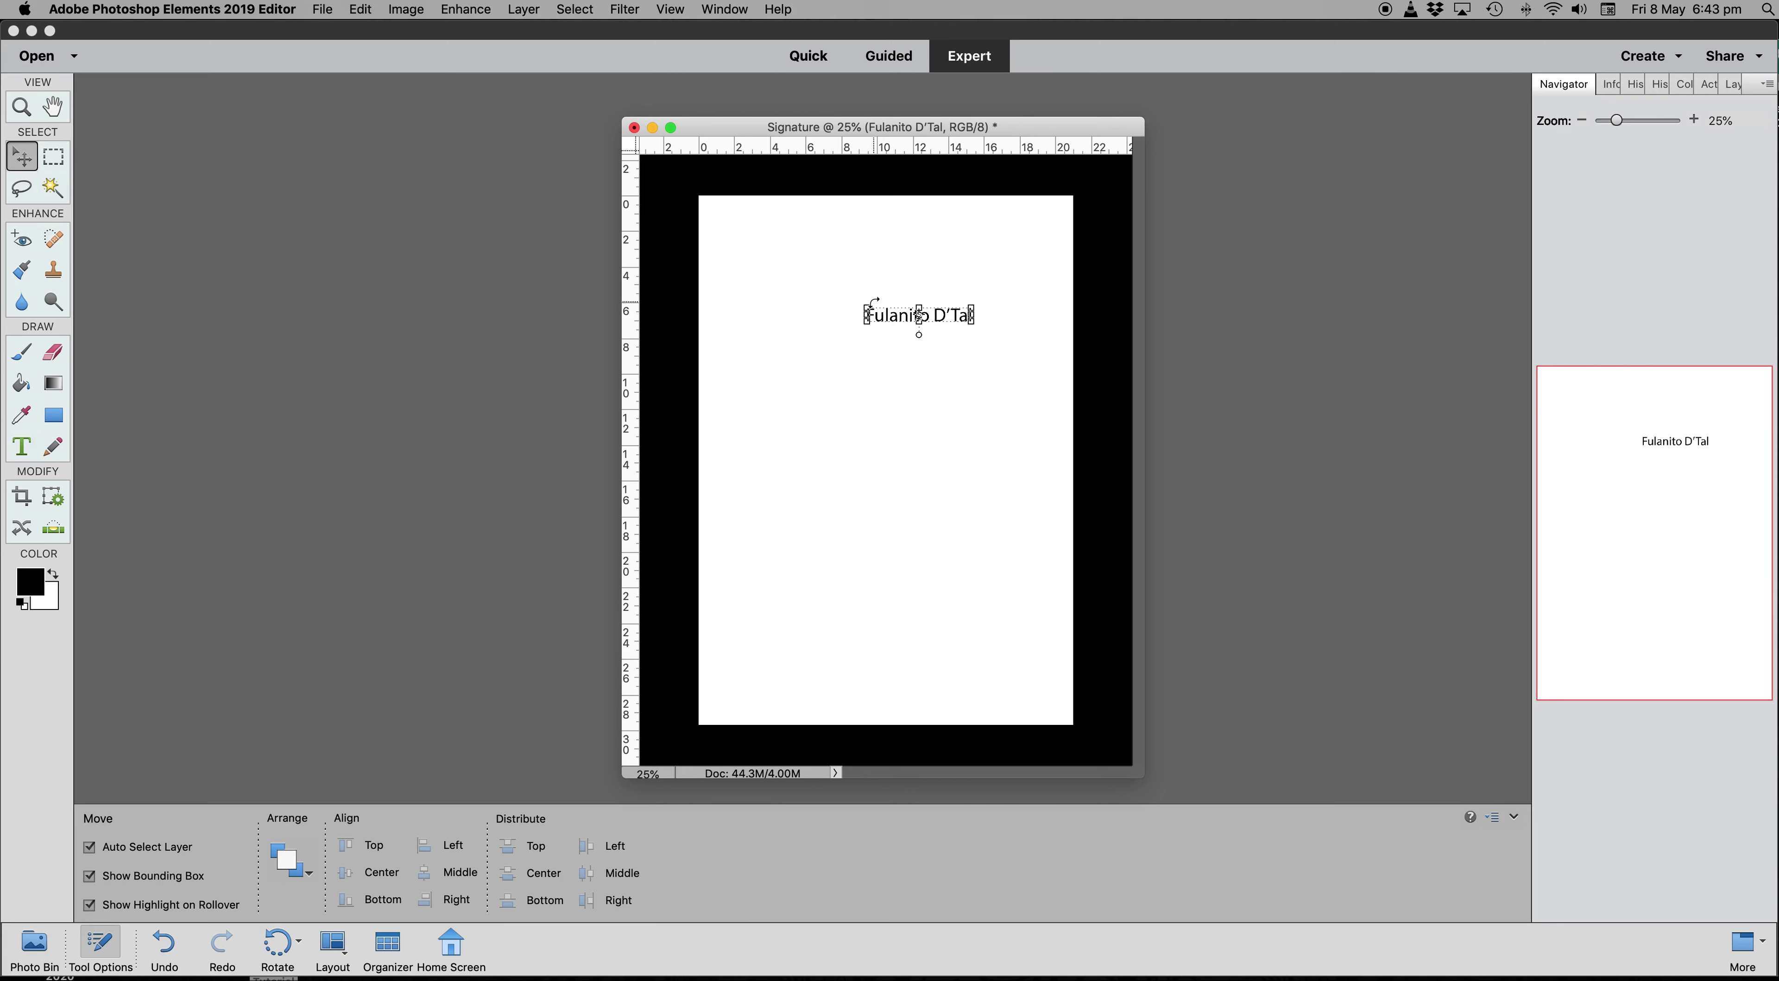
# Scale the name text up proportionally to about 211% and apply the transformation.
pyautogui.click(868, 310)
pyautogui.moveTo(872, 314); pyautogui.dragTo(733, 249)
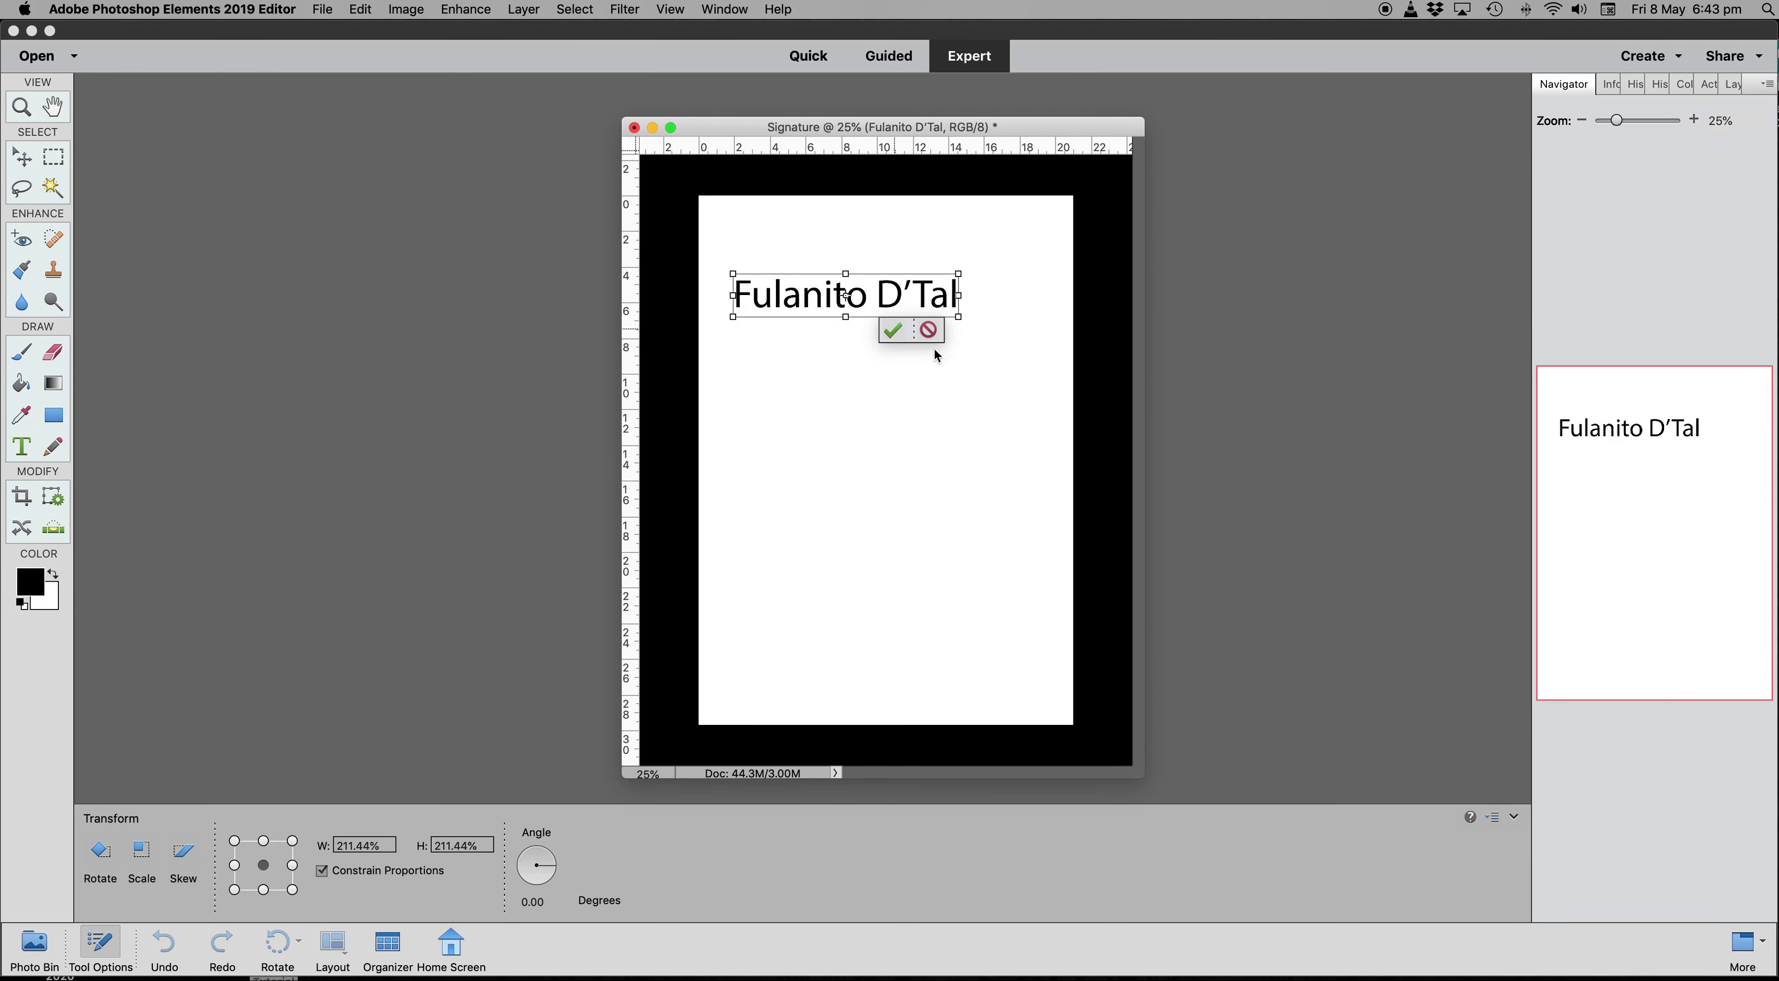
pyautogui.click(893, 330)
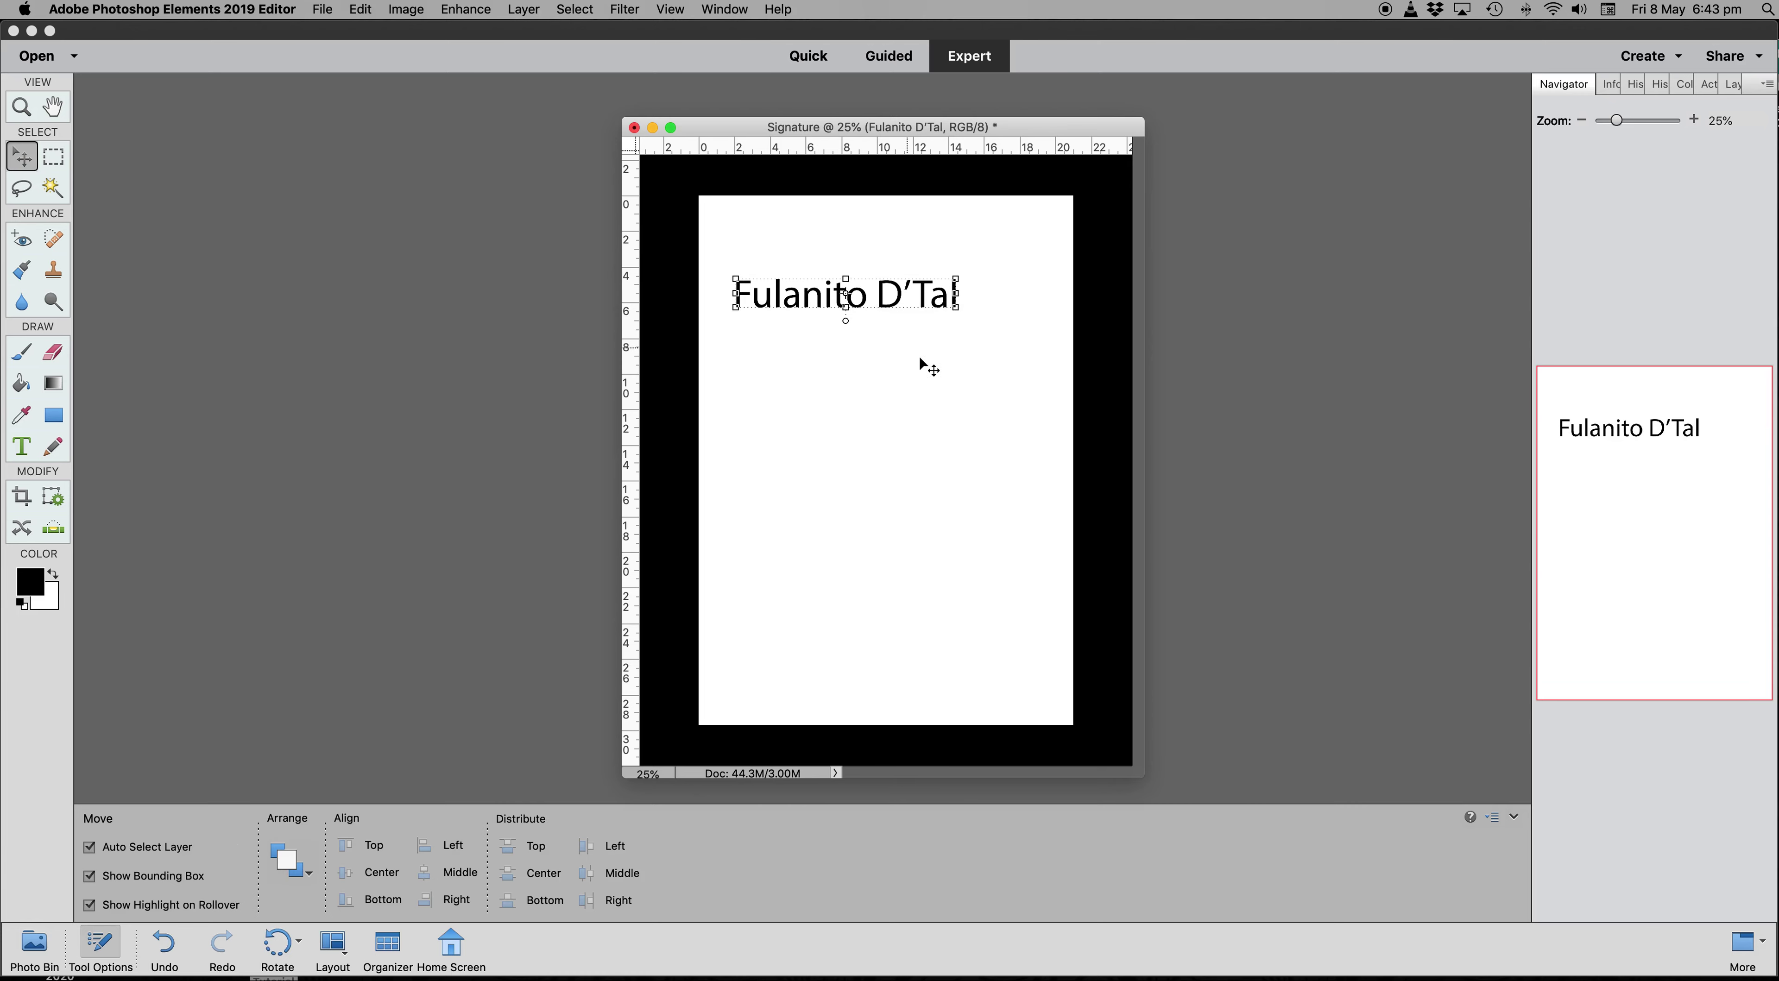
# Move the enlarged name text to the horizontal centre near the page's upper edge, and turn off the bounding box display.
pyautogui.moveTo(895, 302); pyautogui.dragTo(934, 288)
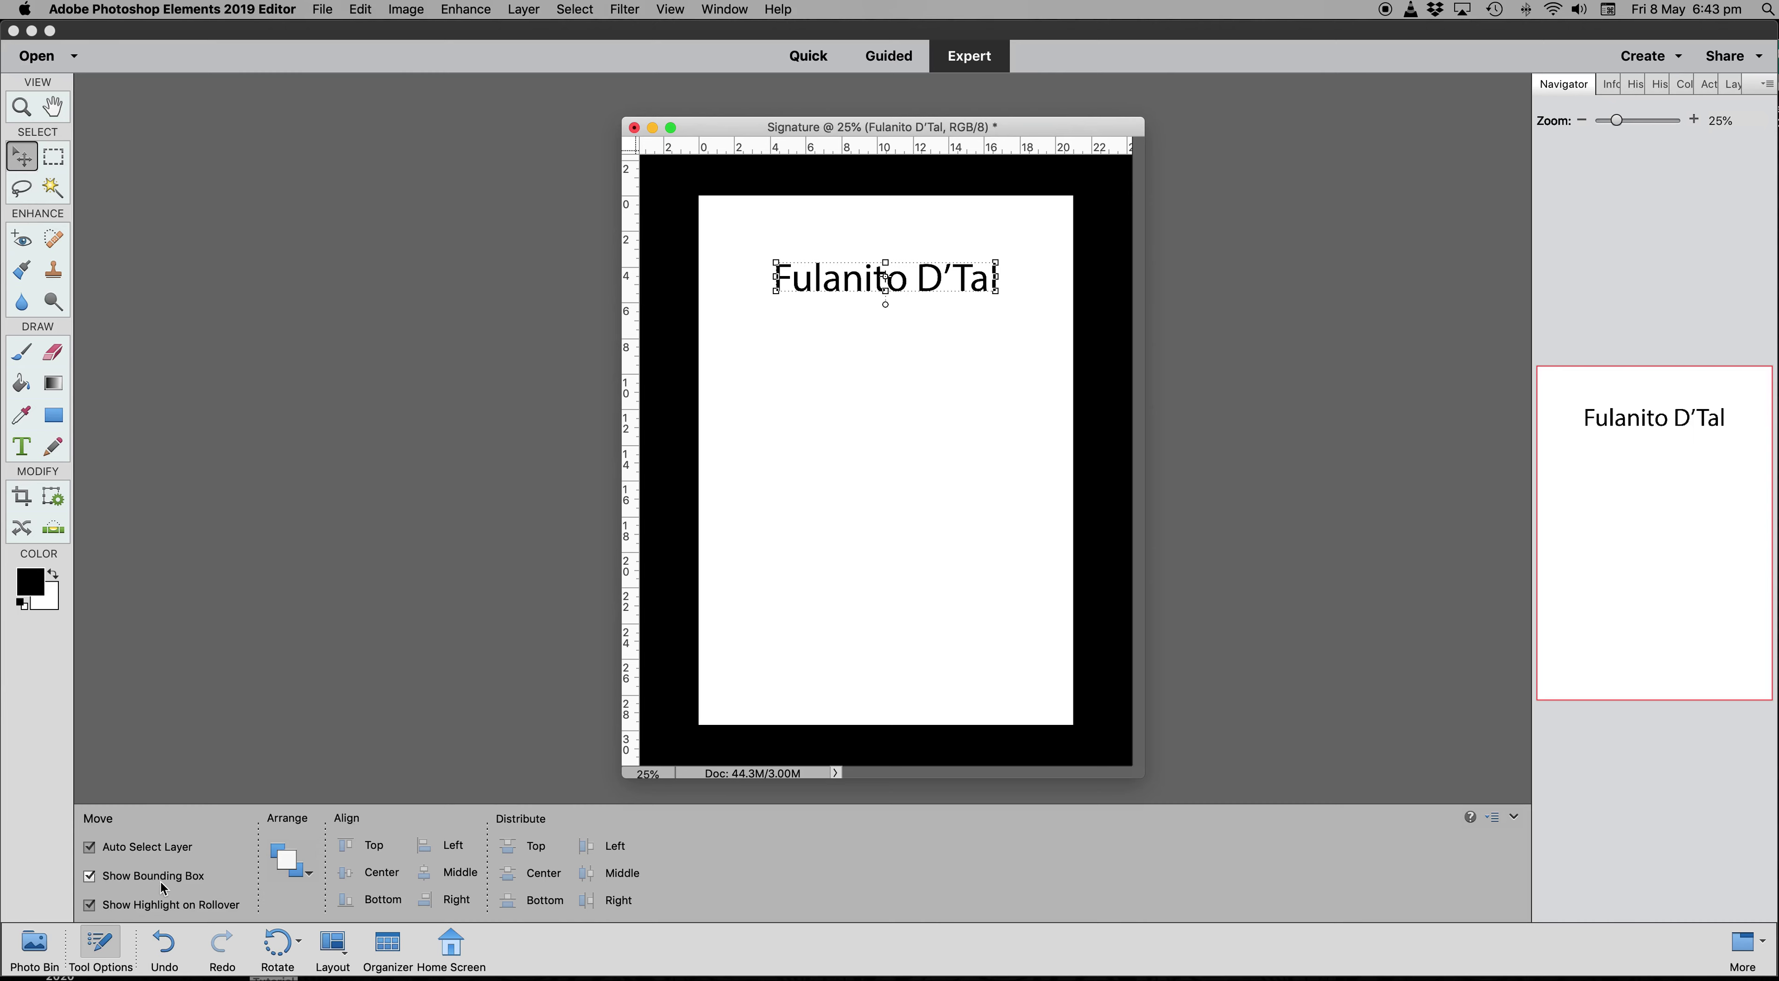
pyautogui.click(90, 878)
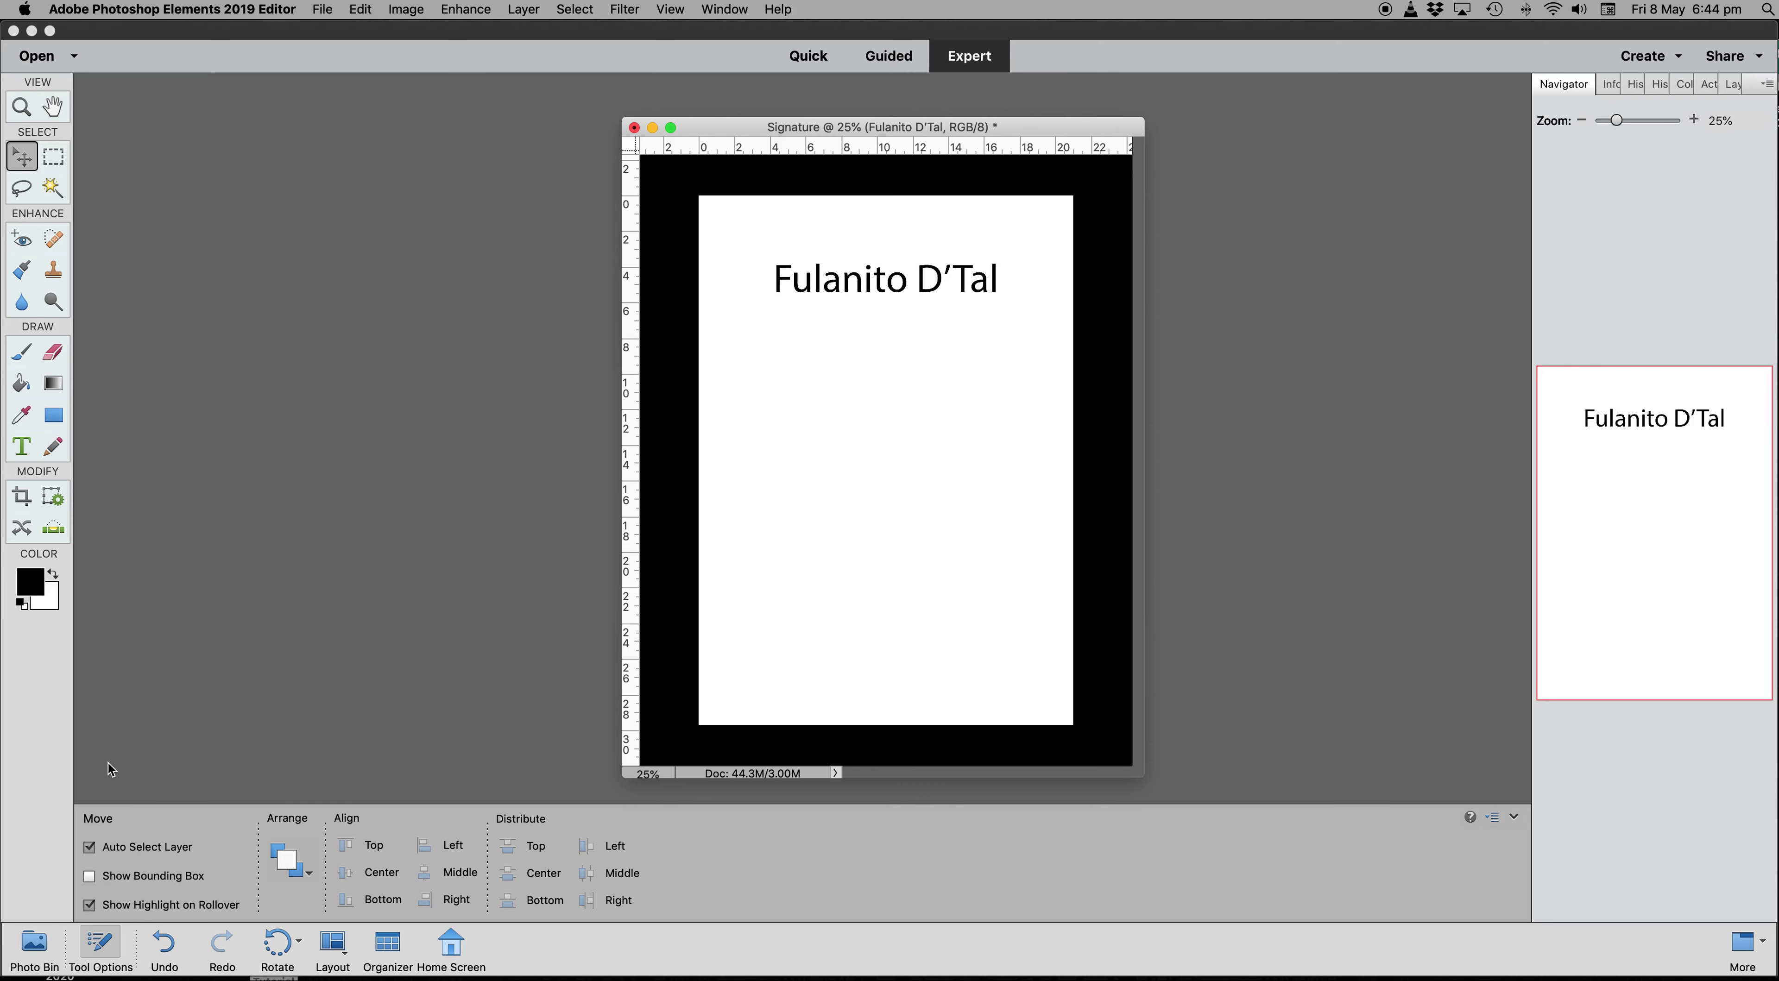
# Change the font of the name text to Allison Tessa Oblique and commit the edit.
pyautogui.doubleClick(926, 295)
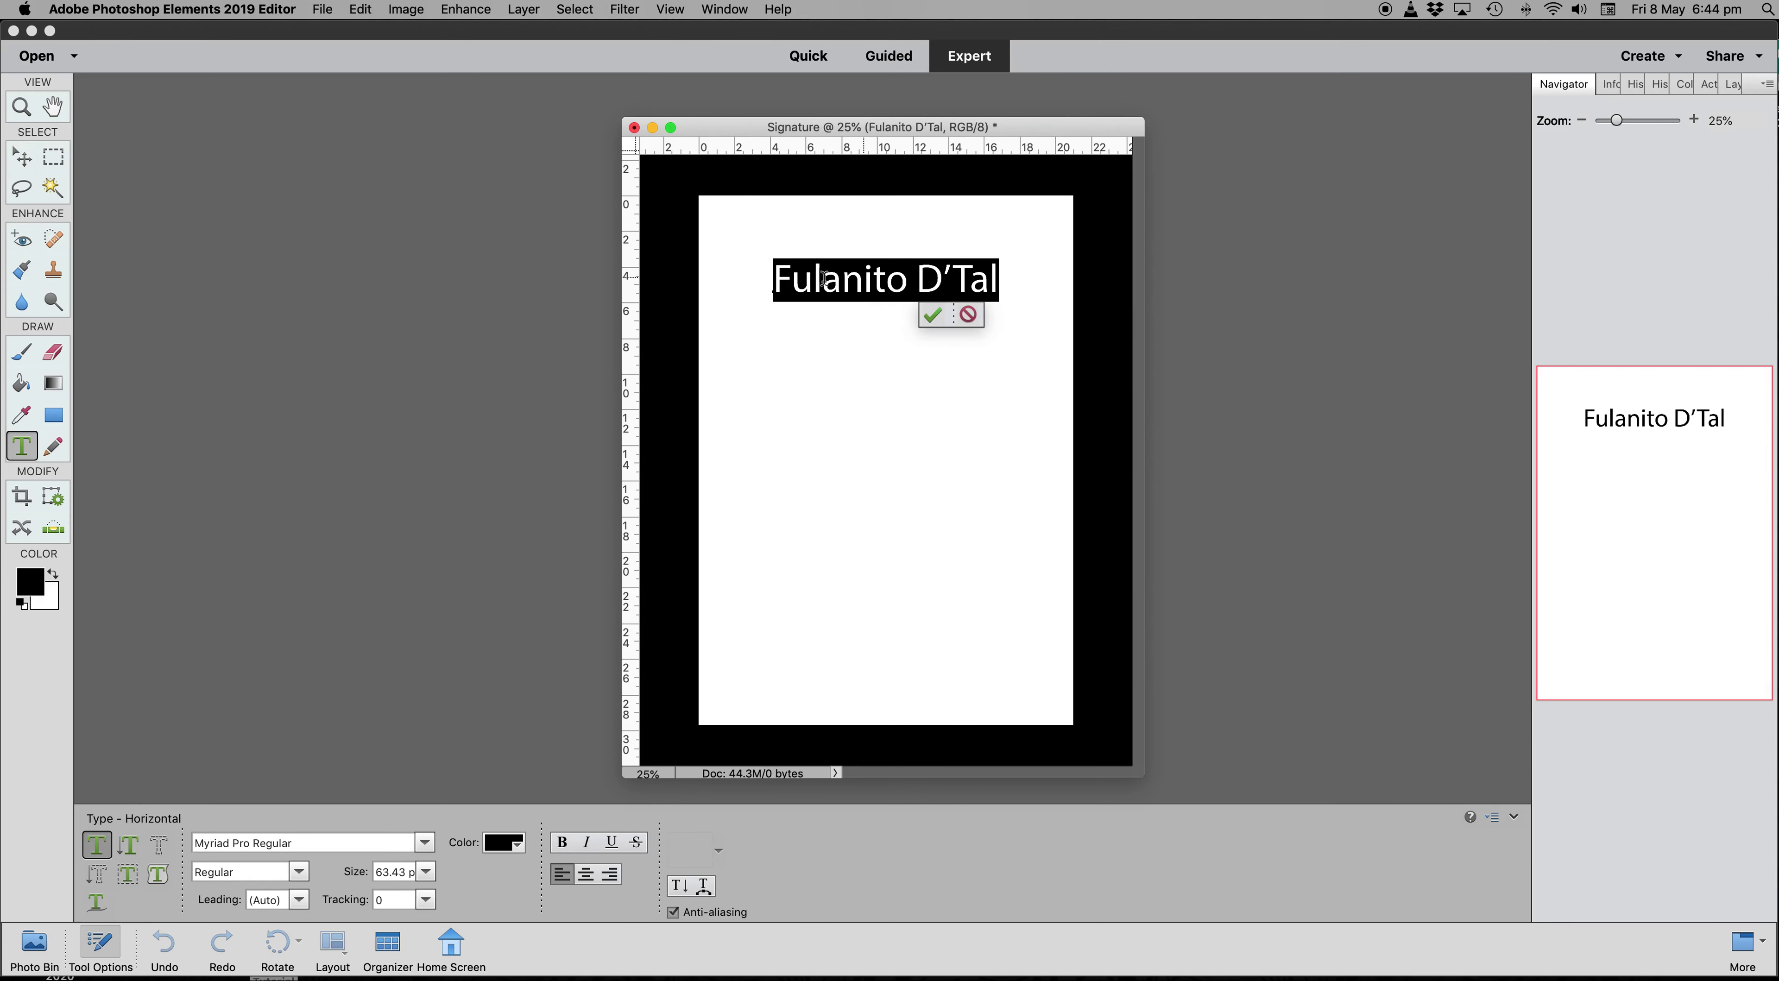
pyautogui.click(426, 843)
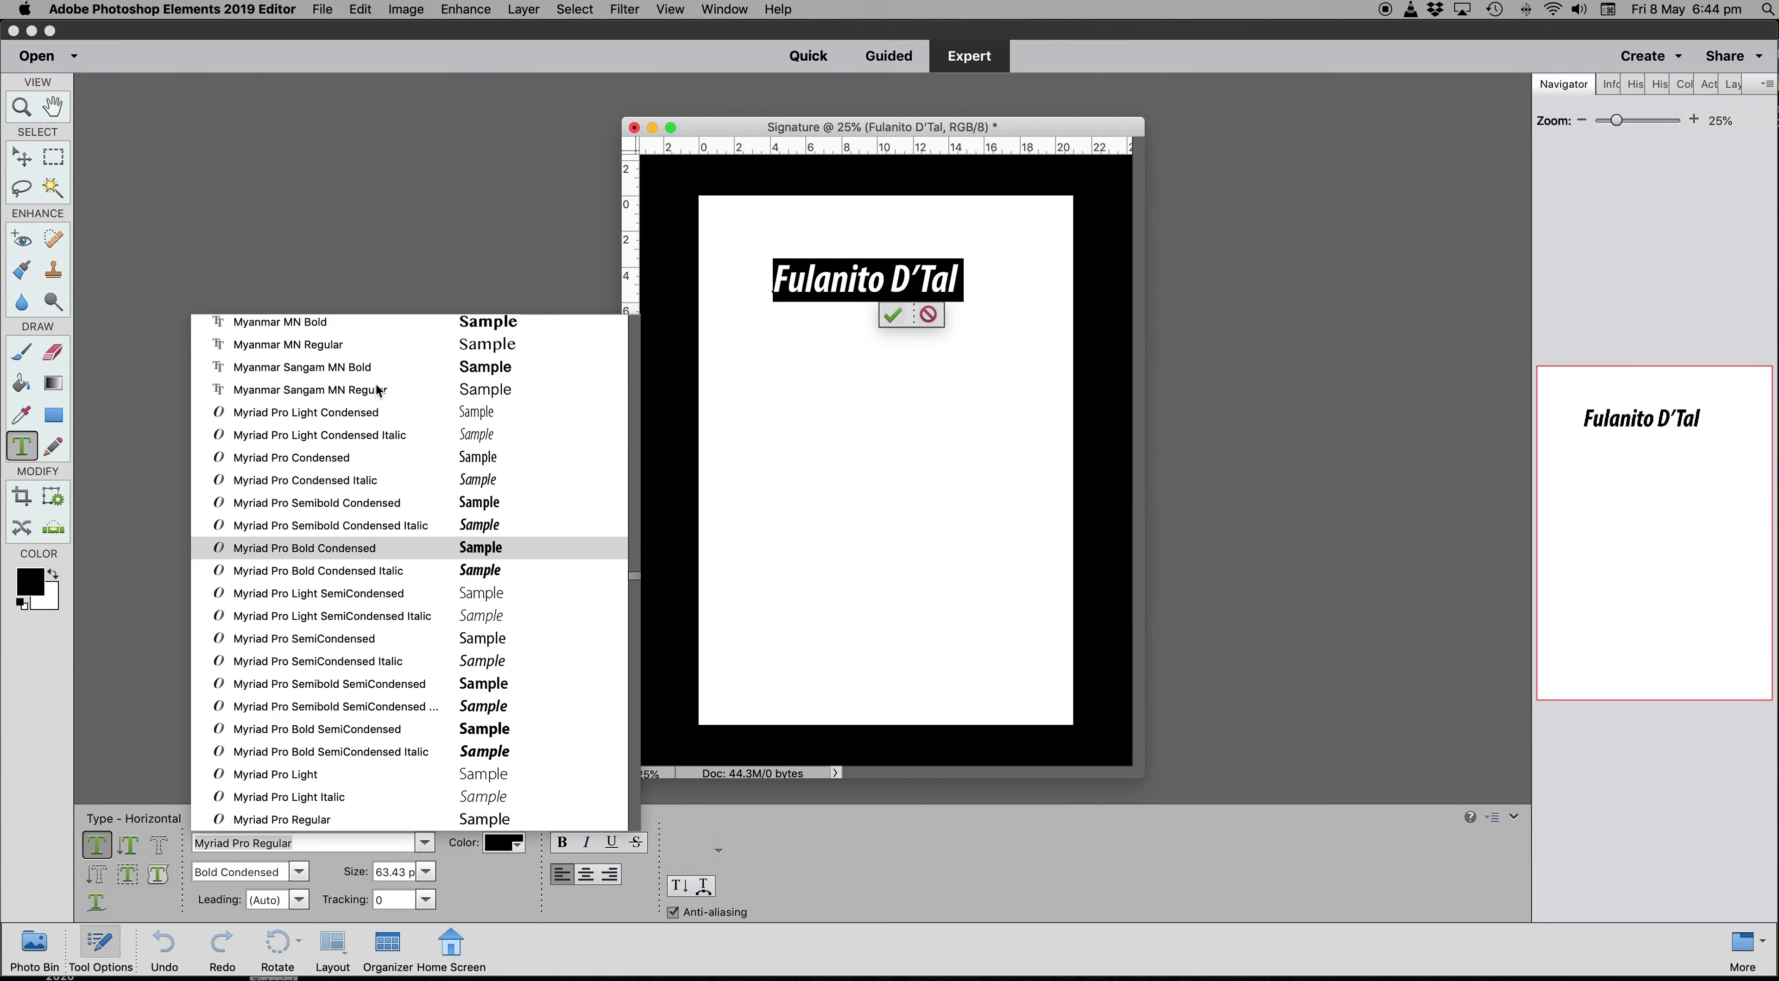
pyautogui.scroll(15, 379, 391)
pyautogui.scroll(20, 340, 631)
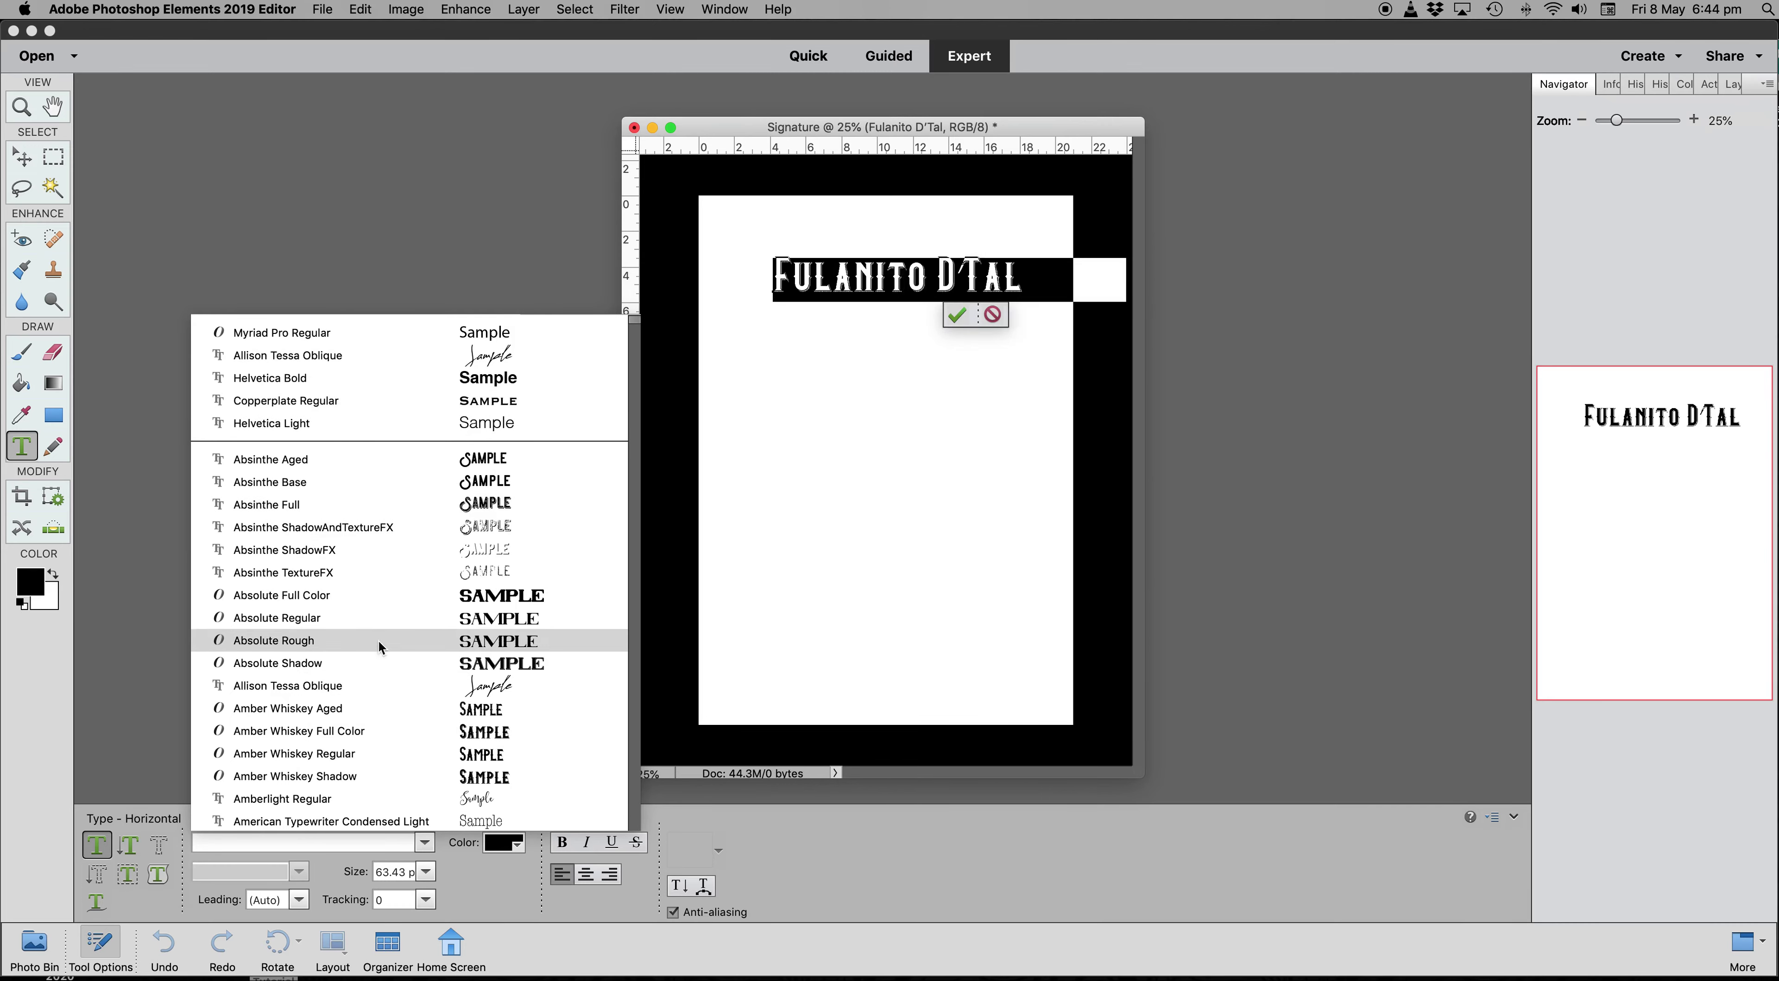
pyautogui.scroll(-15, 380, 613)
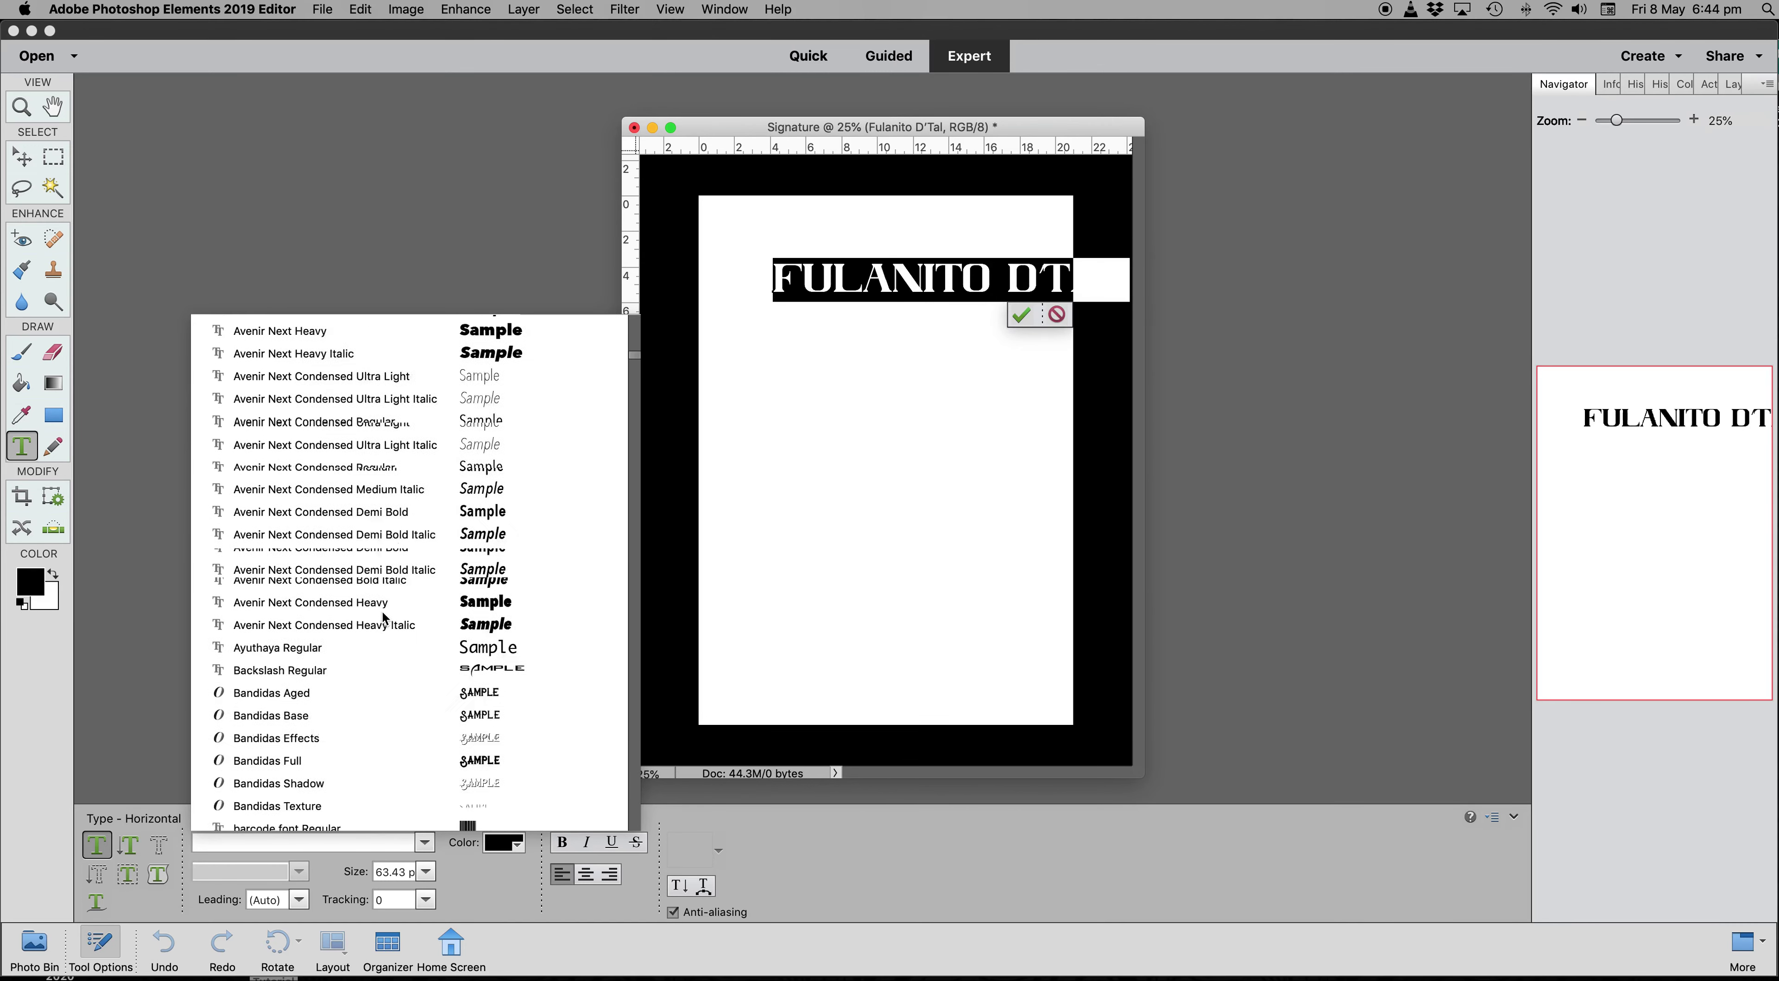
pyautogui.scroll(-15, 385, 617)
pyautogui.scroll(-15, 384, 617)
pyautogui.scroll(15, 384, 617)
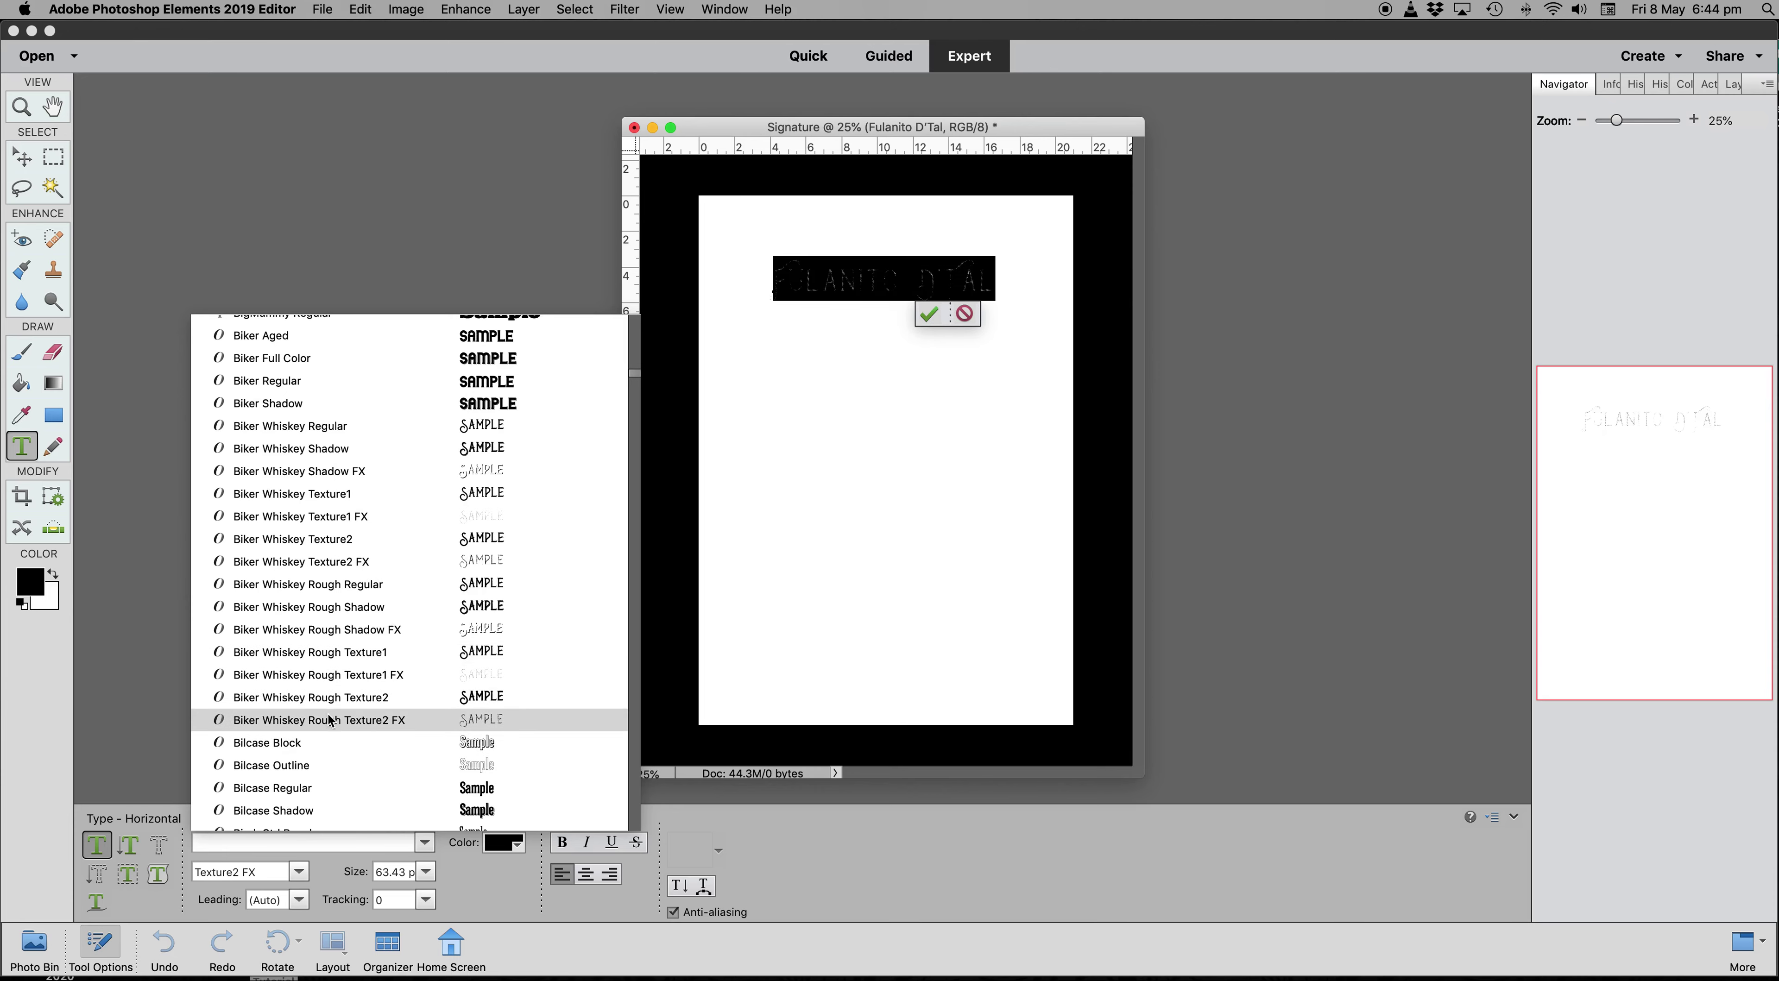
pyautogui.scroll(-10, 331, 720)
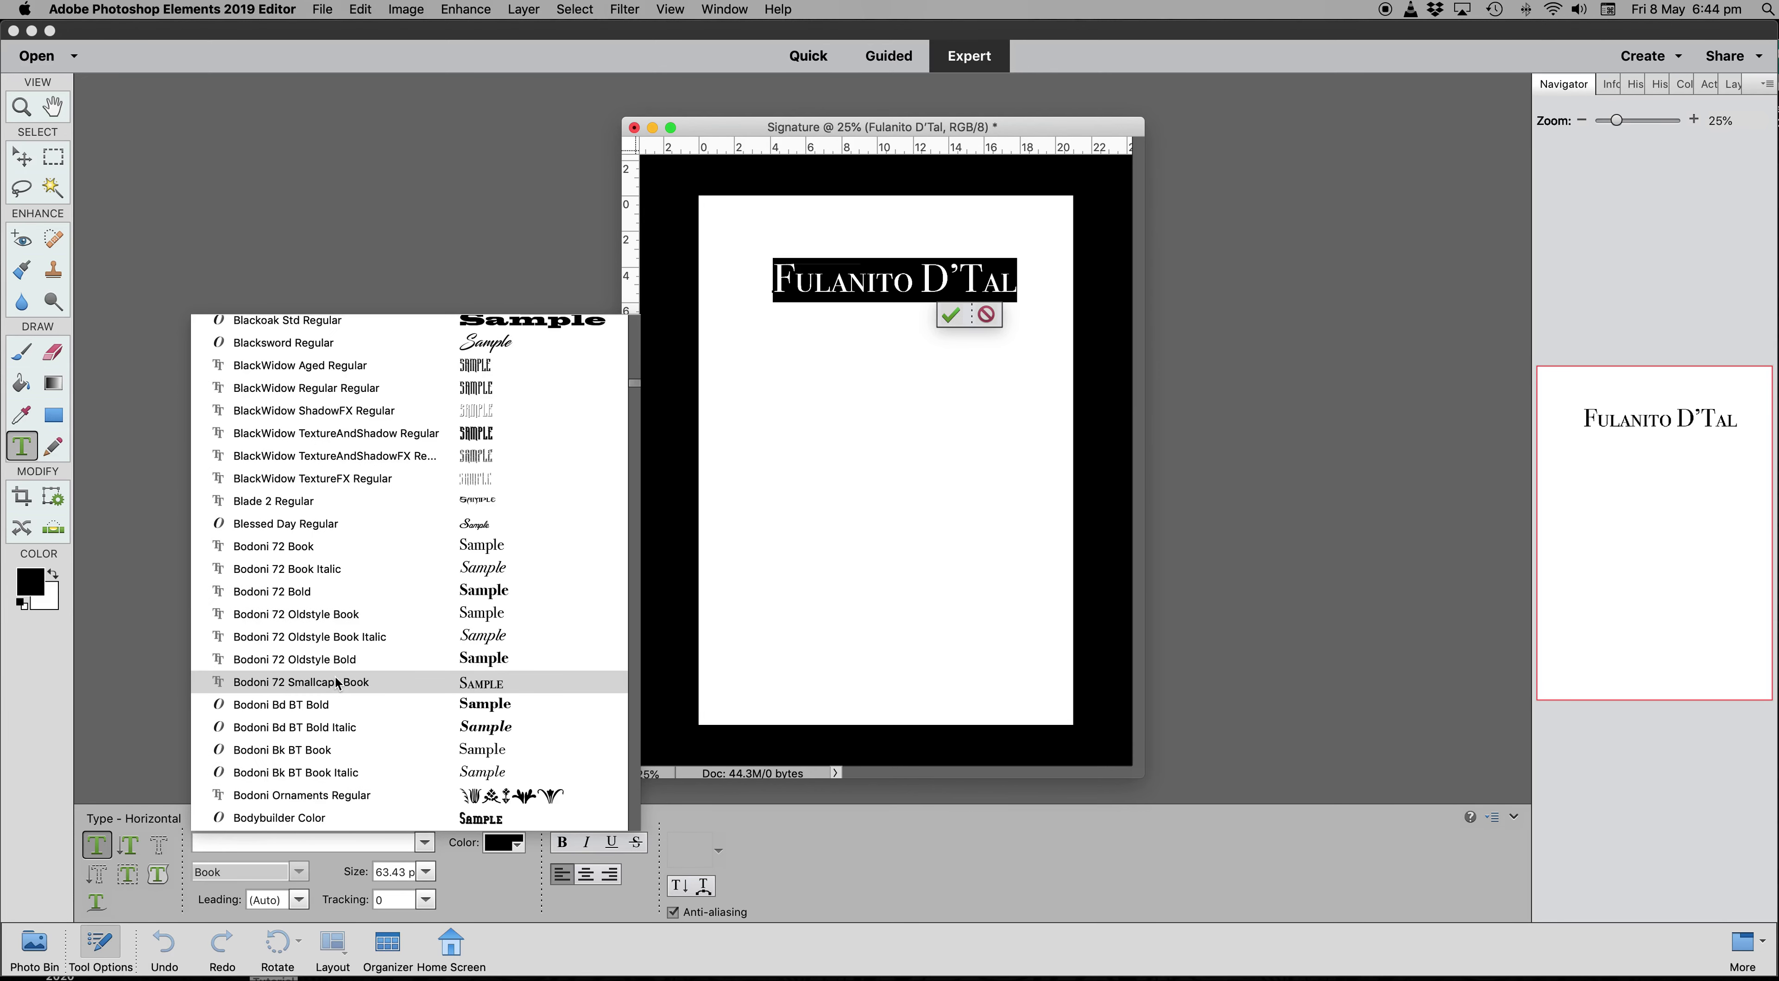
pyautogui.scroll(-5, 337, 684)
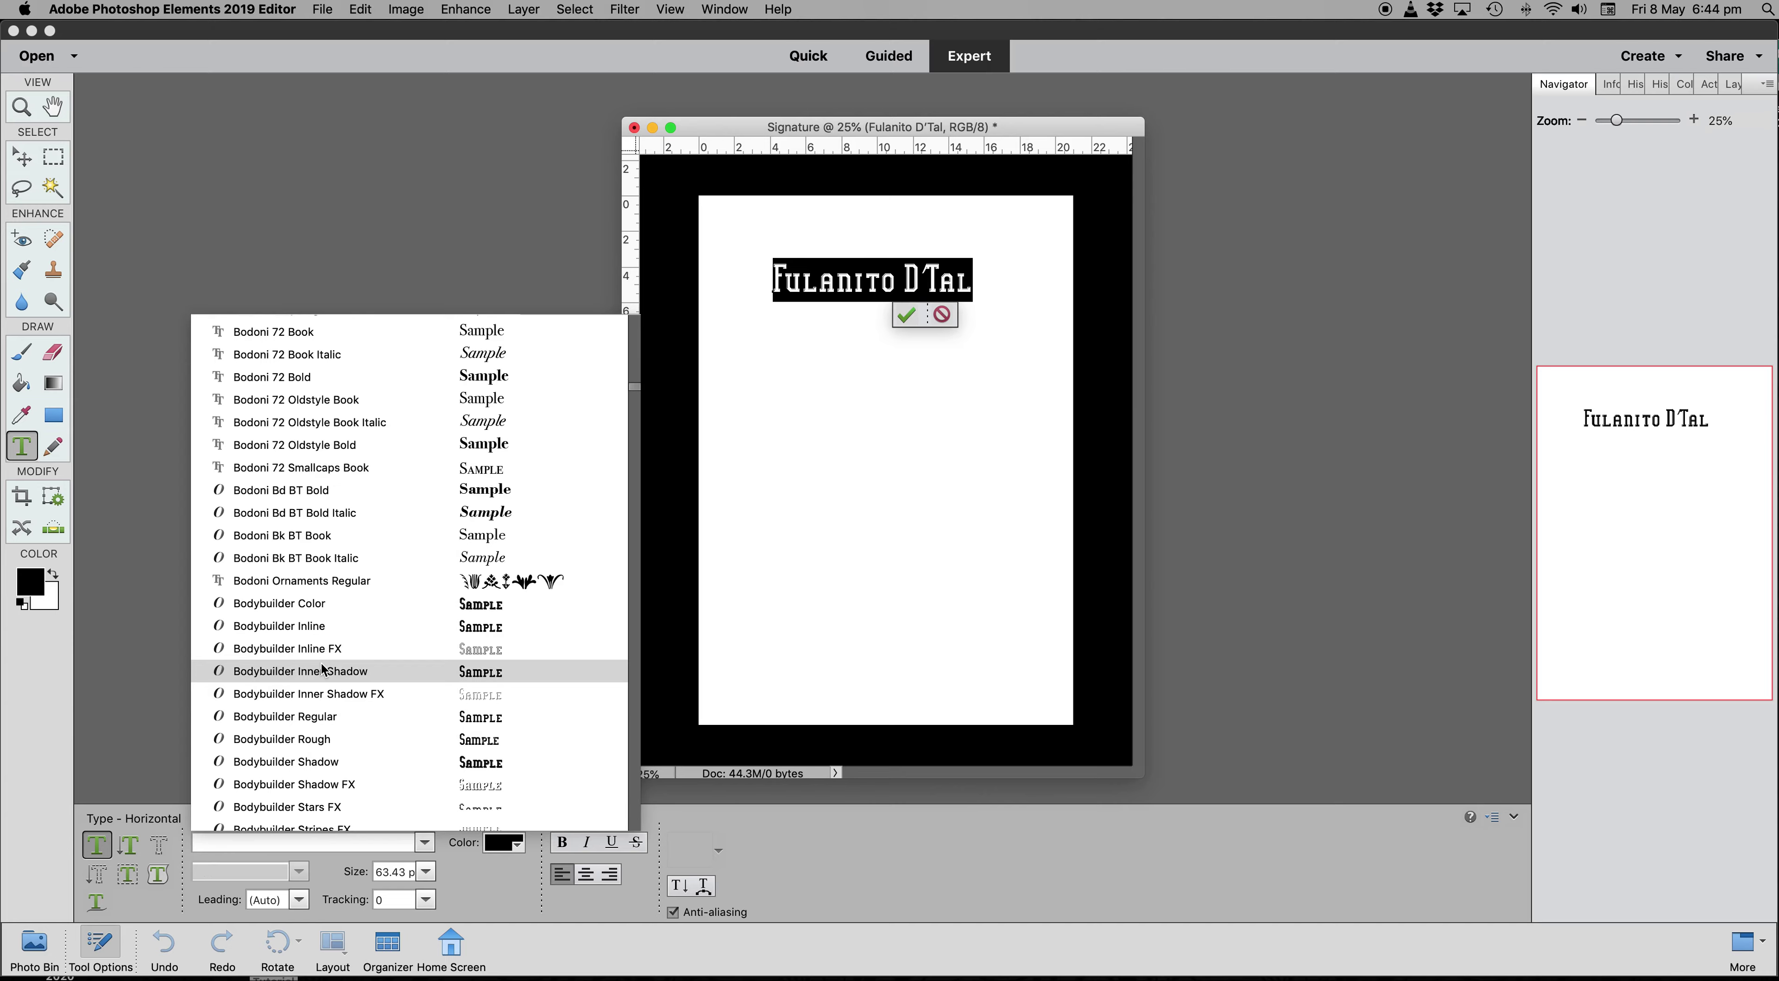
pyautogui.scroll(3, 332, 712)
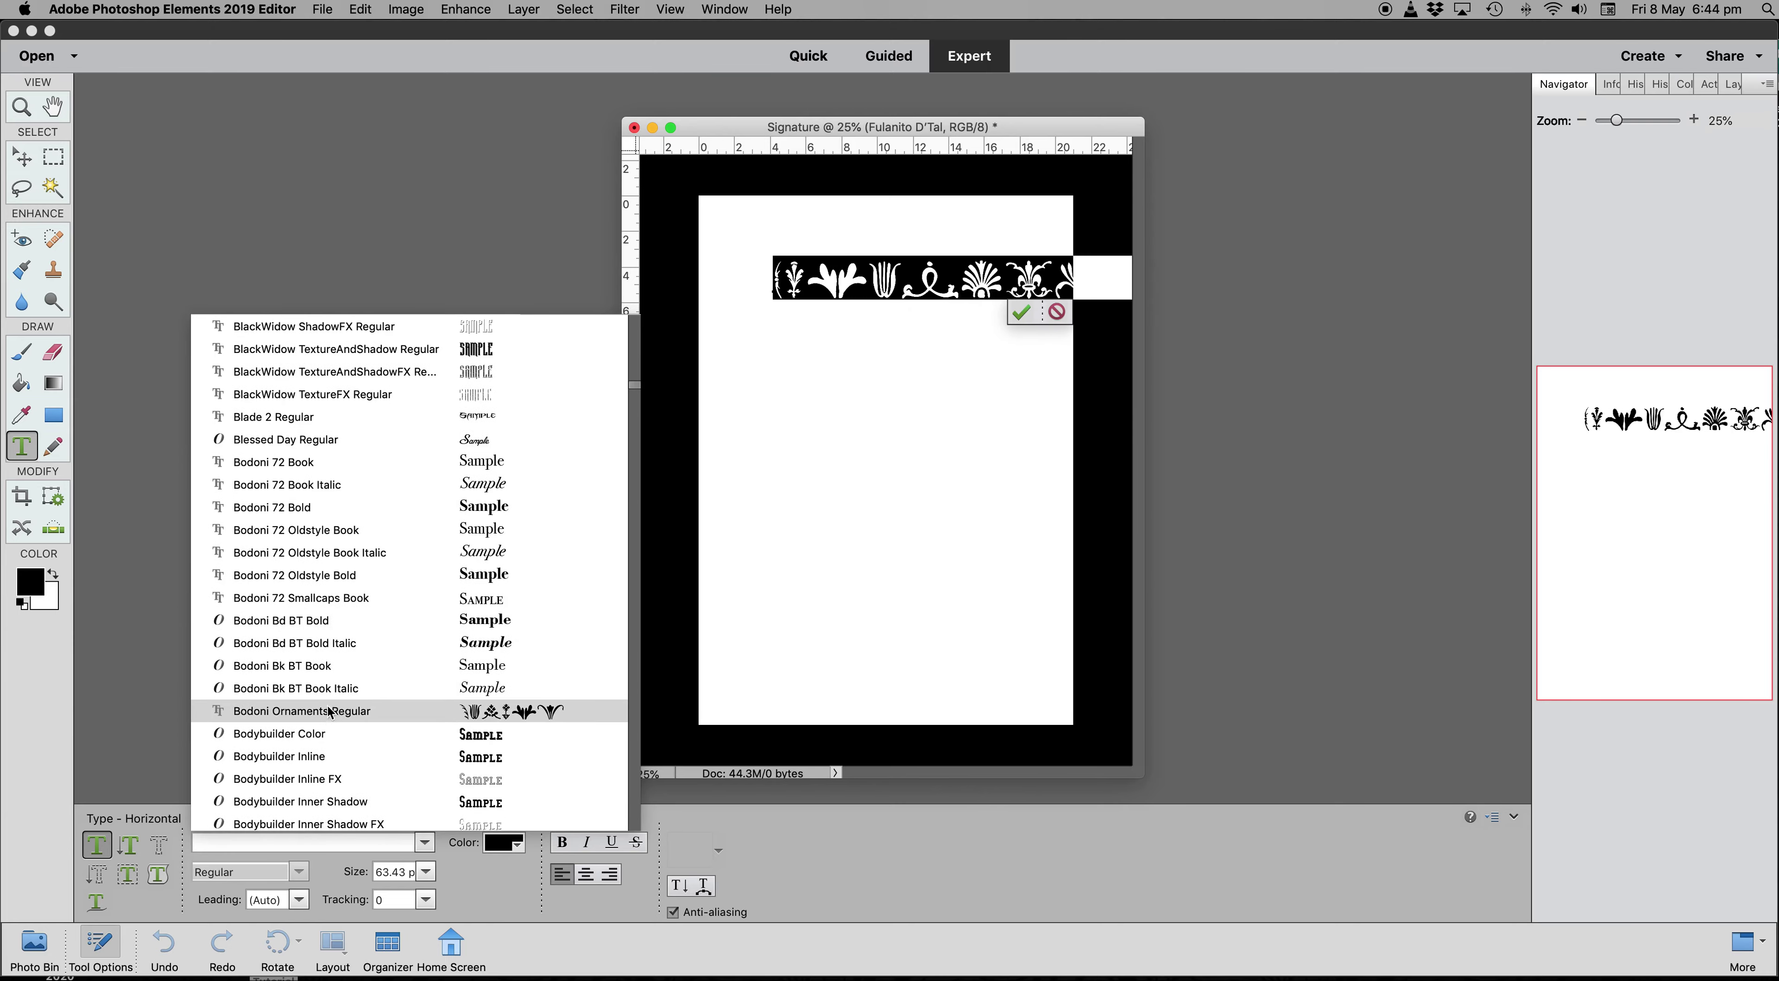
pyautogui.scroll(15, 338, 665)
pyautogui.scroll(15, 344, 661)
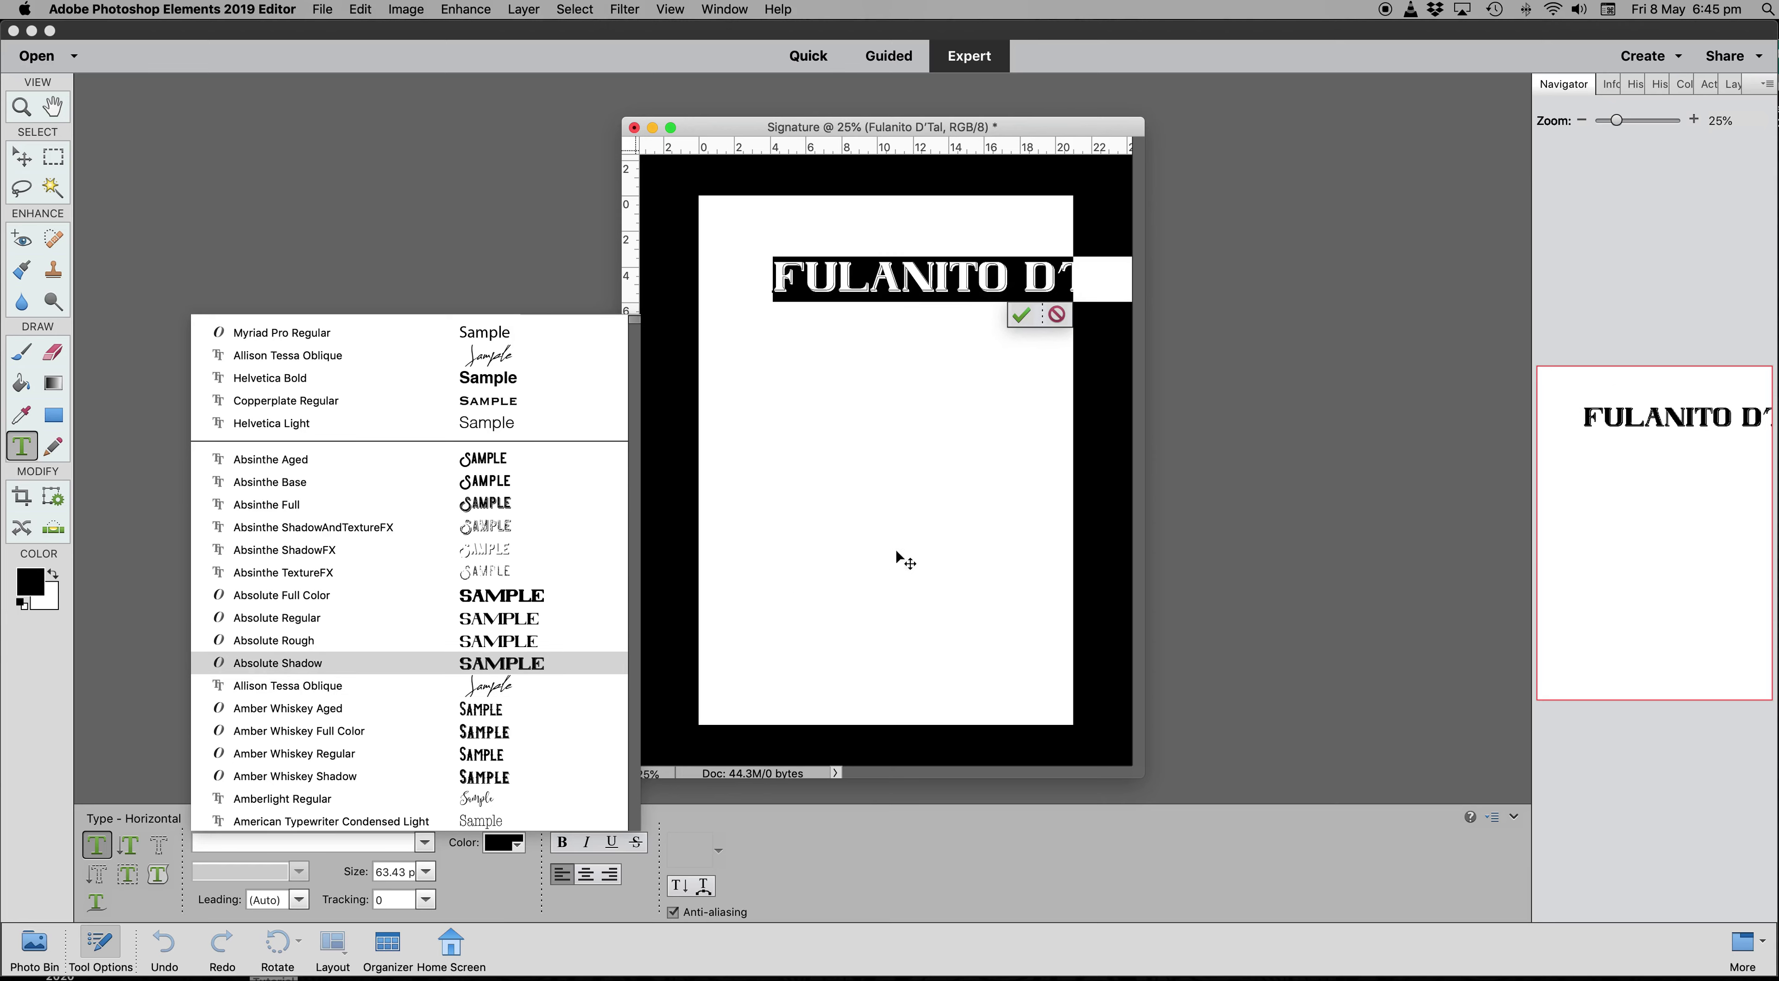
pyautogui.click(494, 687)
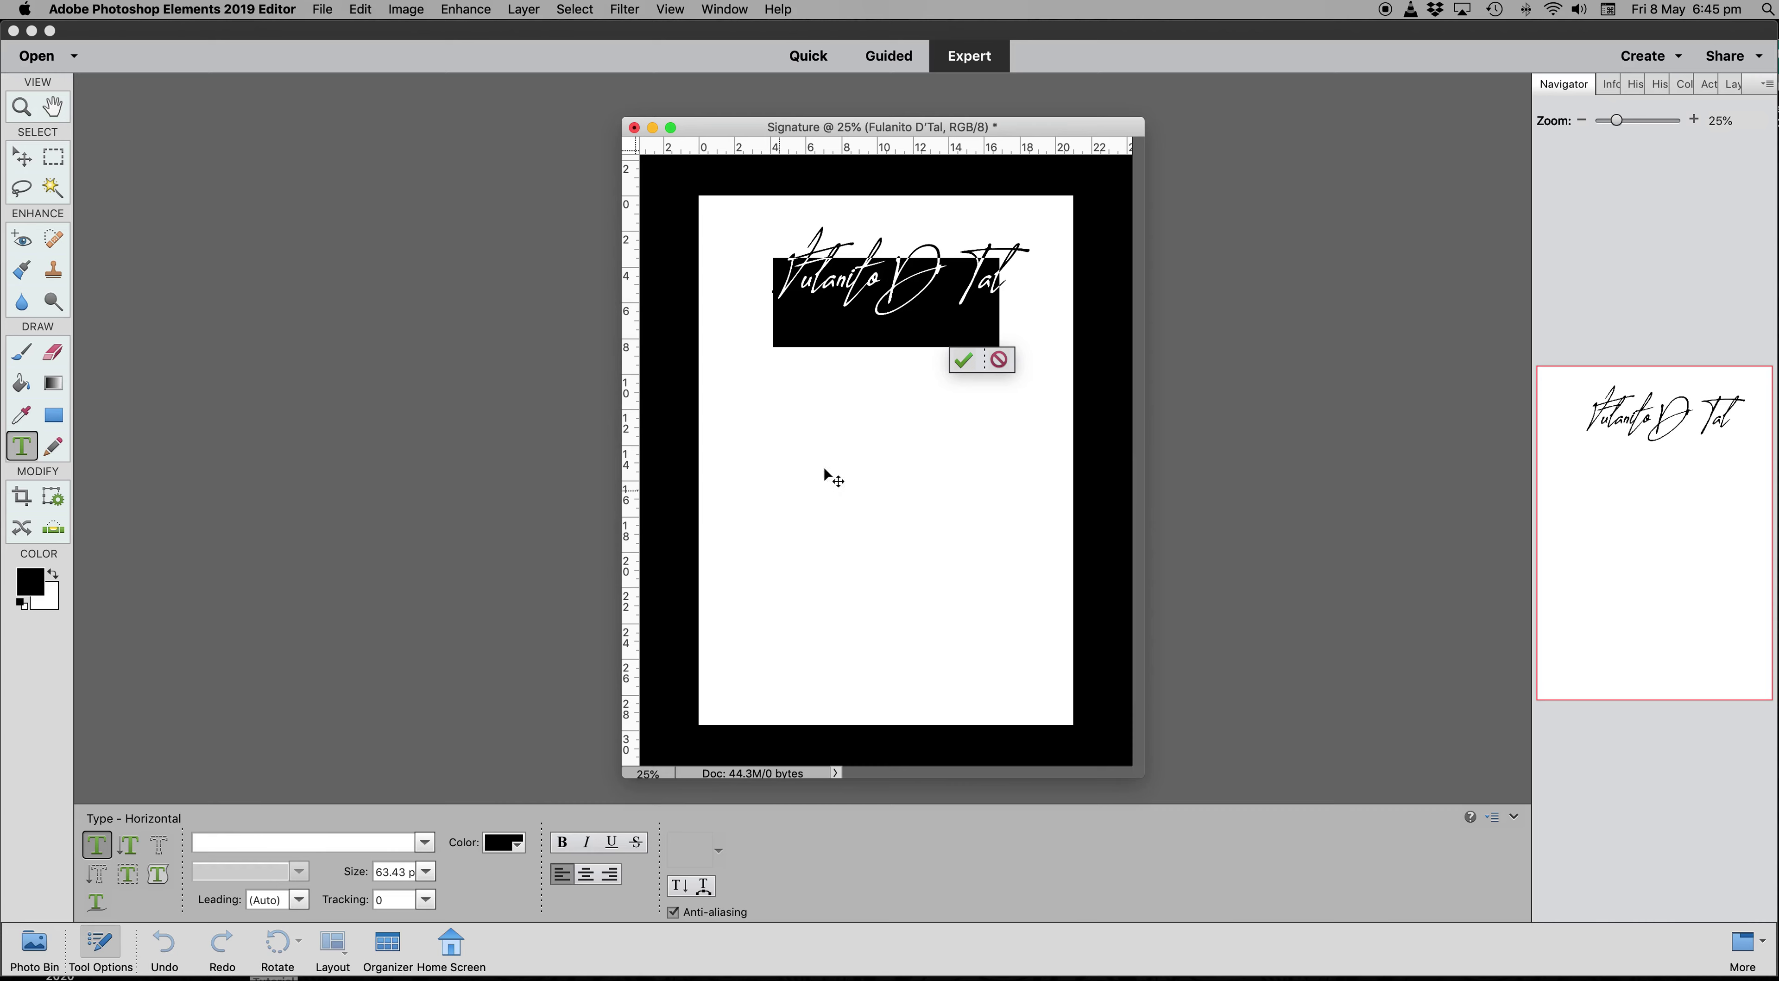
pyautogui.click(963, 360)
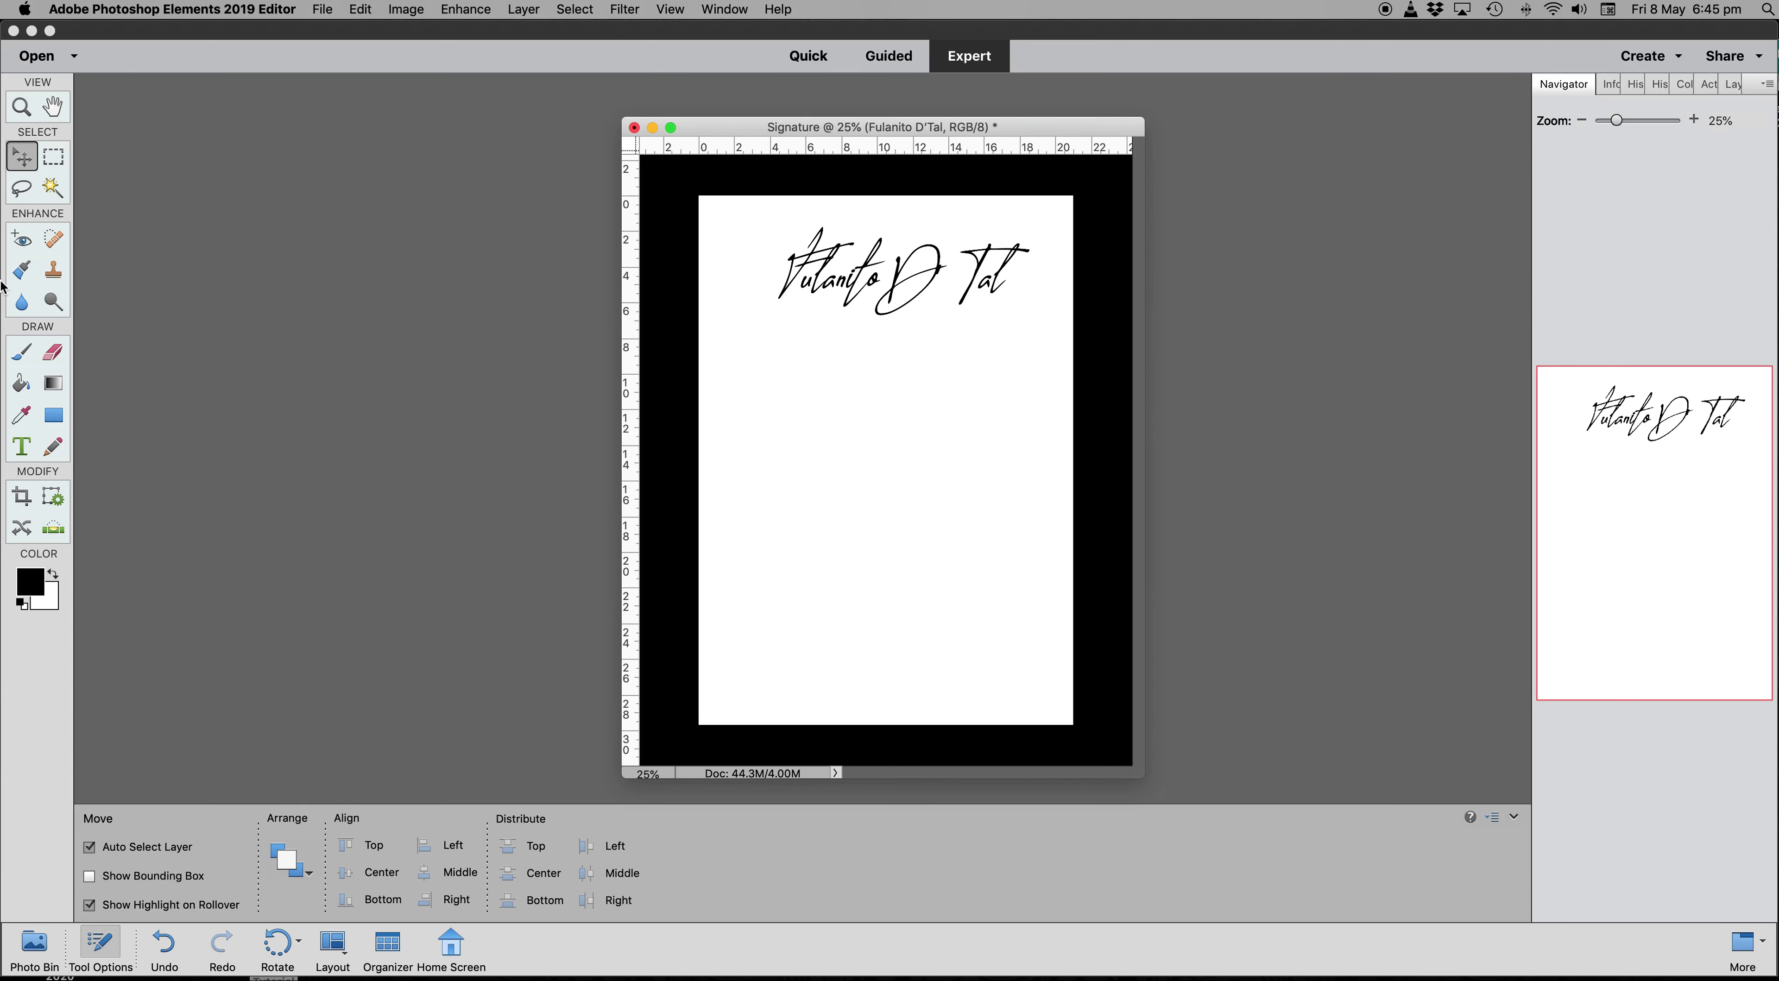
# Add a new horizontal text line reading PHOTOGRAPHY below the name, in Myriad Pro Regular at 30 pt.
pyautogui.click(20, 448)
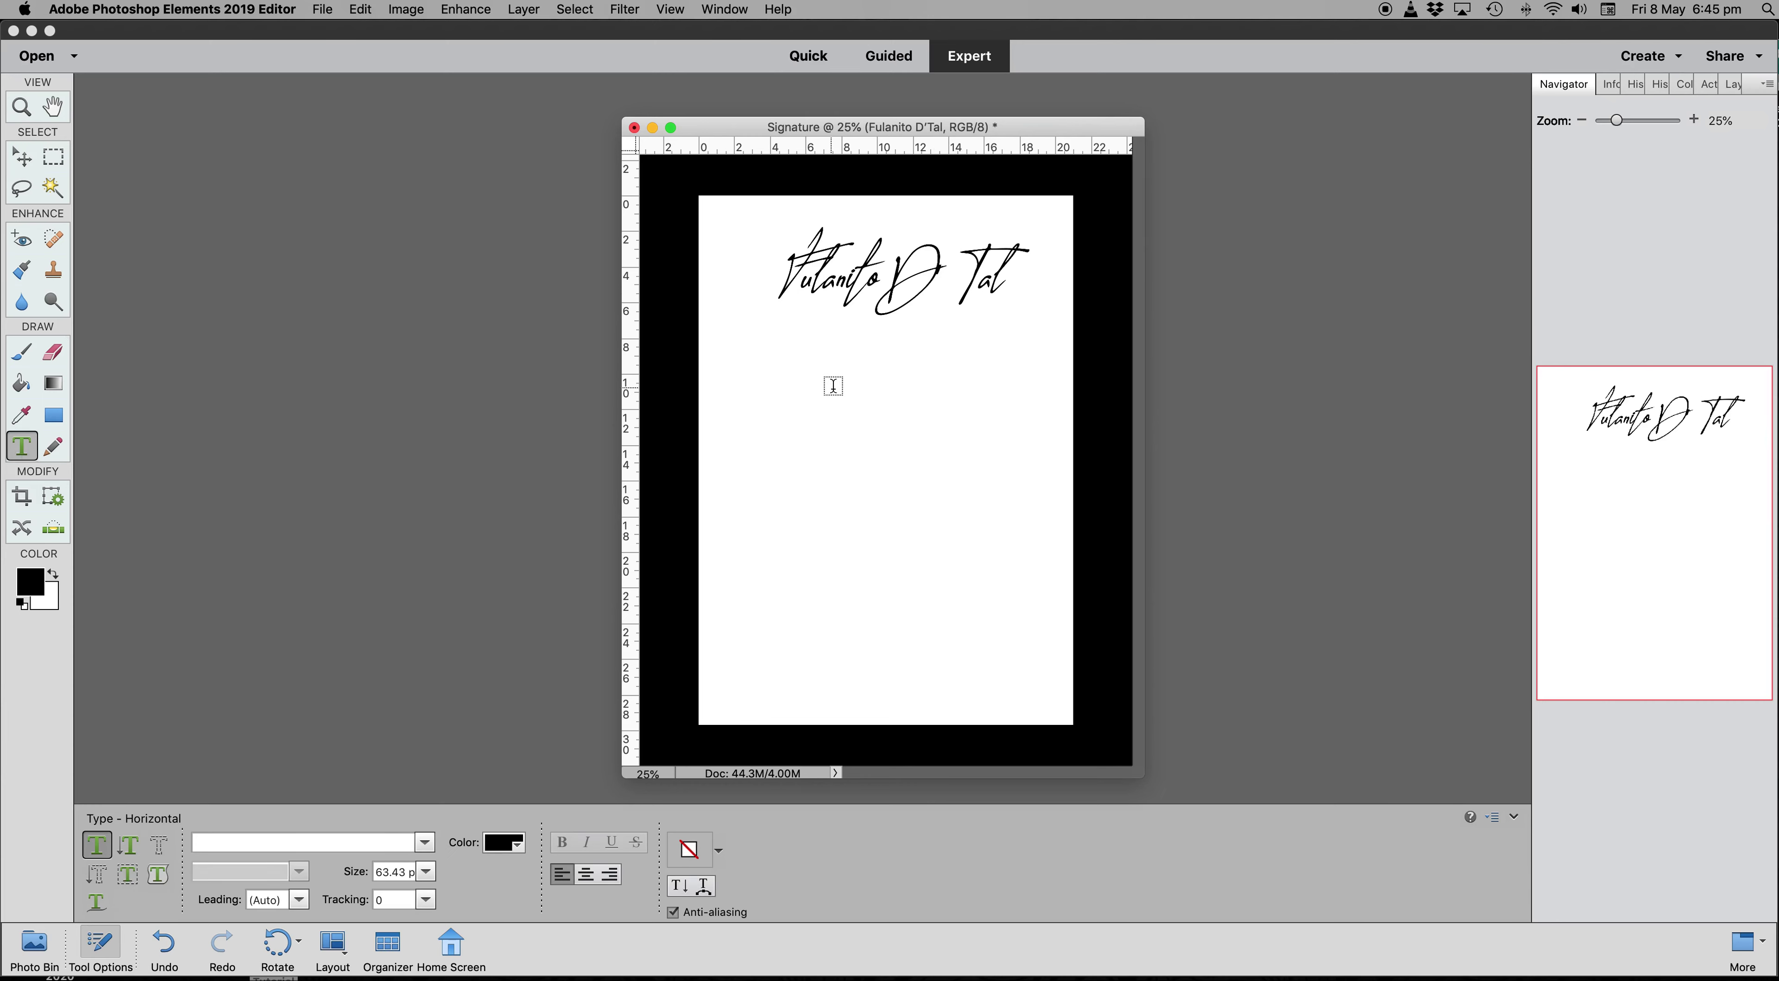
pyautogui.click(856, 375)
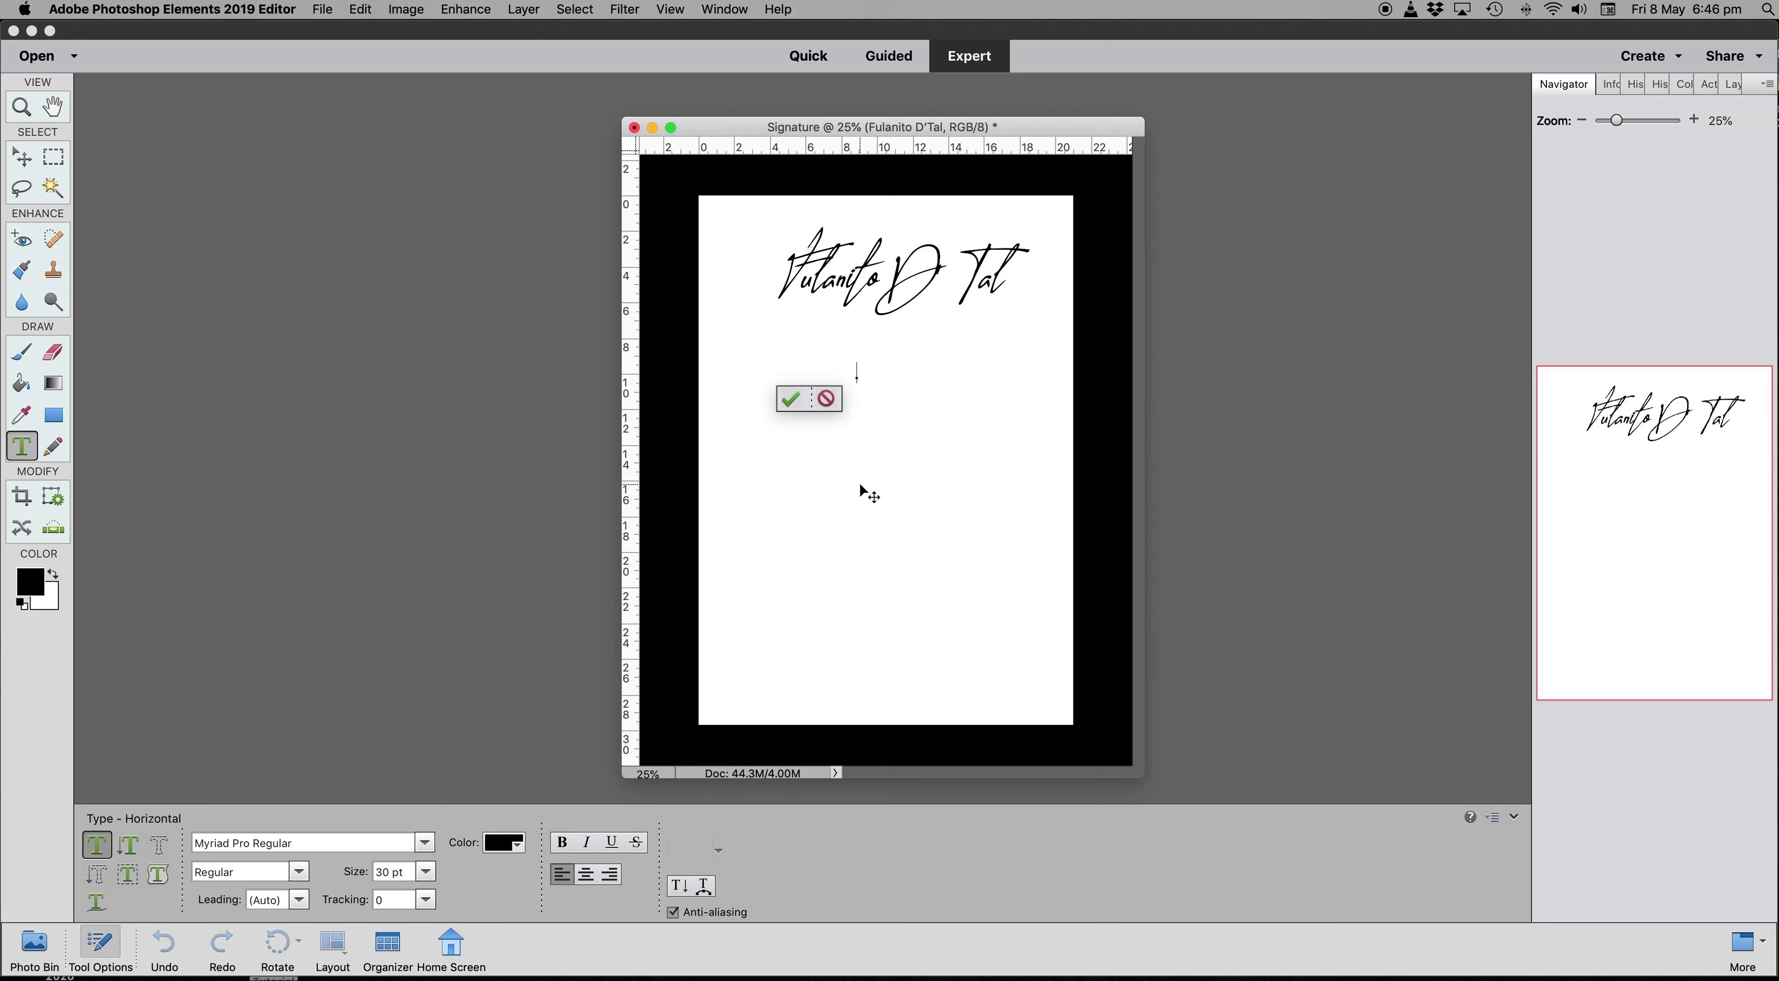
pyautogui.write('PHOT')
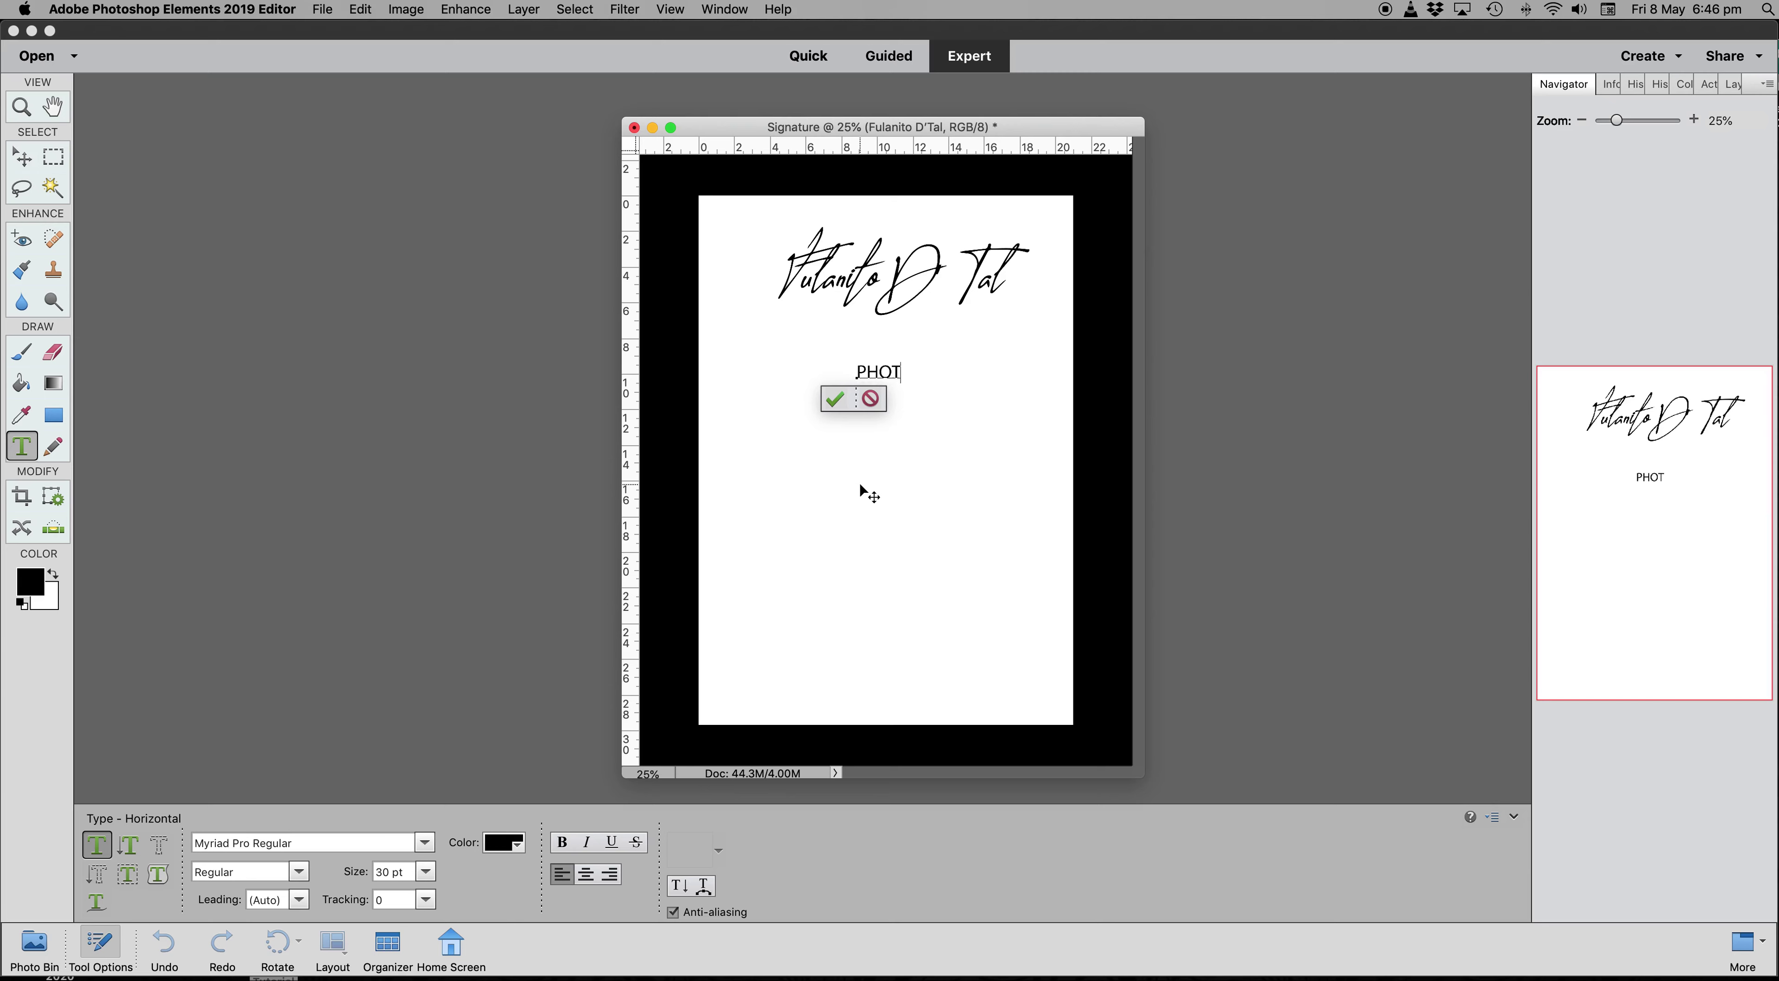
pyautogui.write('OGRAP')
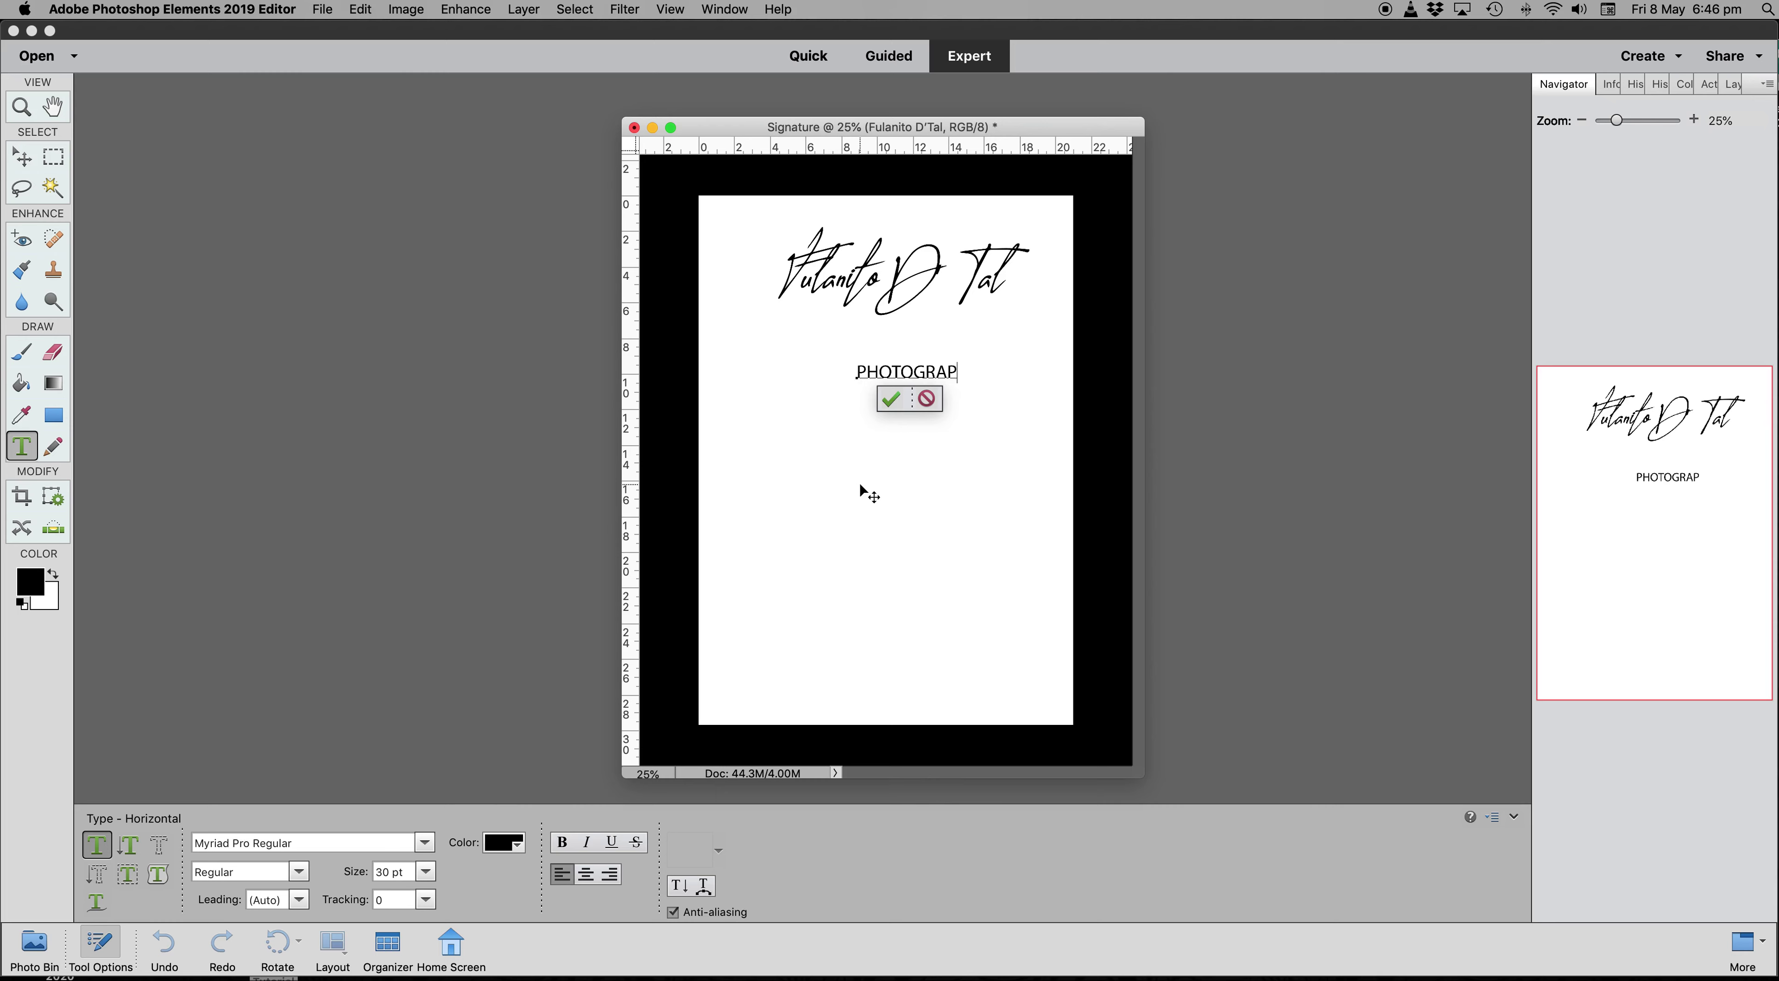
pyautogui.write('HY')
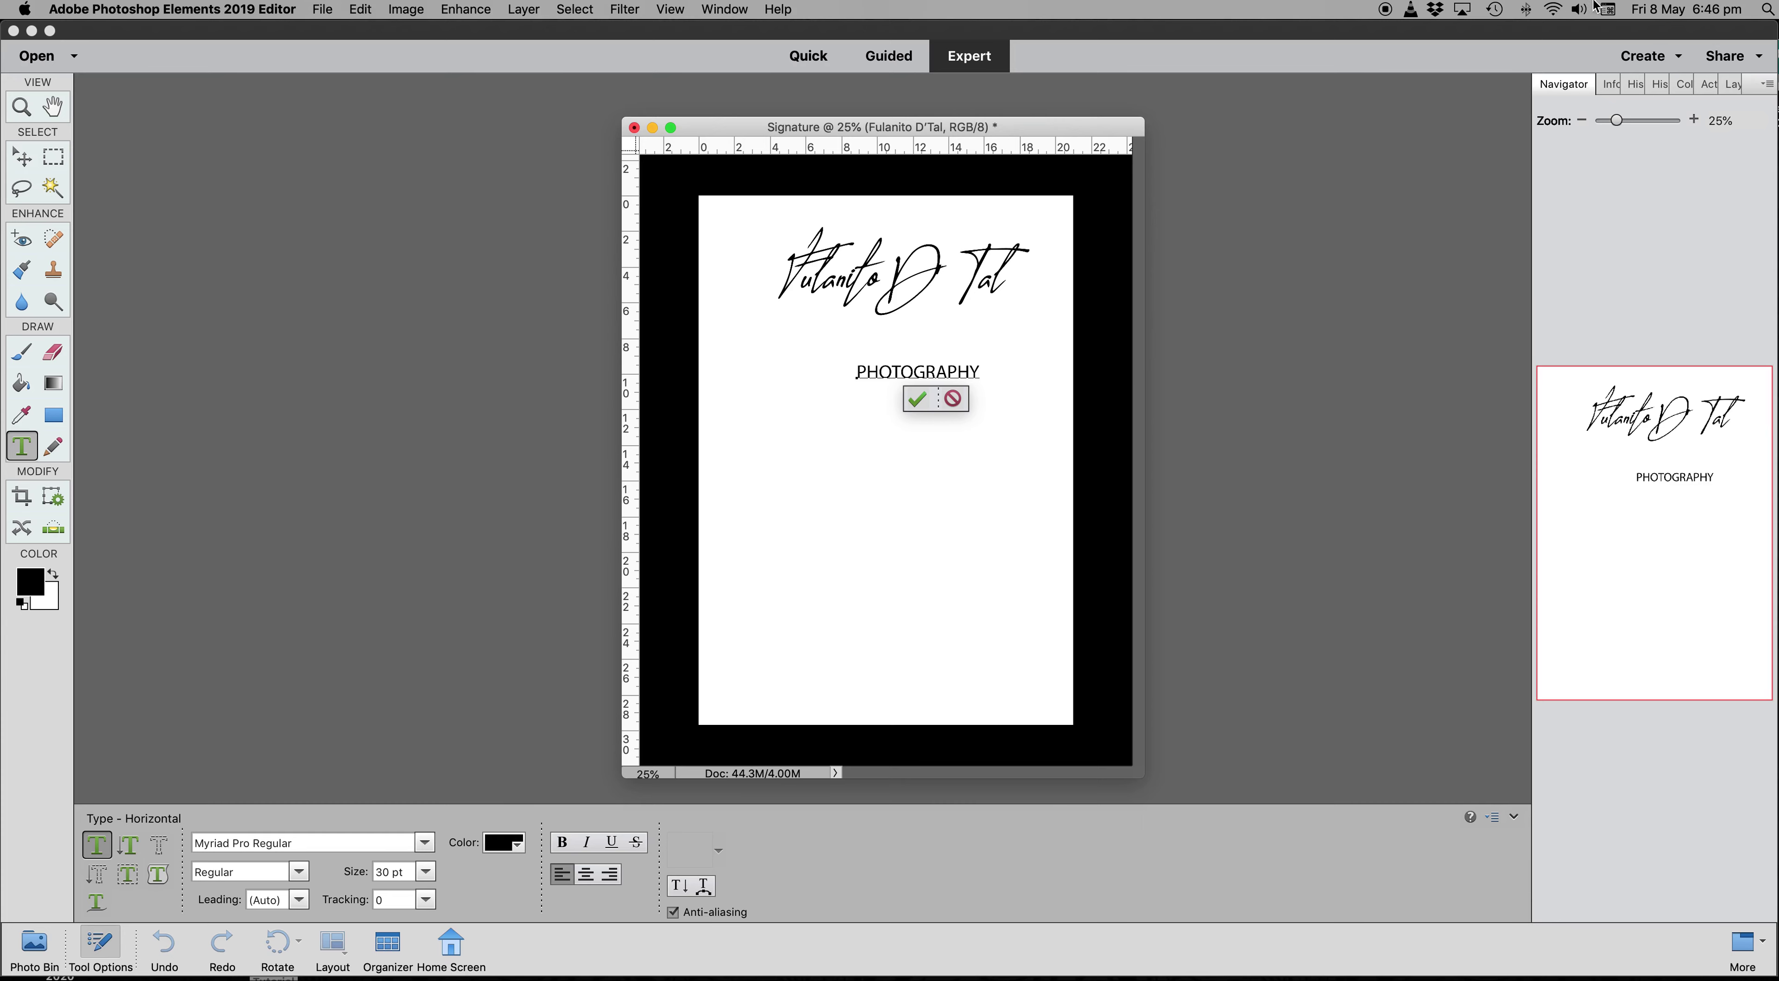
# Insert a copyright sign from the Character Viewer favourites after PHOTOGRAPHY, and move the committed text line closer beneath the name.
pyautogui.click(1609, 14)
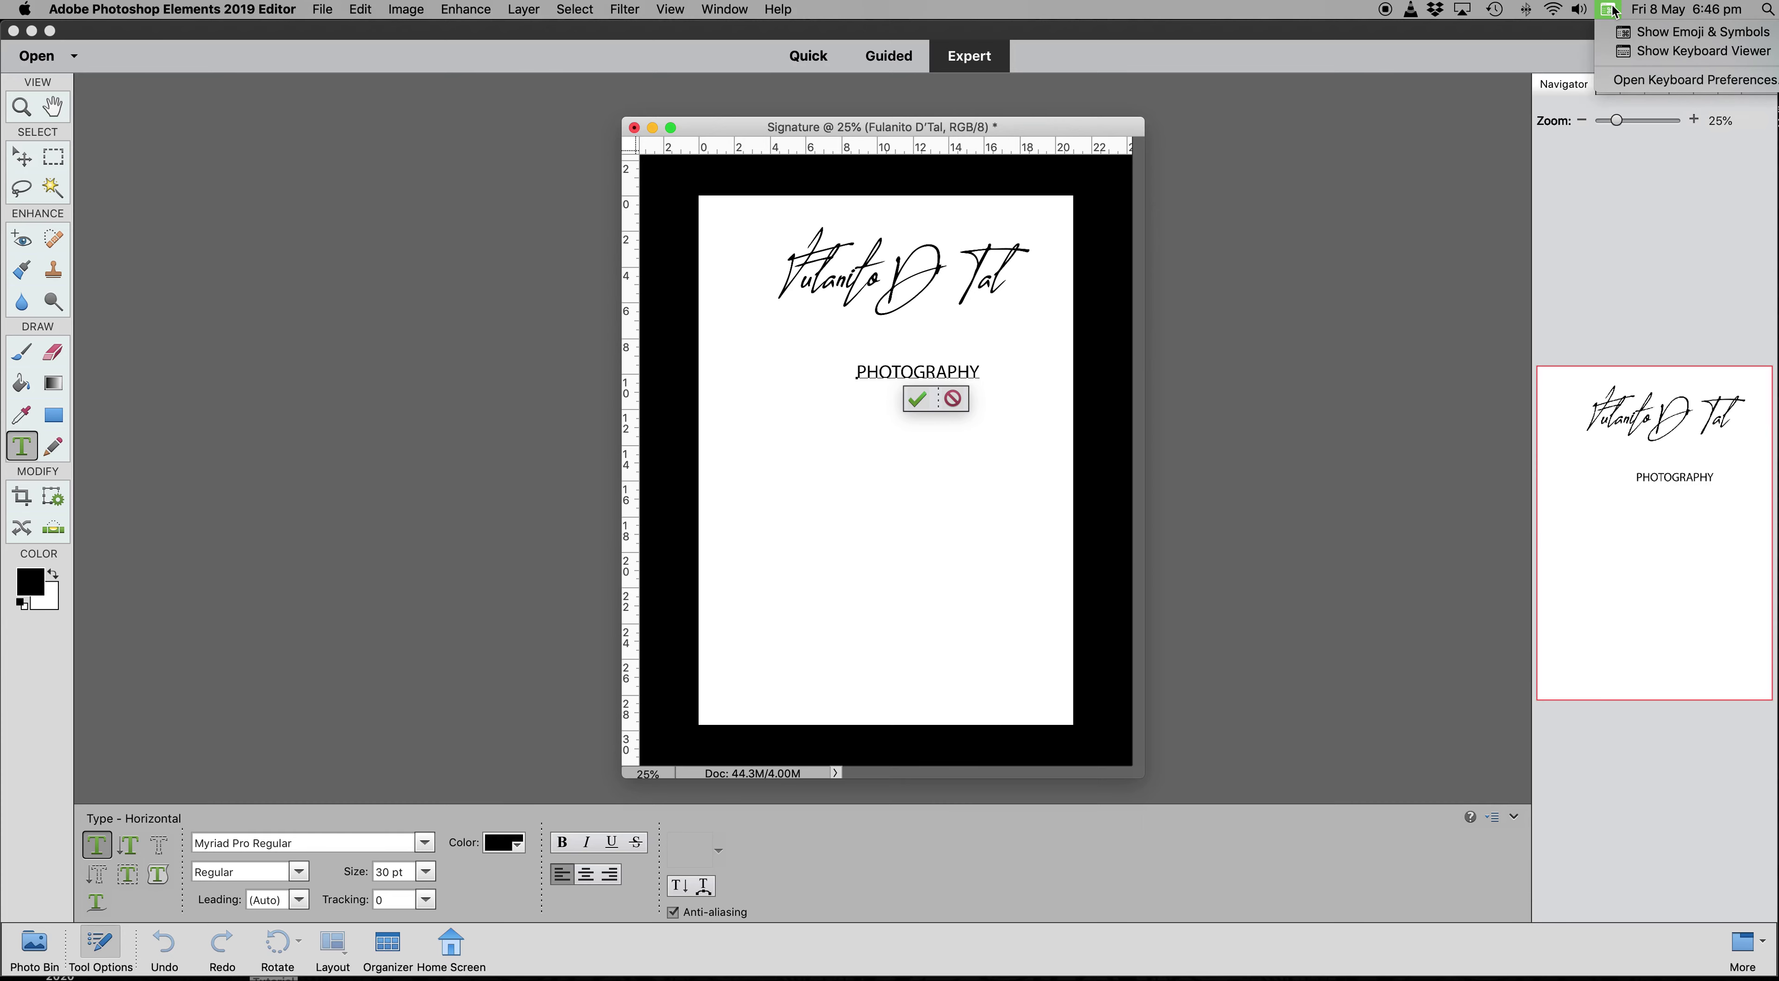
pyautogui.click(1626, 39)
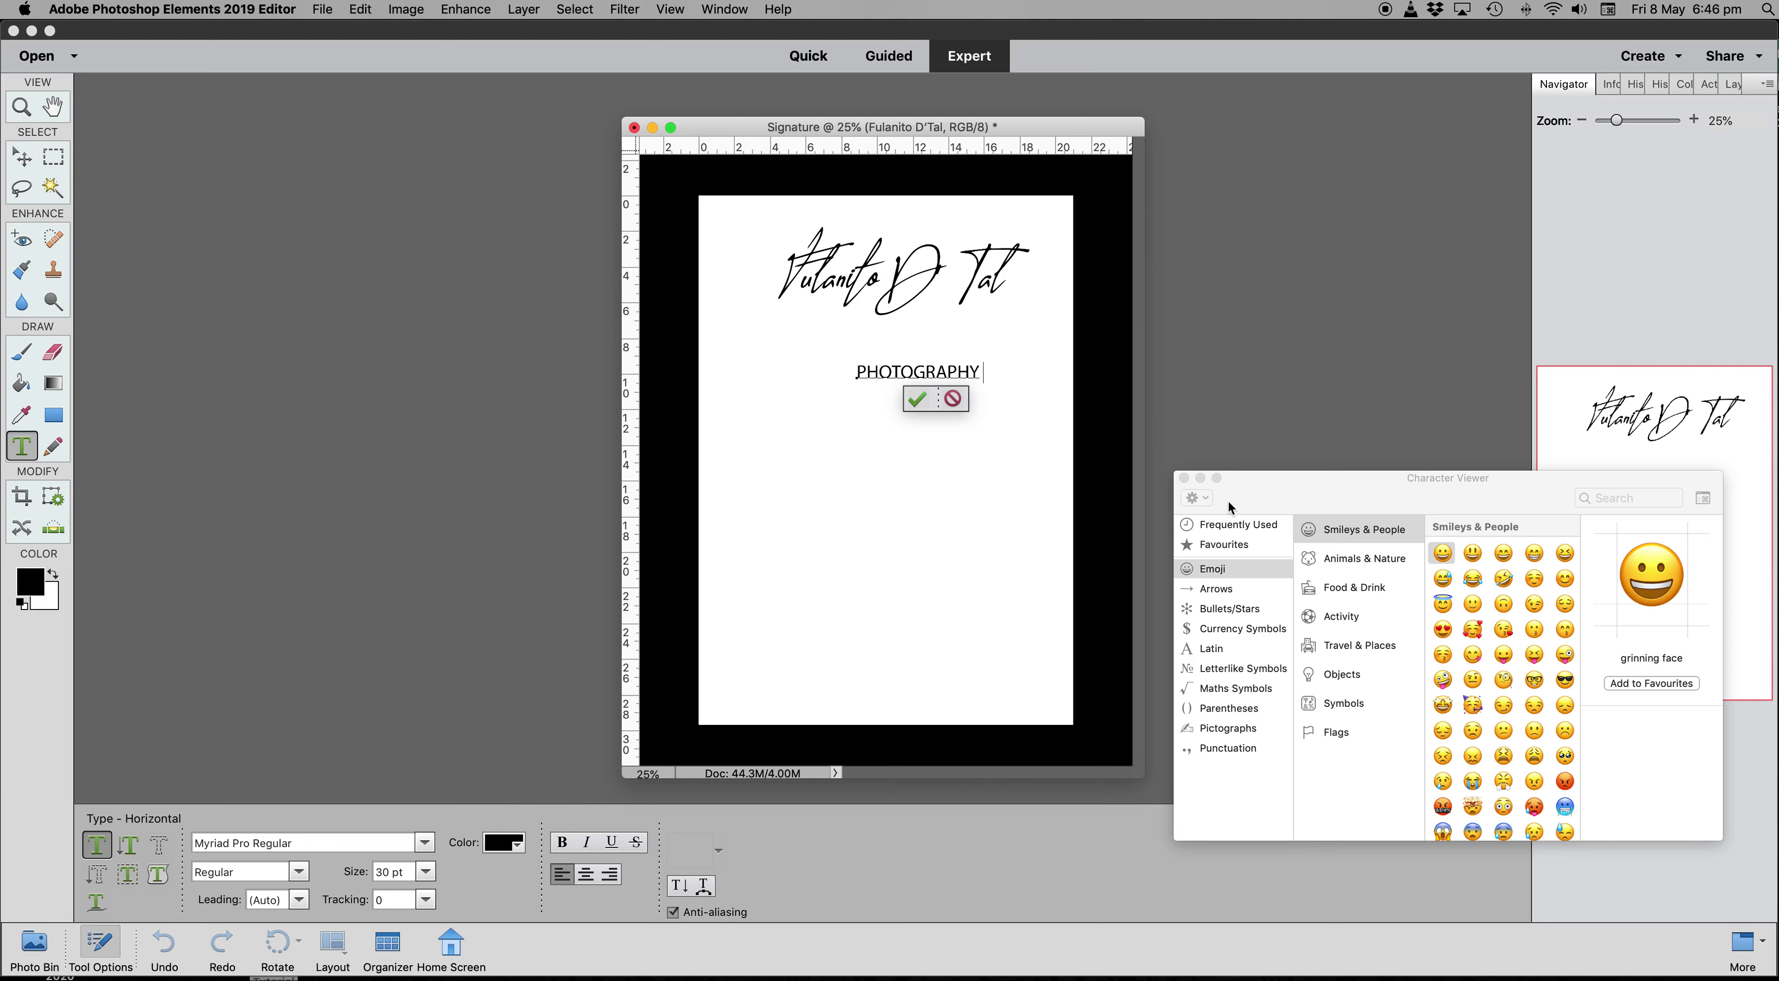
pyautogui.click(1247, 545)
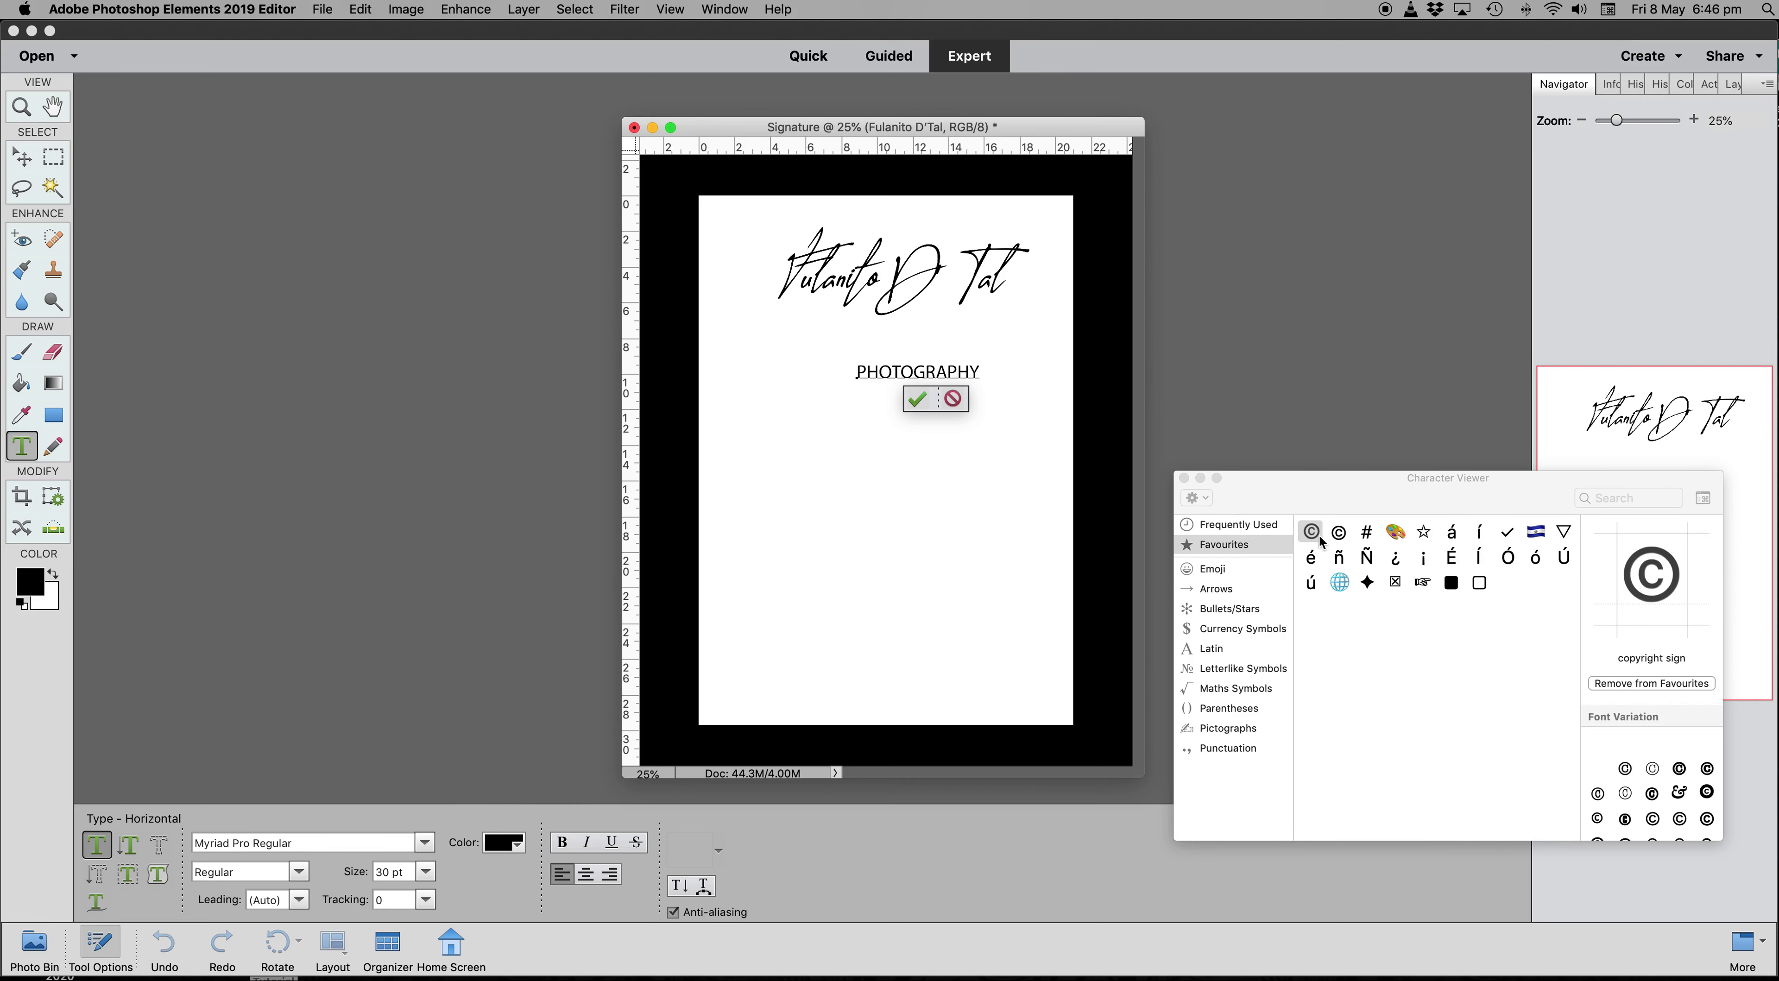
pyautogui.click(983, 371)
pyautogui.doubleClick(1312, 532)
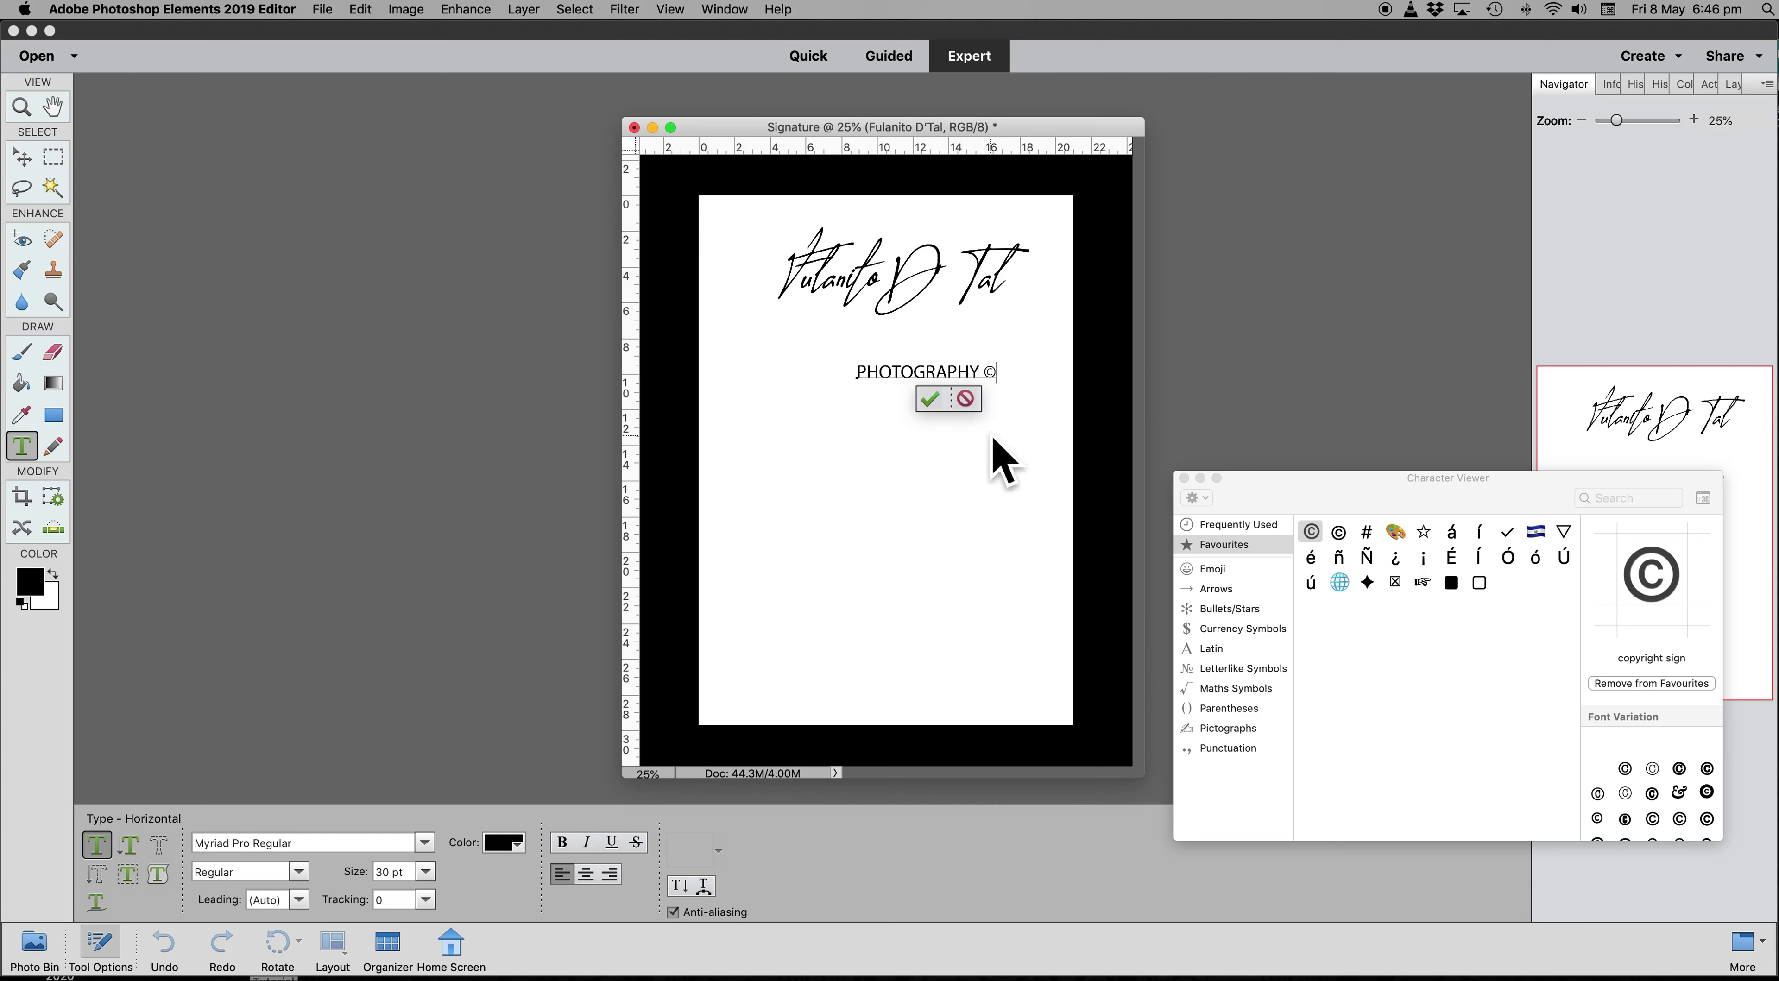
pyautogui.click(1185, 479)
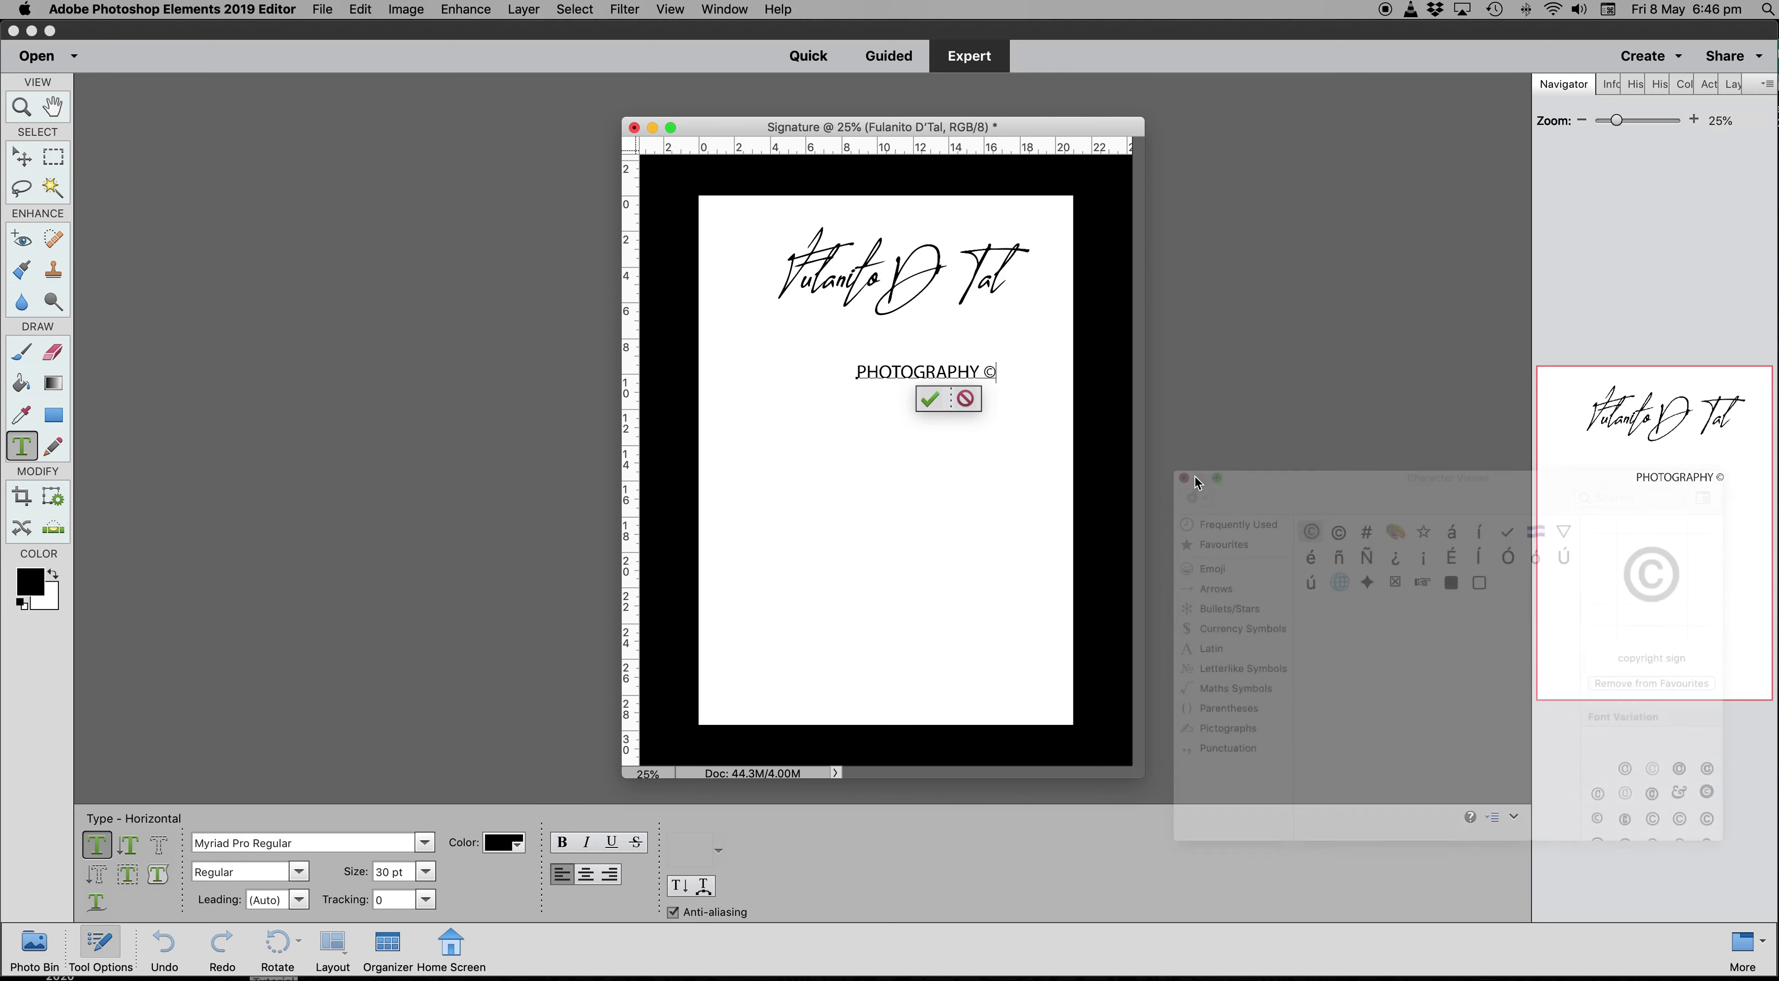
pyautogui.click(929, 399)
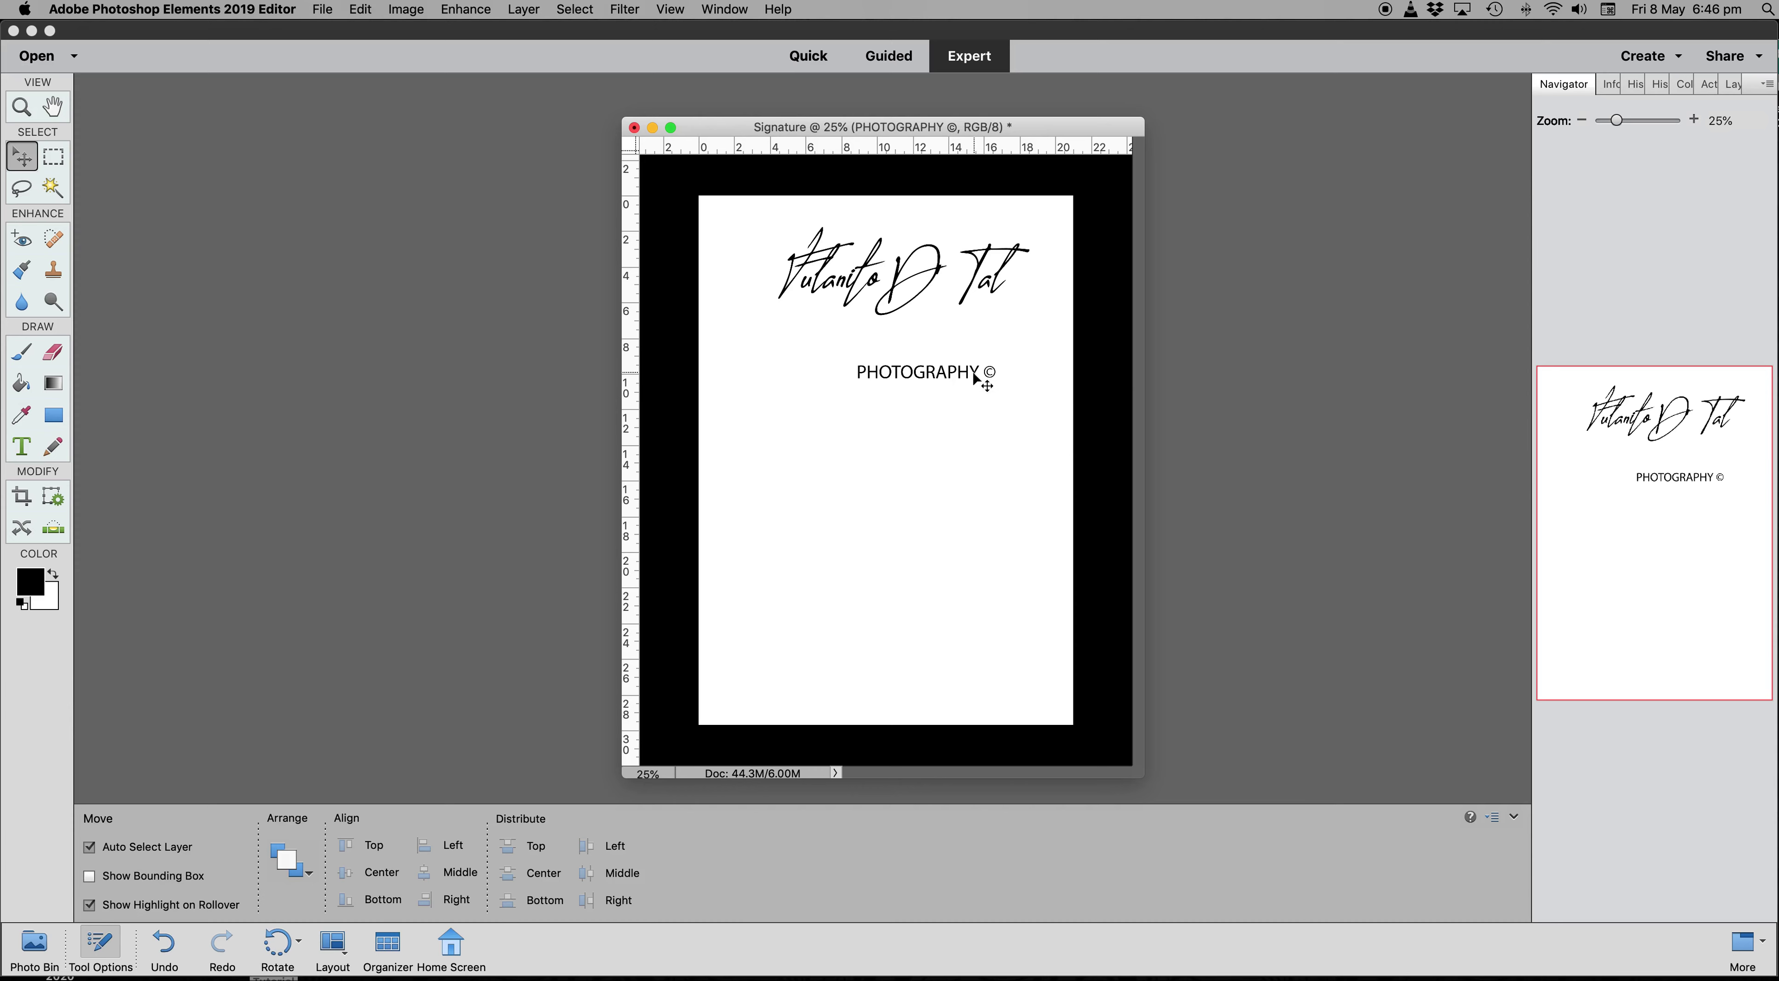
pyautogui.moveTo(958, 376)
pyautogui.mouseDown()
pyautogui.moveTo(917, 369)
pyautogui.moveTo(935, 337)
pyautogui.mouseUp()
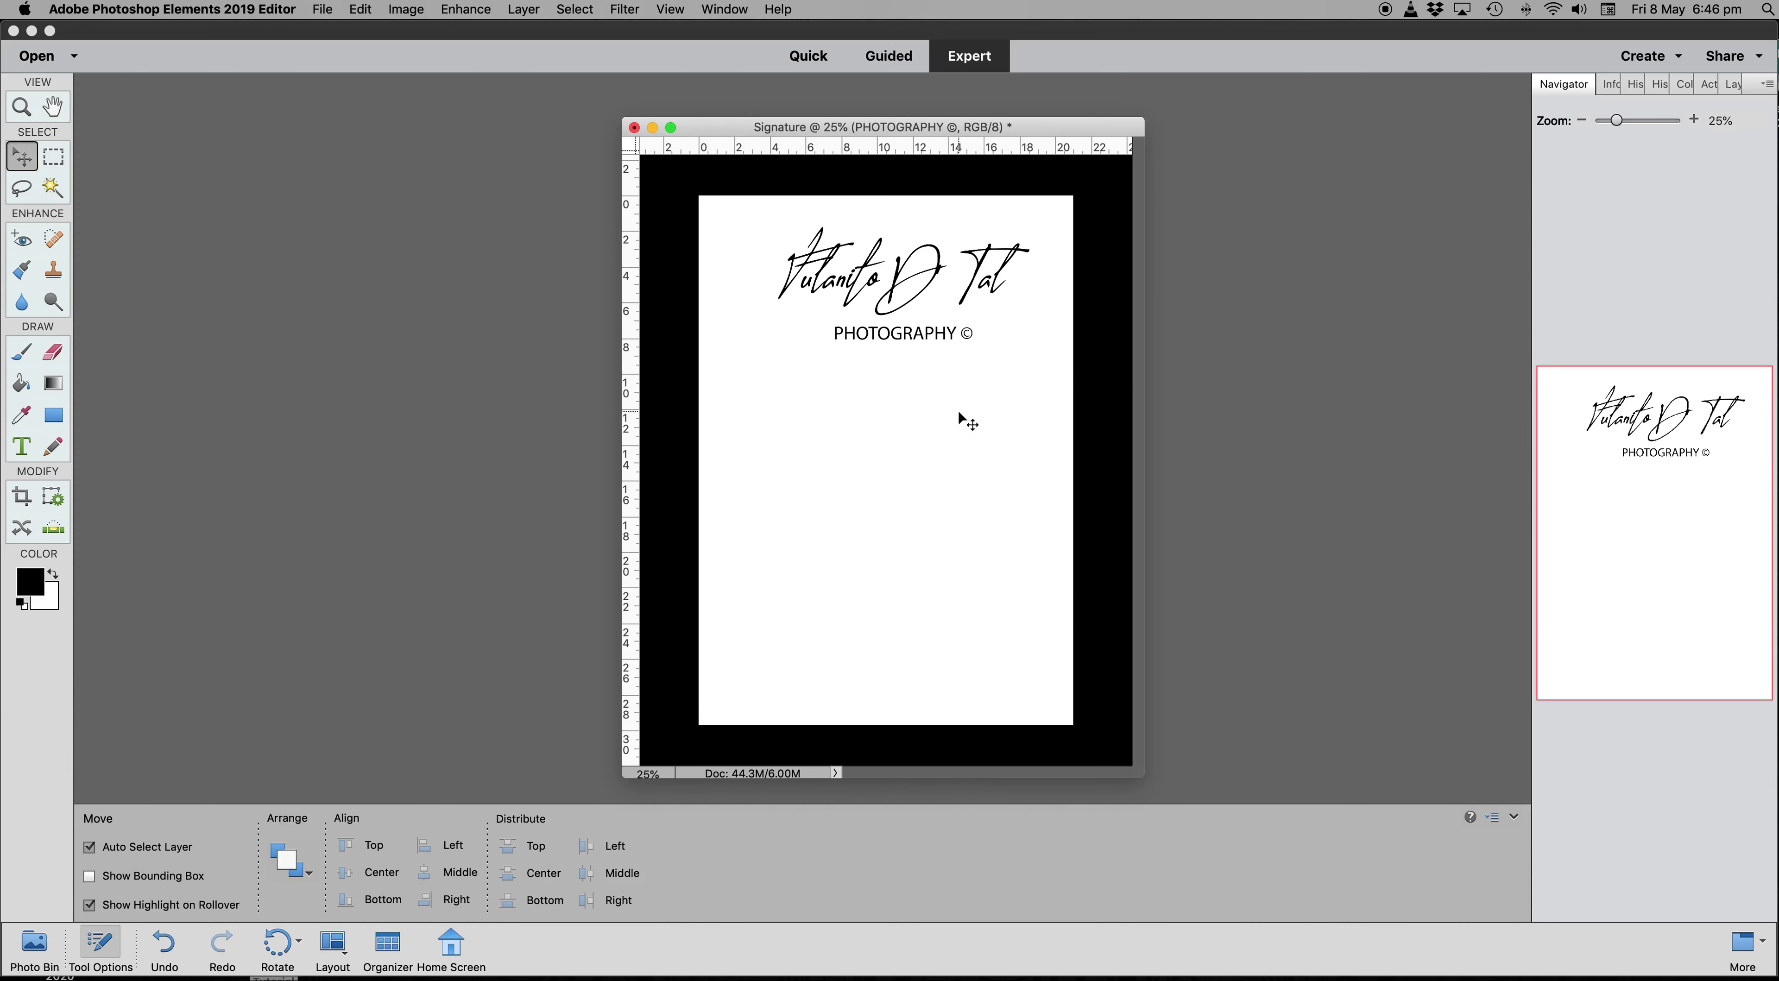
# Change the font of the PHOTOGRAPHY © text to Copperplate Light and commit the edit.
pyautogui.doubleClick(951, 338)
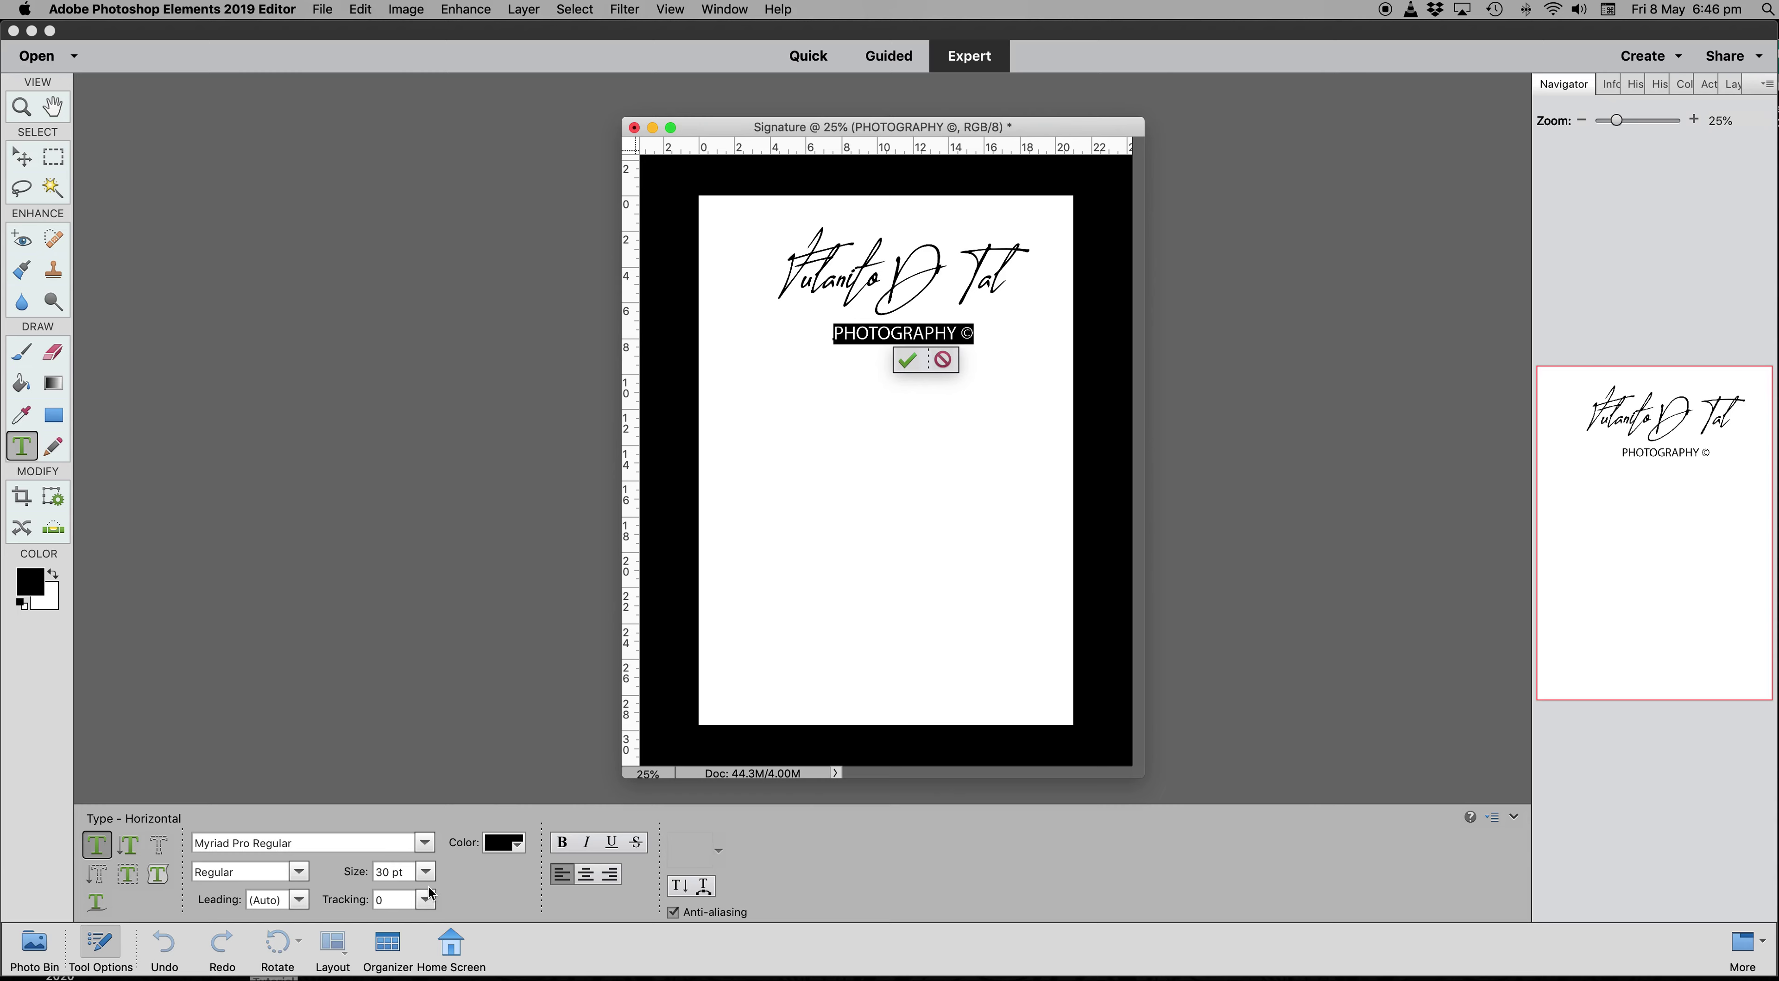
pyautogui.click(427, 871)
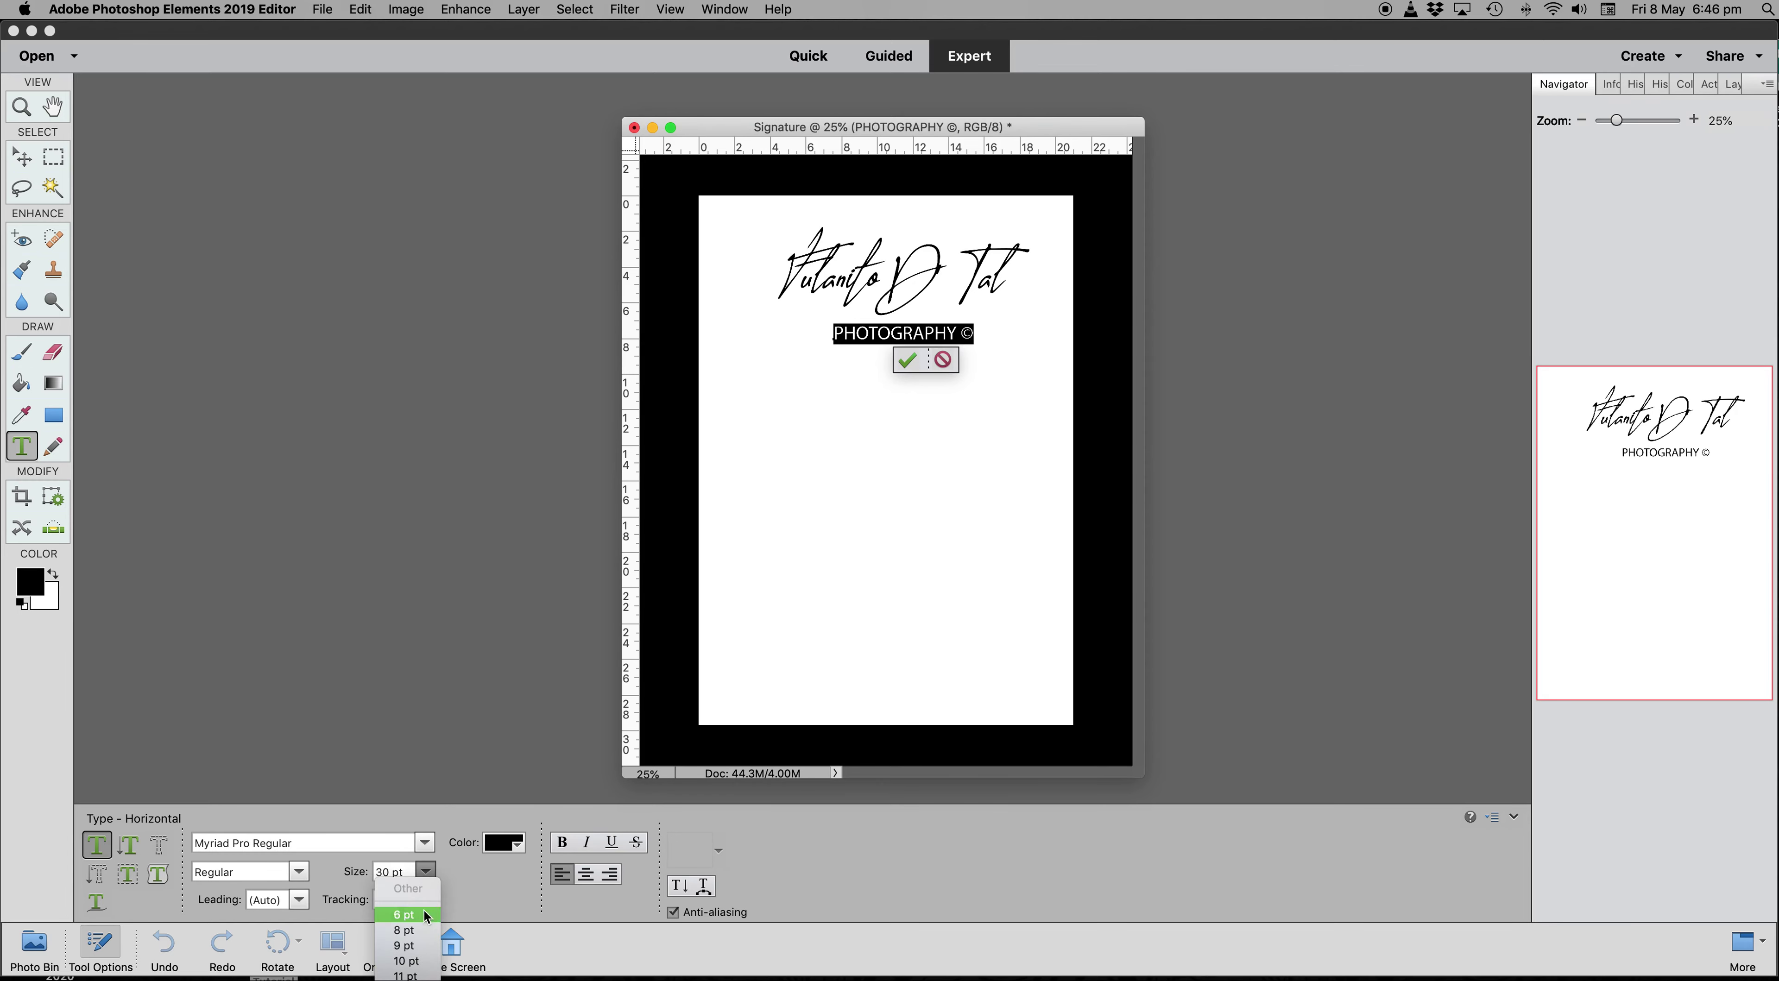
pyautogui.click(427, 875)
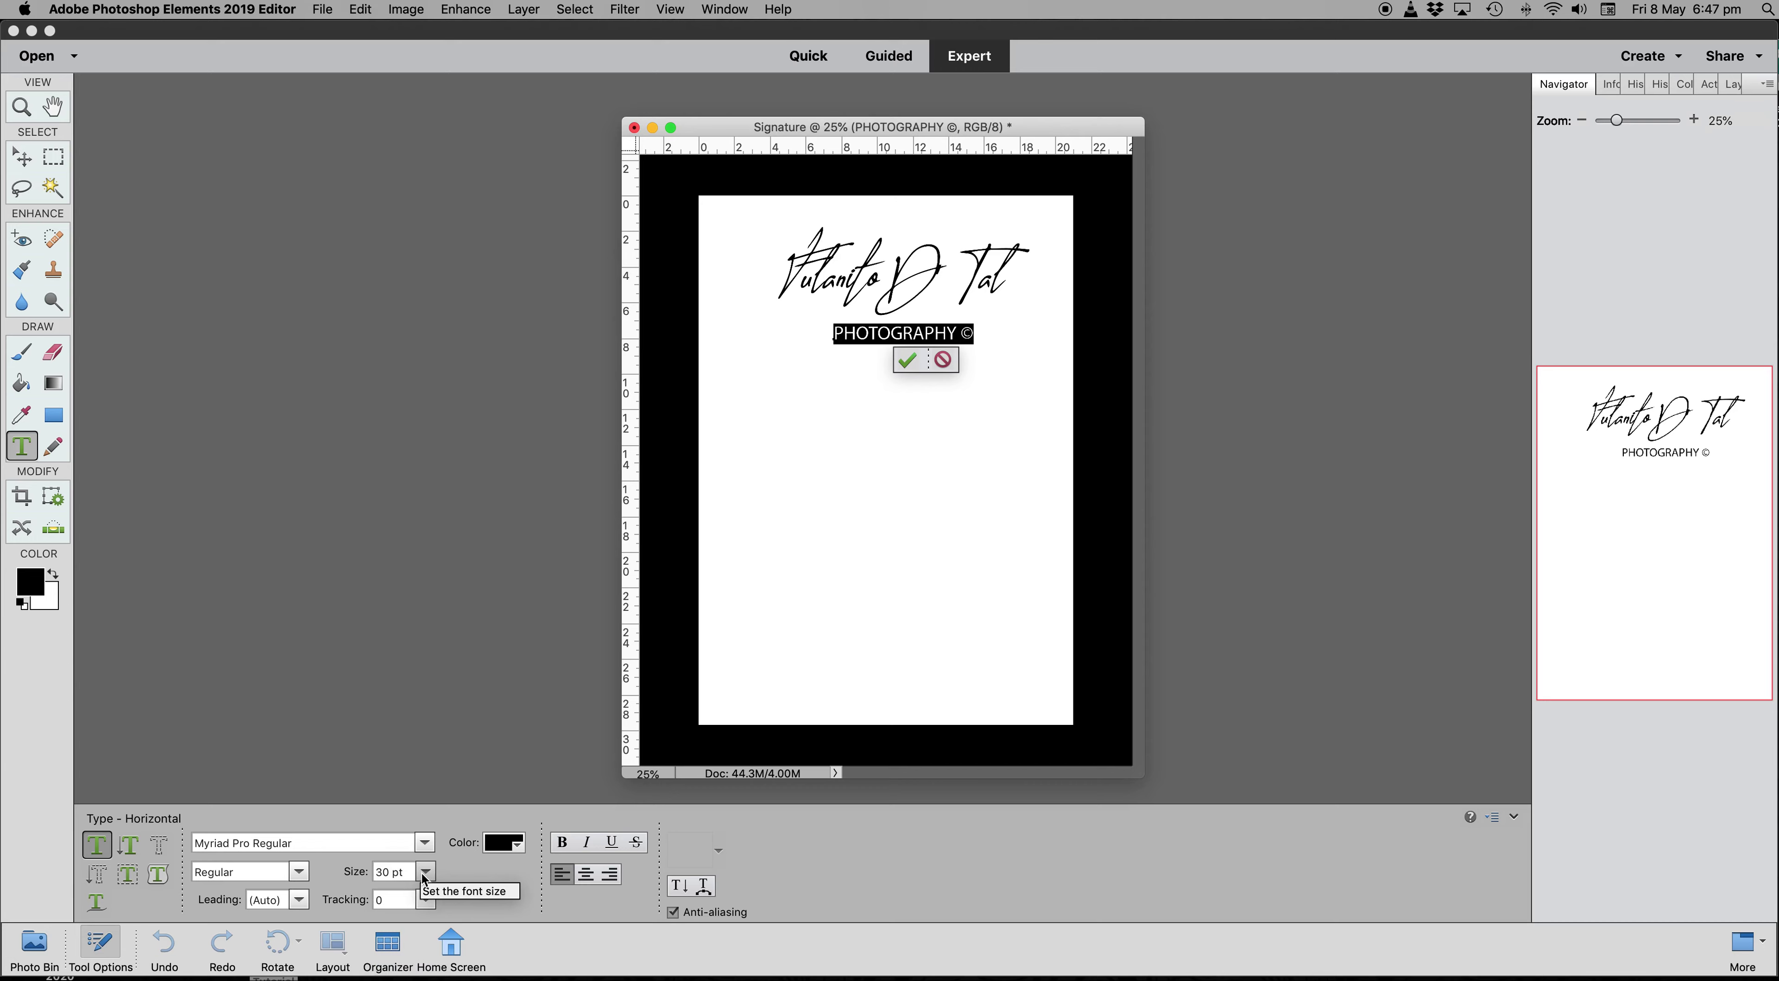
pyautogui.click(425, 844)
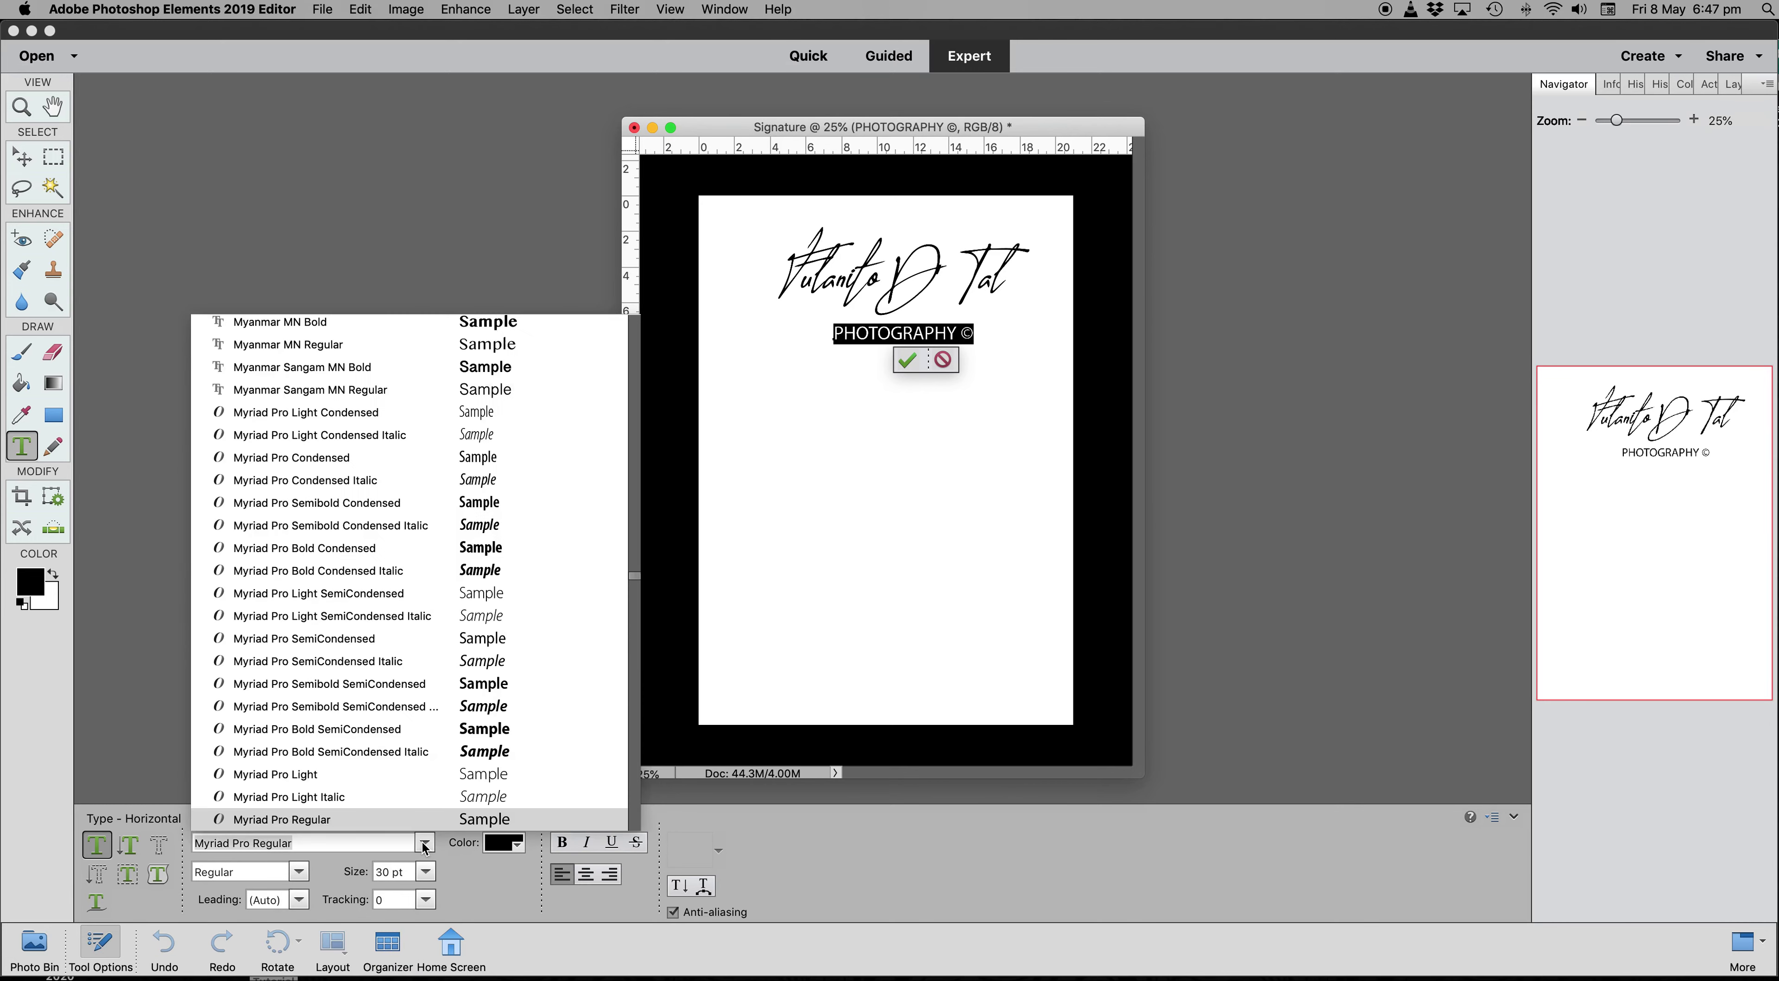
pyautogui.scroll(10, 377, 458)
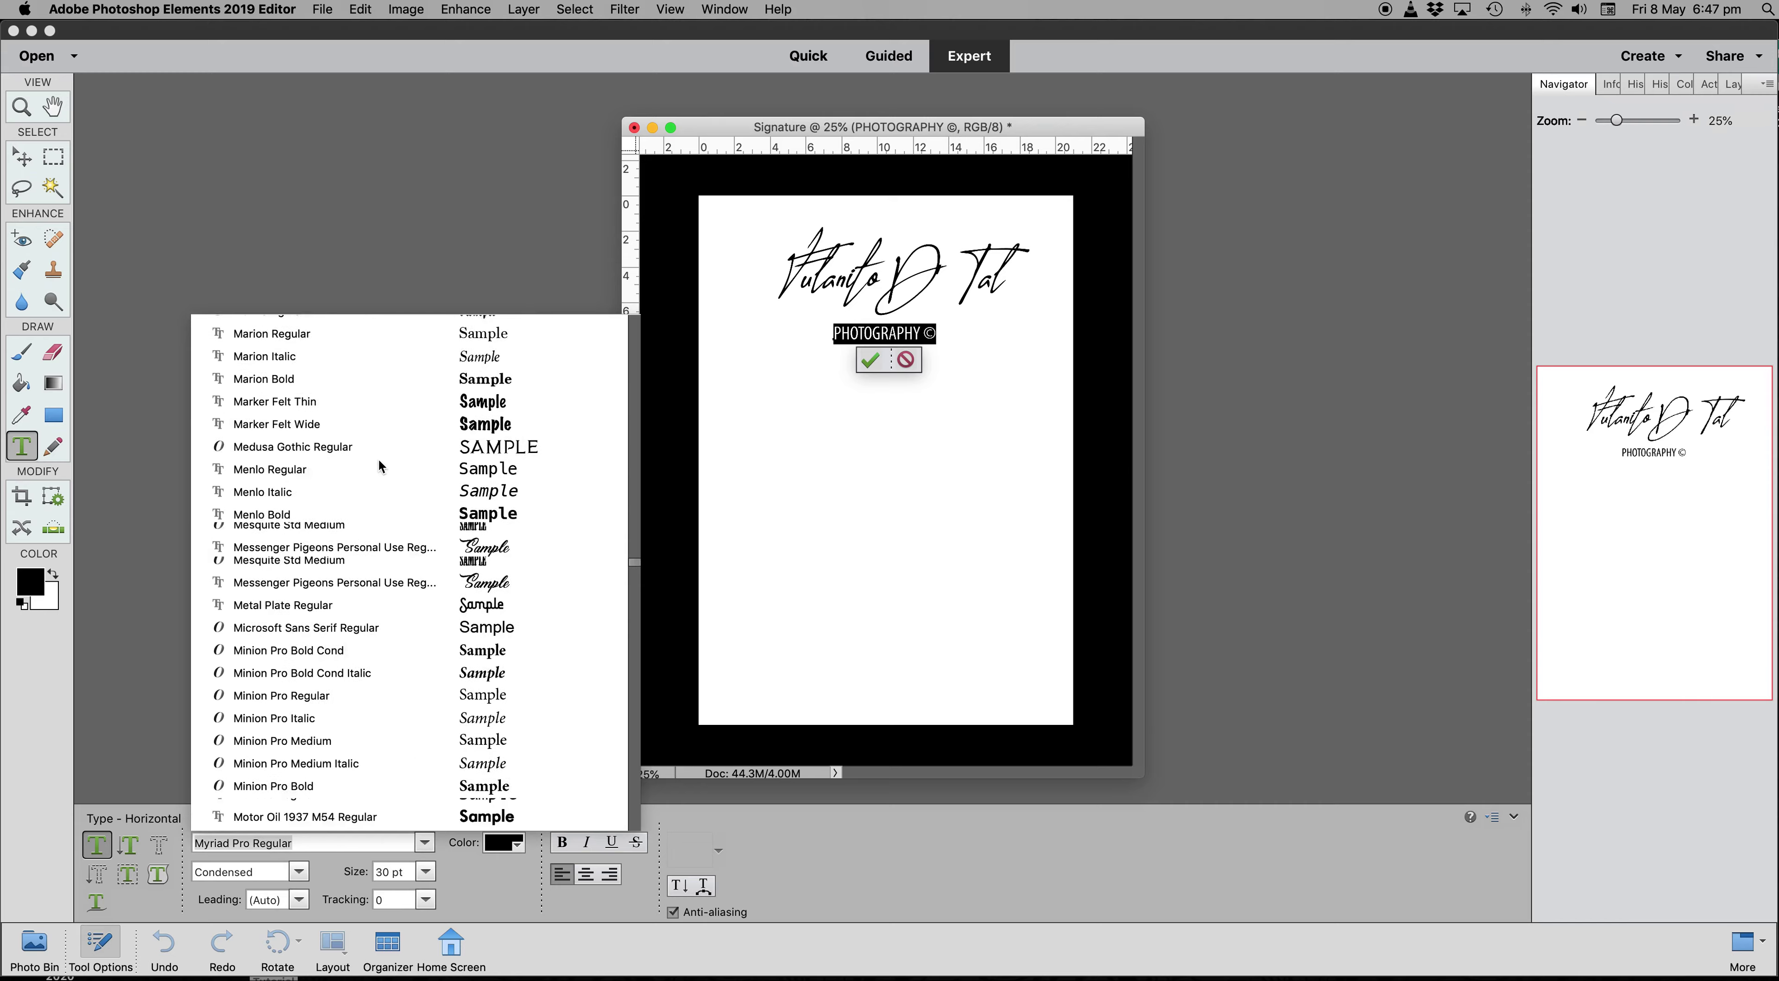
pyautogui.scroll(15, 378, 459)
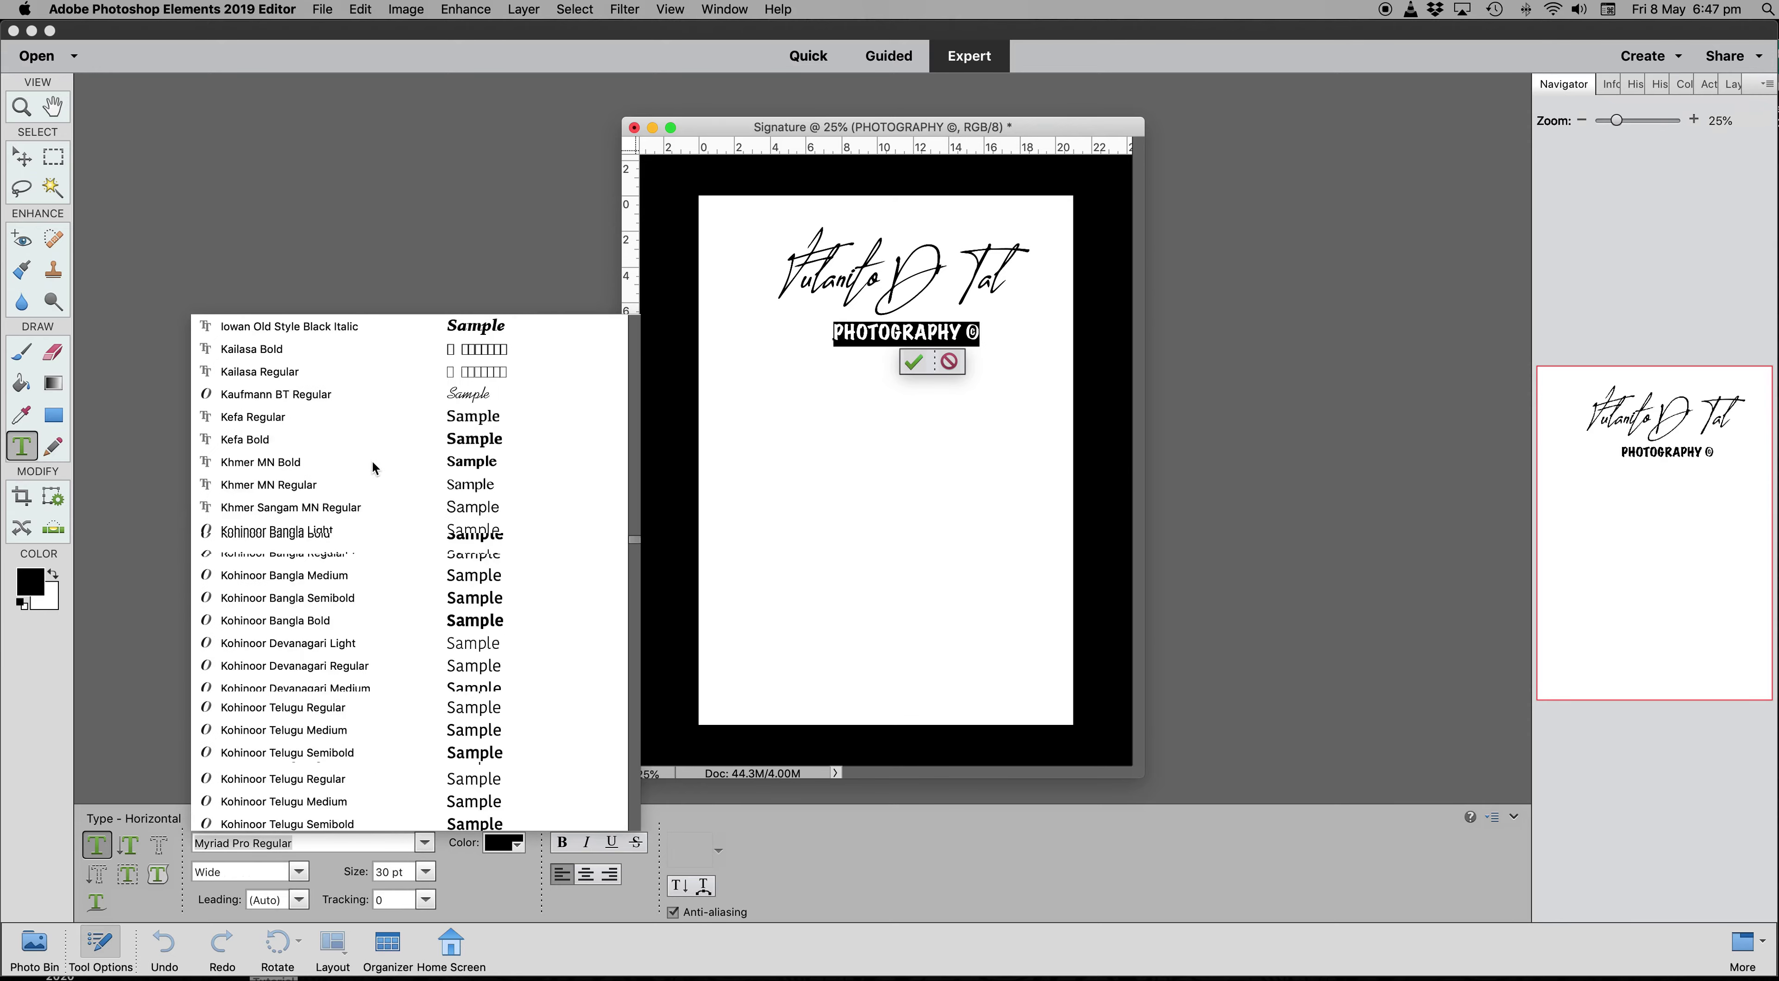
pyautogui.scroll(10, 373, 466)
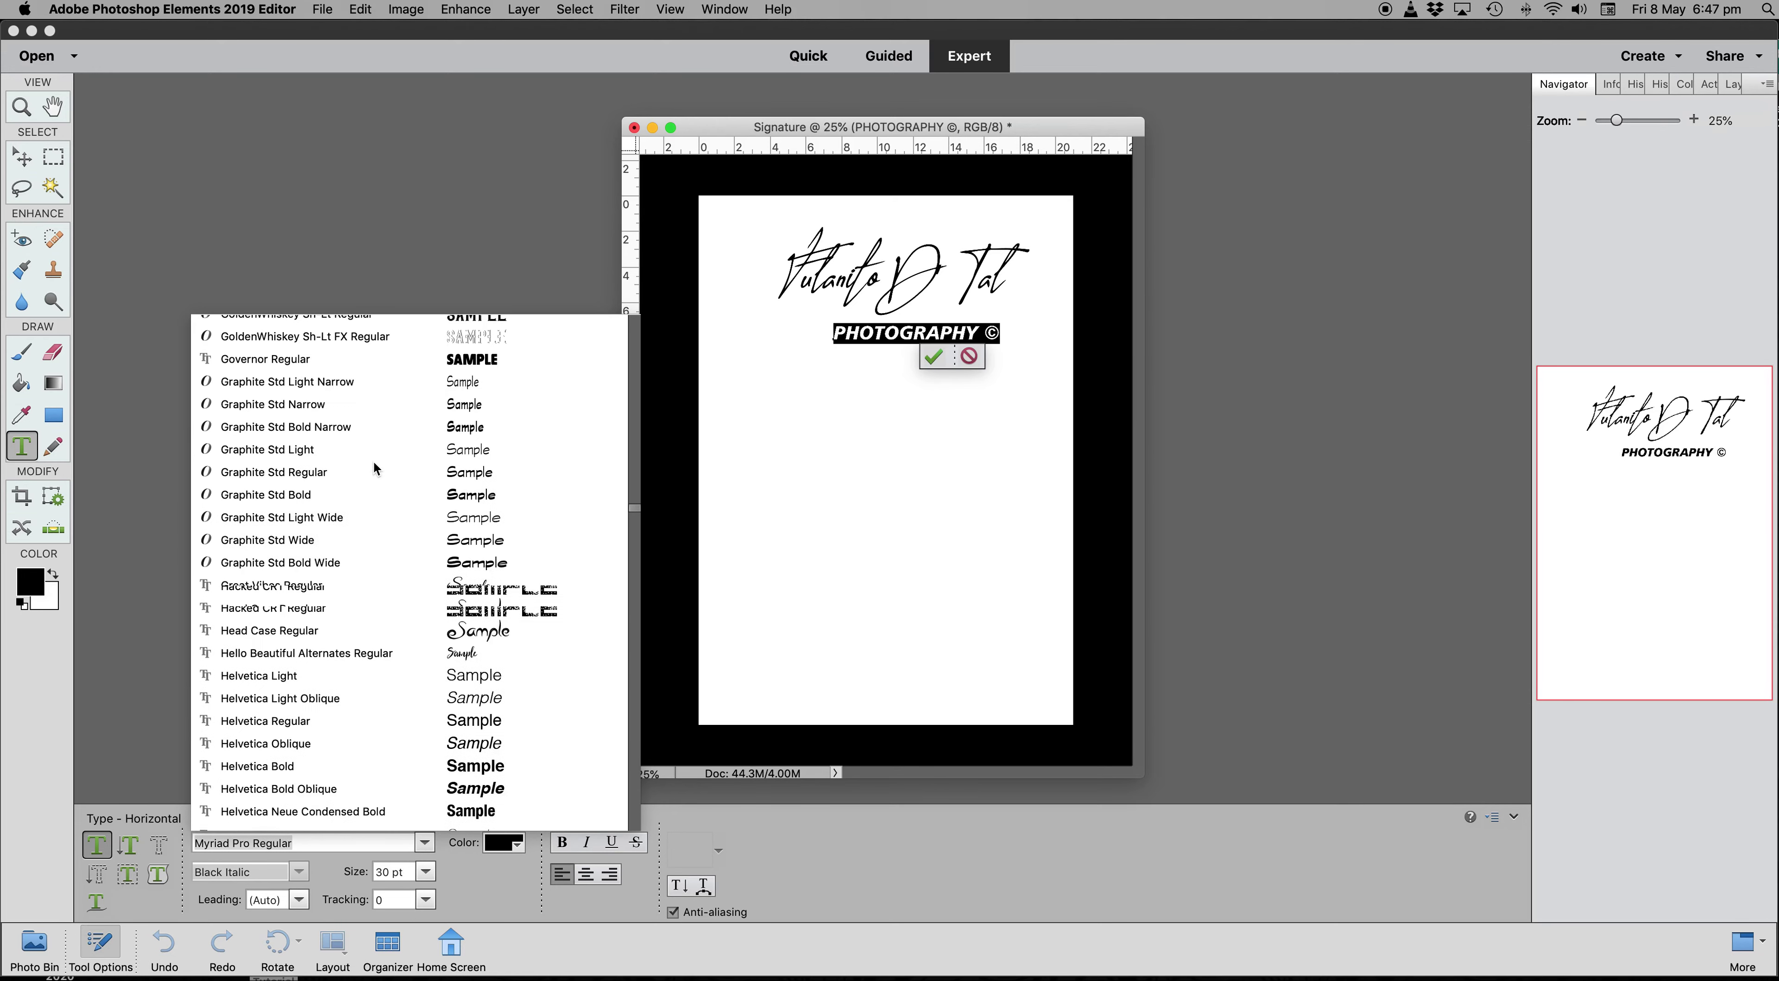
pyautogui.scroll(10, 377, 469)
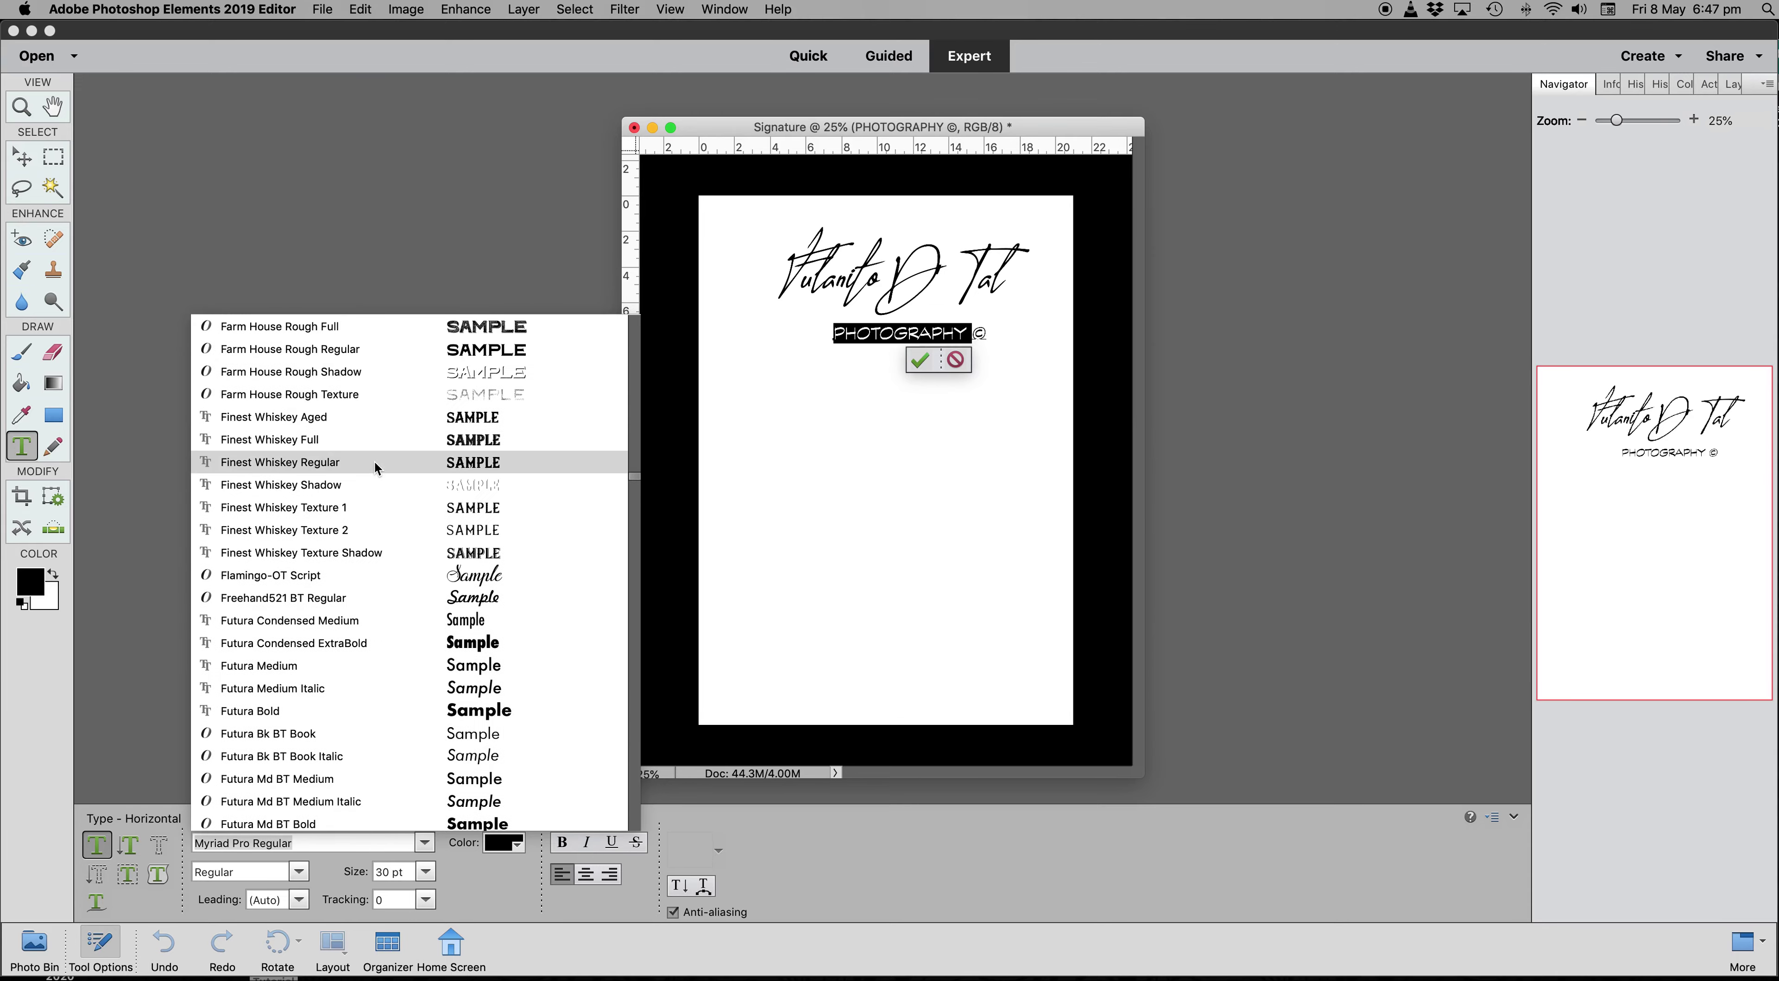
pyautogui.scroll(-5, 374, 463)
pyautogui.scroll(12, 374, 463)
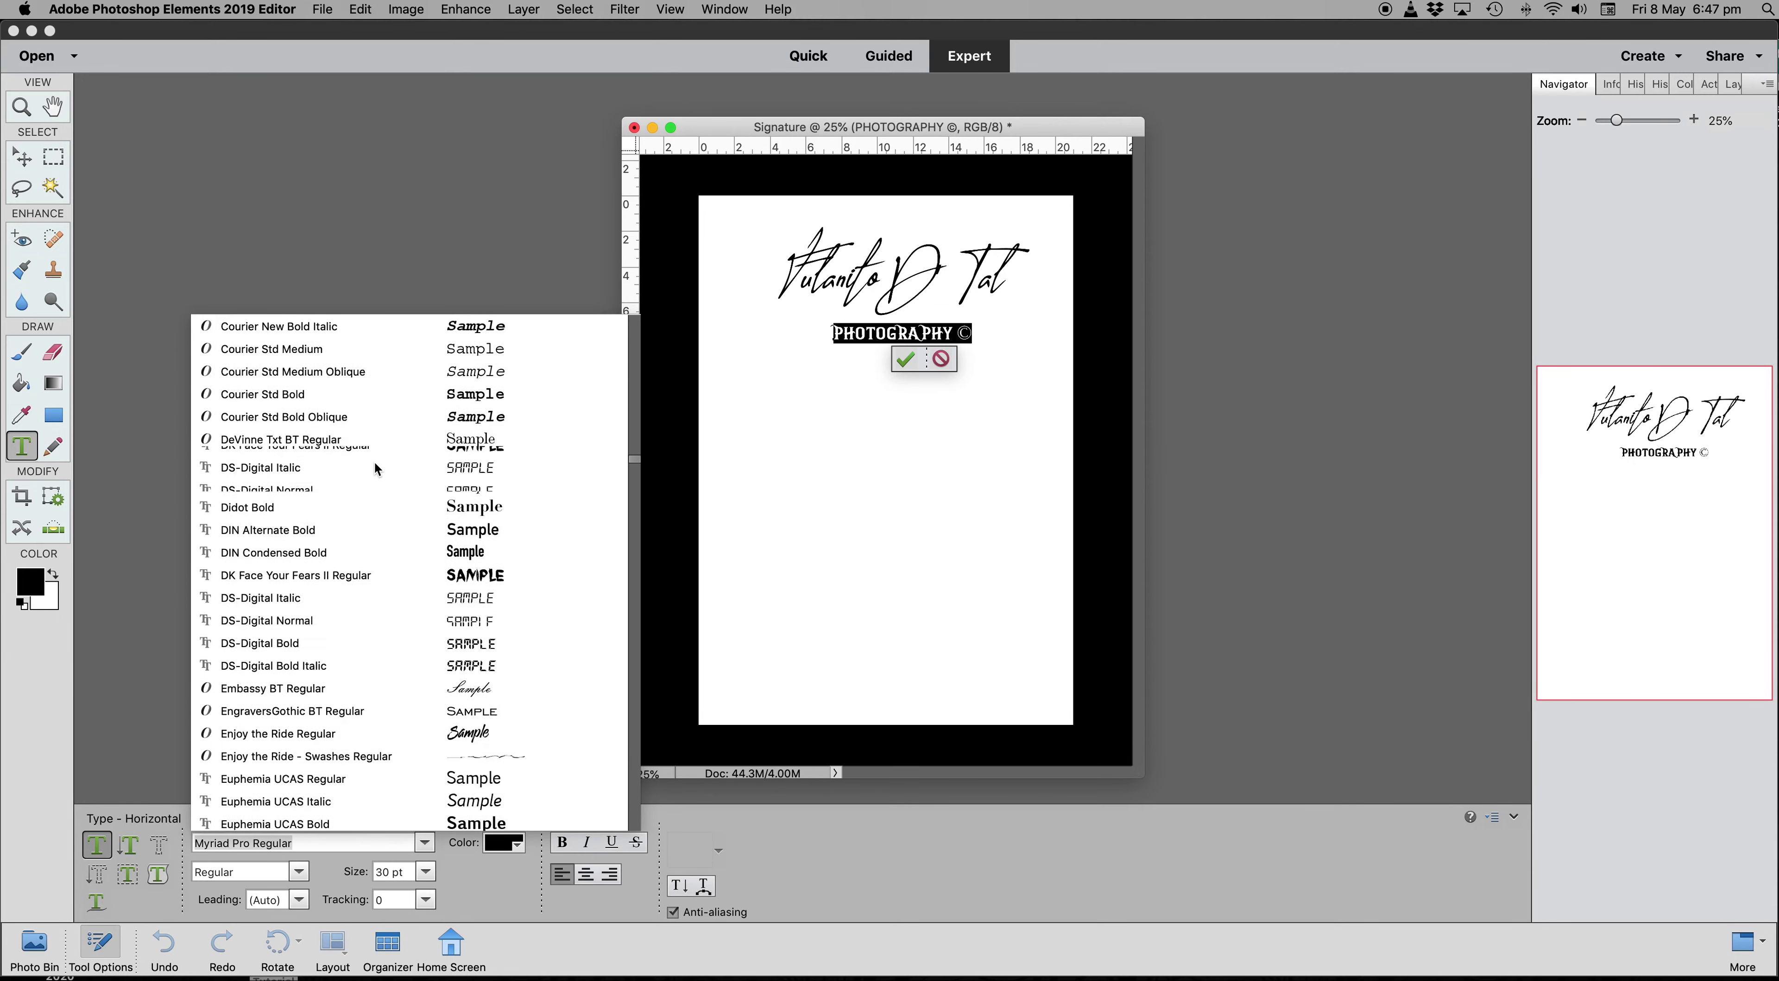
pyautogui.scroll(2, 373, 466)
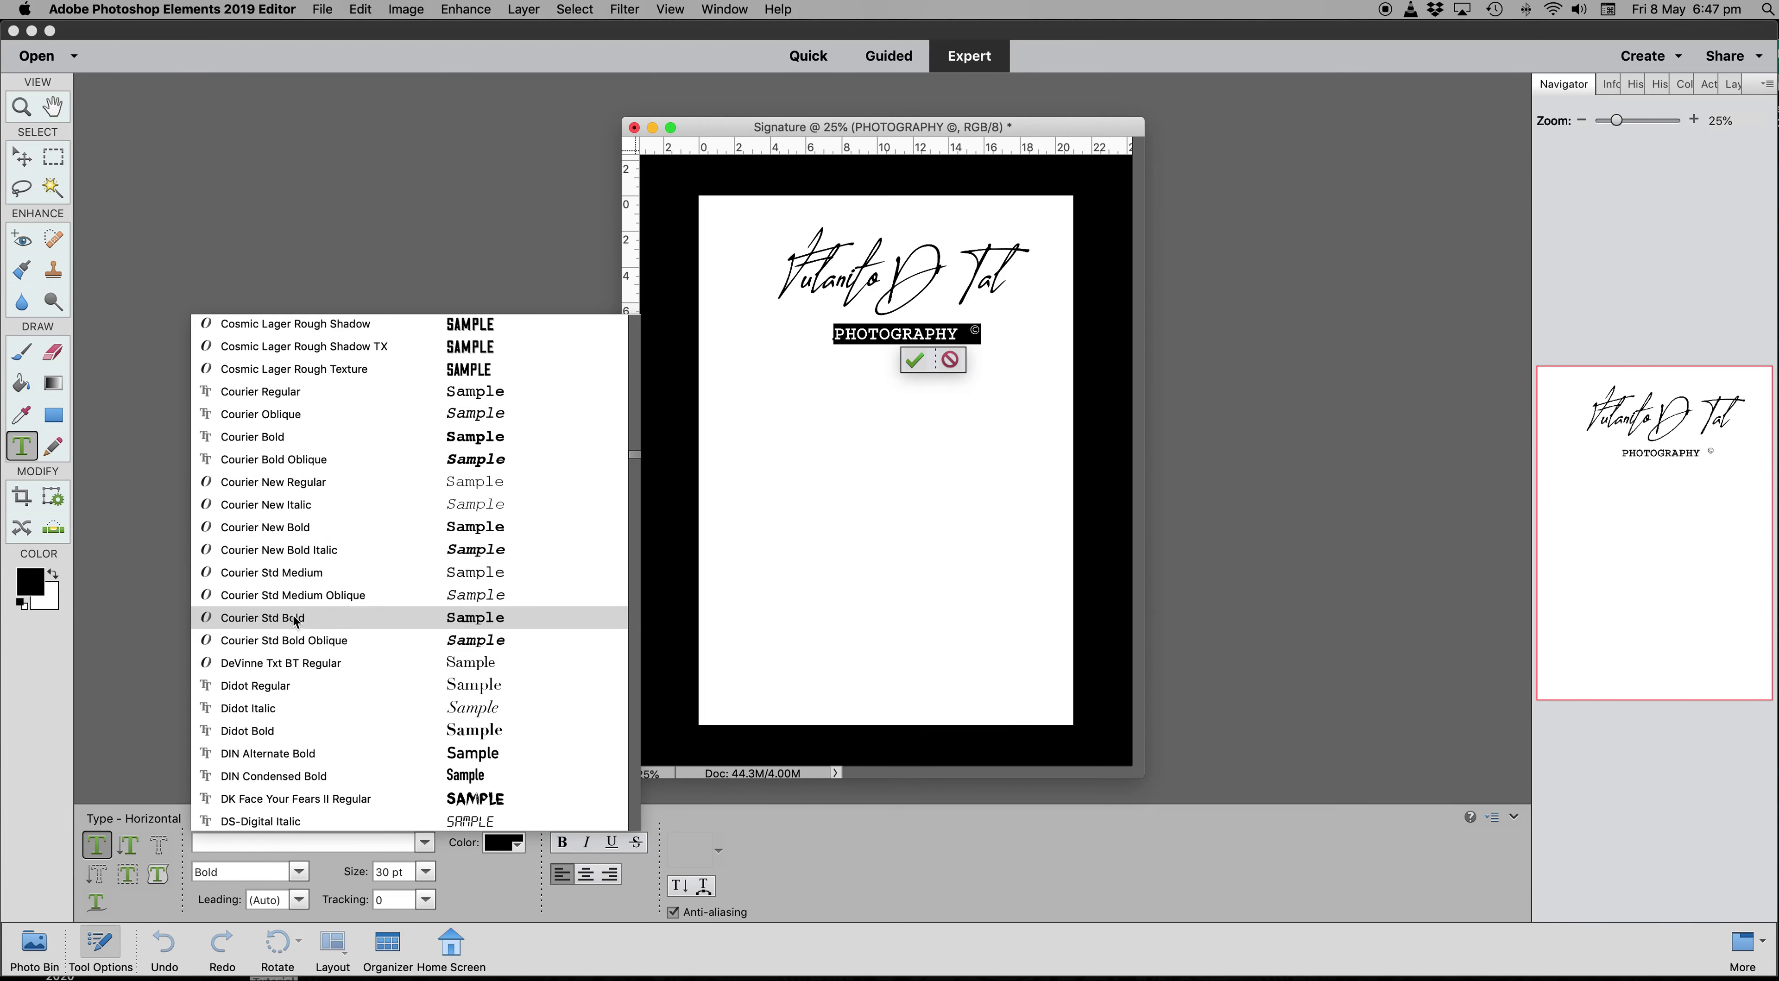
pyautogui.scroll(-3, 290, 545)
pyautogui.scroll(5, 289, 511)
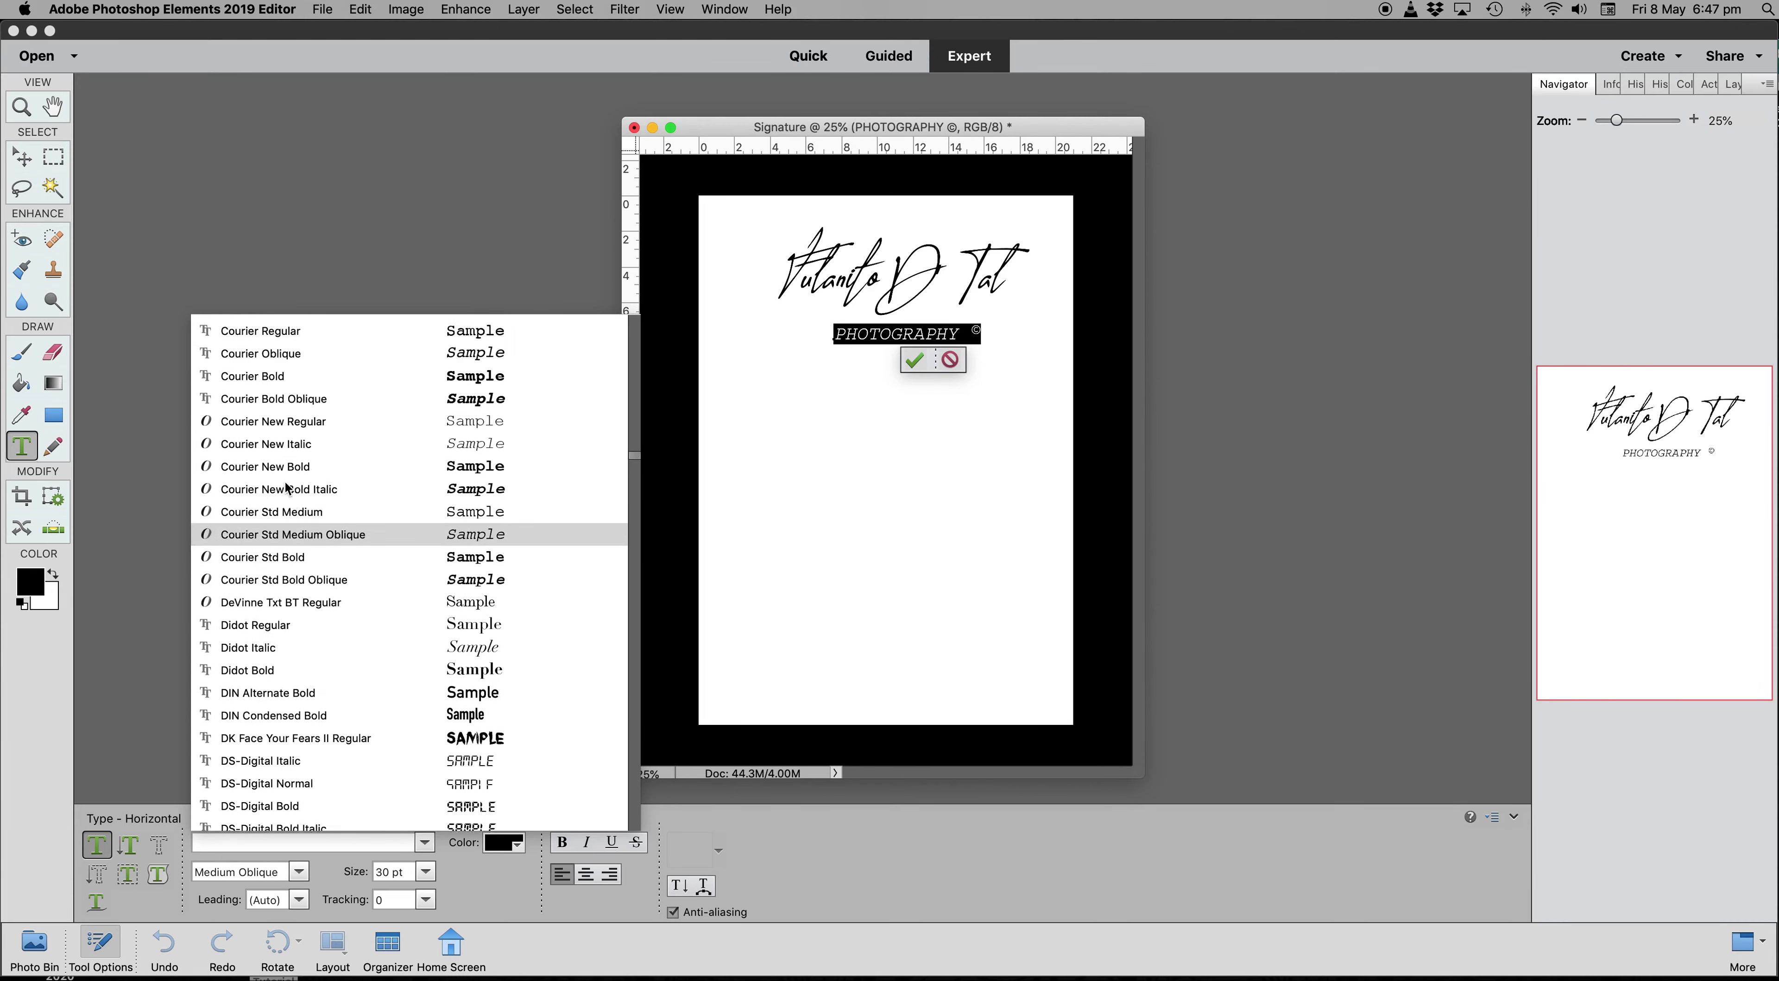
pyautogui.scroll(4, 288, 490)
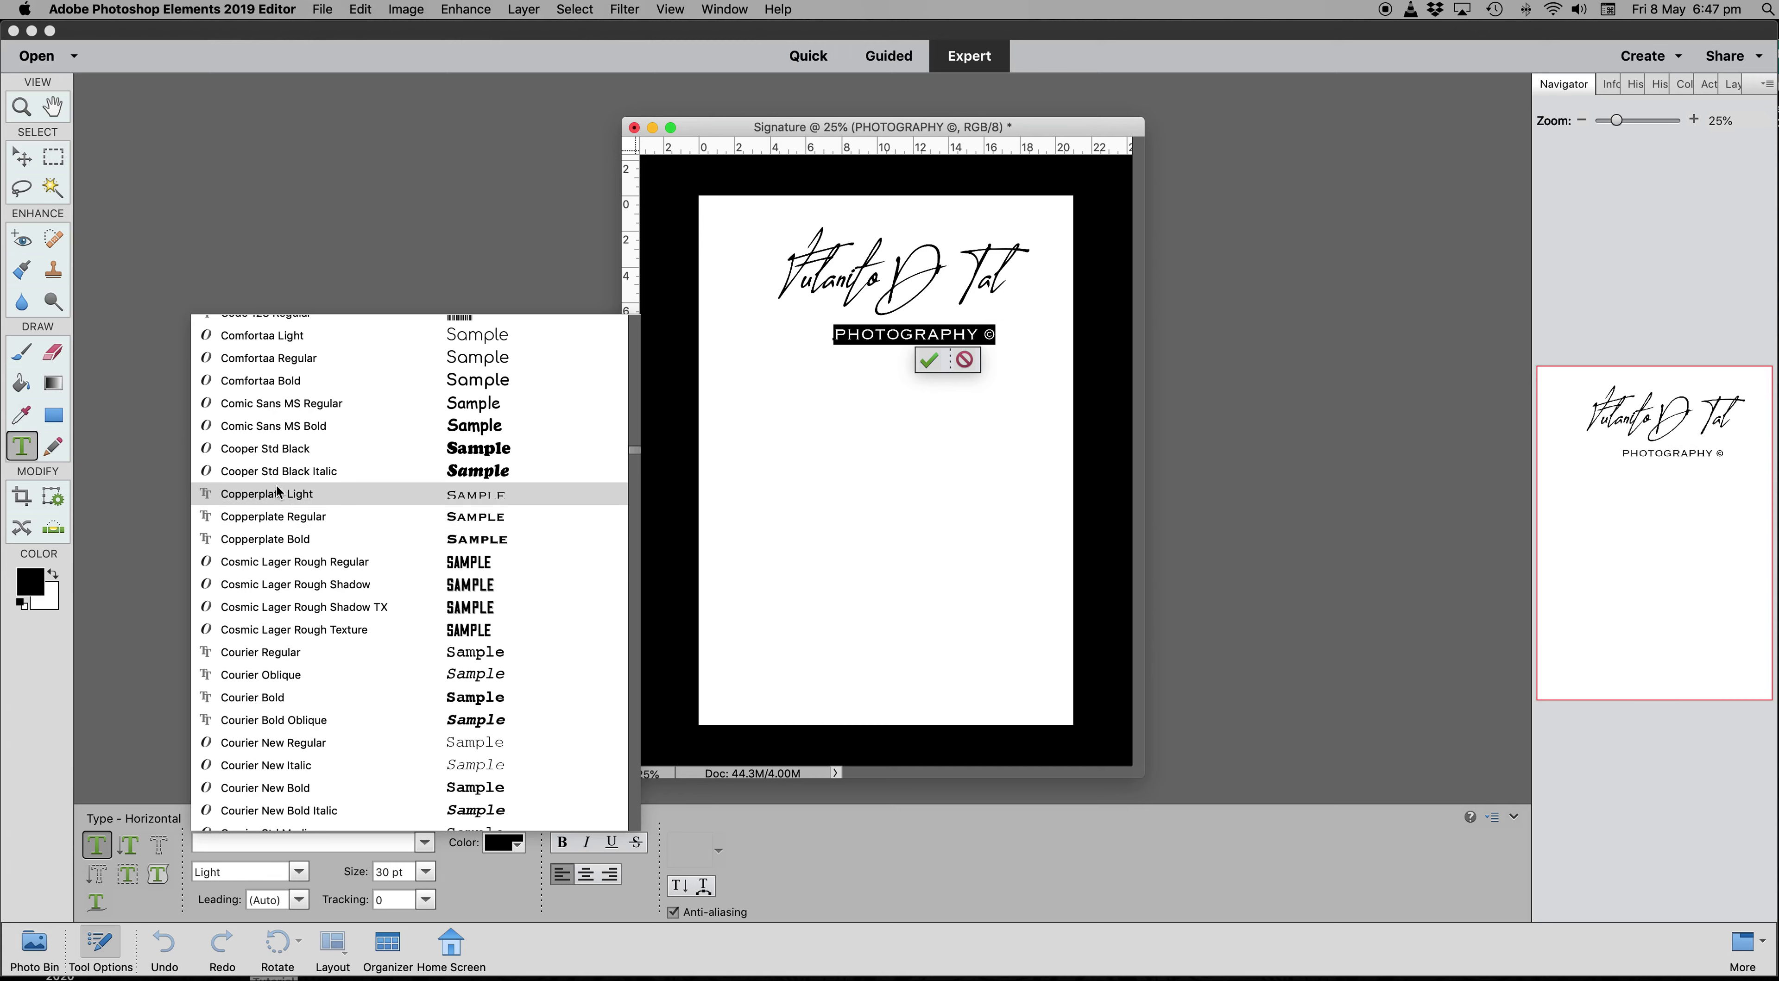
pyautogui.click(247, 495)
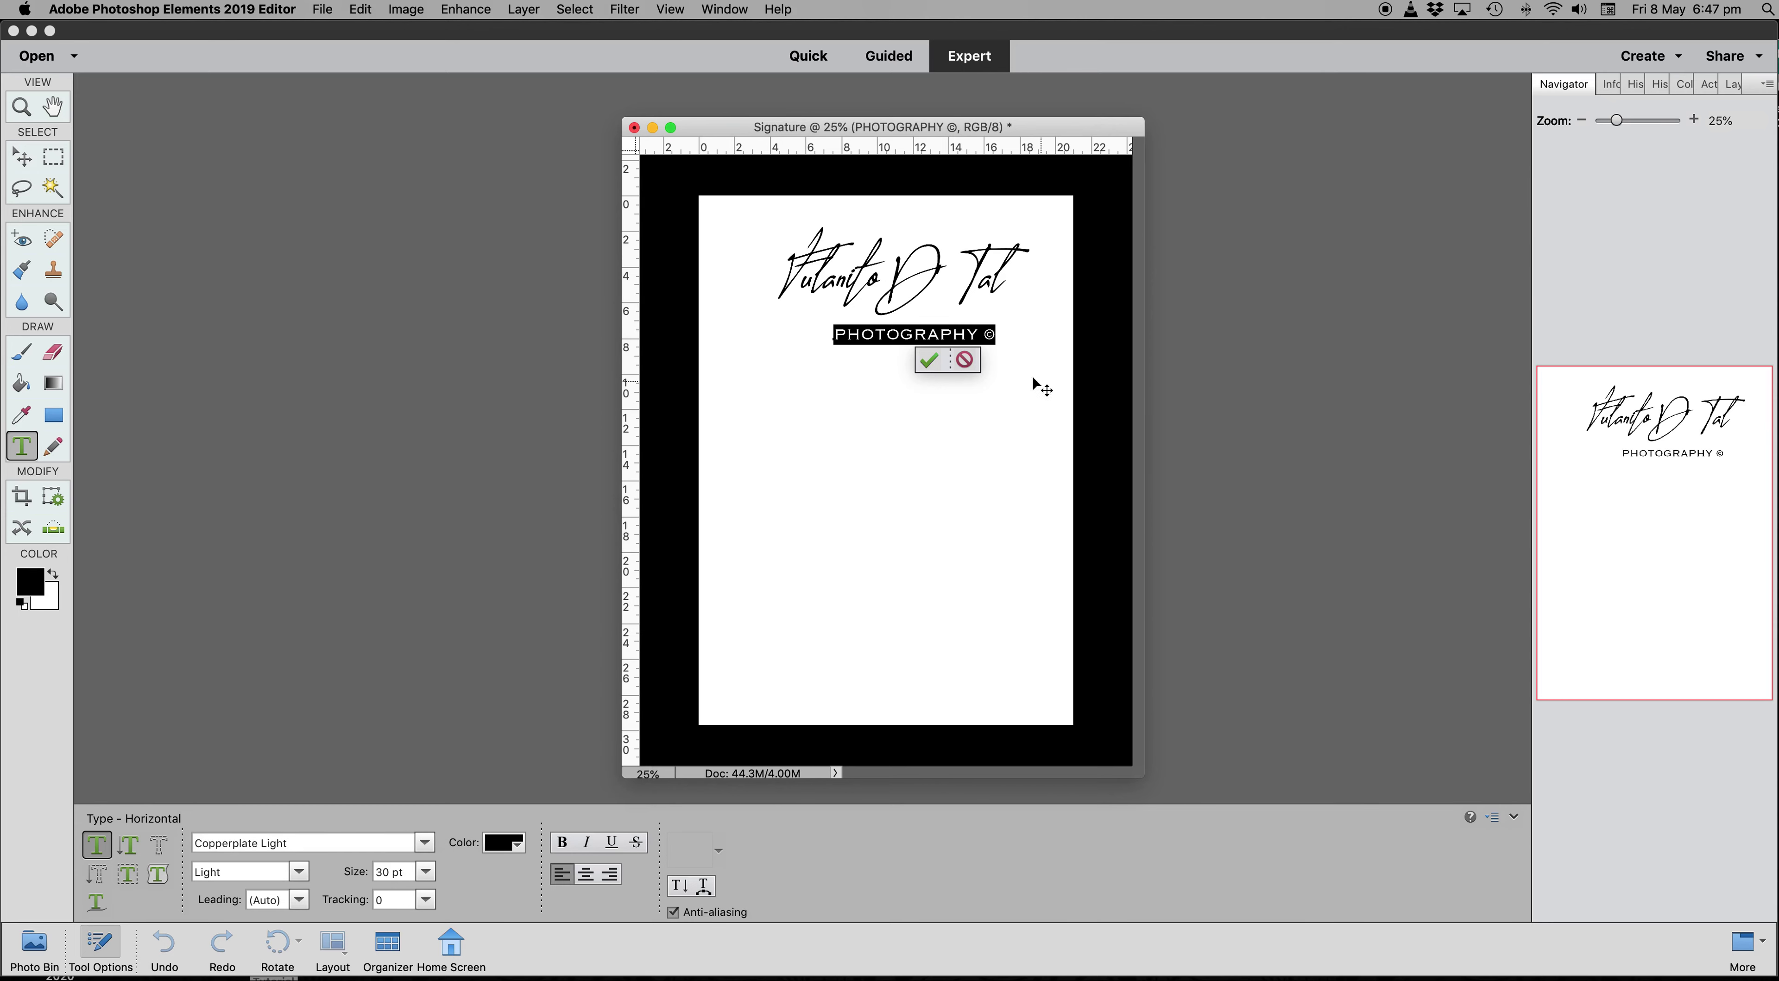
pyautogui.click(927, 360)
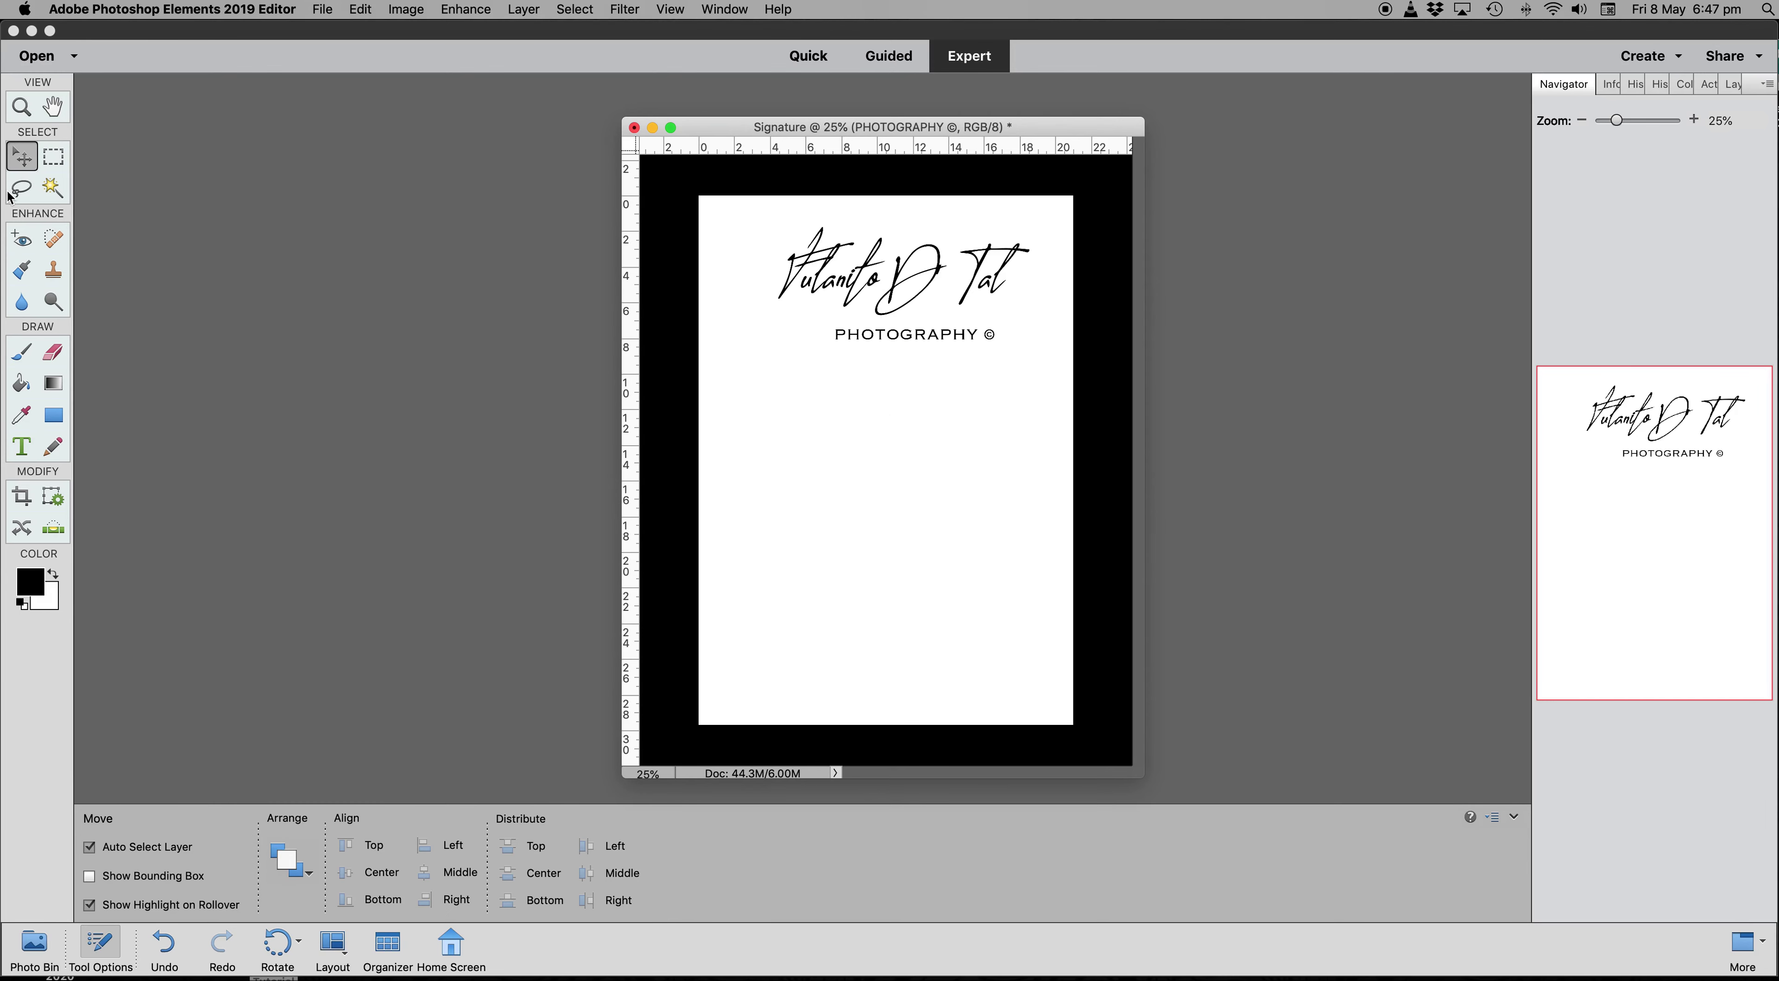
# Move the PHOTOGRAPHY © layer below the name layer in the stack, and shift its text further down the page.
pyautogui.click(1731, 85)
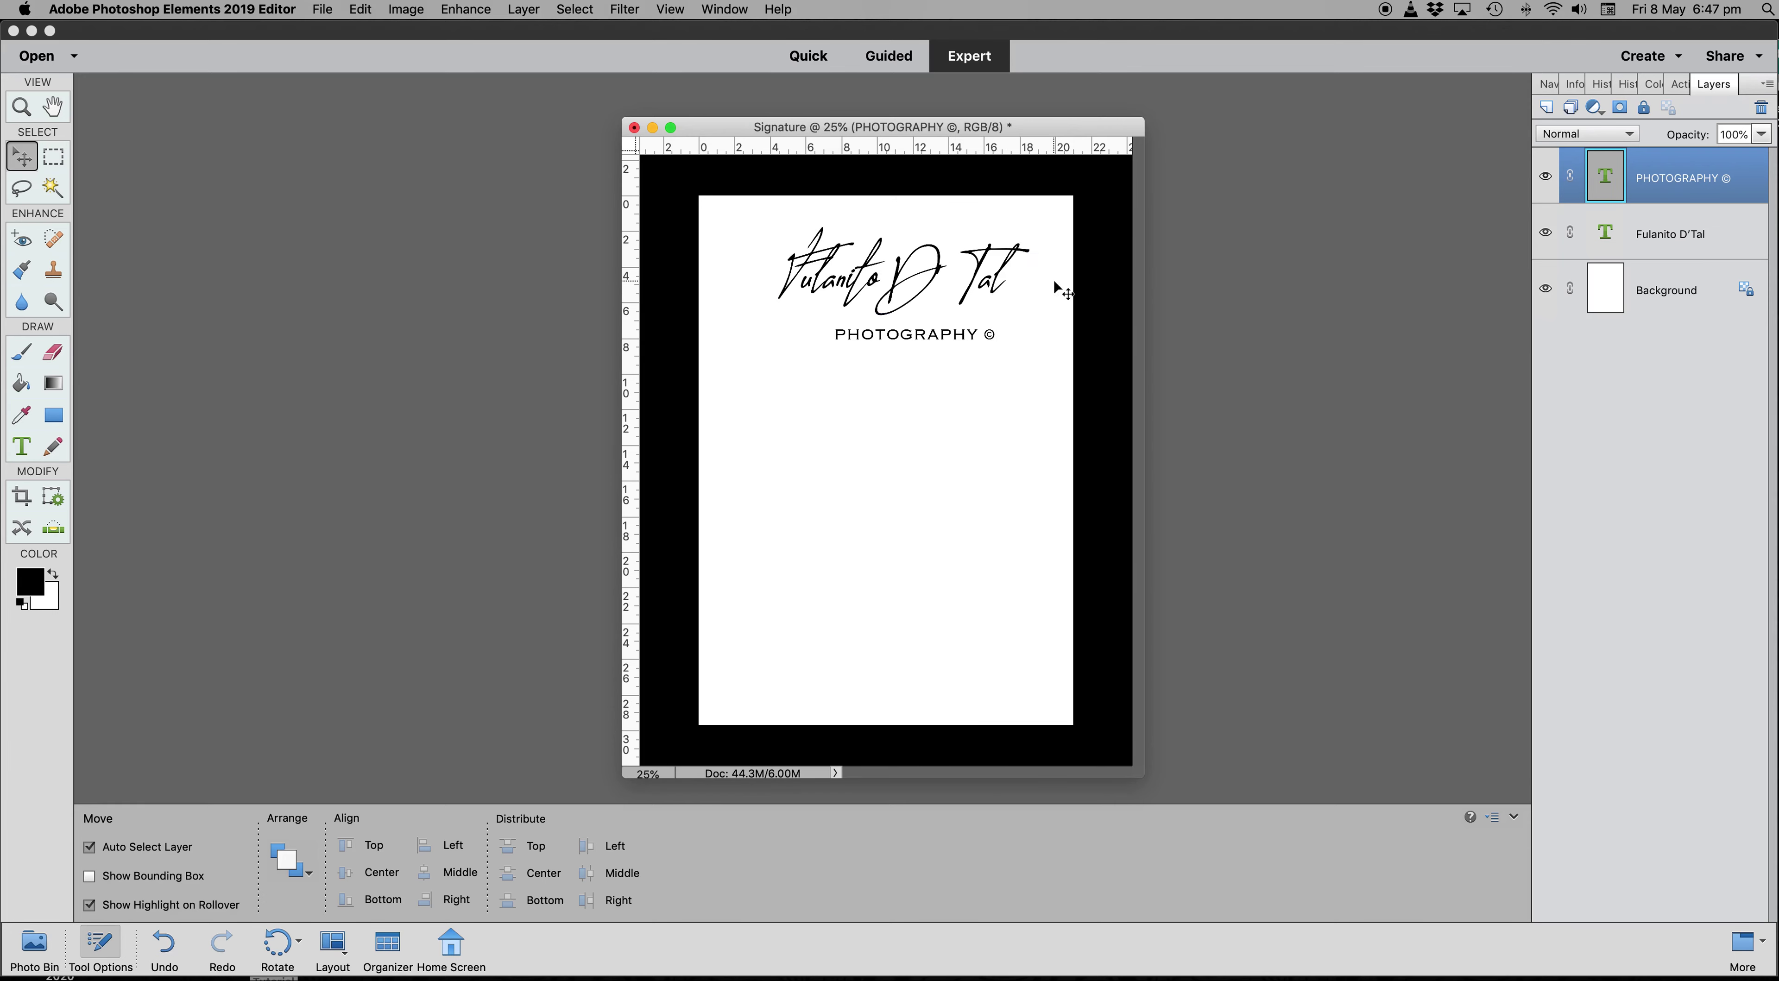
pyautogui.click(1674, 180)
pyautogui.moveTo(1675, 181); pyautogui.dragTo(1664, 259)
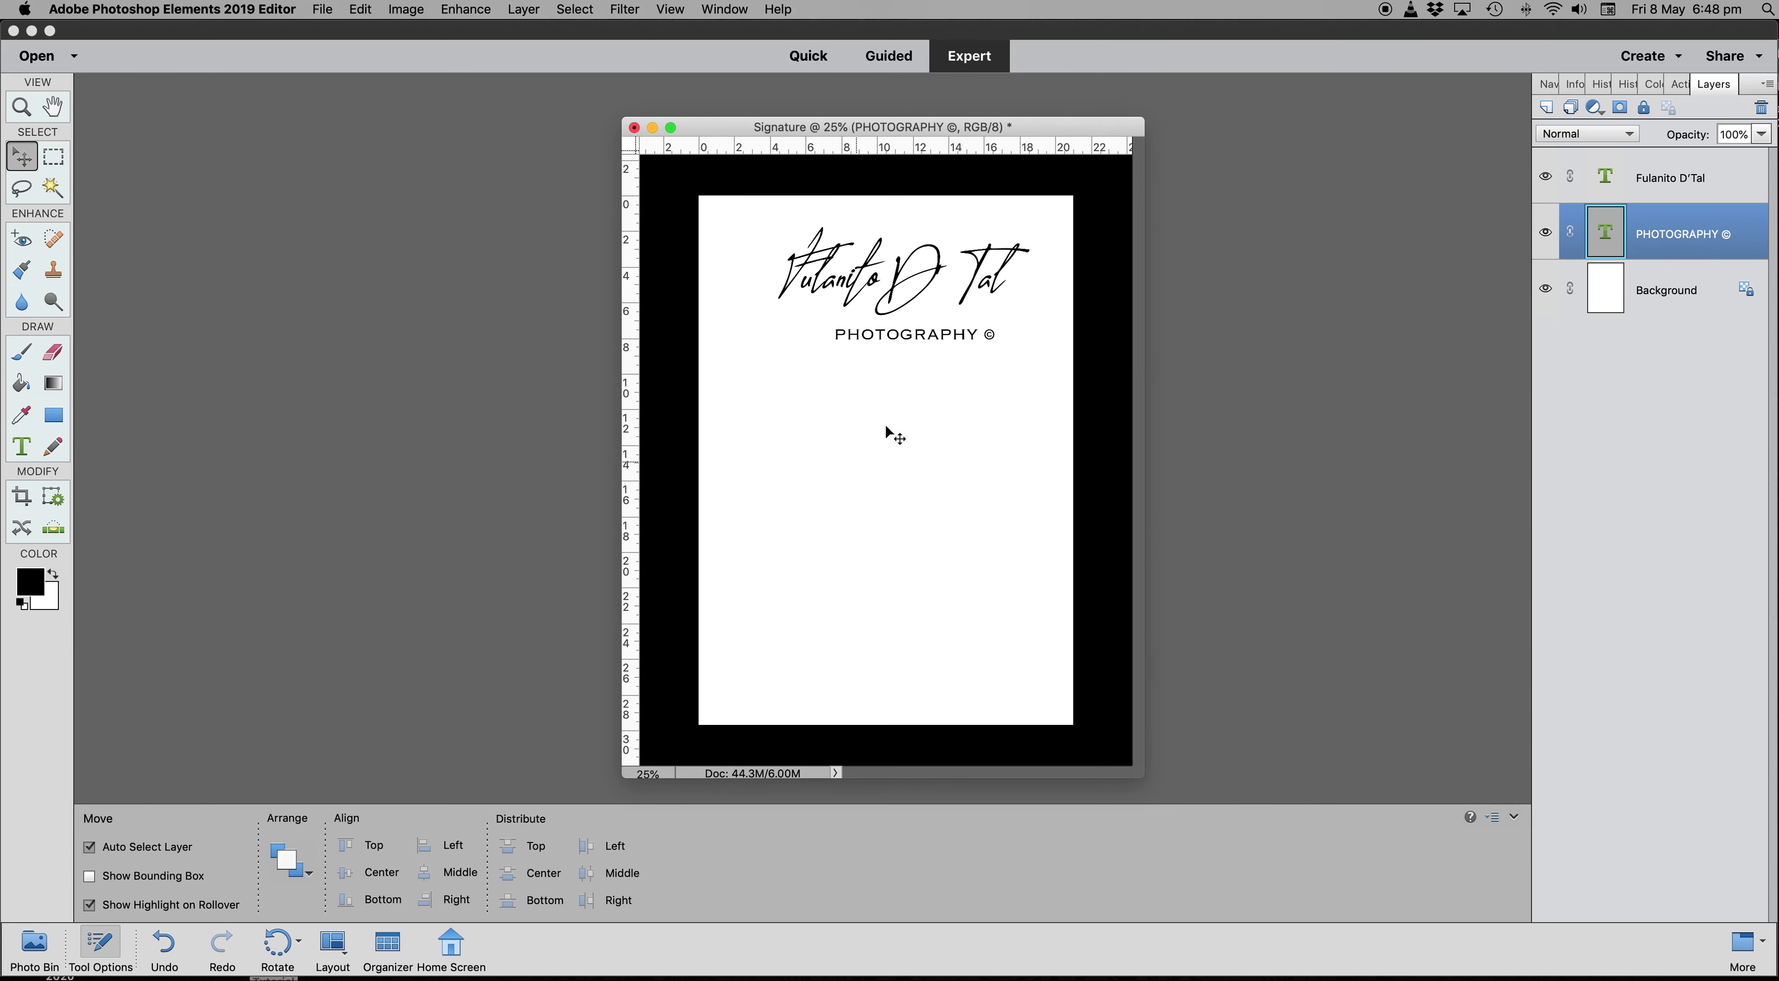
pyautogui.moveTo(920, 342)
pyautogui.mouseDown()
pyautogui.moveTo(929, 319)
pyautogui.moveTo(951, 338)
pyautogui.moveTo(922, 369)
pyautogui.moveTo(888, 371)
pyautogui.moveTo(877, 346)
pyautogui.moveTo(929, 346)
pyautogui.moveTo(926, 368)
pyautogui.mouseUp()
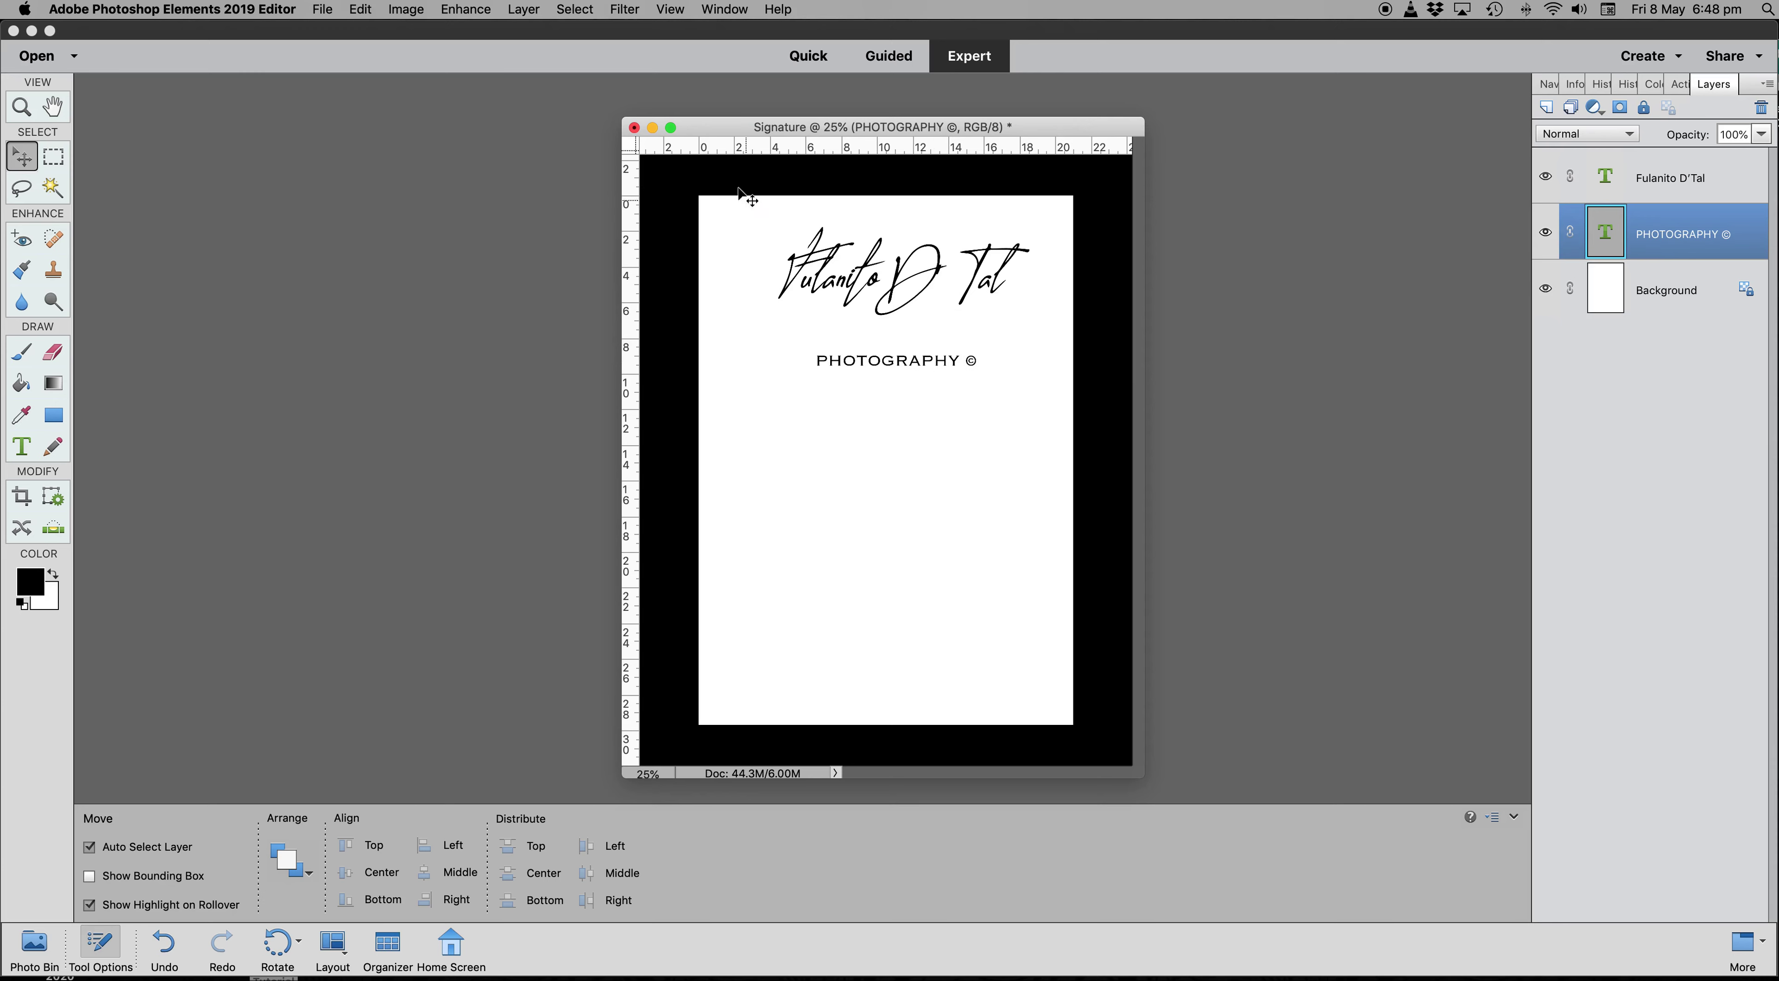
# Turn off snapping to guides, layers and document bounds.
pyautogui.click(669, 10)
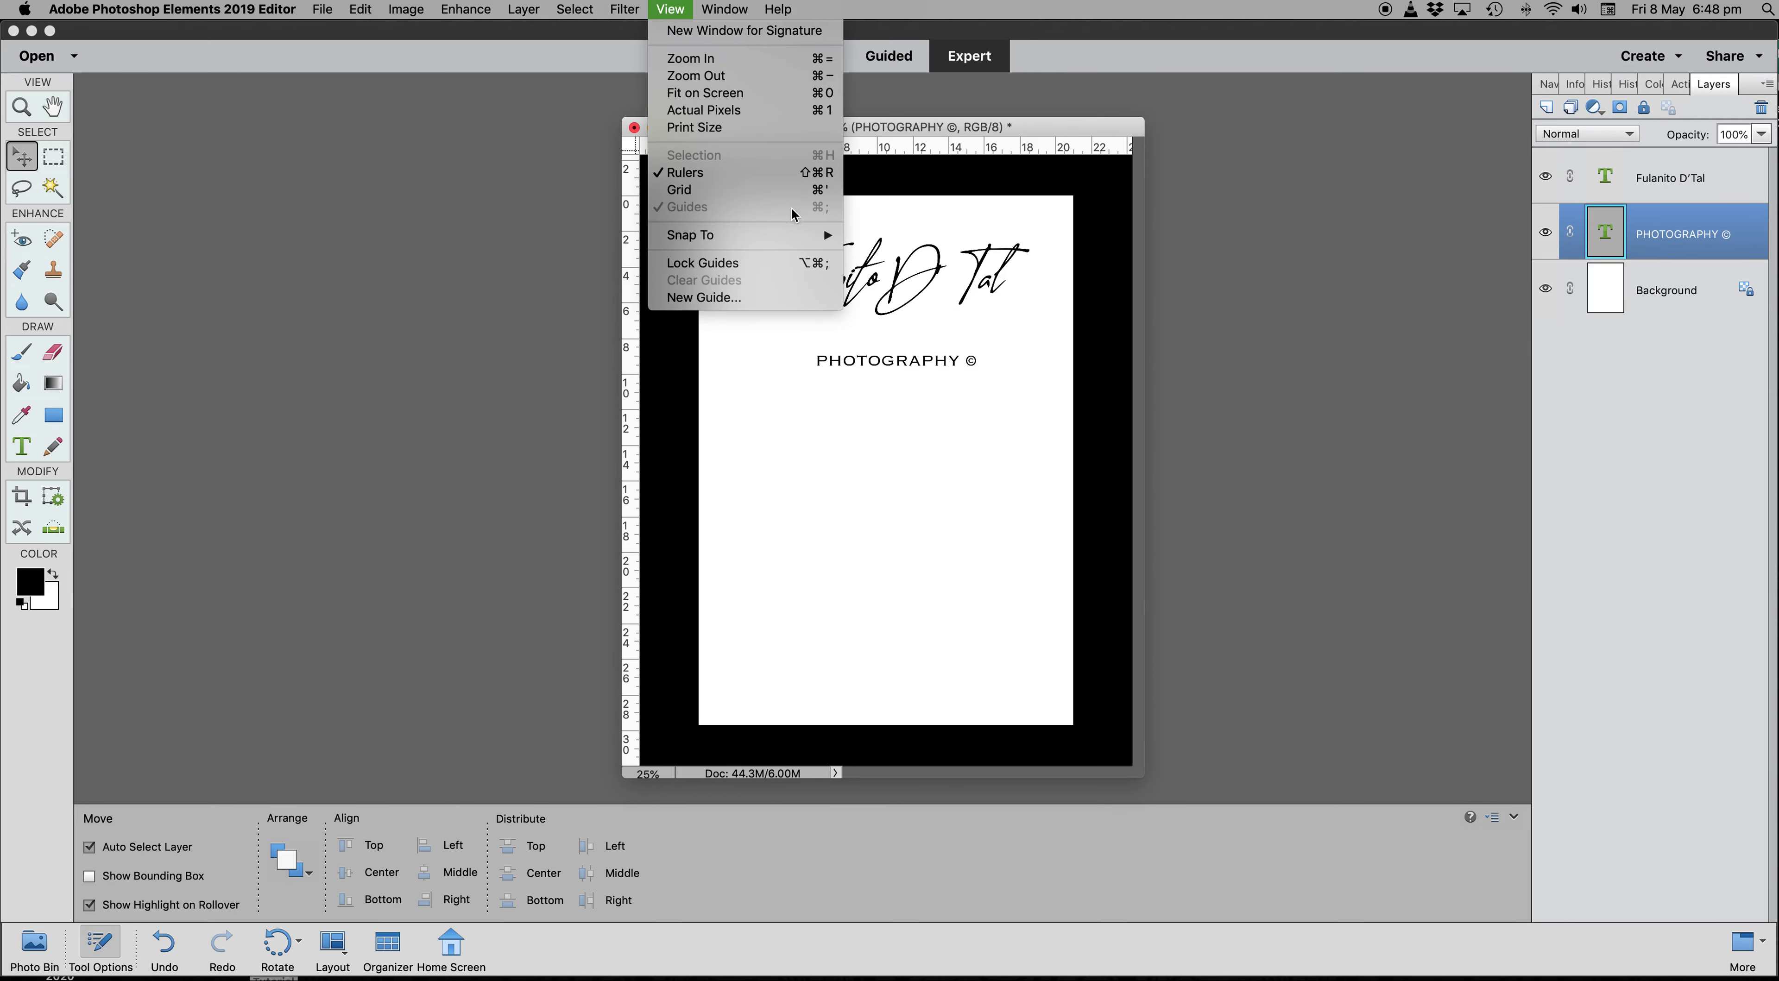
pyautogui.moveTo(736, 240)
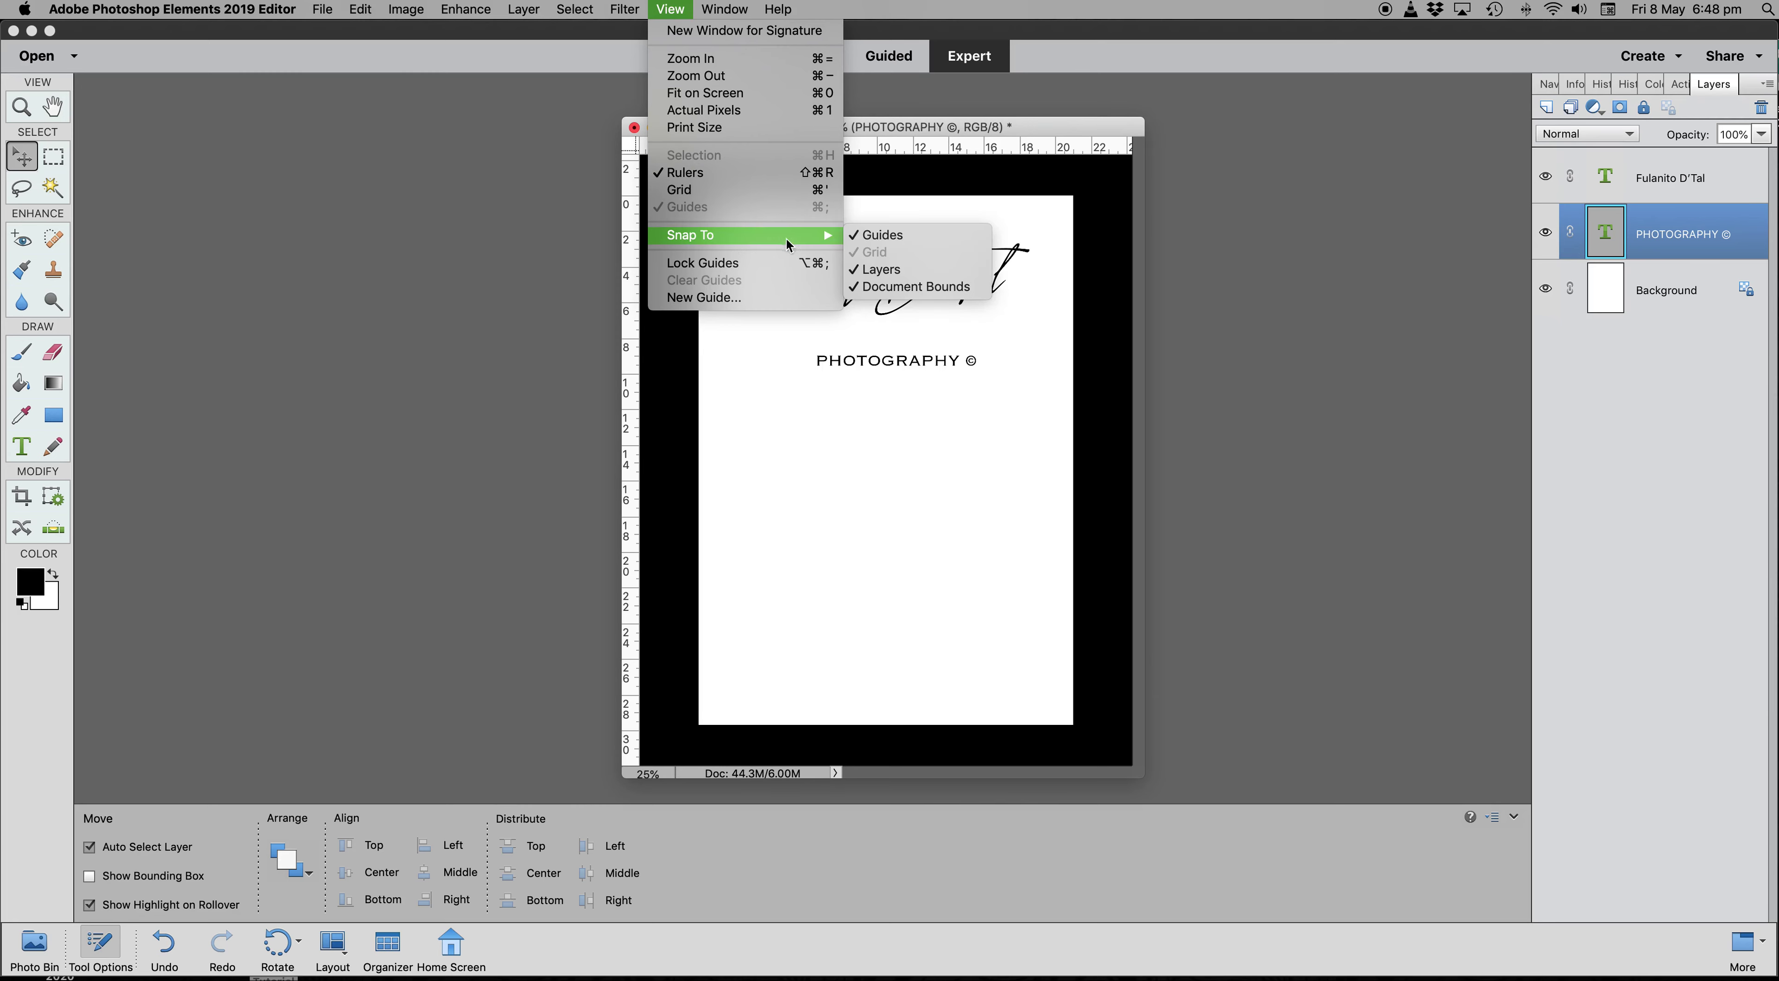
pyautogui.click(871, 238)
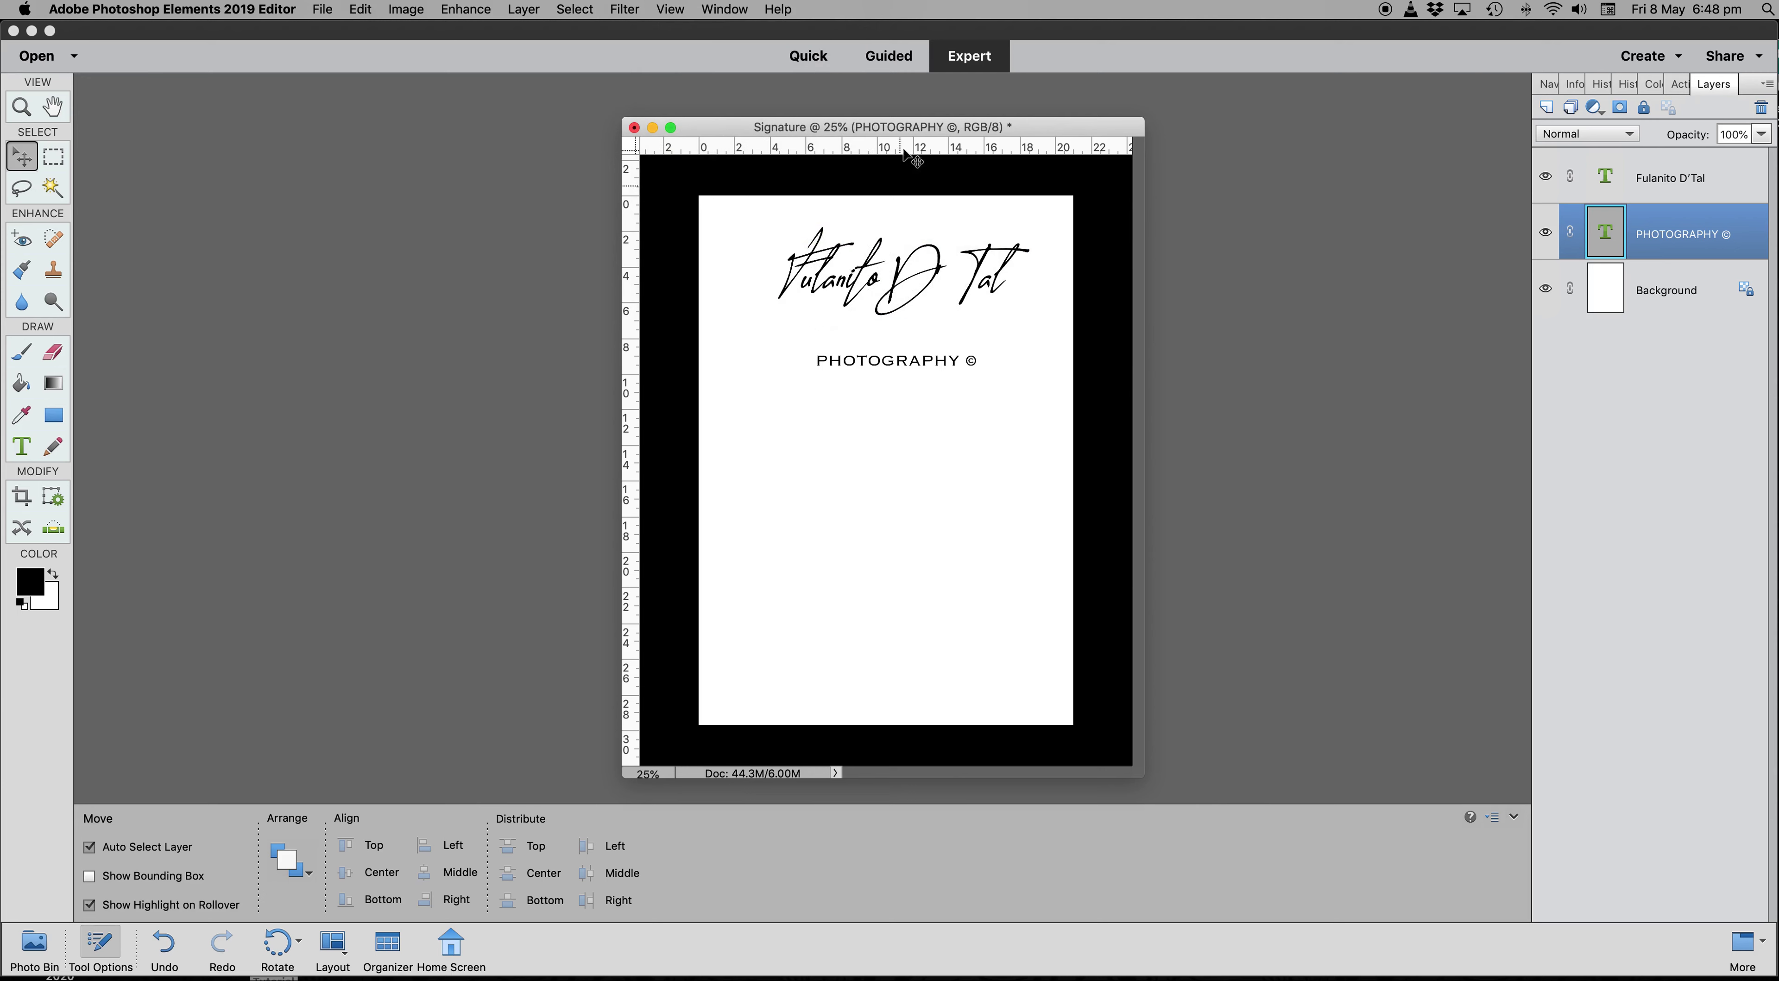
pyautogui.click(678, 14)
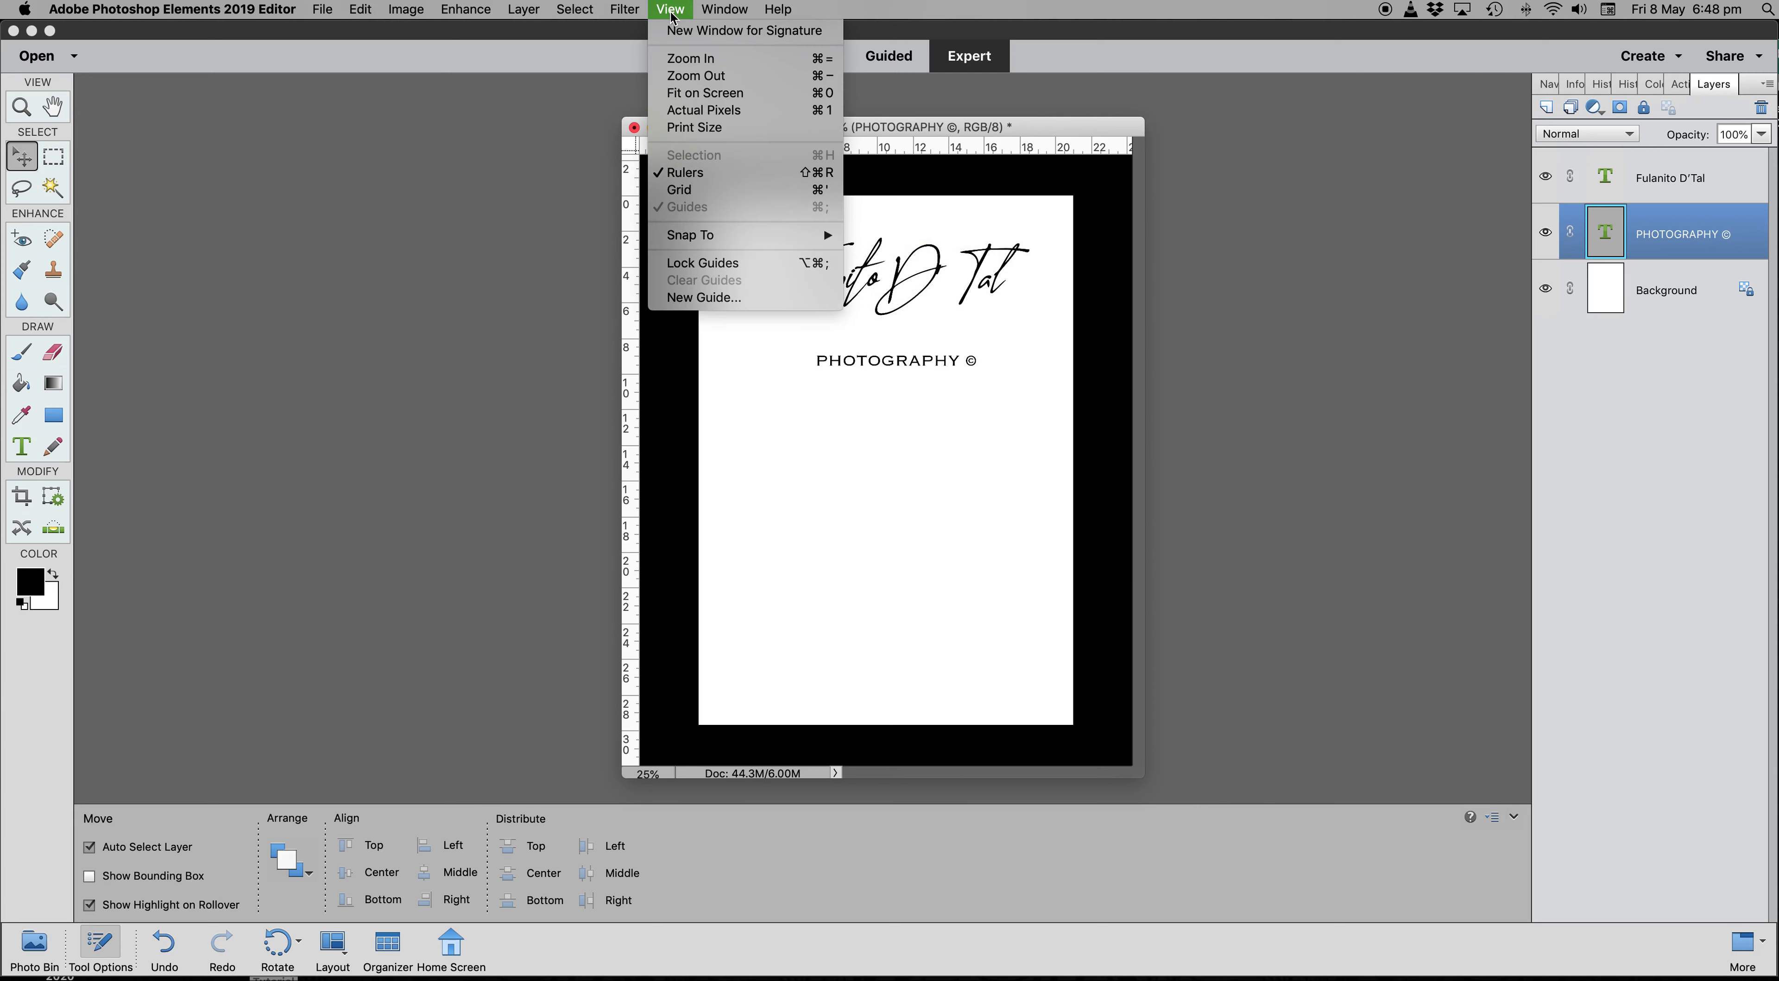
pyautogui.moveTo(752, 235)
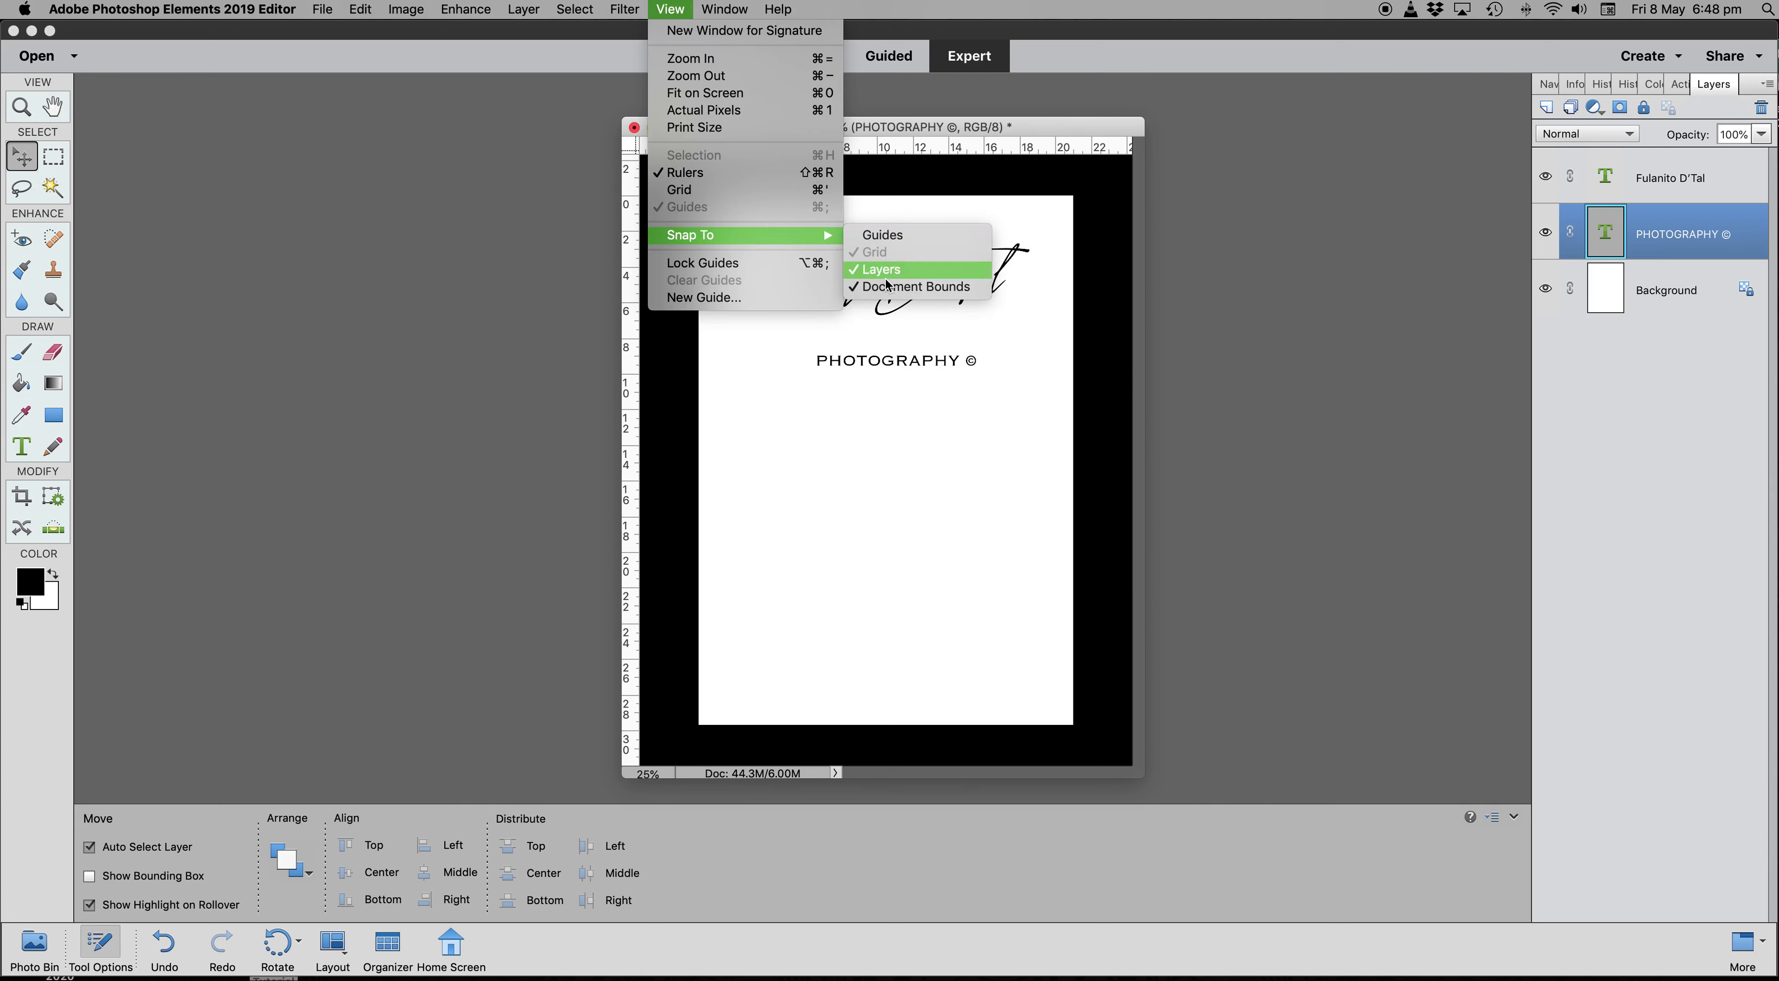
pyautogui.click(902, 277)
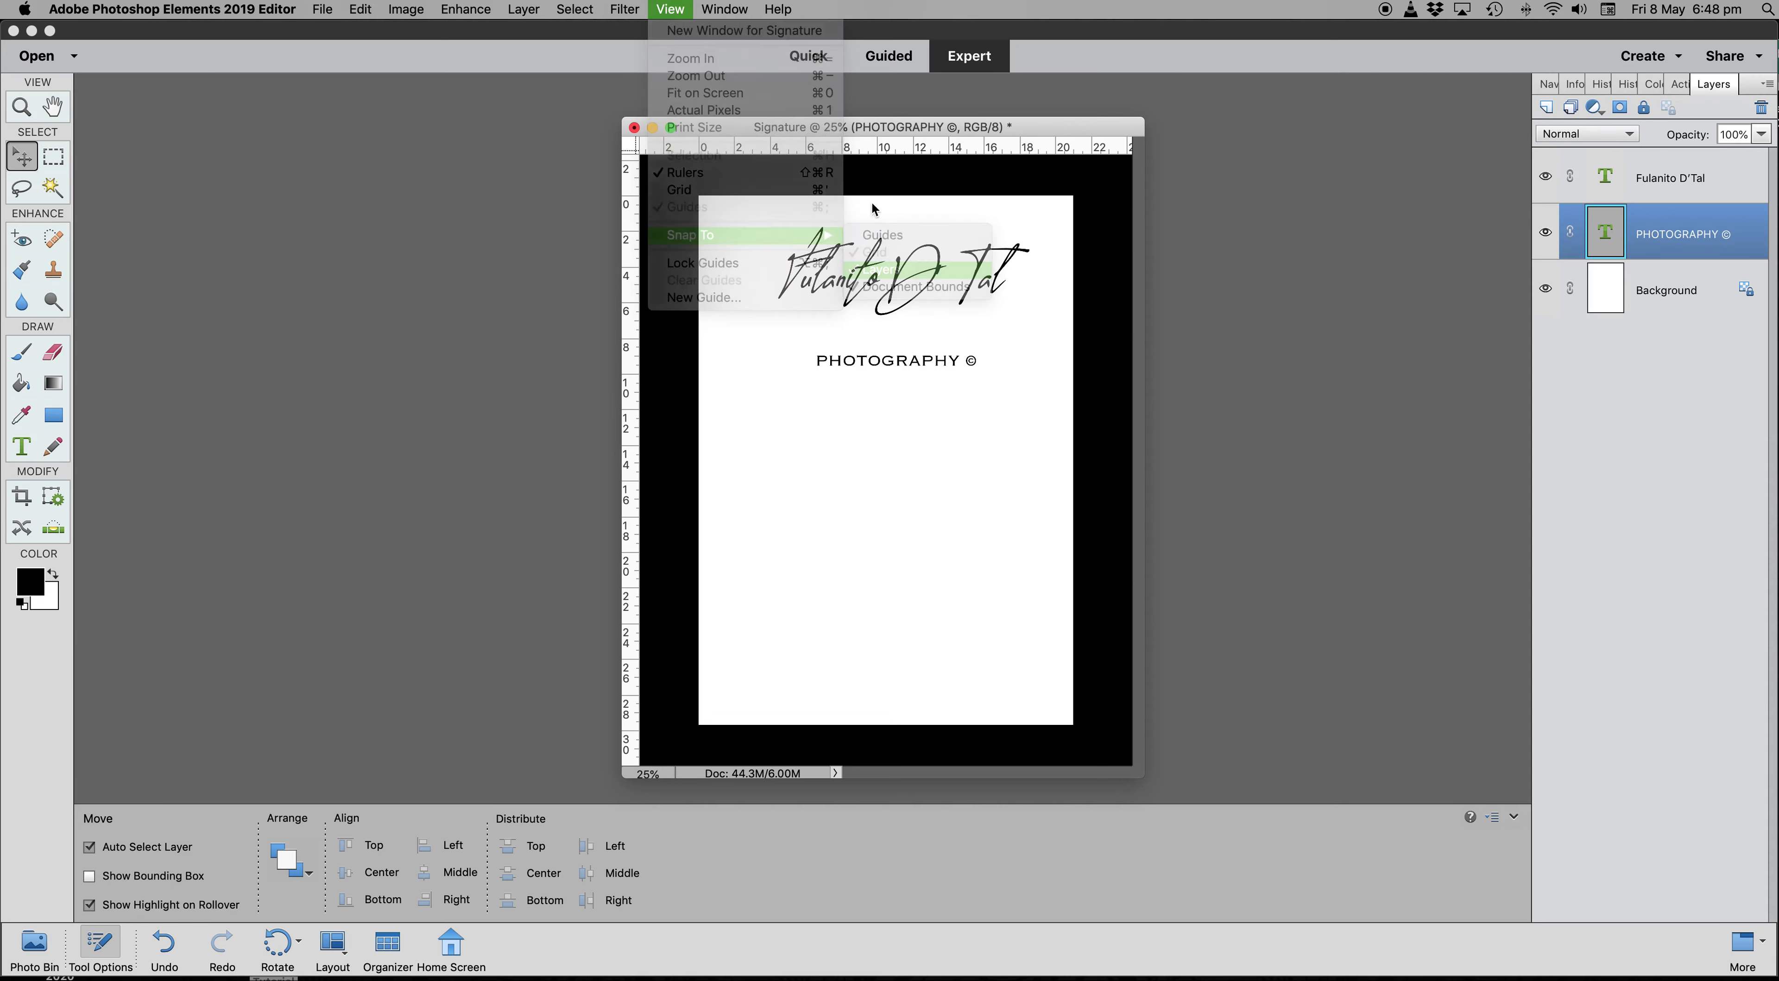
pyautogui.click(670, 10)
pyautogui.moveTo(732, 231)
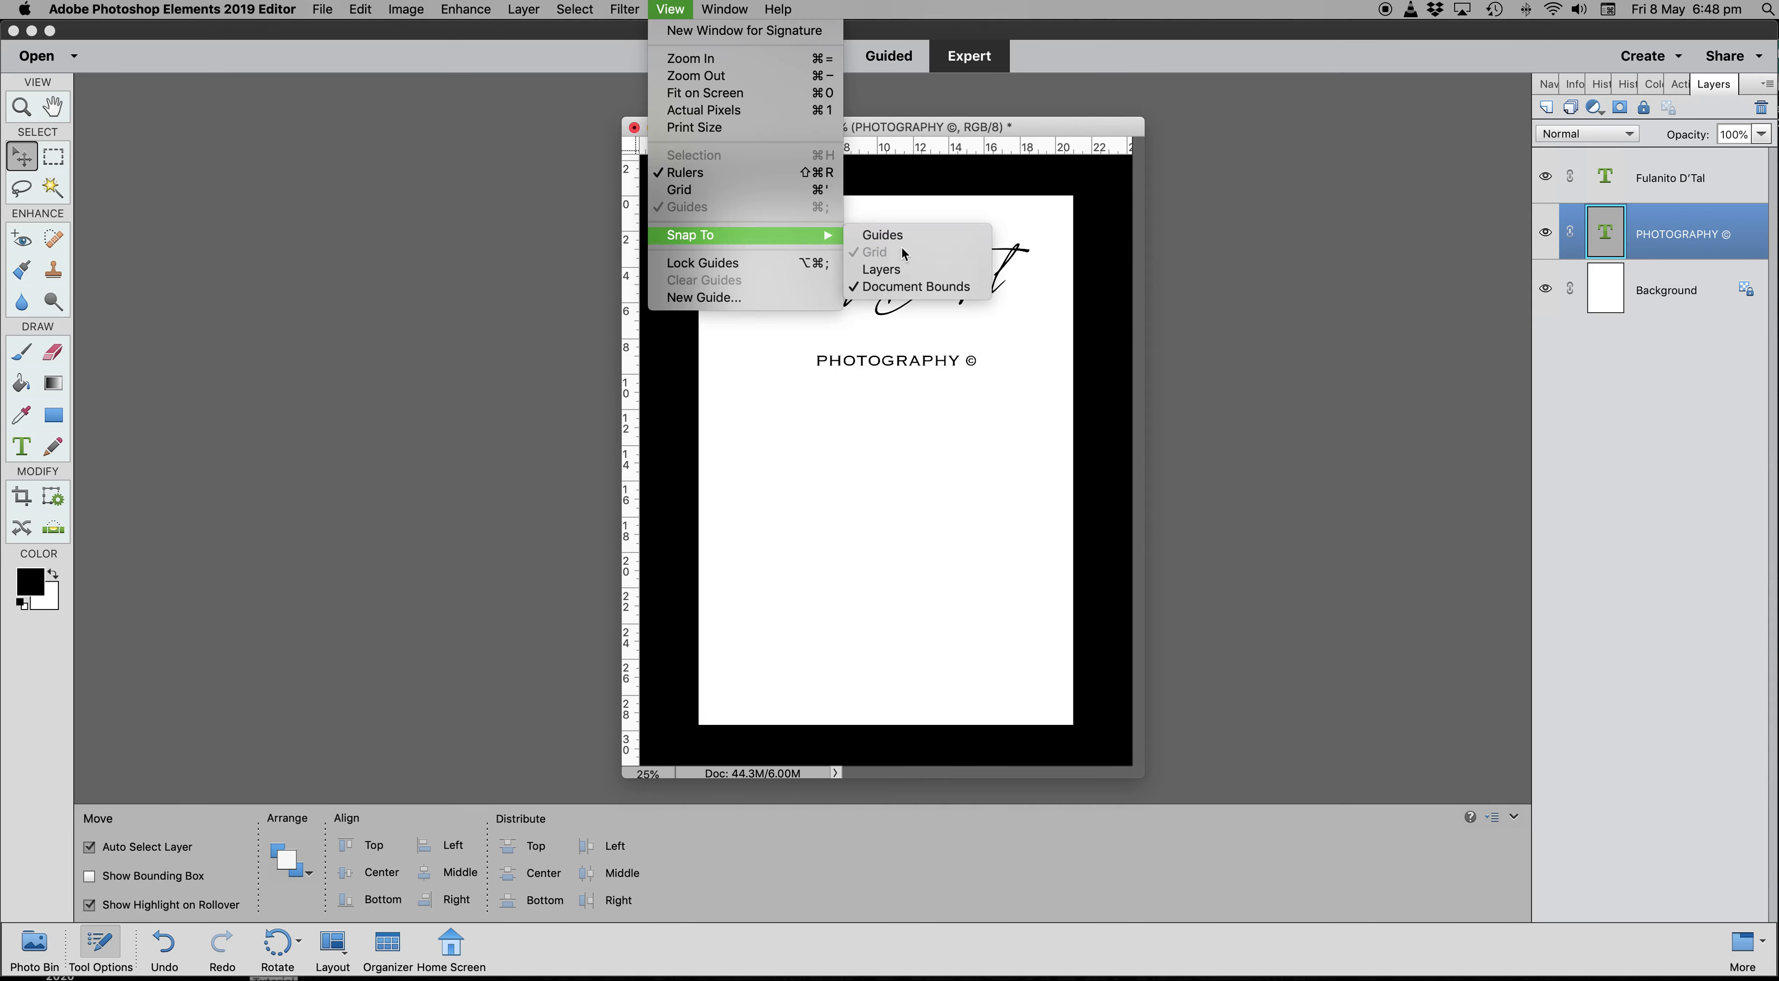
pyautogui.click(898, 286)
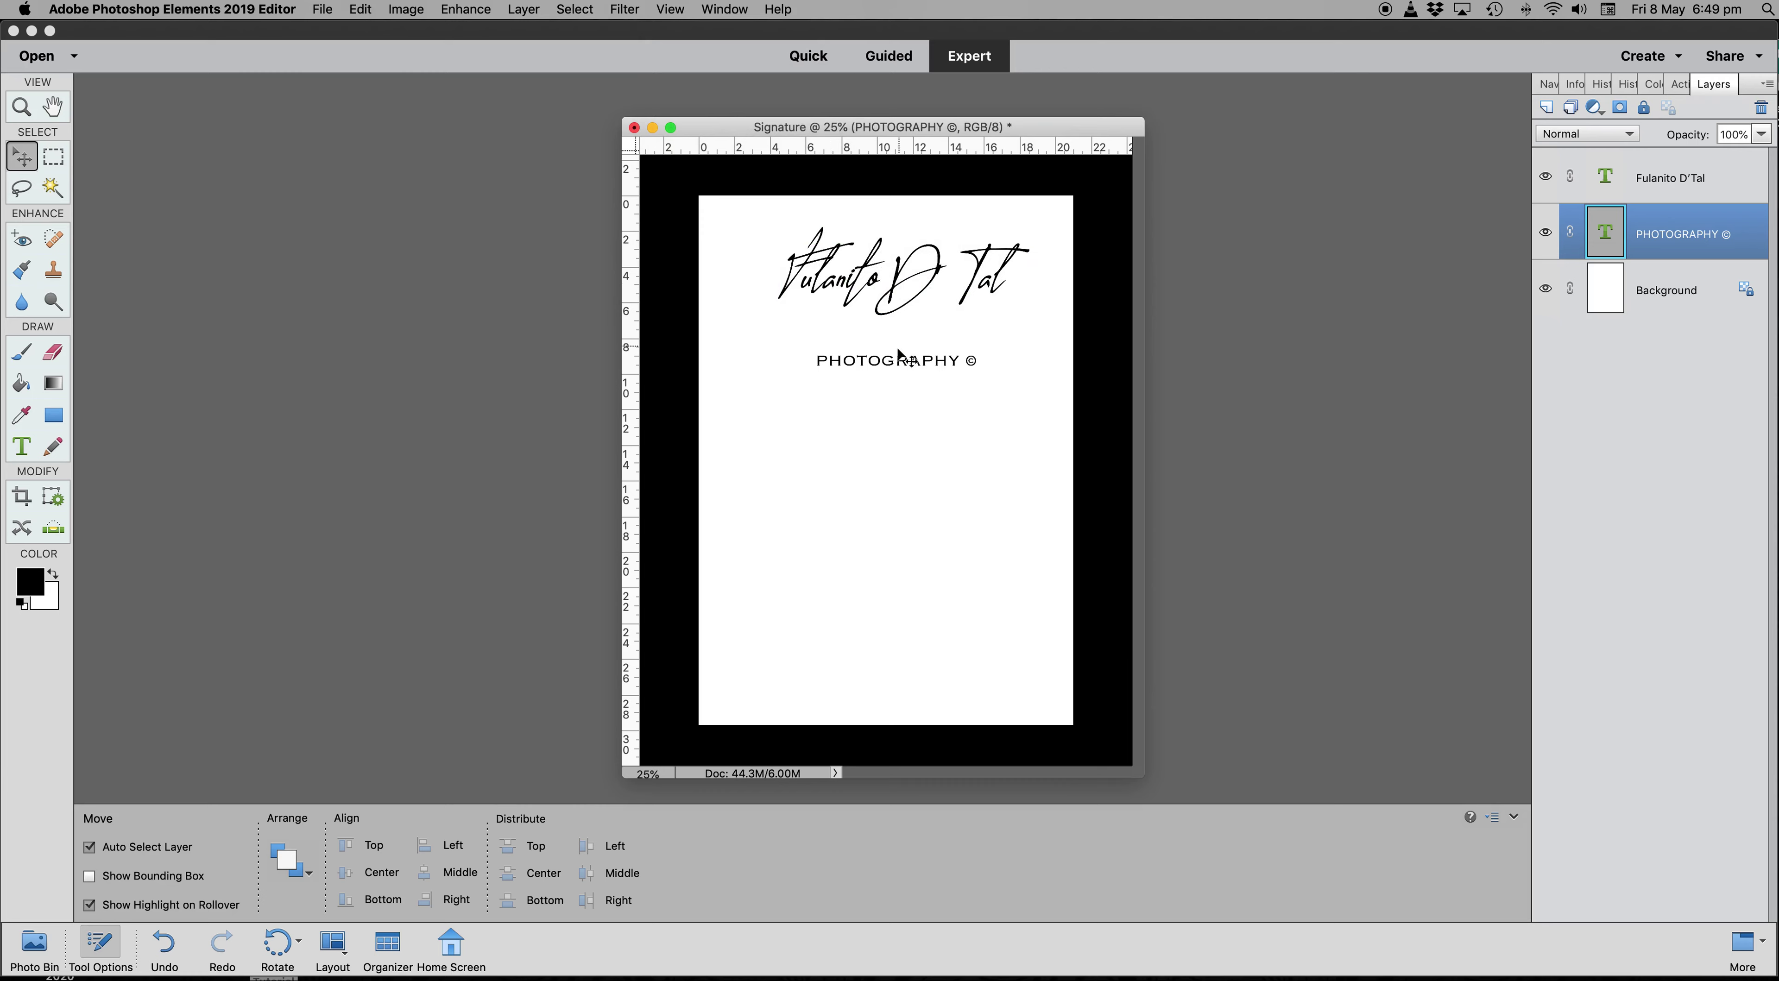
# Move the PHOTOGRAPHY © text up so it sits close beneath the name, roughly centred under it.
pyautogui.moveTo(904, 364)
pyautogui.mouseDown()
pyautogui.moveTo(882, 379)
pyautogui.moveTo(915, 373)
pyautogui.moveTo(829, 415)
pyautogui.moveTo(946, 367)
pyautogui.moveTo(906, 413)
pyautogui.moveTo(884, 397)
pyautogui.moveTo(895, 369)
pyautogui.mouseUp()
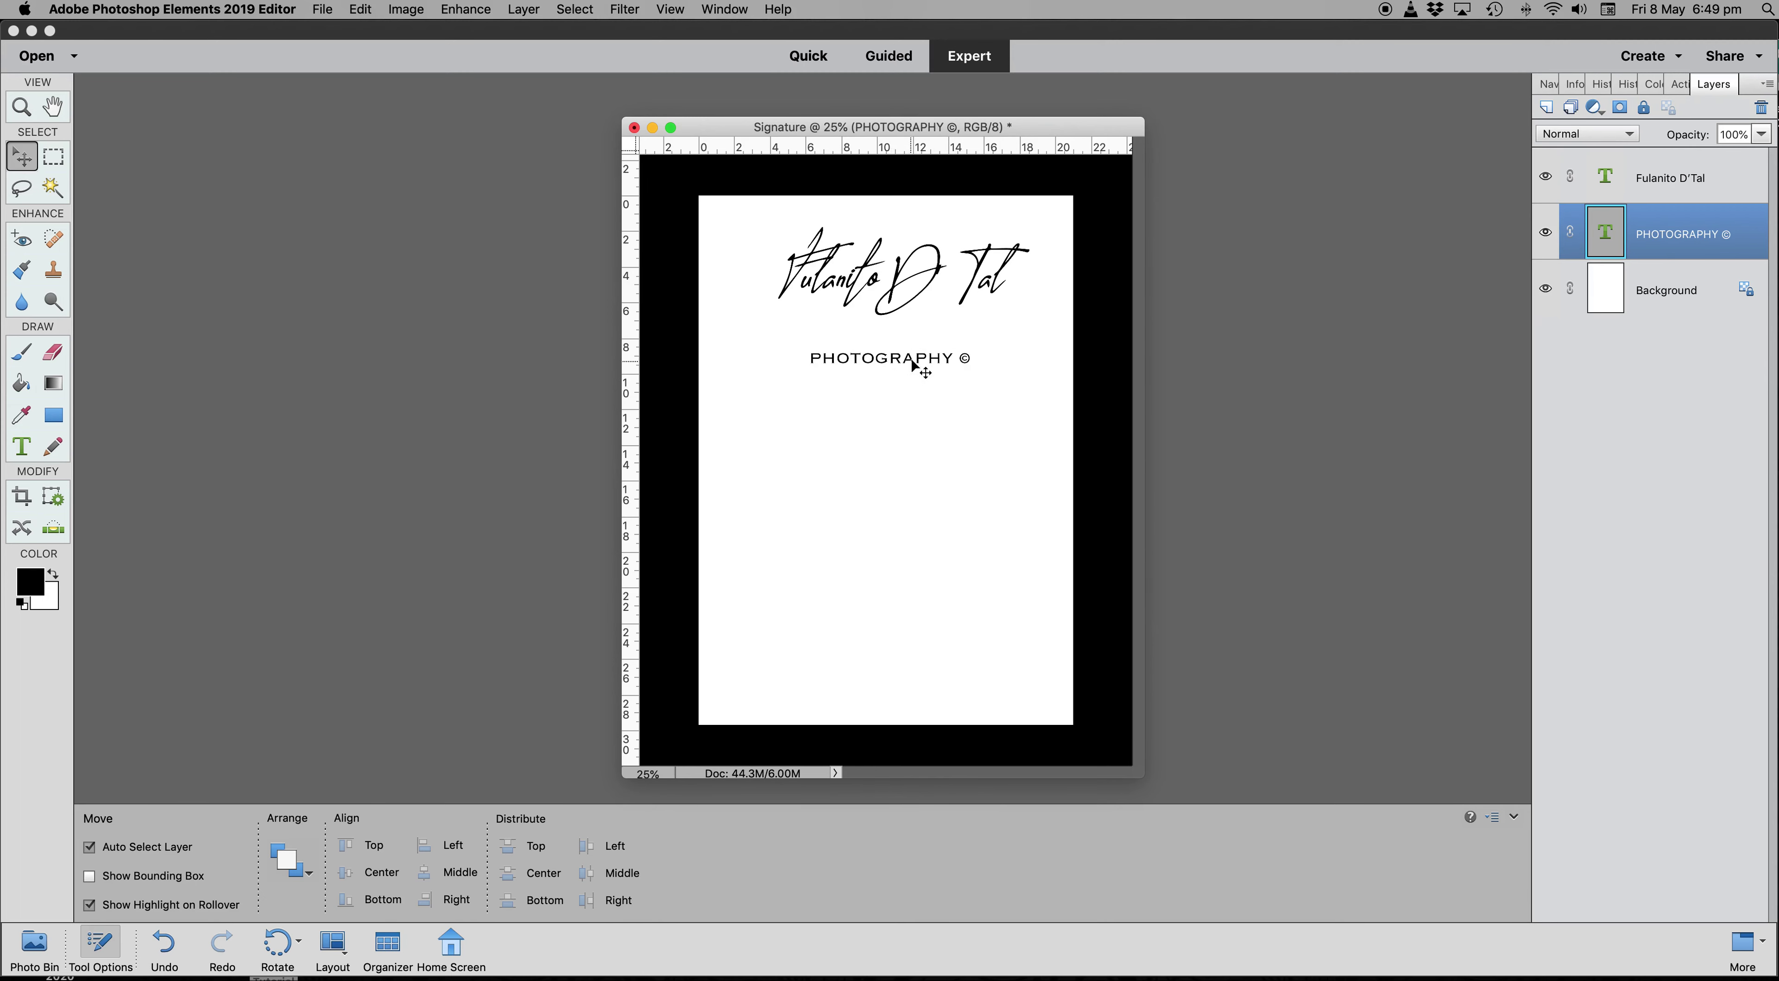
pyautogui.moveTo(895, 360); pyautogui.dragTo(900, 328)
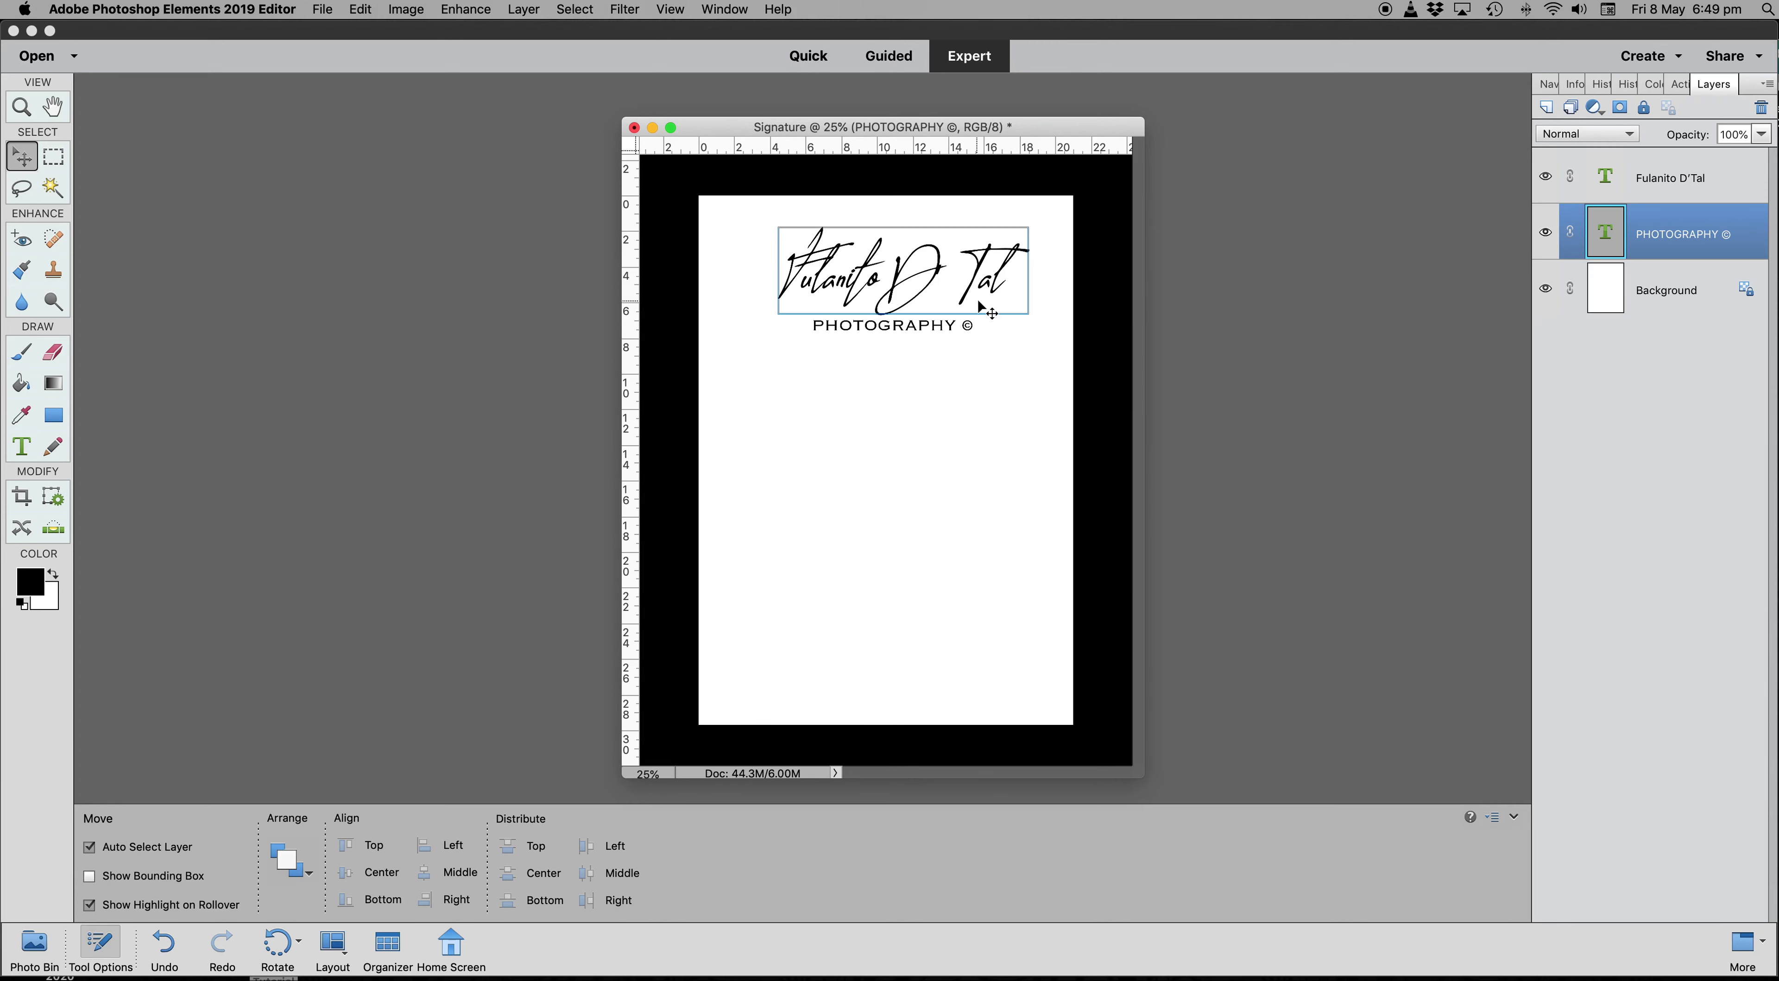
pyautogui.click(938, 296)
pyautogui.doubleClick(930, 286)
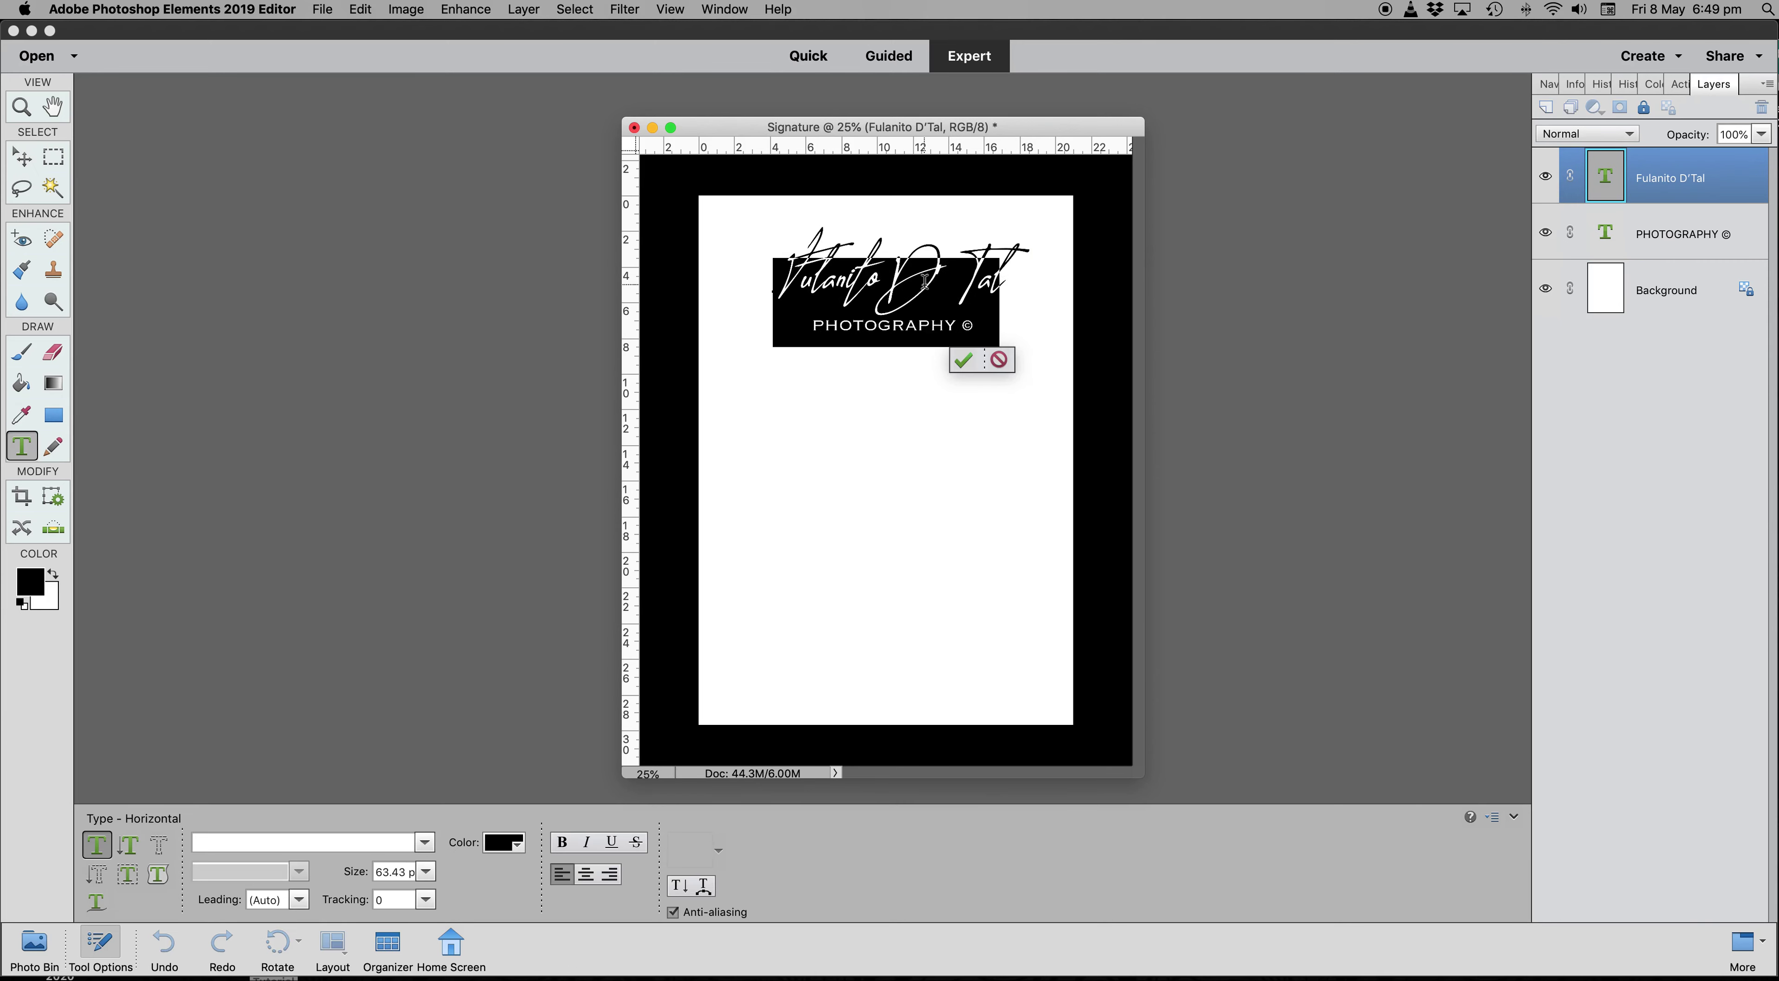
pyautogui.press('super+Return')
pyautogui.press('v')
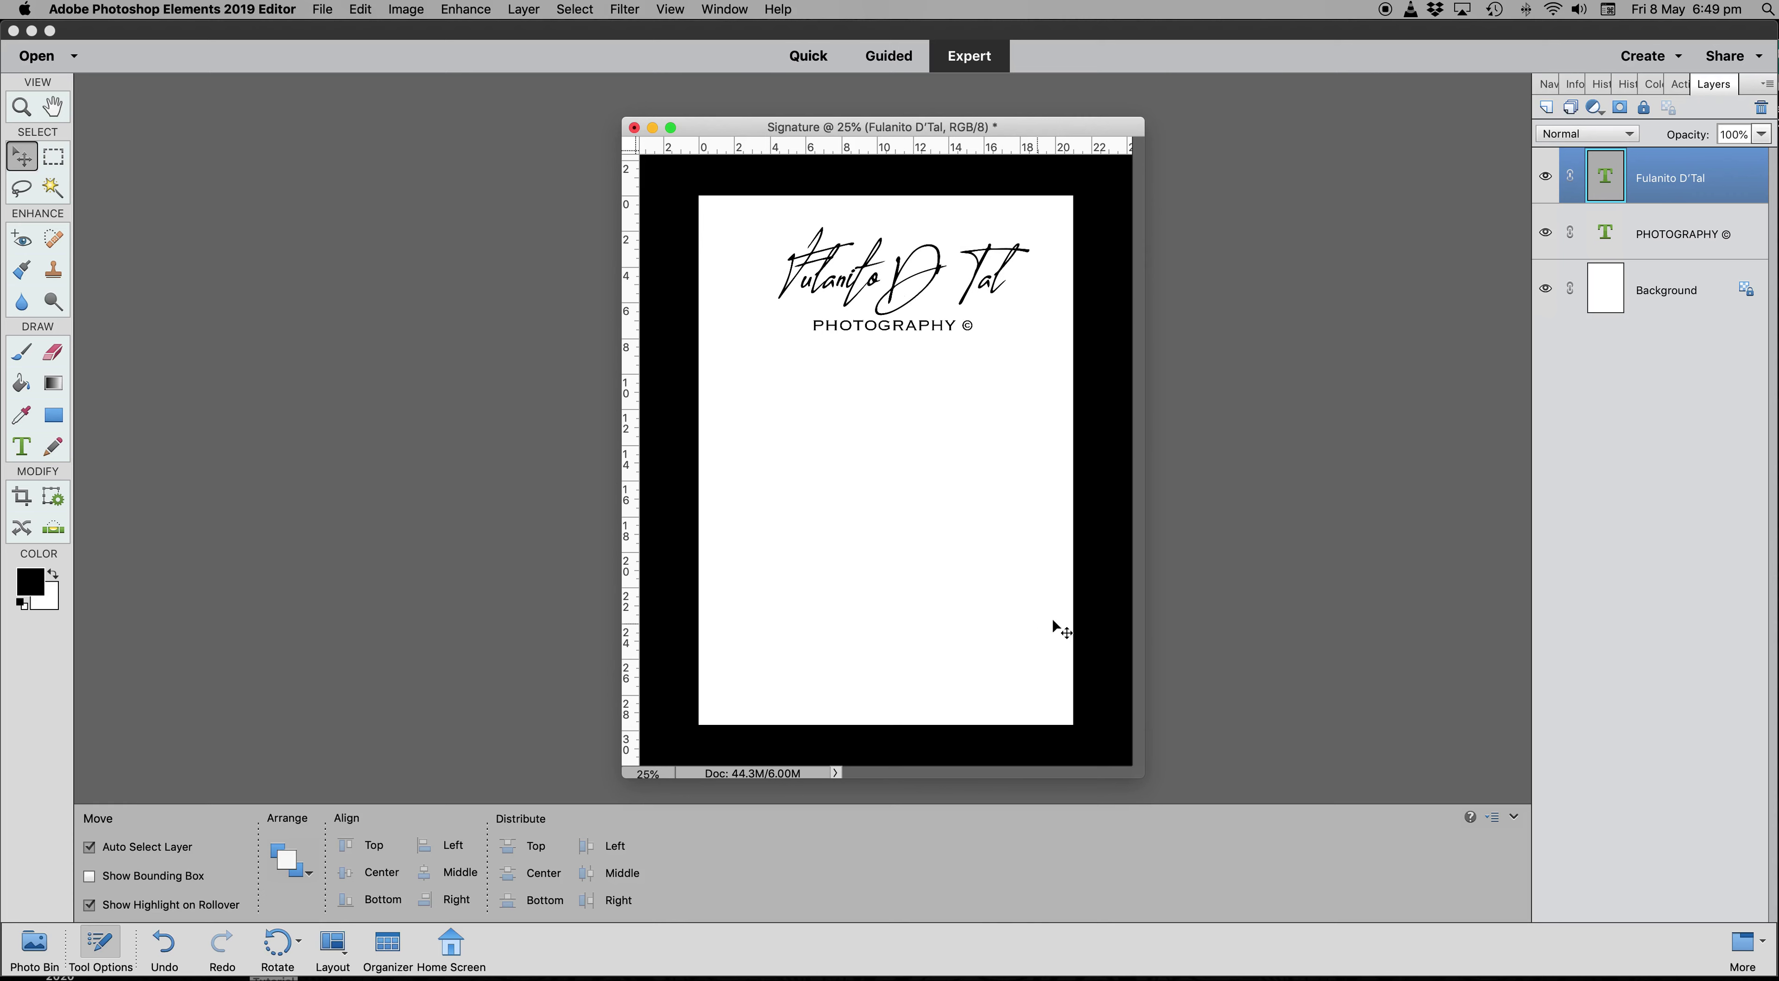
# Unlock the Background layer and use its Free Transform centre mark to place a vertical guide at the page's horizontal centre.
pyautogui.click(1748, 292)
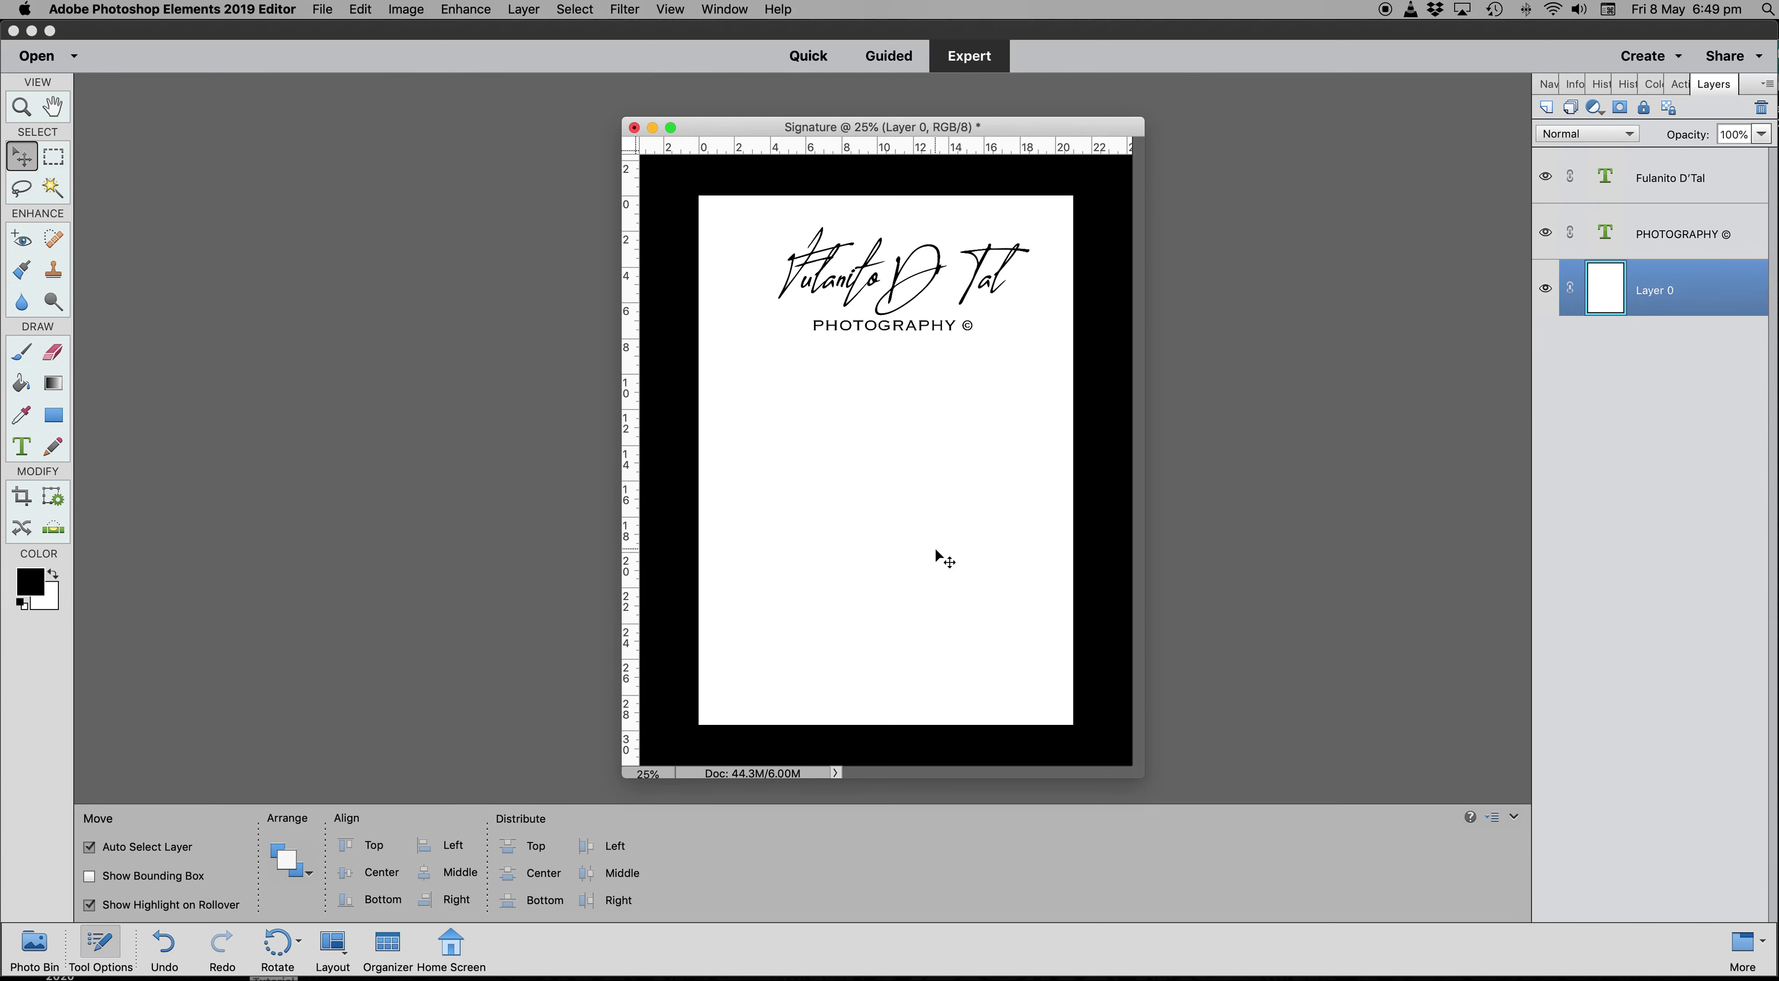
pyautogui.click(459, 13)
pyautogui.moveTo(418, 16)
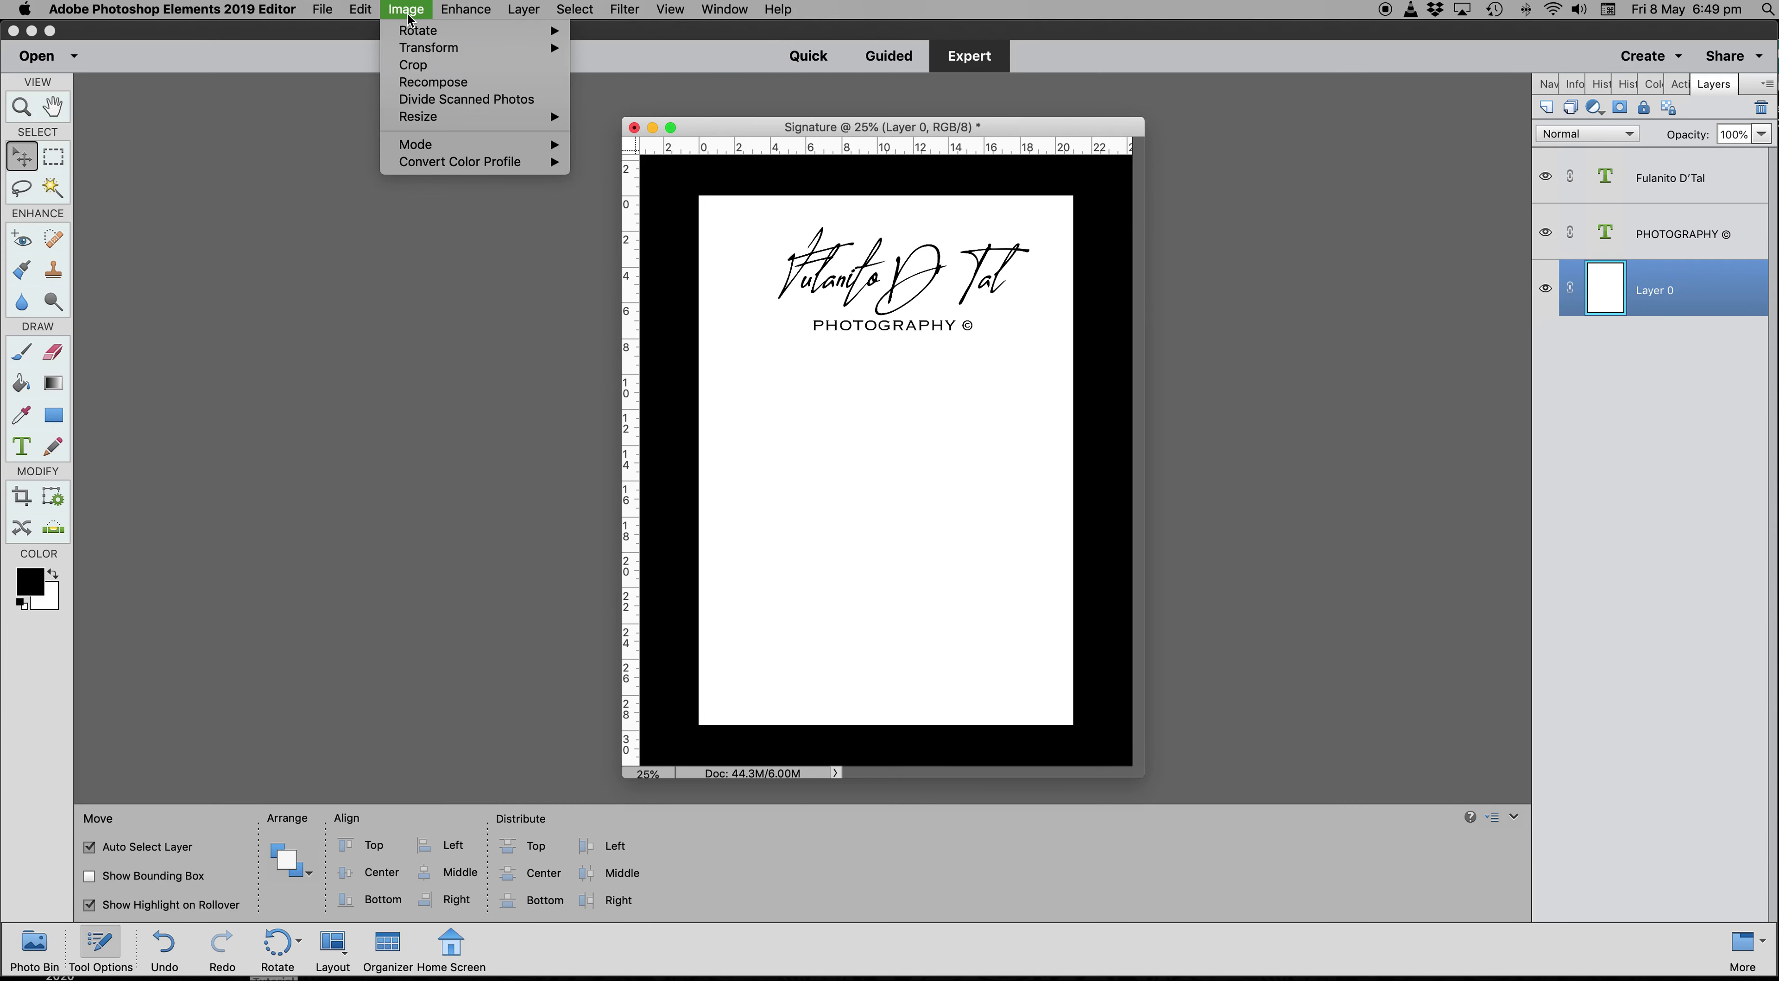
pyautogui.moveTo(427, 49)
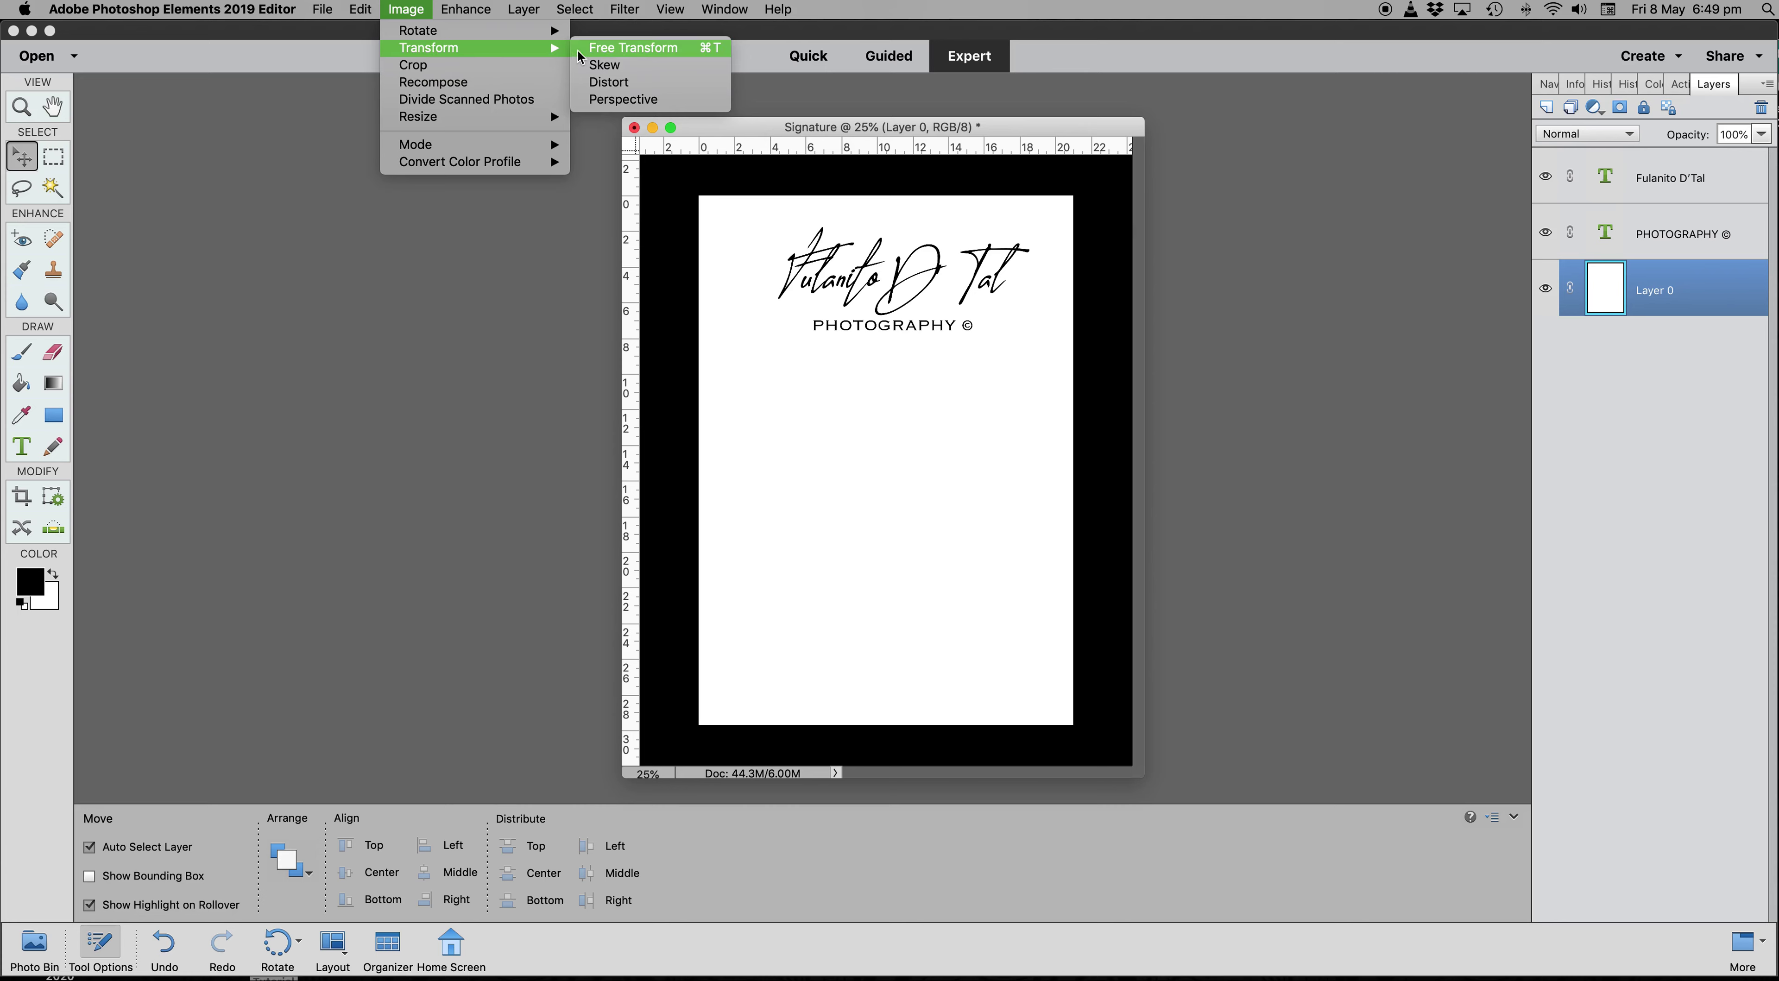
pyautogui.click(606, 49)
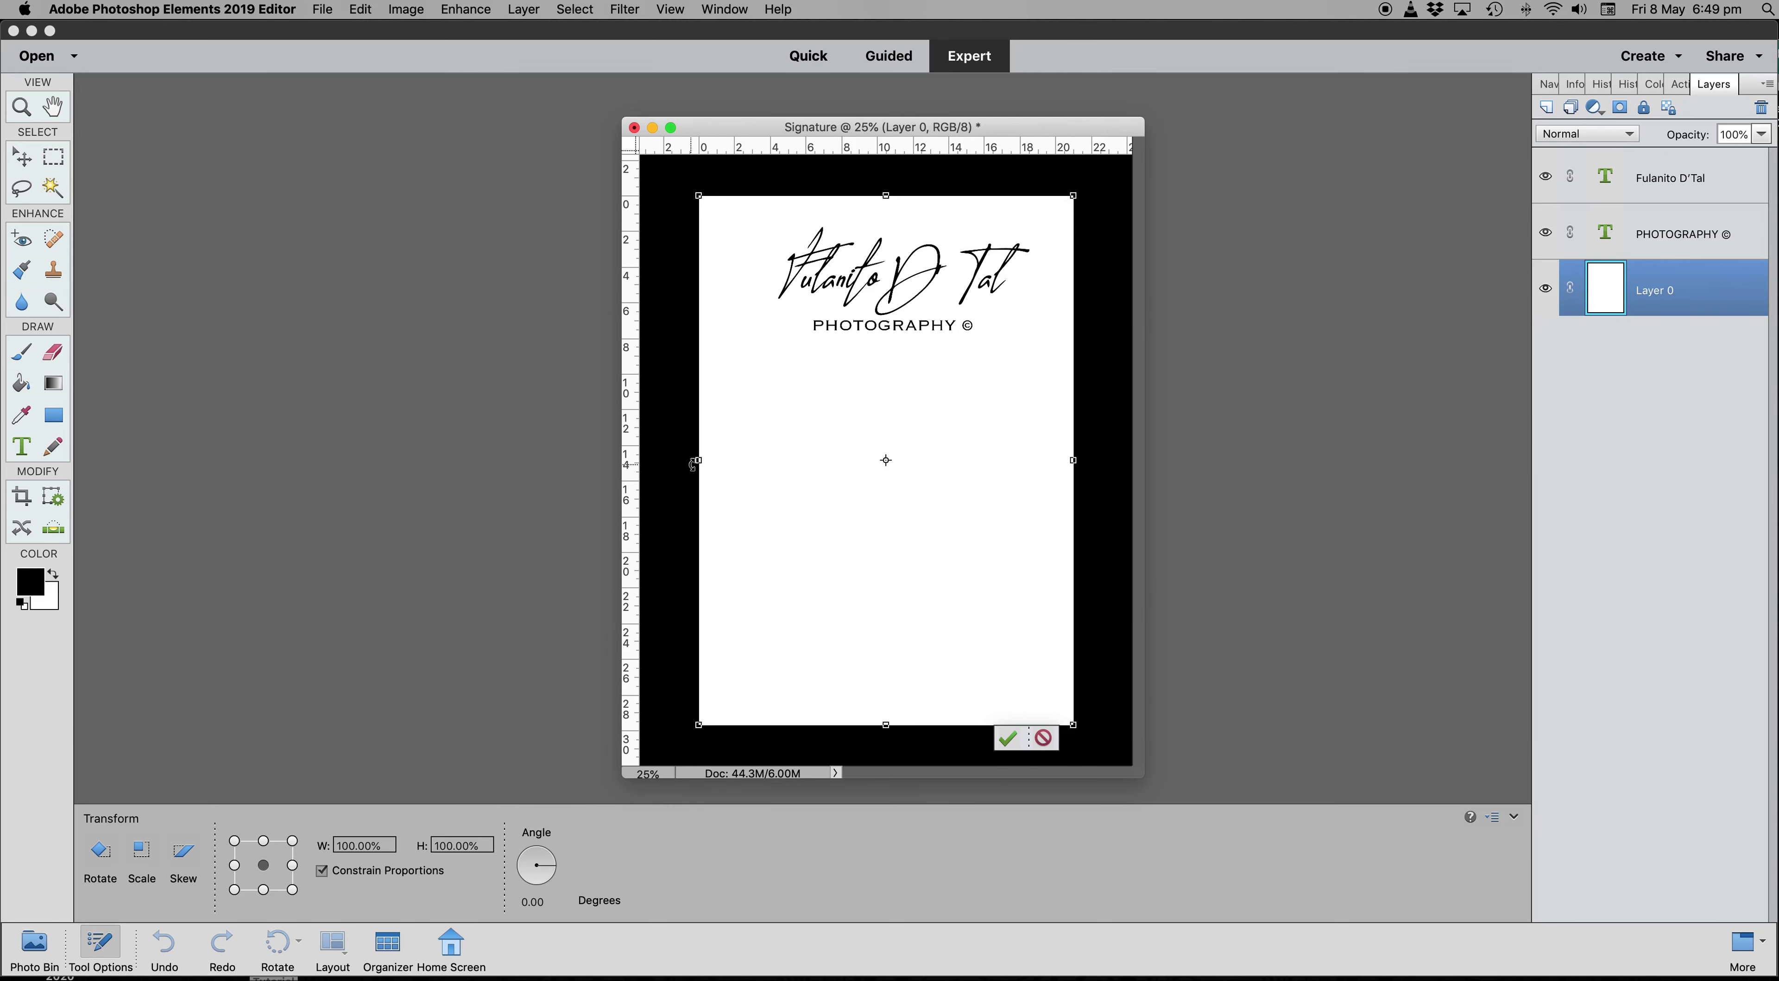
pyautogui.moveTo(636, 414); pyautogui.dragTo(889, 409)
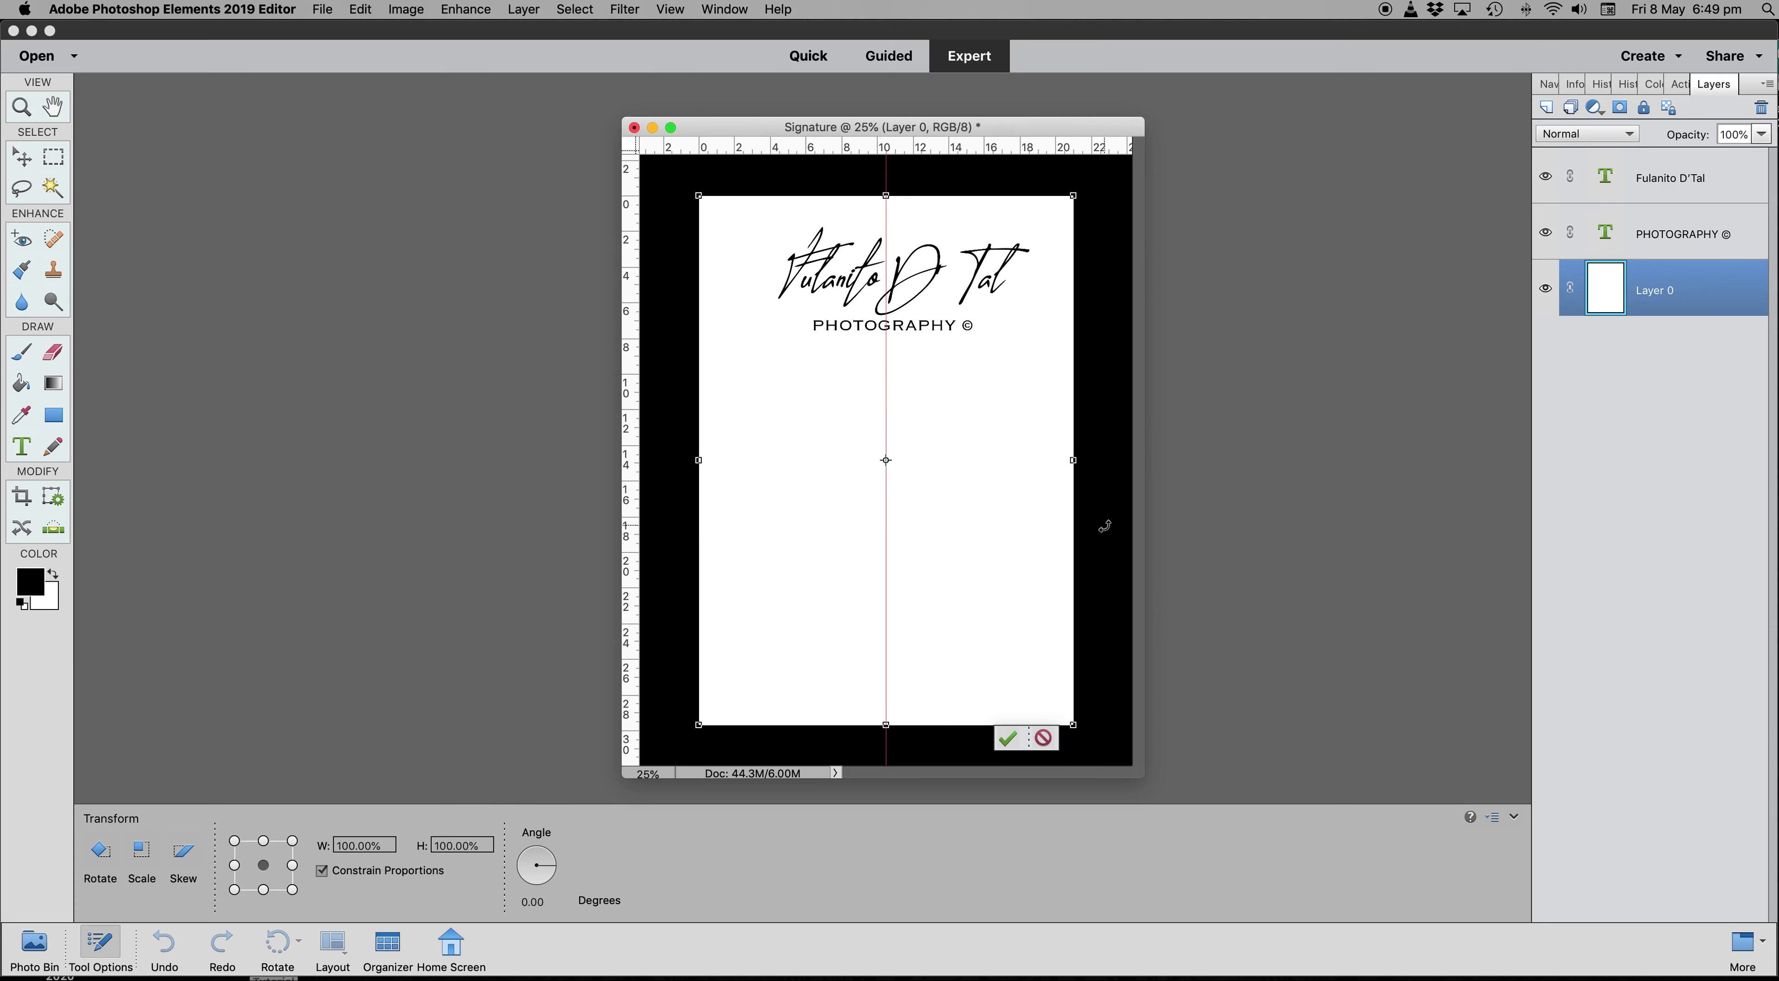
pyautogui.click(1008, 738)
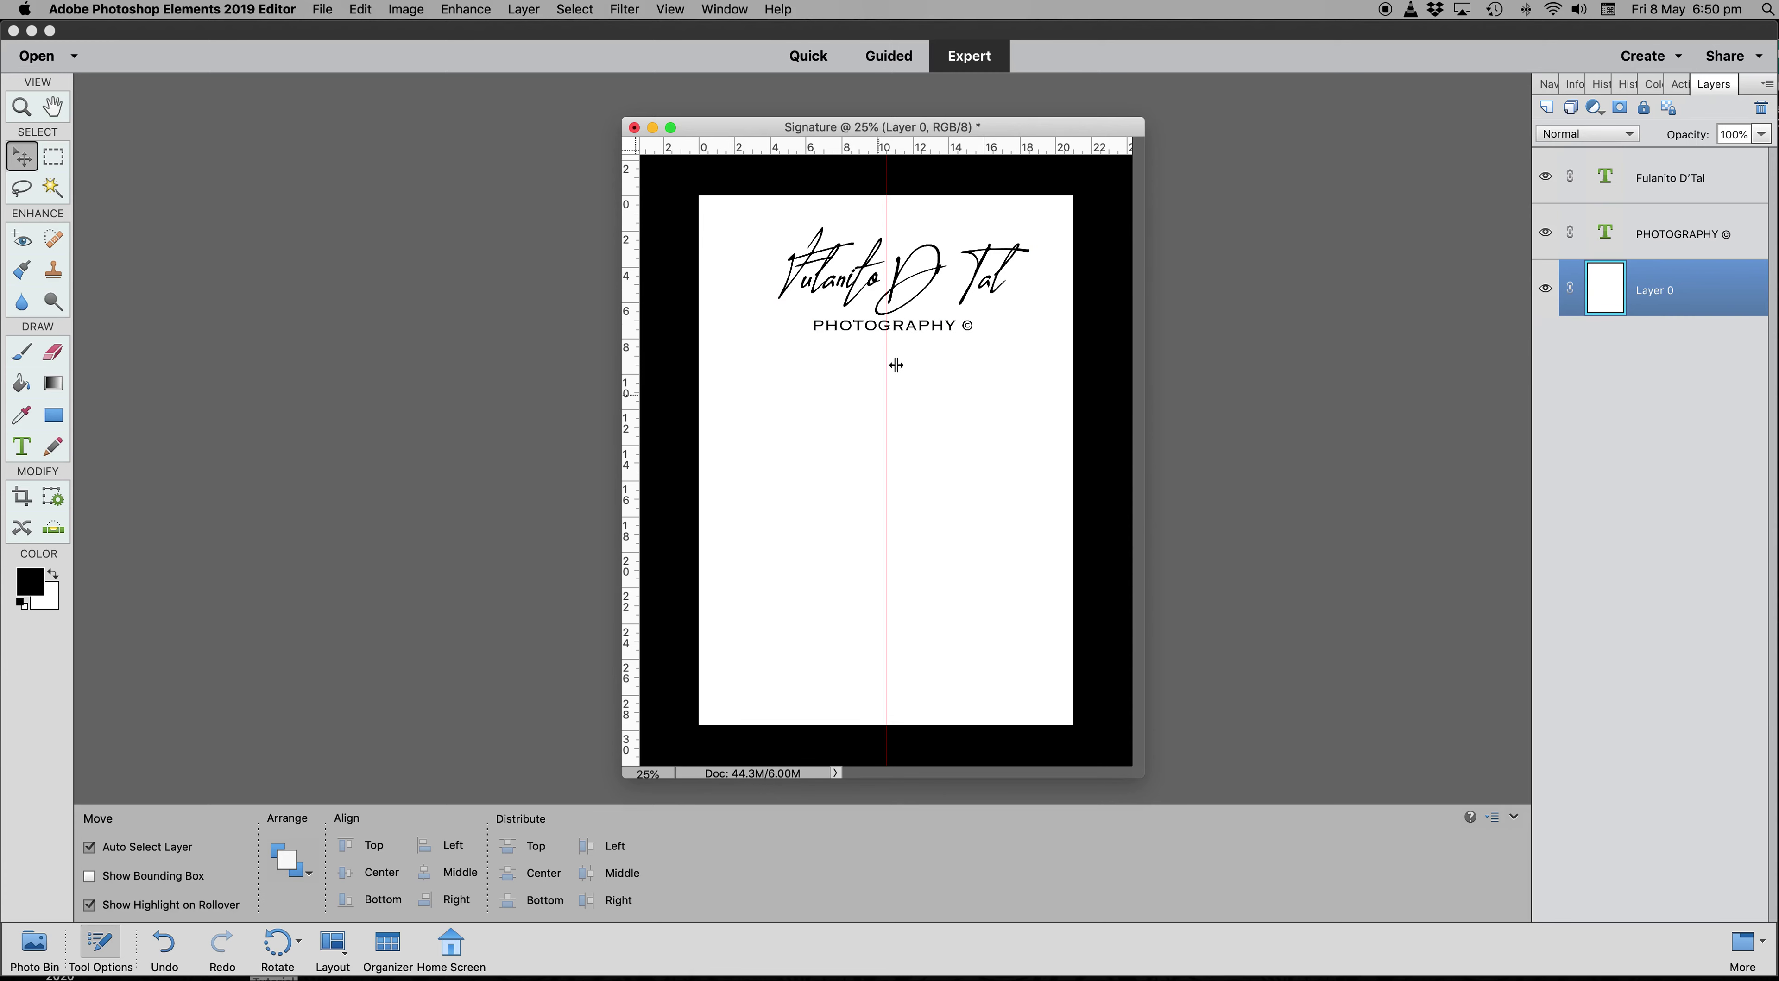
# Shift the script name layer sideways with Free Transform until its centre mark sits on the vertical guide.
pyautogui.click(943, 281)
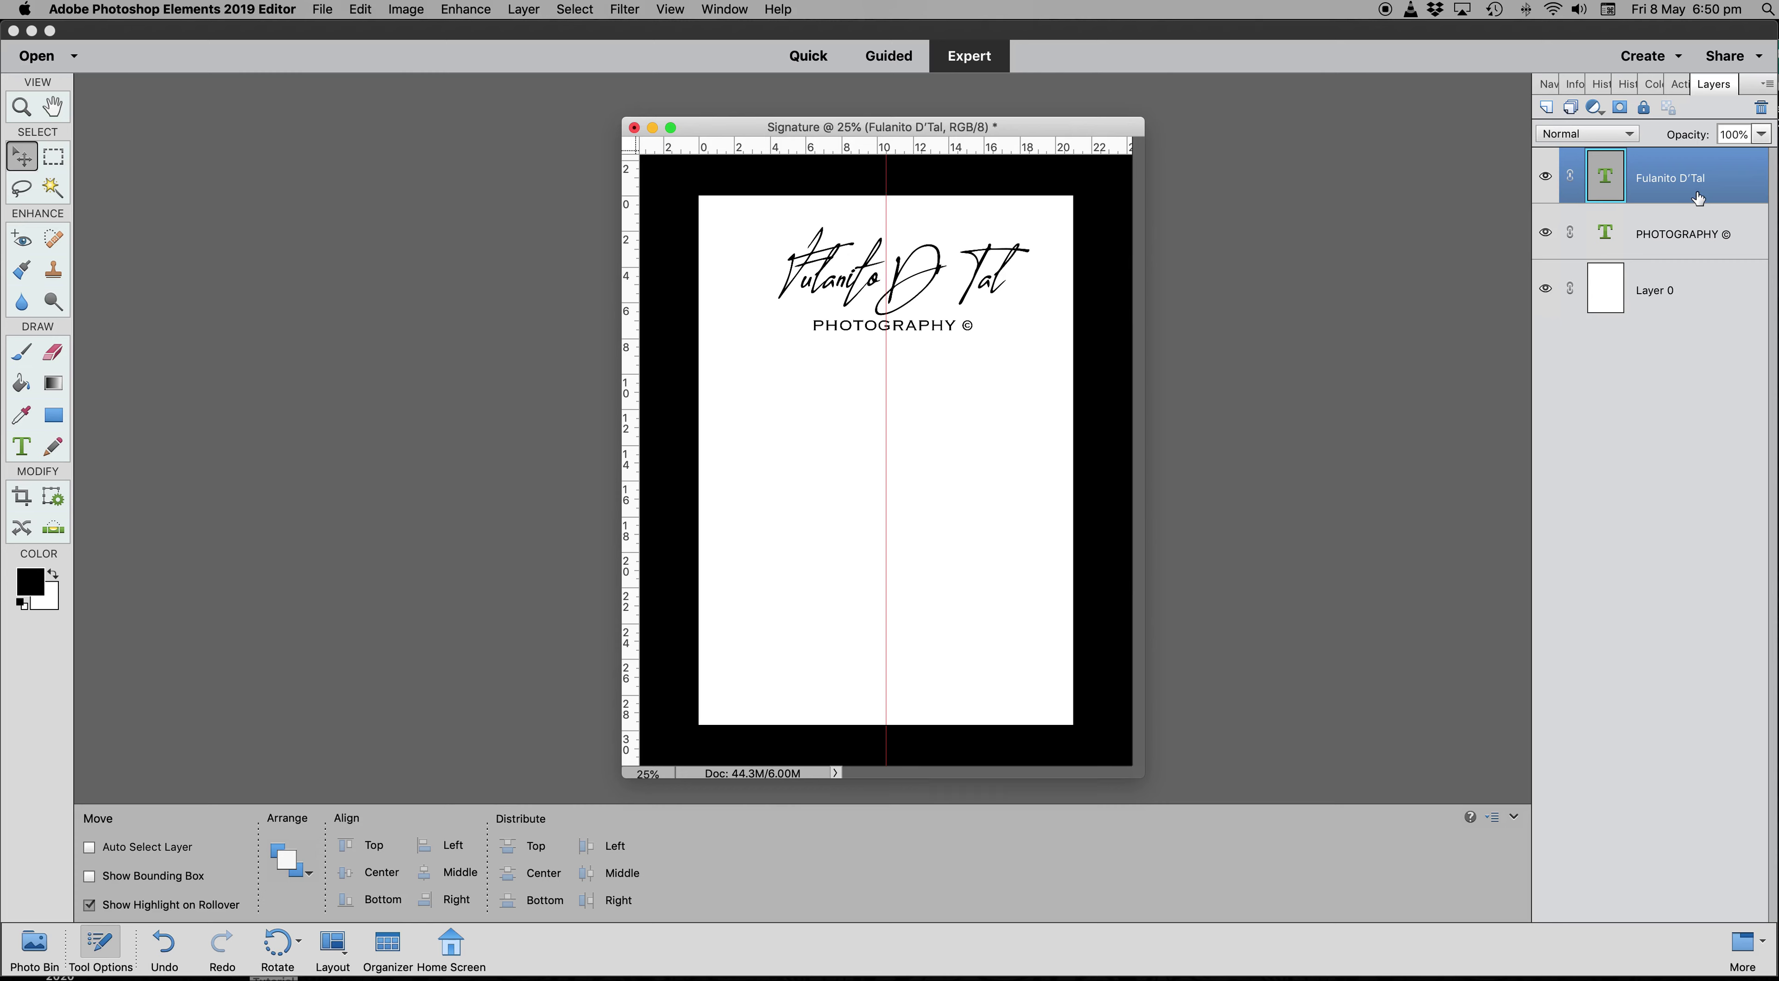
pyautogui.press('super+t')
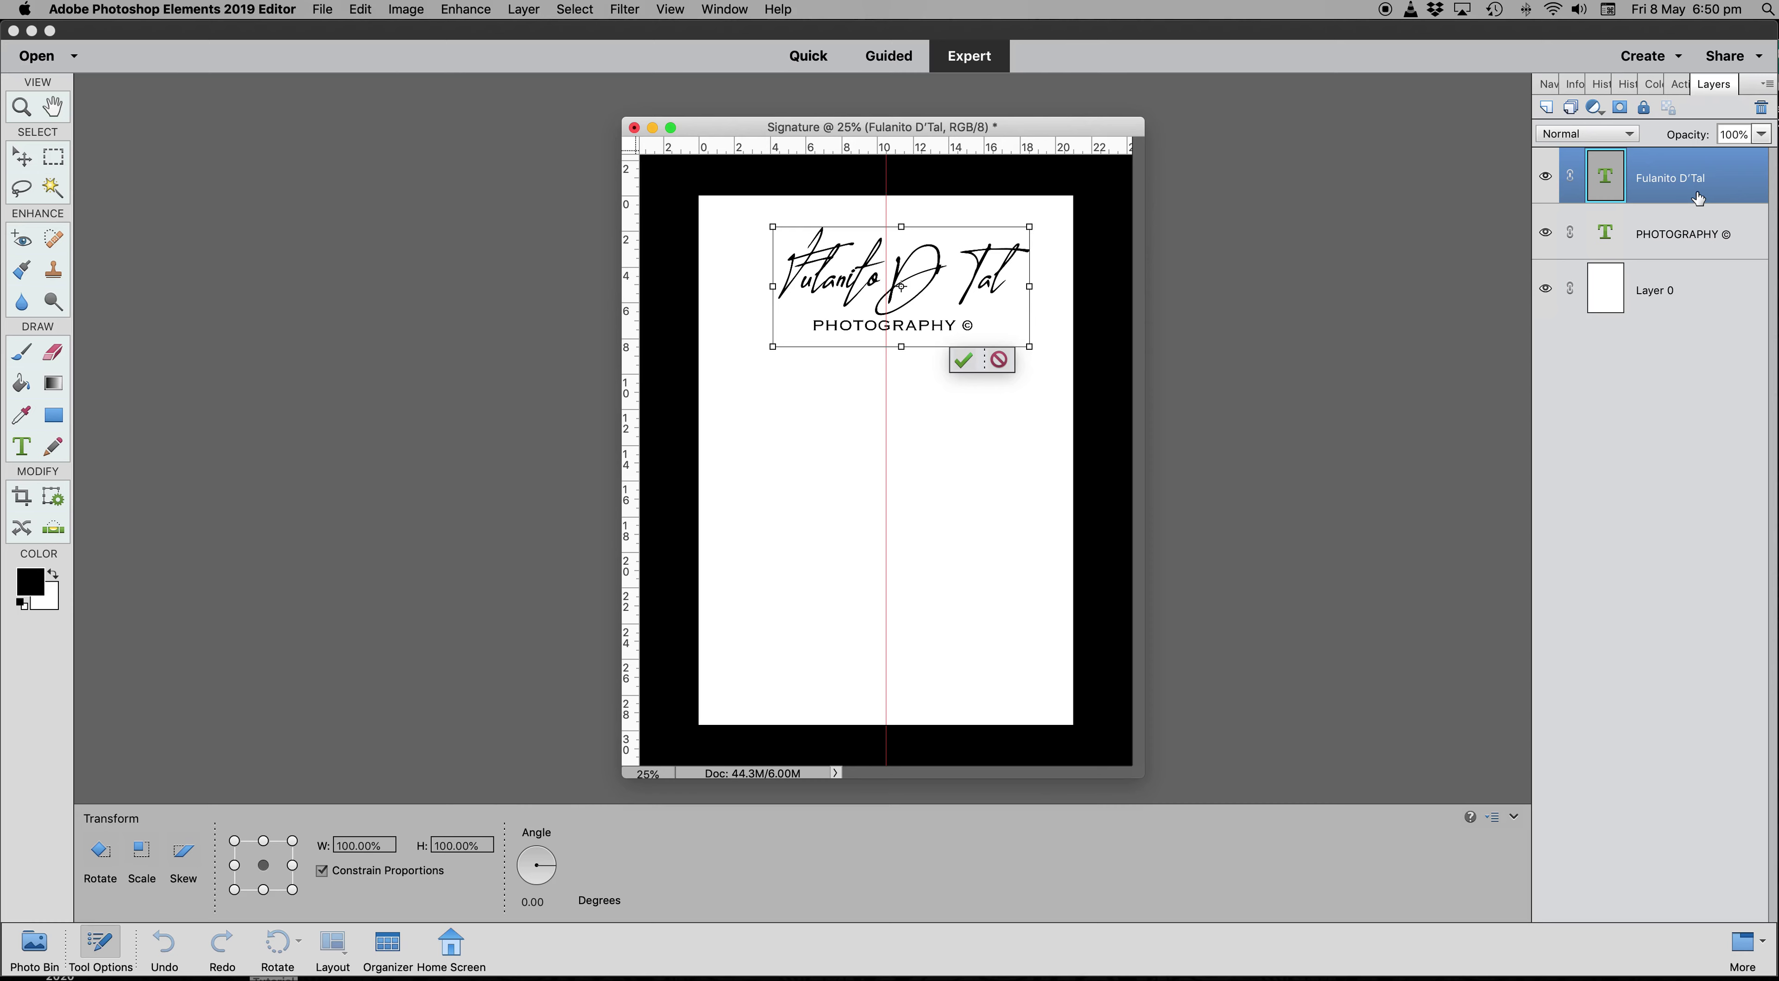
pyautogui.press('Left')
pyautogui.press('Left')
pyautogui.press('Left')
pyautogui.press('Left')
pyautogui.press('Left')
pyautogui.press('Left')
pyautogui.press('Left')
pyautogui.press('Left')
pyautogui.press('Left')
pyautogui.press('Left')
pyautogui.press('Left')
pyautogui.press('Left')
pyautogui.press('Left')
pyautogui.press('Left')
pyautogui.press('Left')
pyautogui.press('Left')
pyautogui.press('Left')
pyautogui.press('Left')
pyautogui.press('Left')
pyautogui.press('Left')
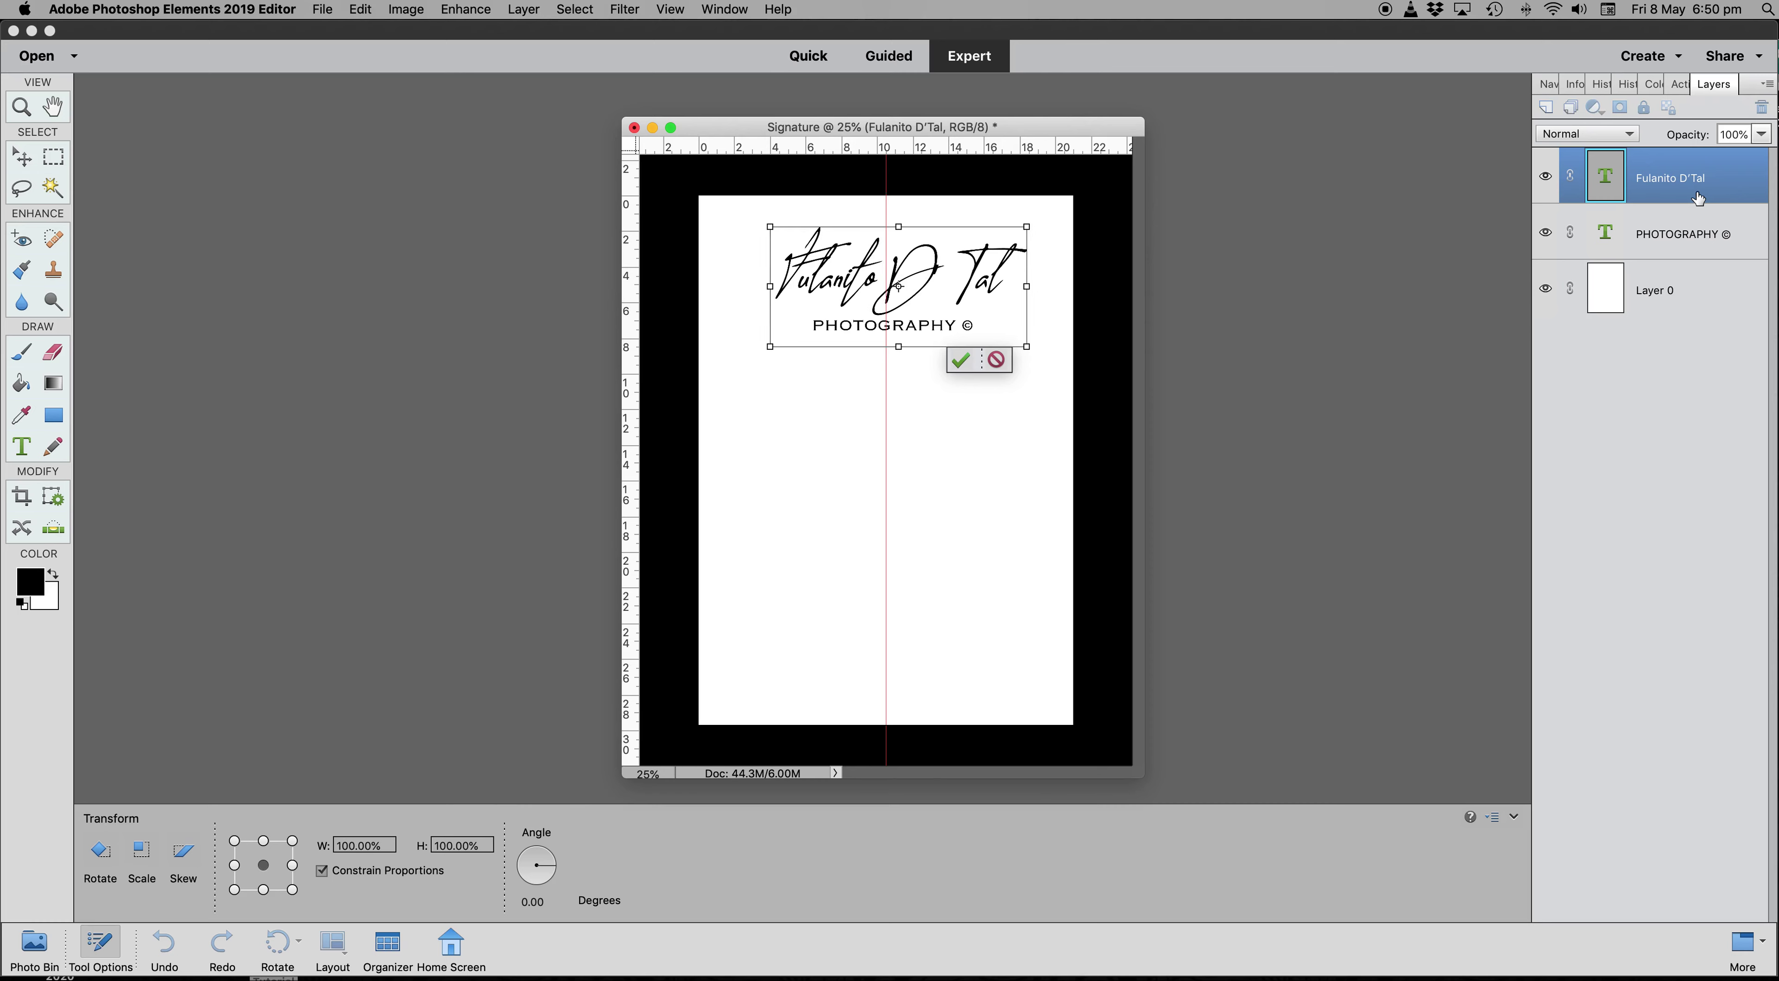
pyautogui.press('Left')
pyautogui.press('Left')
pyautogui.press('Left')
pyautogui.press('Left')
pyautogui.press('Left')
pyautogui.press('Left')
pyautogui.press('Left')
pyautogui.press('Left')
pyautogui.press('Left')
pyautogui.press('Left')
pyautogui.press('Left')
pyautogui.press('Left')
pyautogui.press('Left')
pyautogui.press('Left')
pyautogui.press('Left')
pyautogui.press('Left')
pyautogui.press('Left')
pyautogui.press('Left')
pyautogui.press('Left')
pyautogui.press('Left')
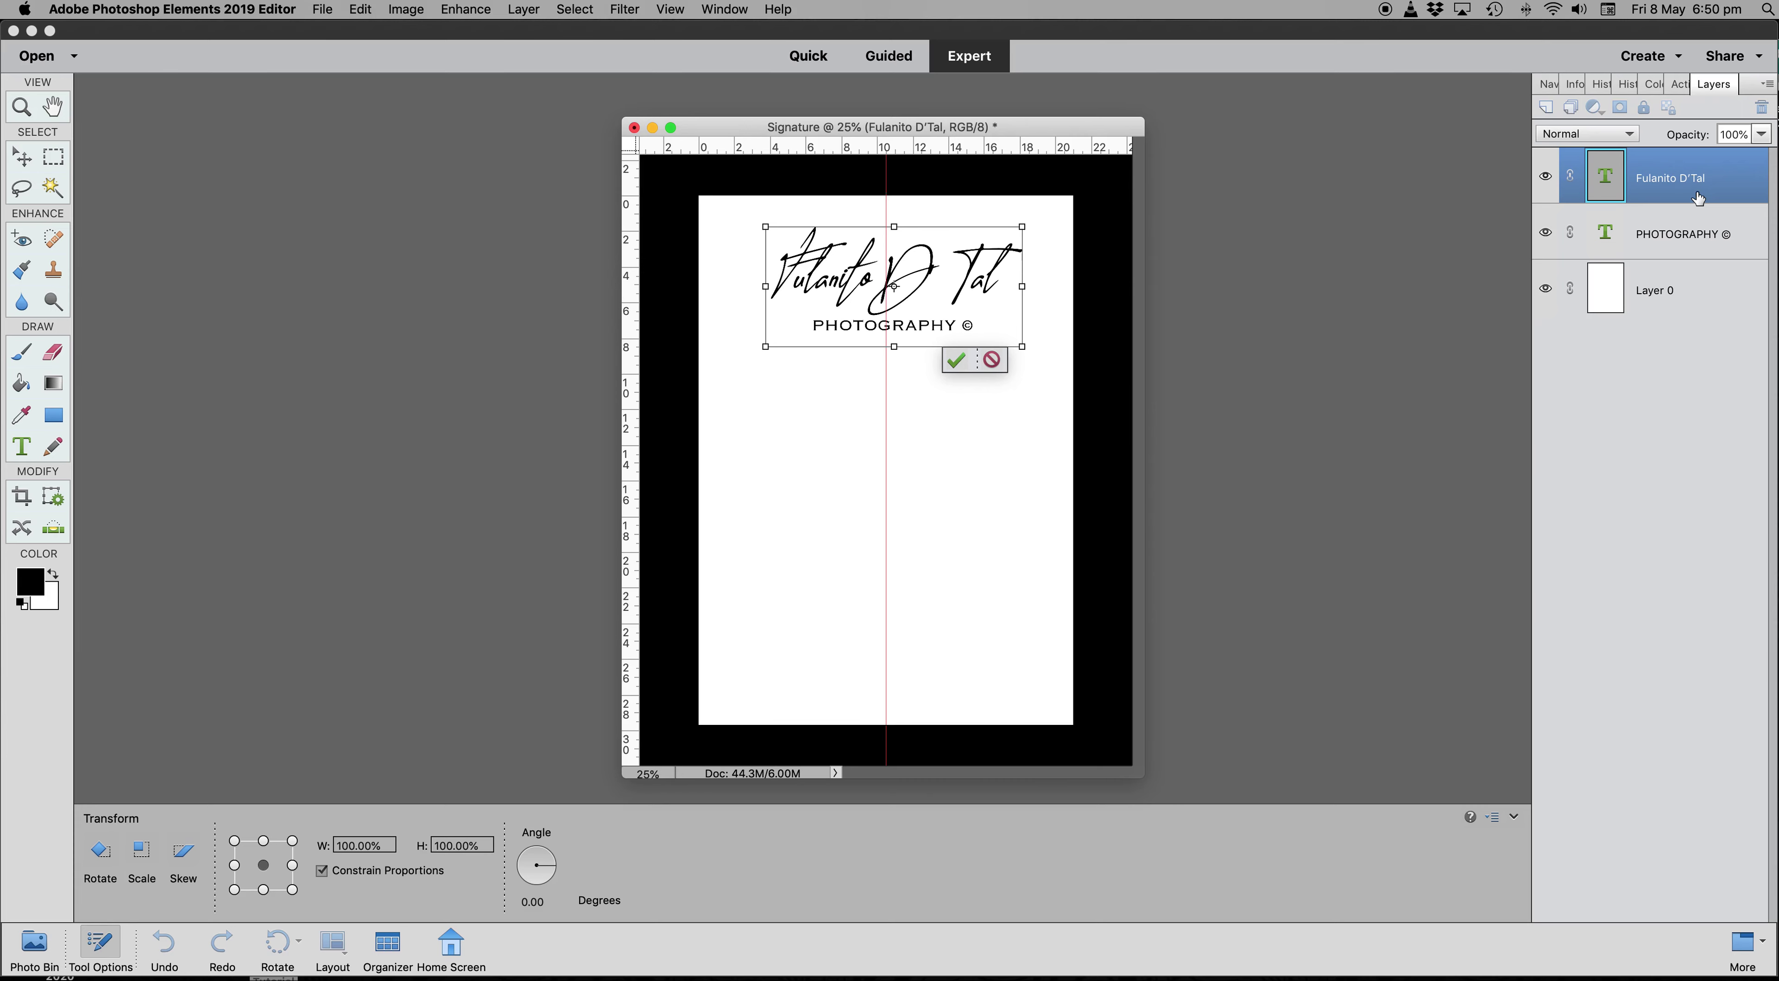
pyautogui.press('Left')
pyautogui.press('Left')
pyautogui.press('Left')
pyautogui.press('Left')
pyautogui.press('Left')
pyautogui.press('Left')
pyautogui.press('Left')
pyautogui.press('Left')
pyautogui.press('Left')
pyautogui.press('Left')
pyautogui.press('Left')
pyautogui.press('Left')
pyautogui.press('Left')
pyautogui.press('Left')
pyautogui.press('Left')
pyautogui.press('Left')
pyautogui.press('Left')
pyautogui.press('Left')
pyautogui.press('Left')
pyautogui.press('Left')
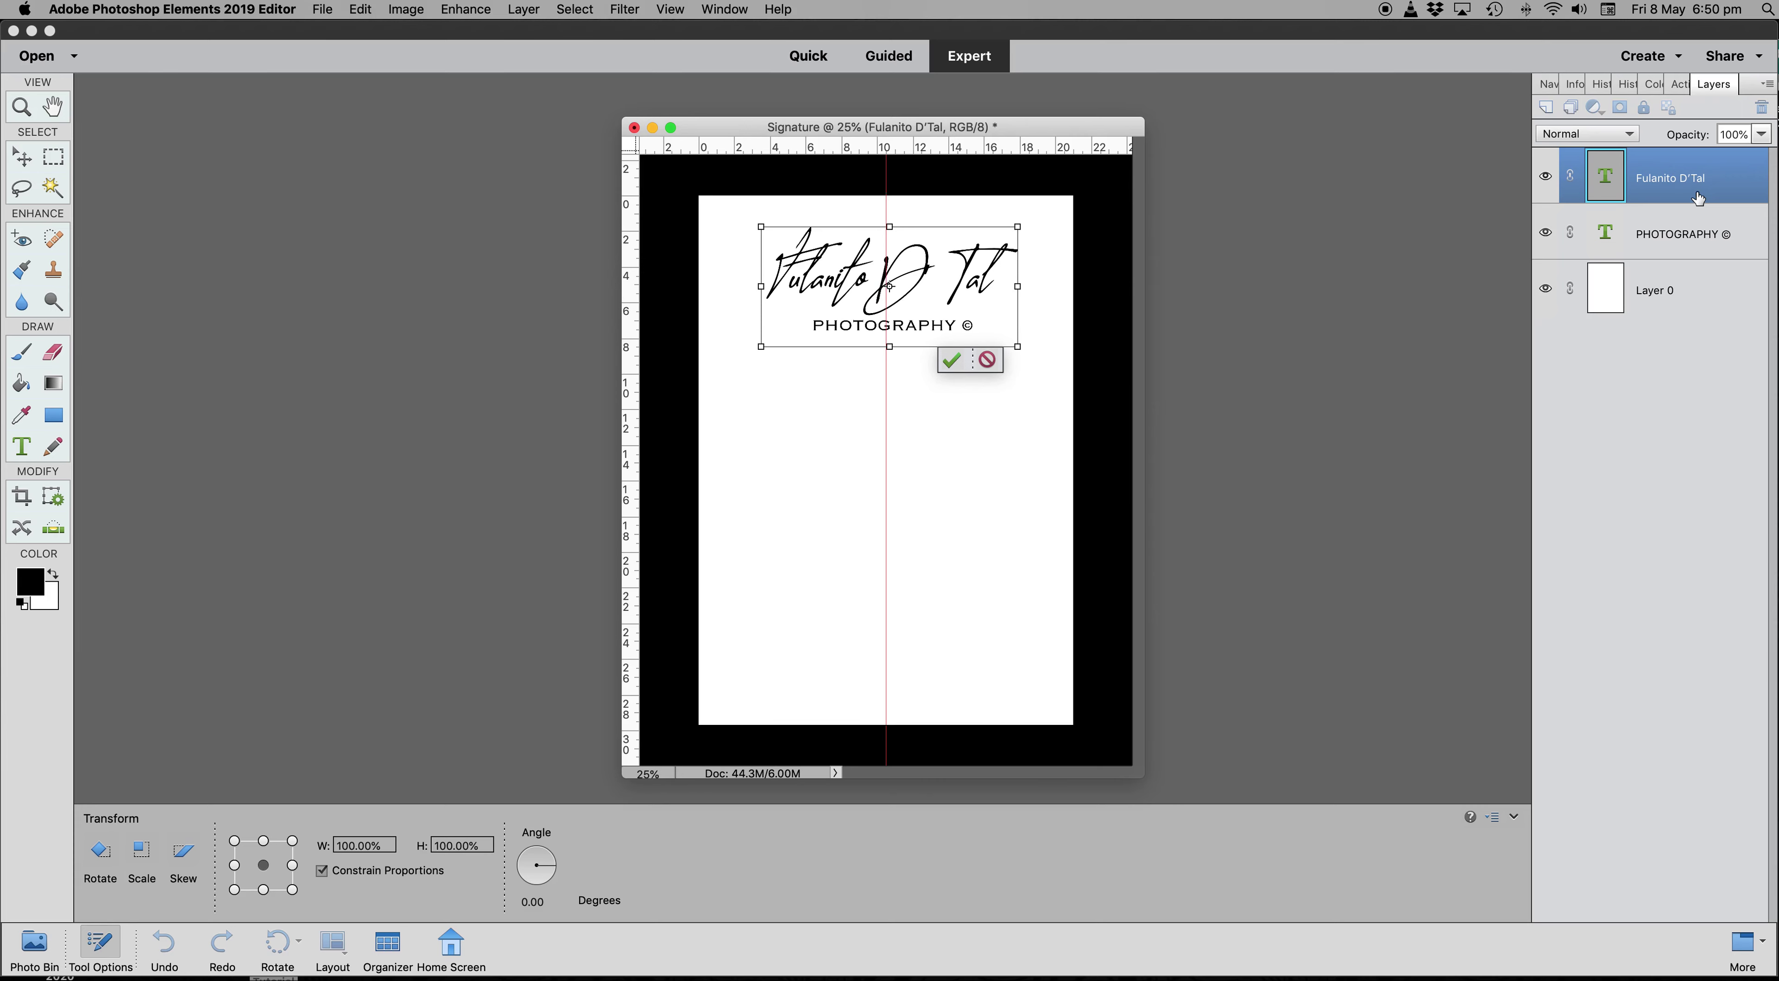
pyautogui.press('Left')
pyautogui.press('Left')
pyautogui.press('Left')
pyautogui.press('Left')
pyautogui.press('Left')
pyautogui.press('Left')
pyautogui.press('Left')
pyautogui.press('Left')
pyautogui.press('Left')
pyautogui.press('Left')
pyautogui.press('Left')
pyautogui.press('Left')
pyautogui.press('Left')
pyautogui.press('Left')
pyautogui.press('Left')
pyautogui.press('Left')
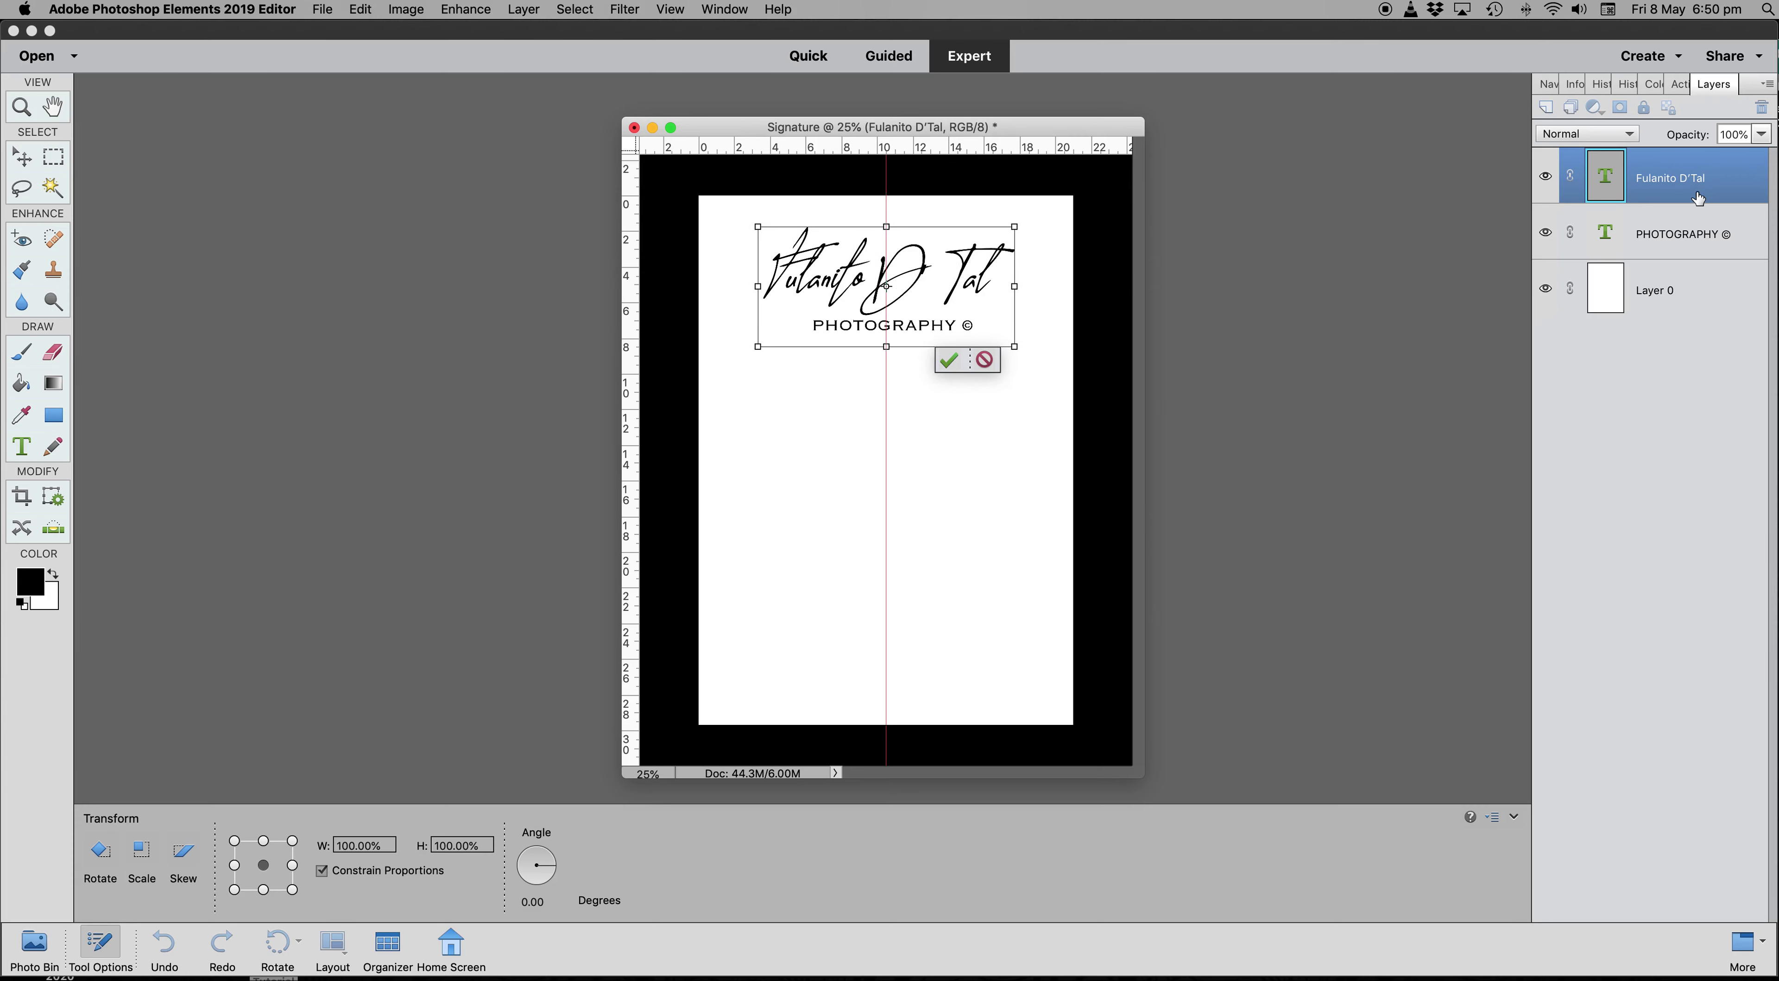
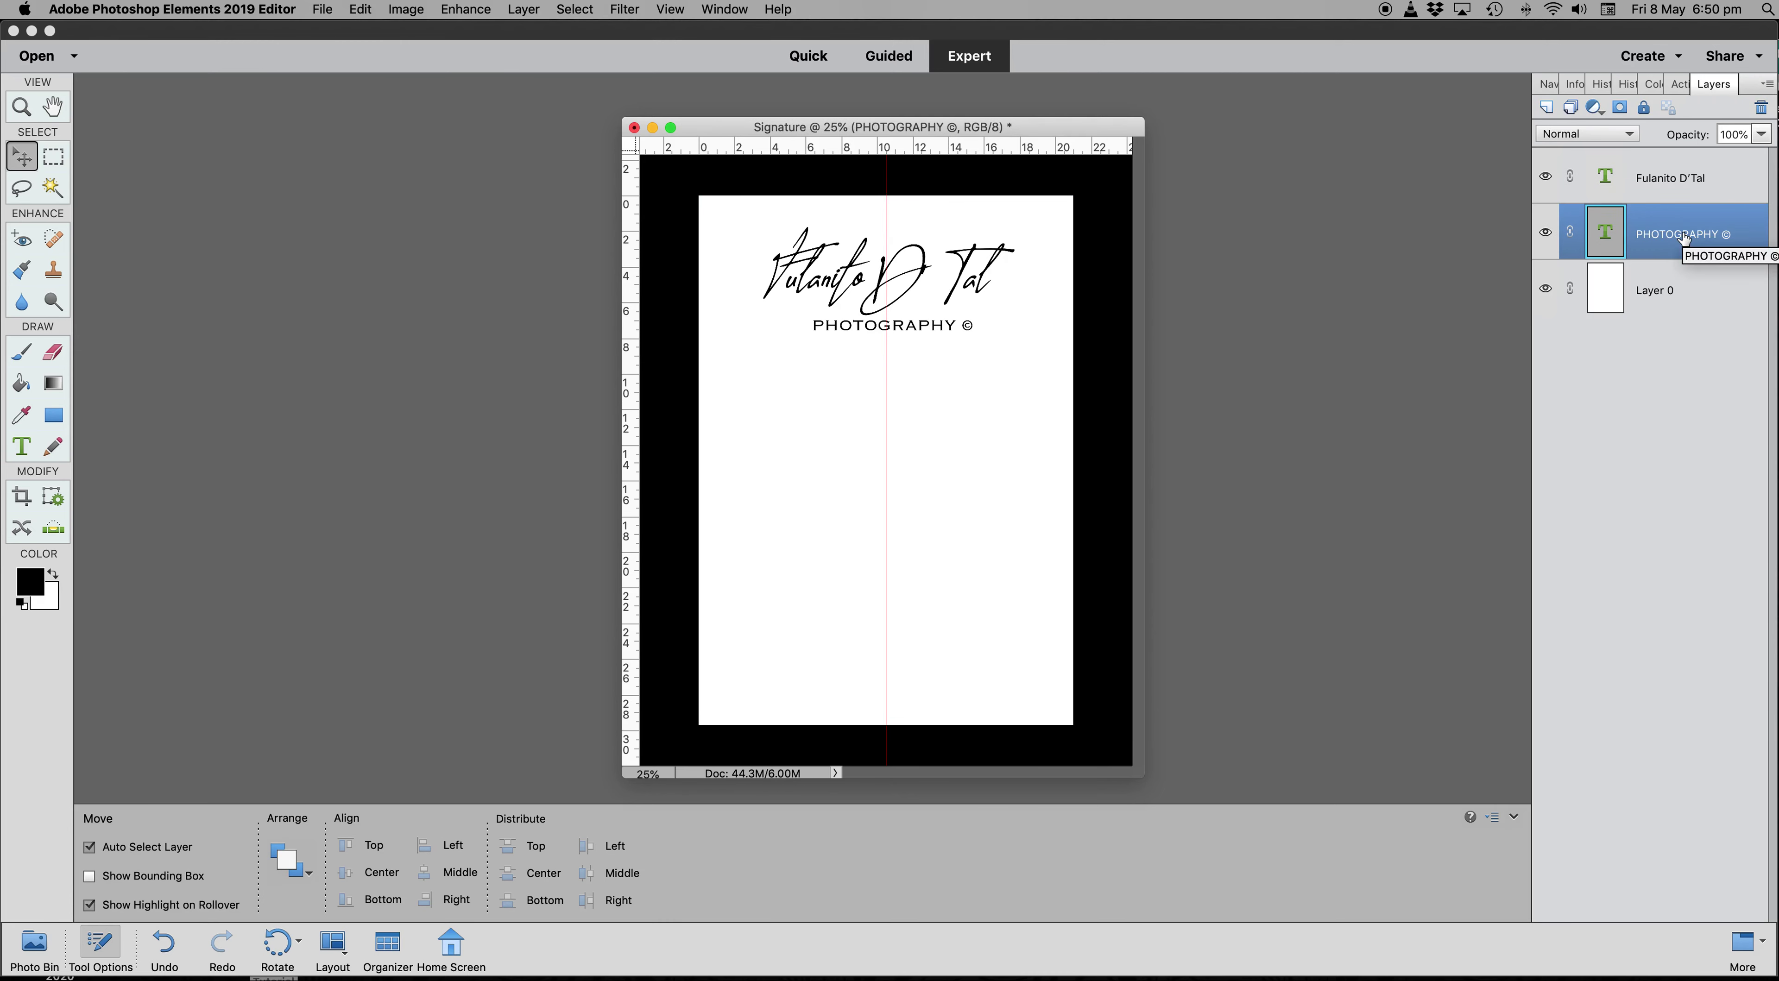
# Shift the PHOTOGRAPHY © layer sideways with Free Transform until it is centred on the vertical guide.
pyautogui.press('super')
pyautogui.press('super+t')
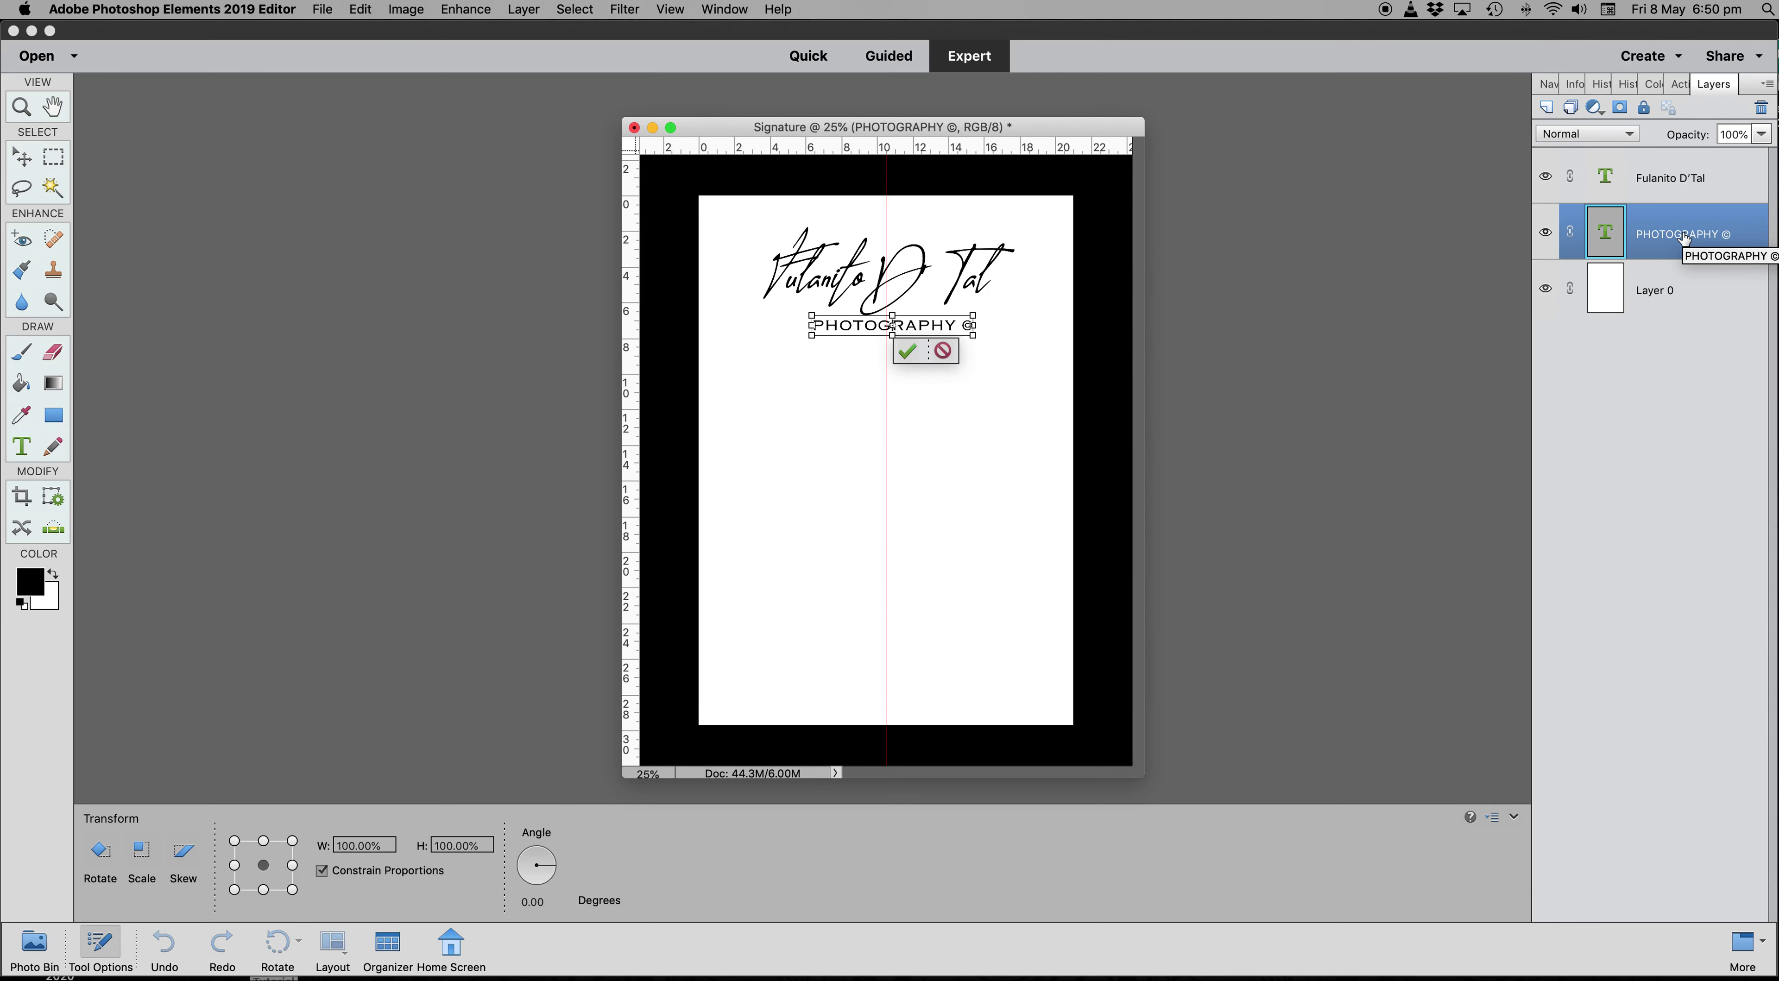
pyautogui.press('Left')
pyautogui.press('Left')
pyautogui.press('Left')
pyautogui.press('Left')
pyautogui.press('Left')
pyautogui.press('Left')
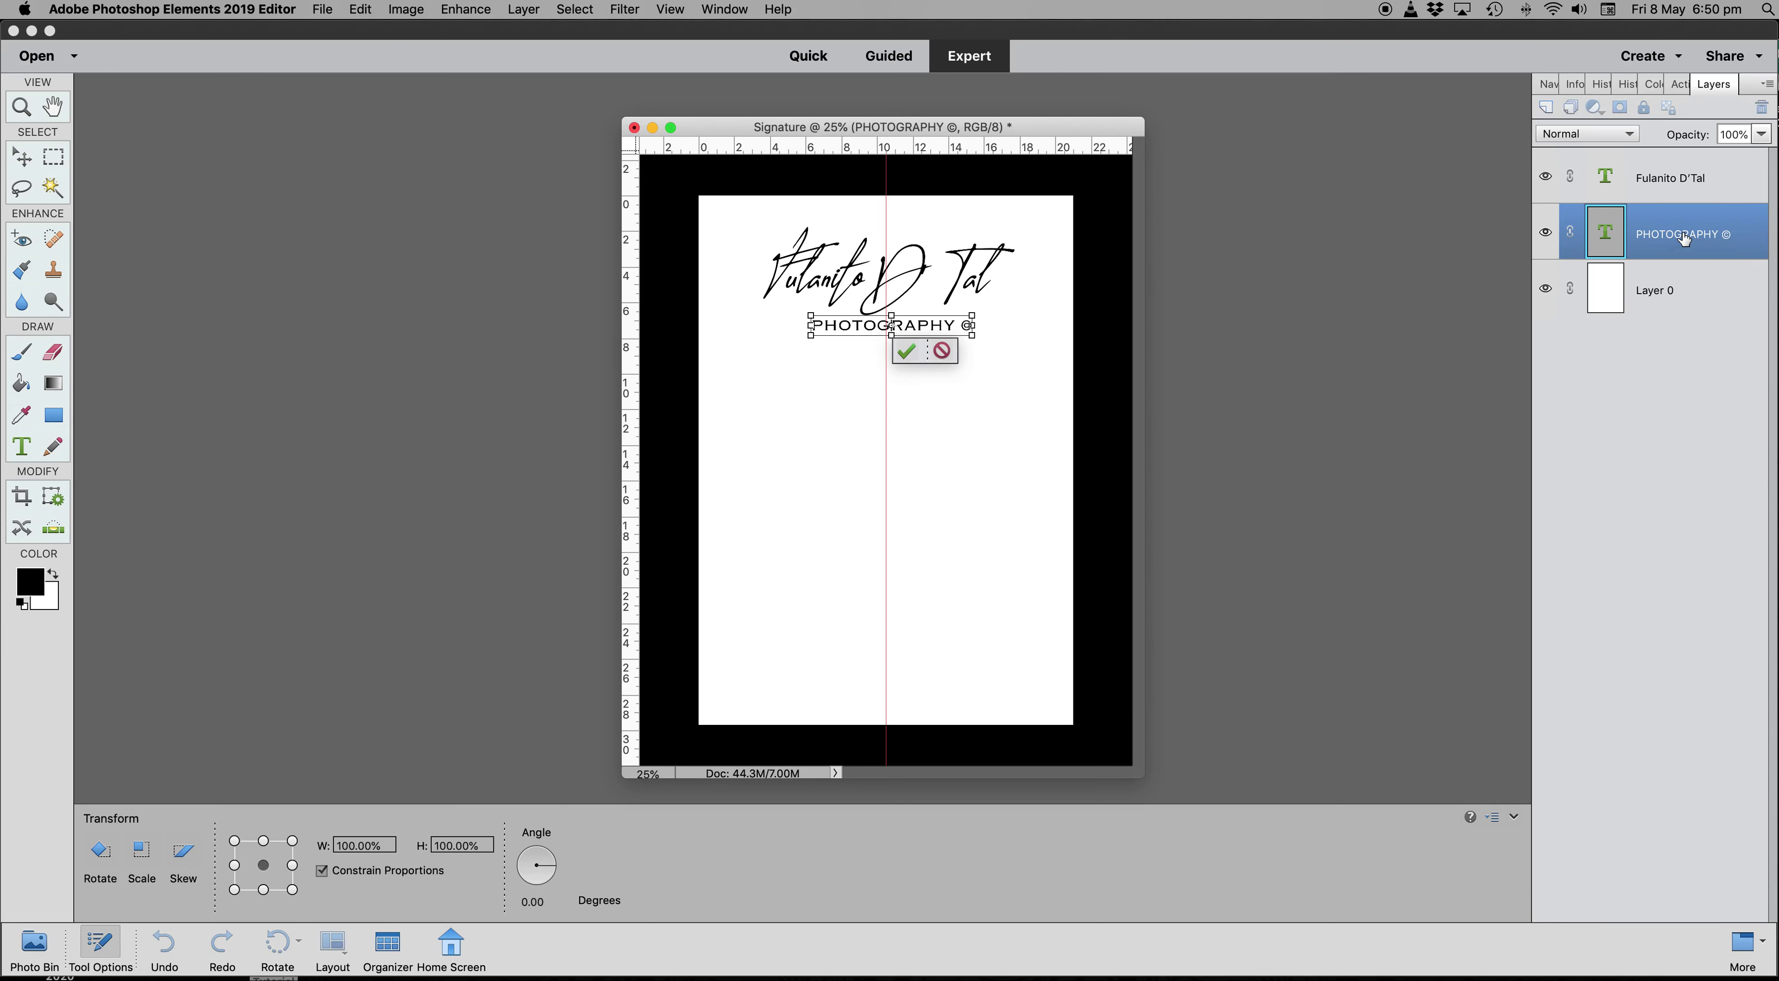
pyautogui.press('Left')
pyautogui.press('Left')
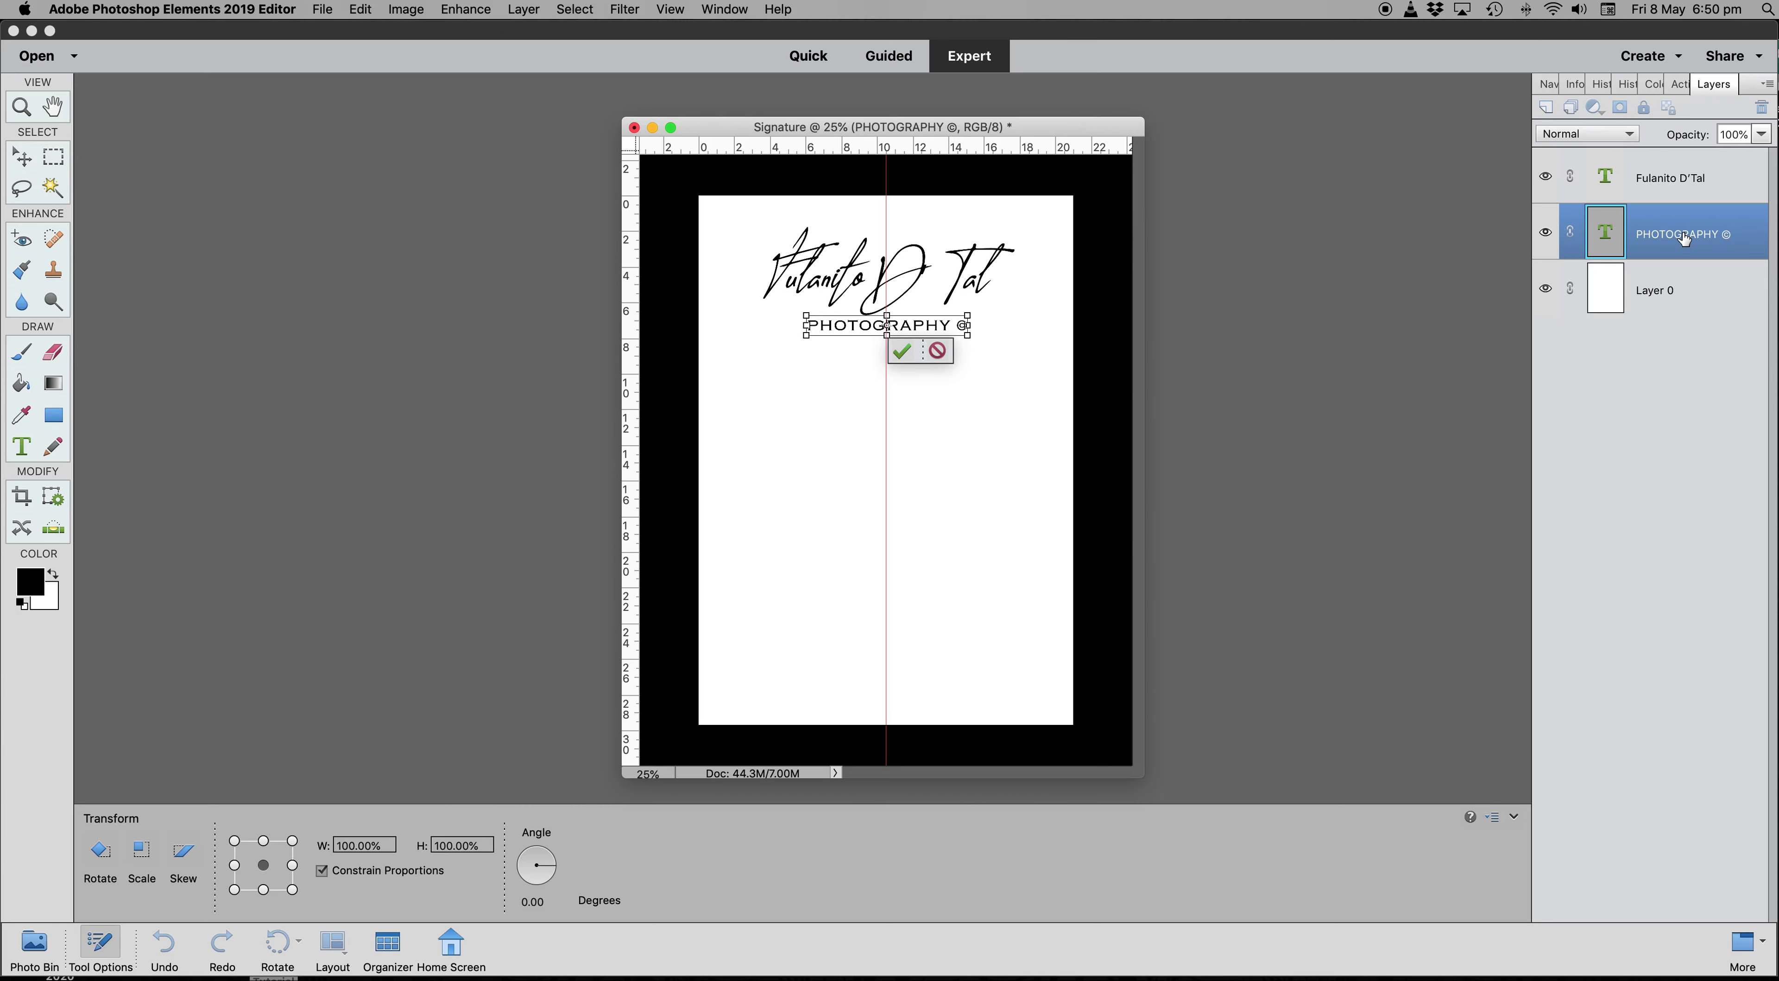
pyautogui.press('Return')
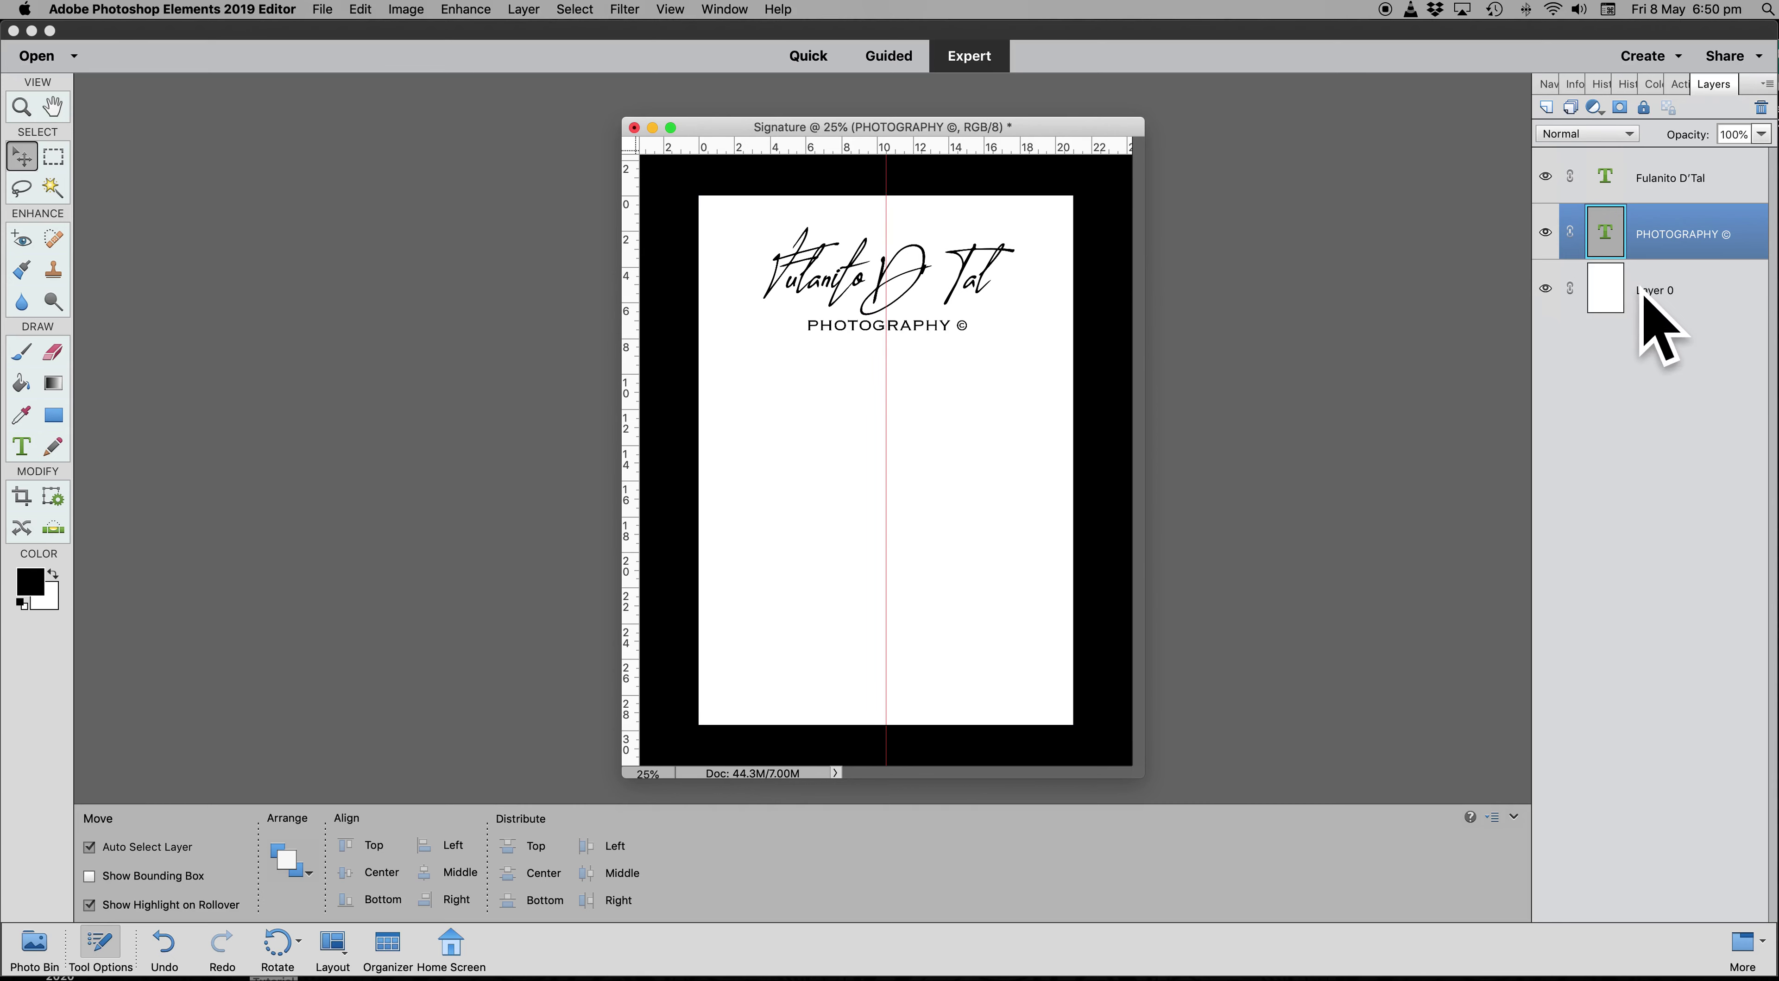
# Hide the white Layer 0 and merge the visible name and PHOTOGRAPHY © layers into one layer.
pyautogui.click(1546, 291)
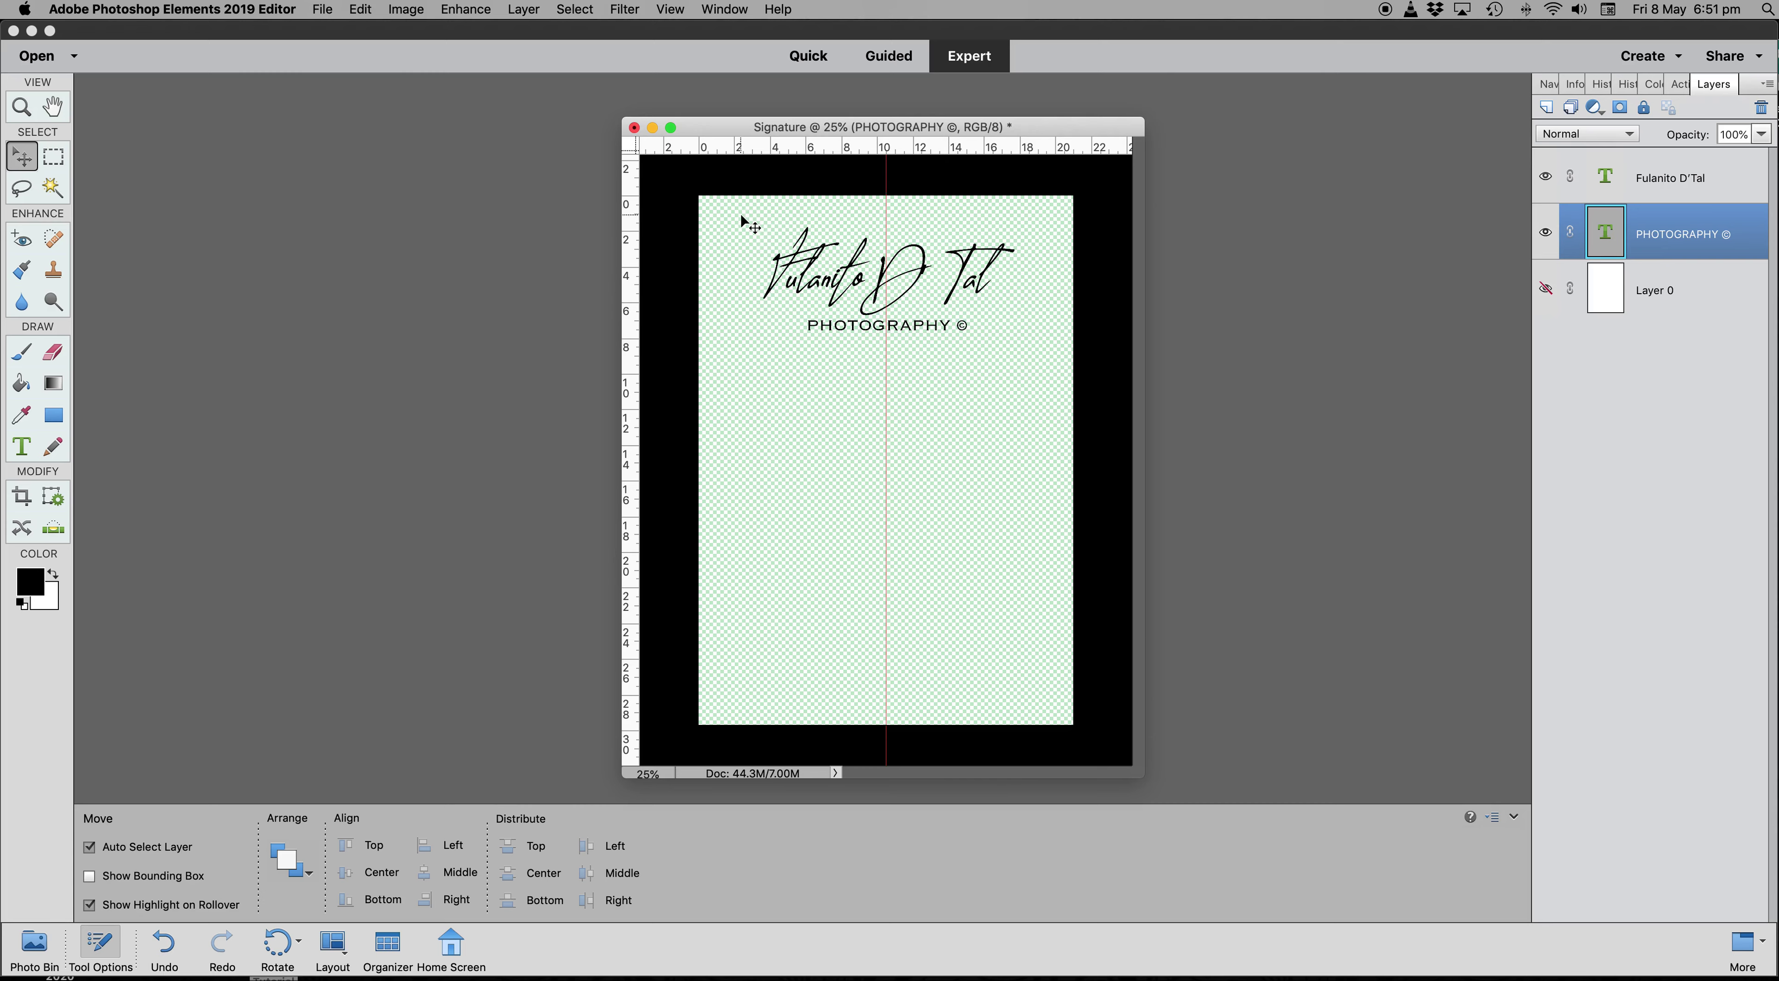
pyautogui.keyDown('shift'); pyautogui.click(1670, 179); pyautogui.keyUp('shift')
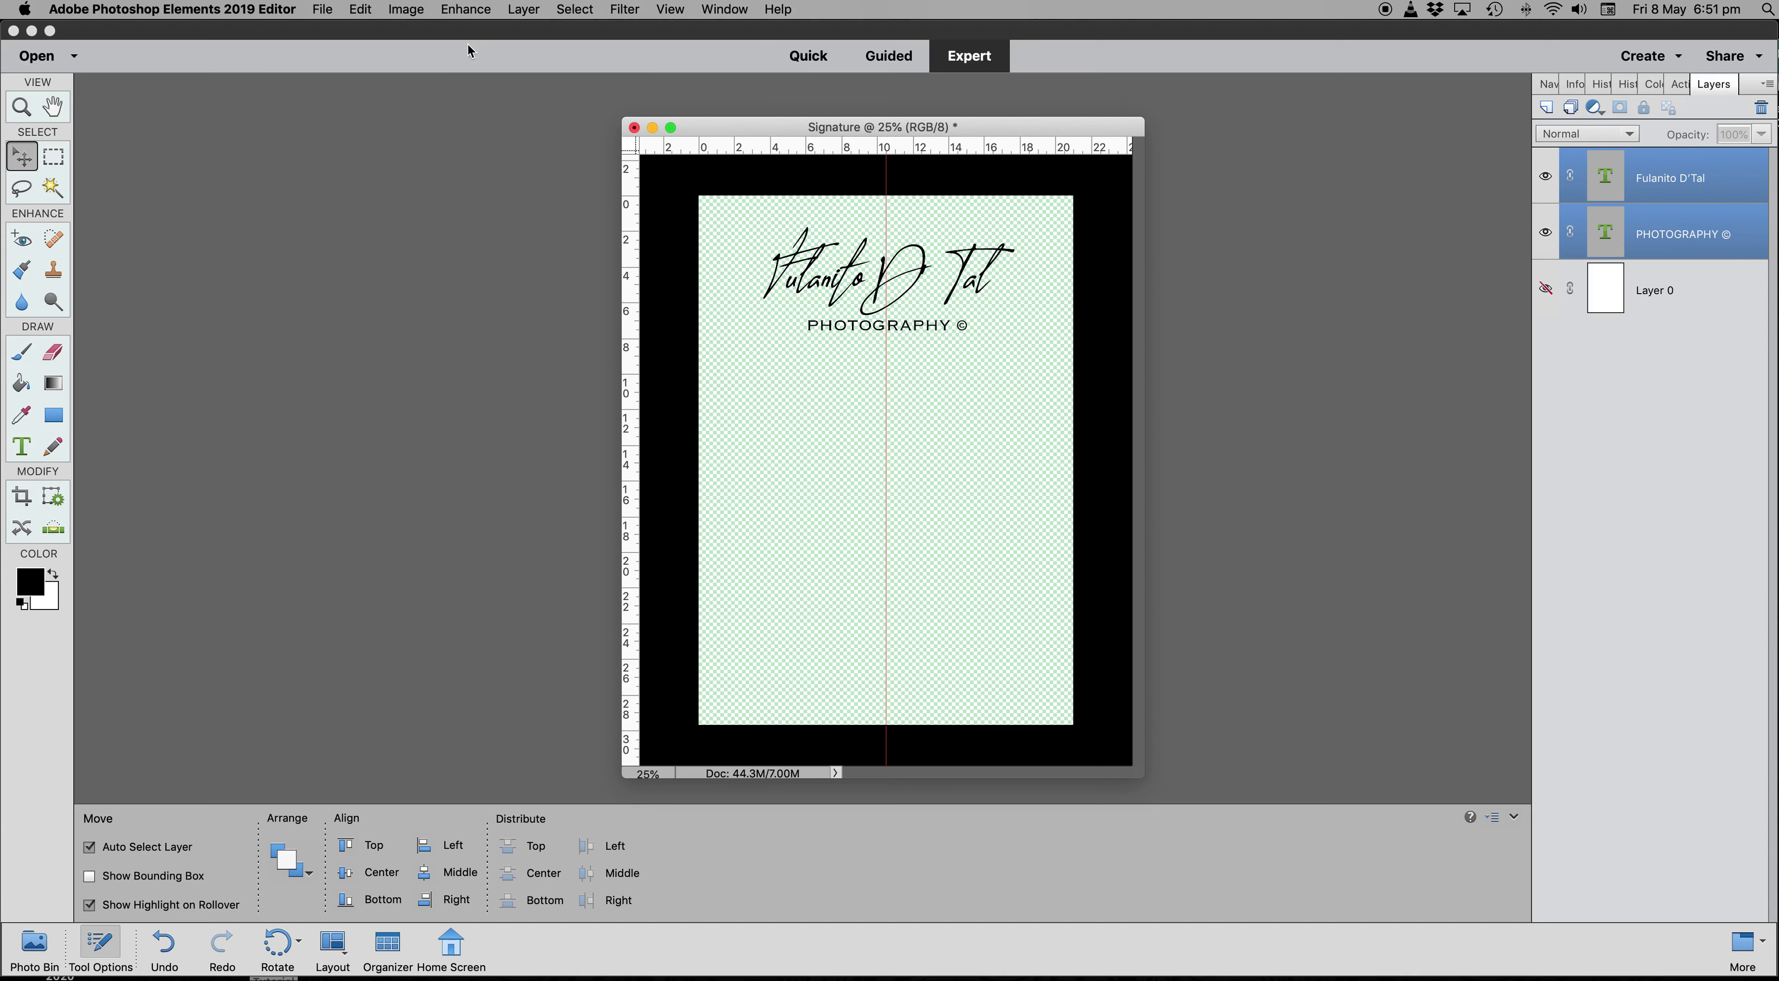
pyautogui.click(529, 13)
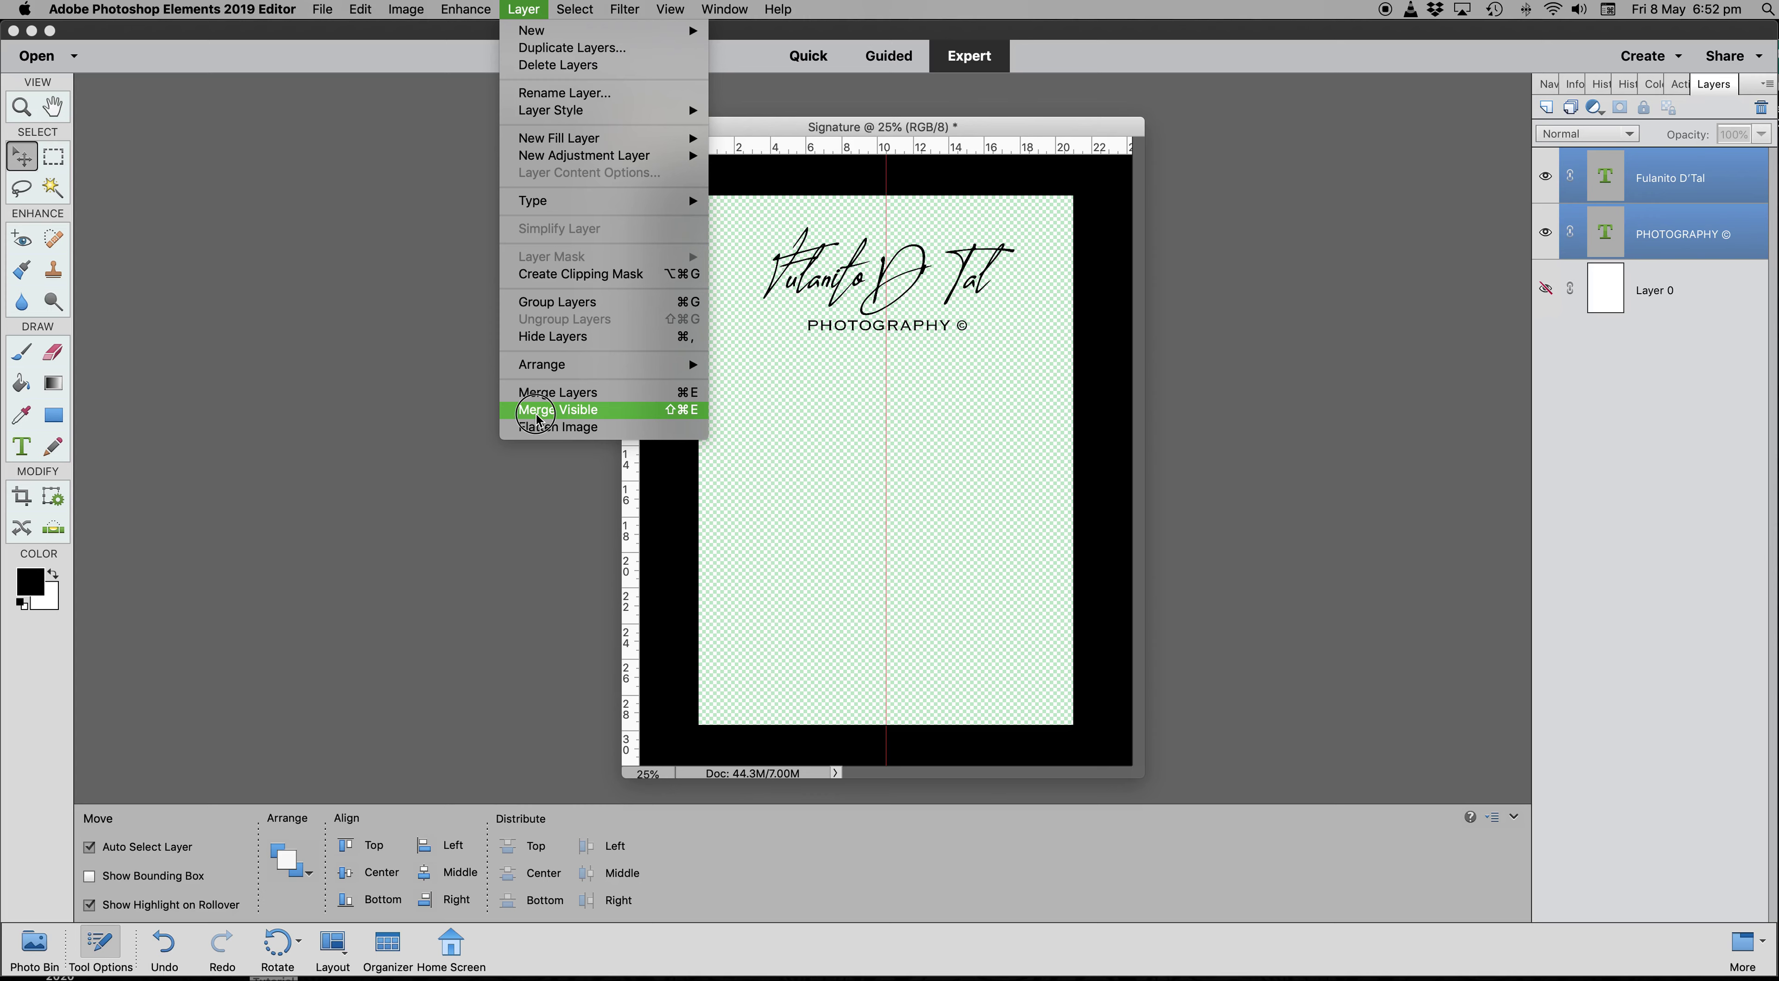
pyautogui.click(538, 414)
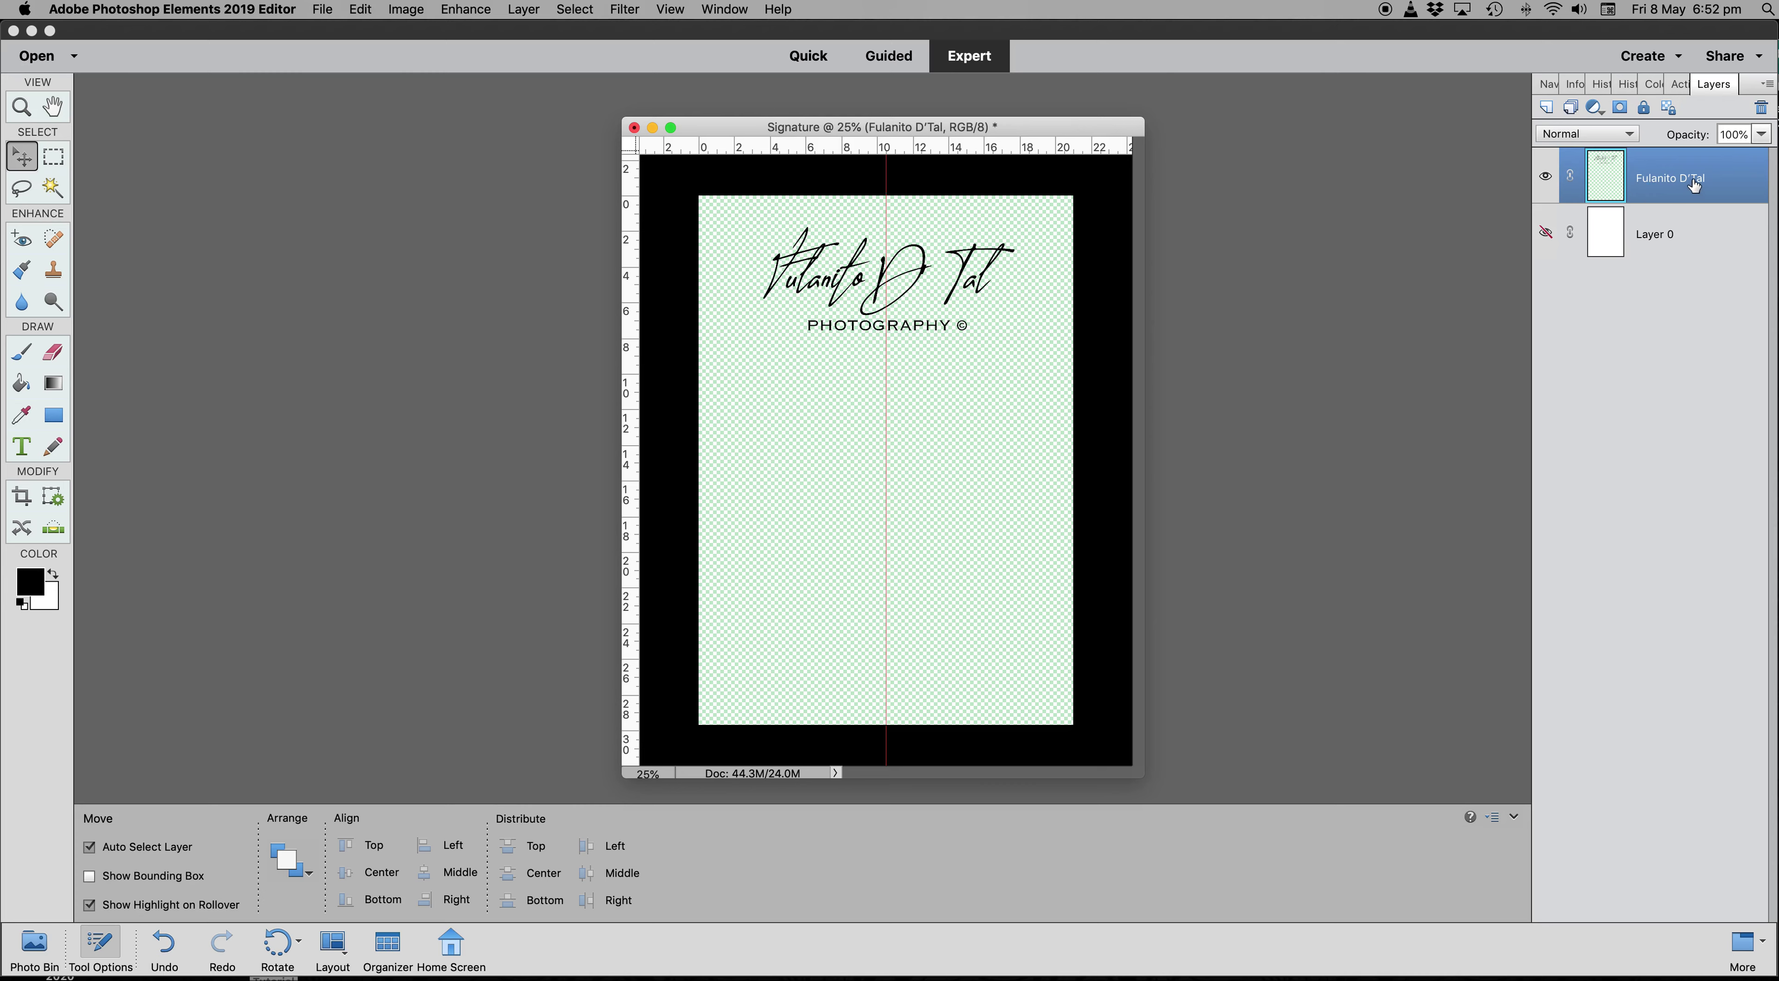
# Scale the merged signature down proportionally about its centre to about 39.3% and apply the transform.
pyautogui.press('super')
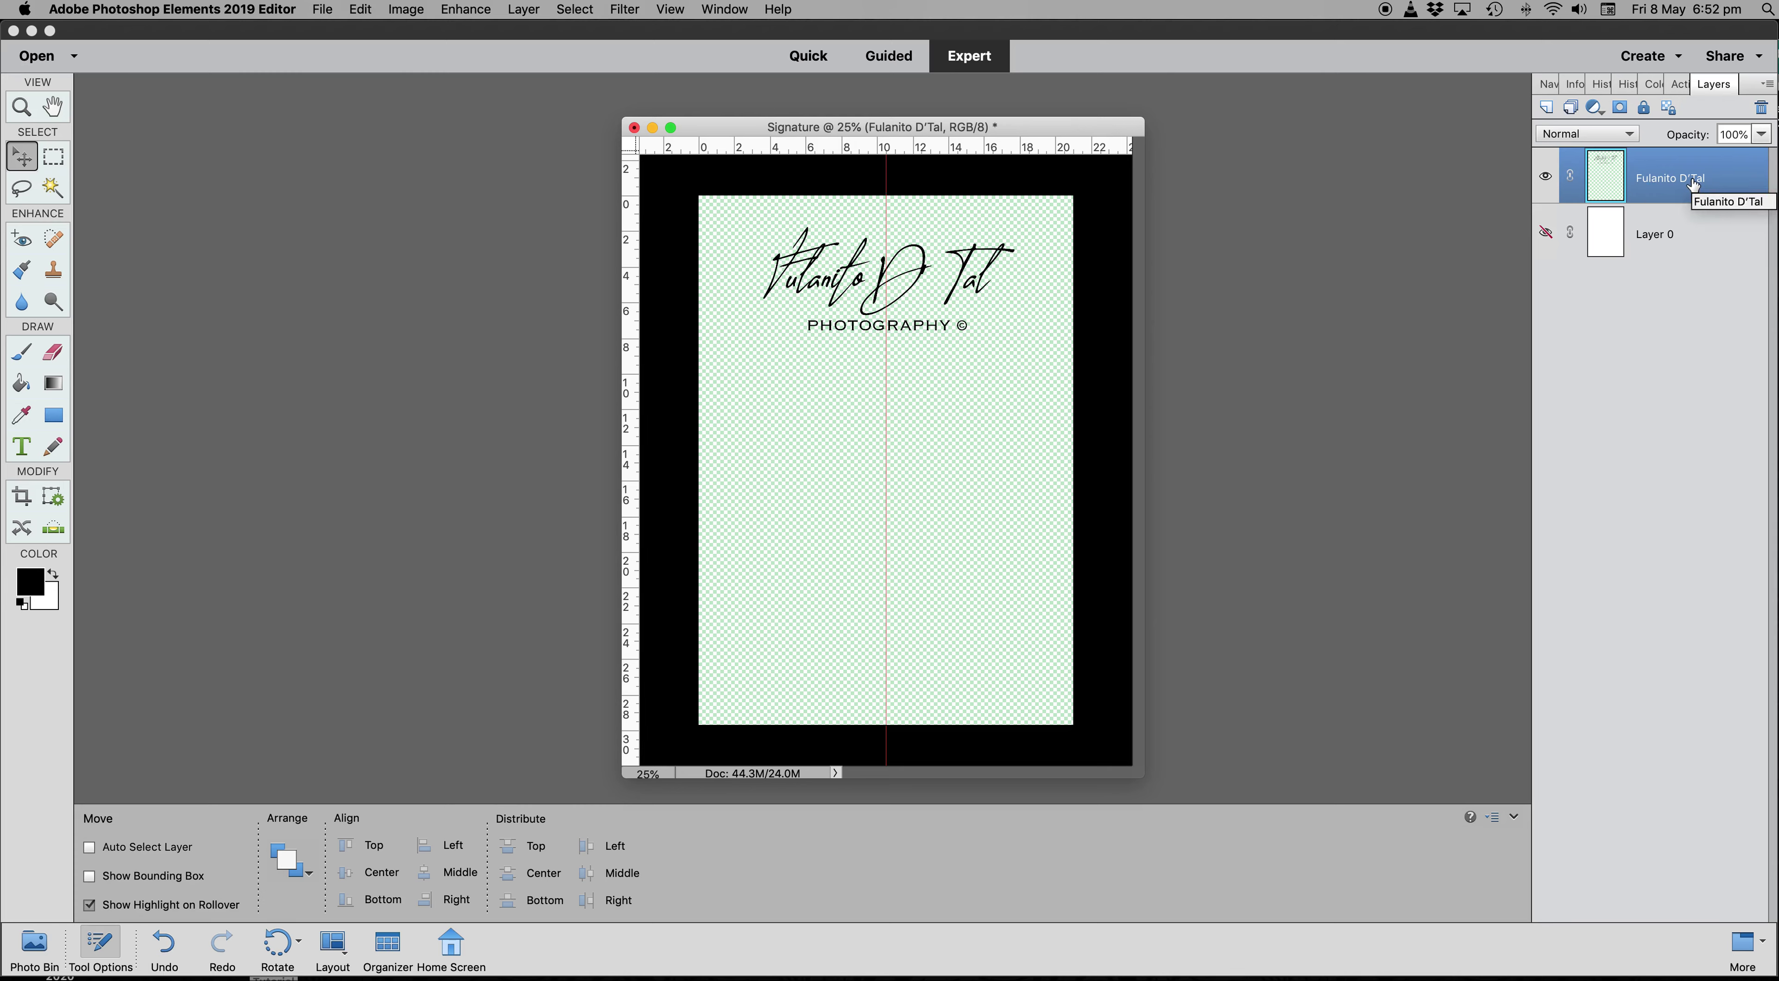
pyautogui.press('super+t')
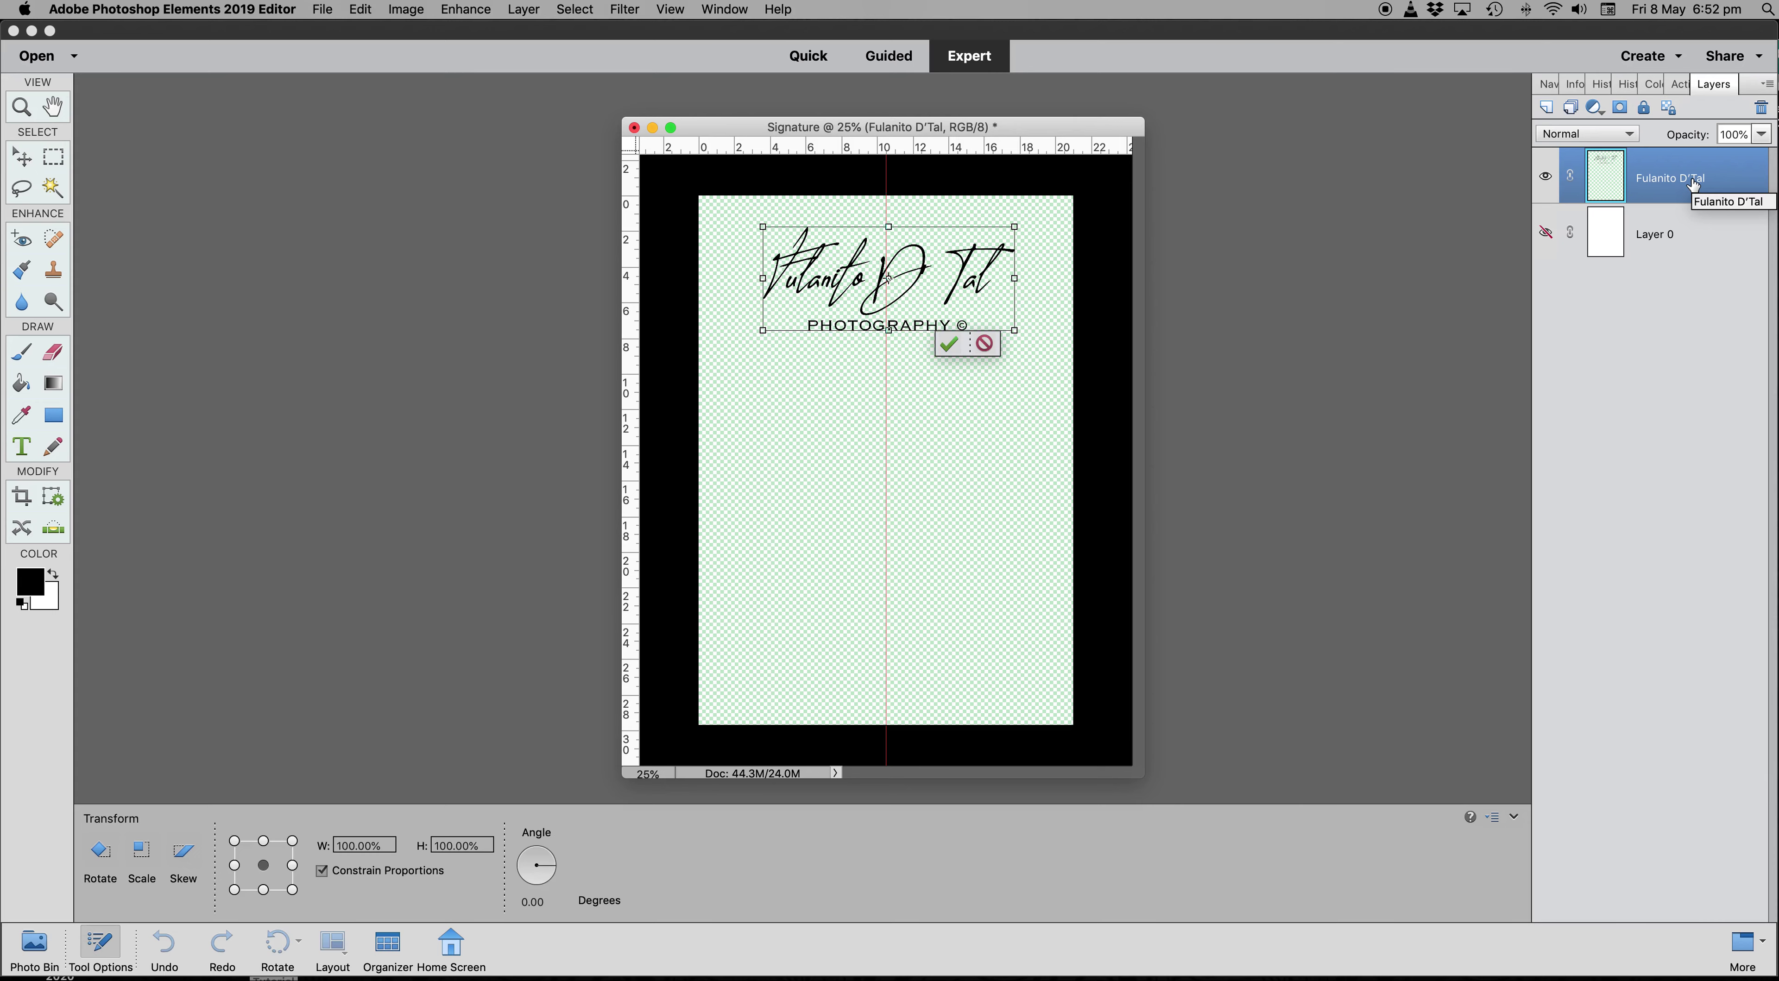
pyautogui.click(1015, 226)
pyautogui.moveTo(1015, 226); pyautogui.dragTo(954, 290)
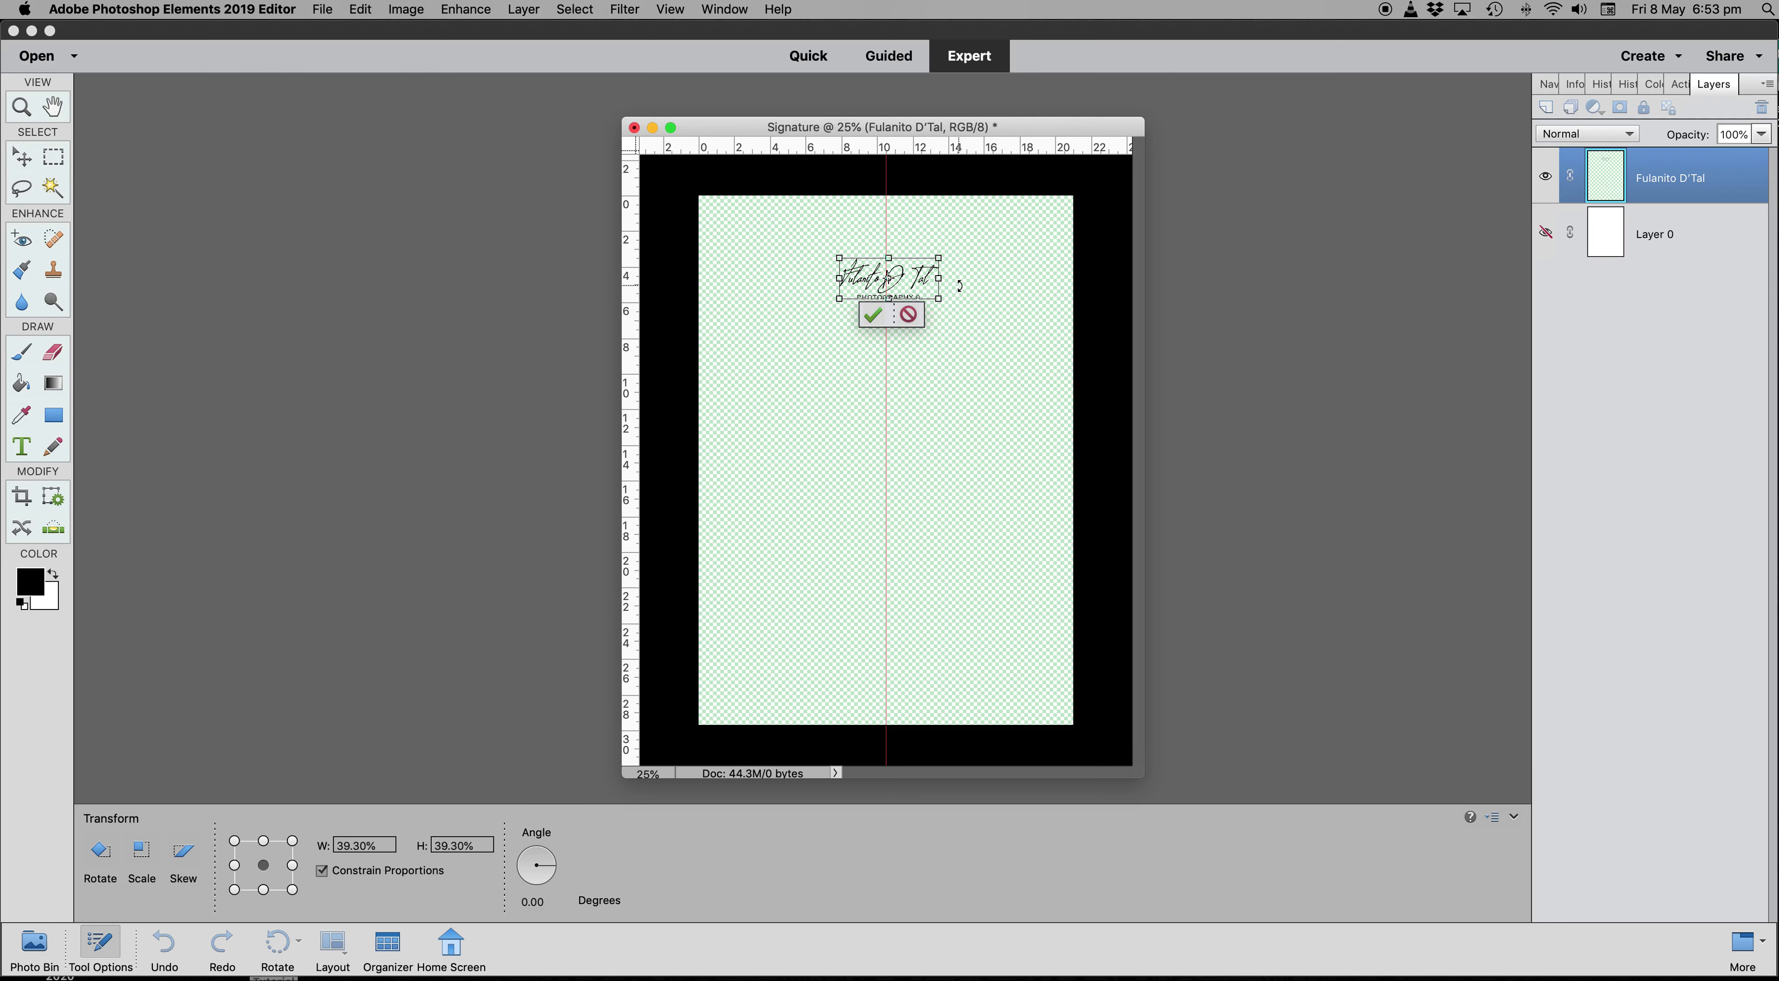
pyautogui.click(874, 316)
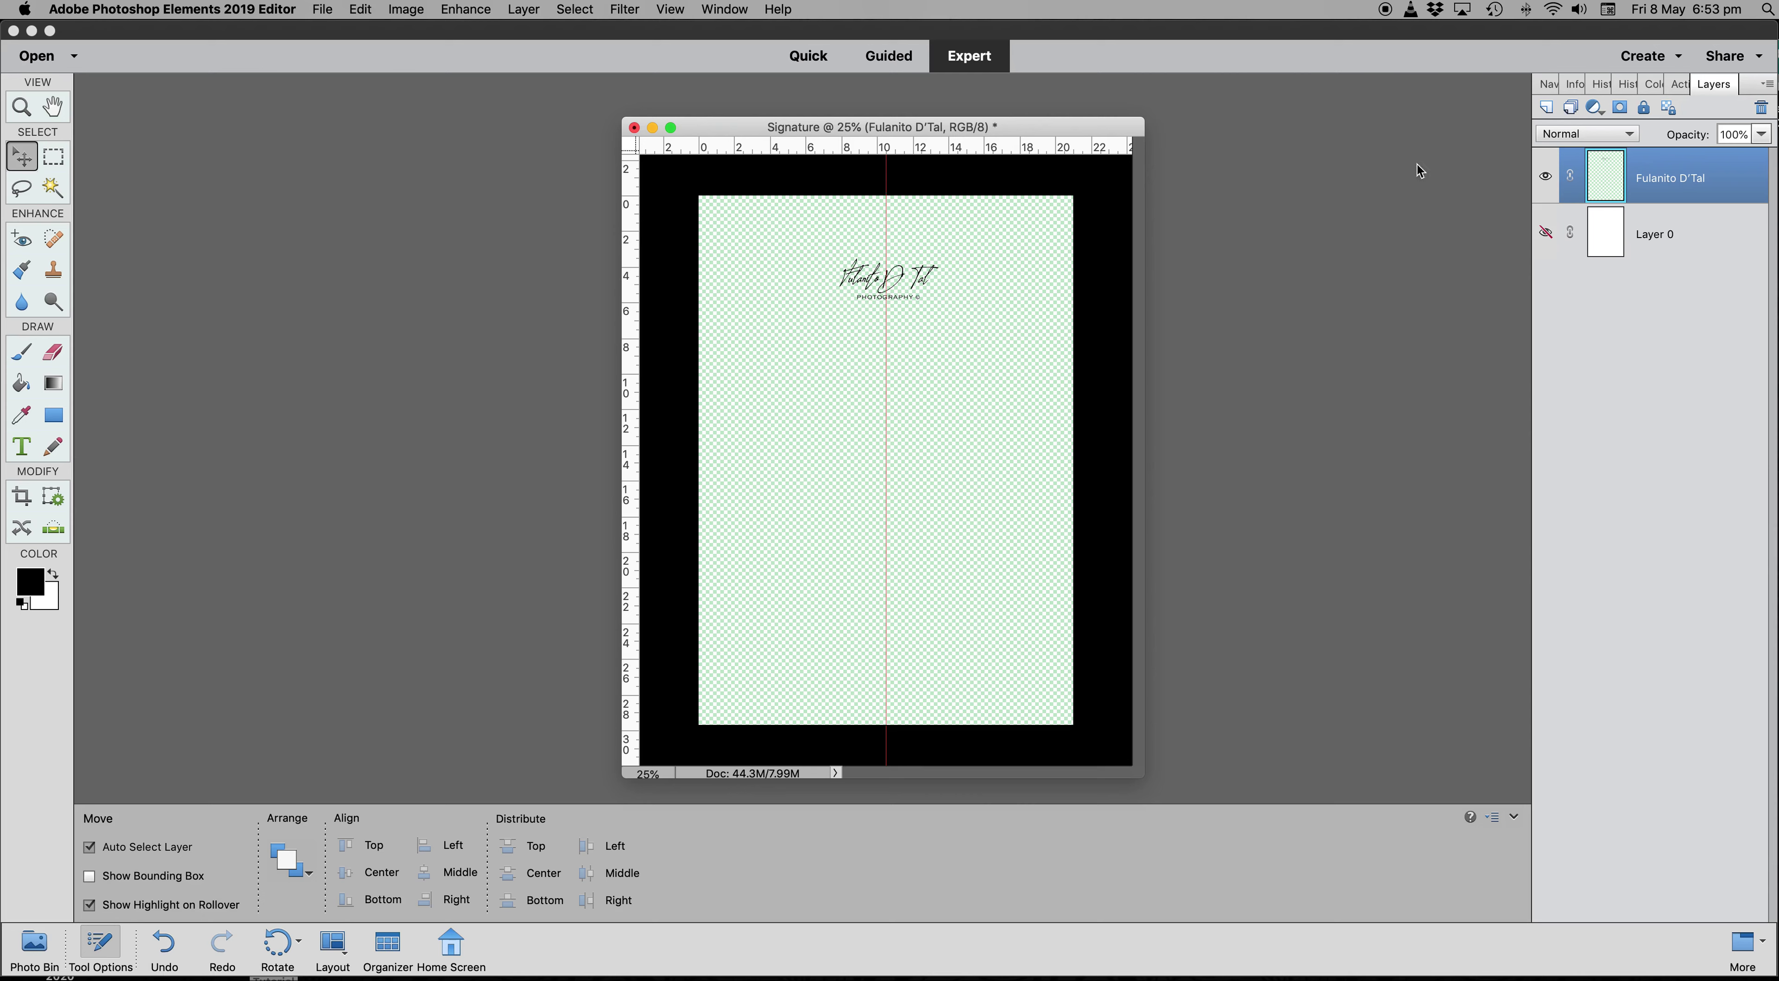
# Select the crossbar letter of the surname with the Magic Wand and extend the selection to all similar black lettering of the signature.
pyautogui.click(1549, 84)
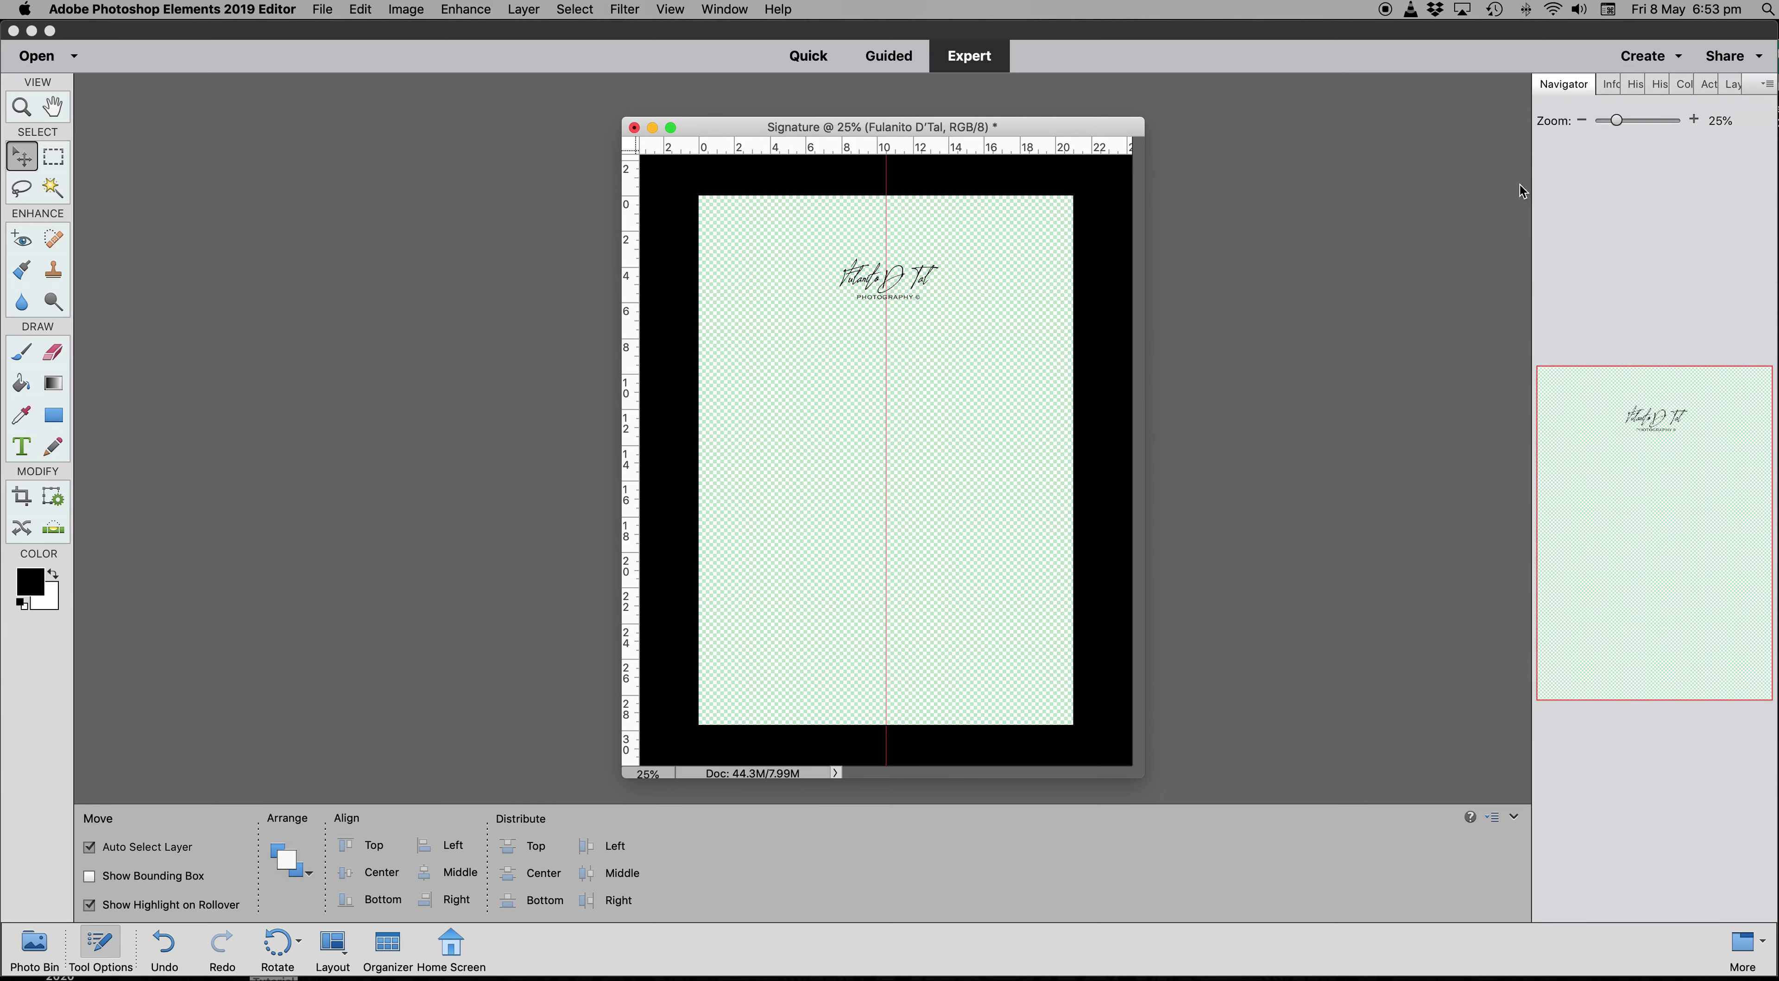
pyautogui.moveTo(1619, 122); pyautogui.dragTo(1642, 124)
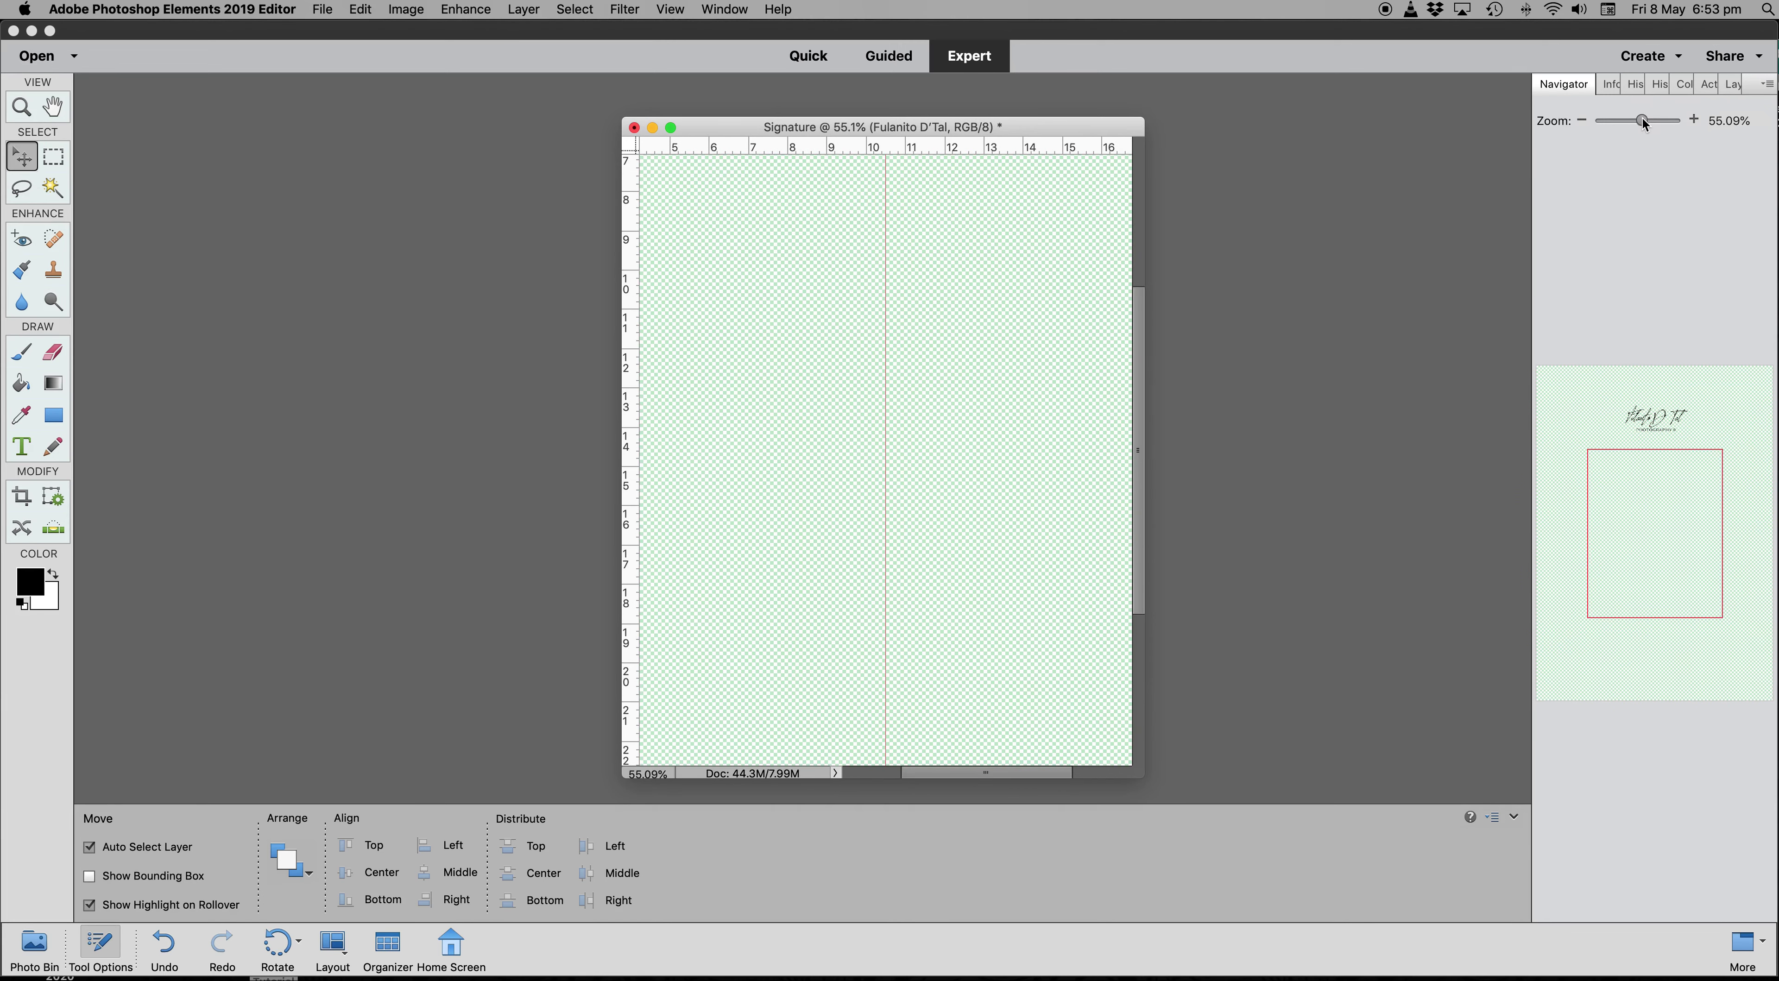
pyautogui.moveTo(1680, 584)
pyautogui.mouseDown()
pyautogui.moveTo(1660, 415)
pyautogui.moveTo(1670, 477)
pyautogui.moveTo(1678, 443)
pyautogui.mouseUp()
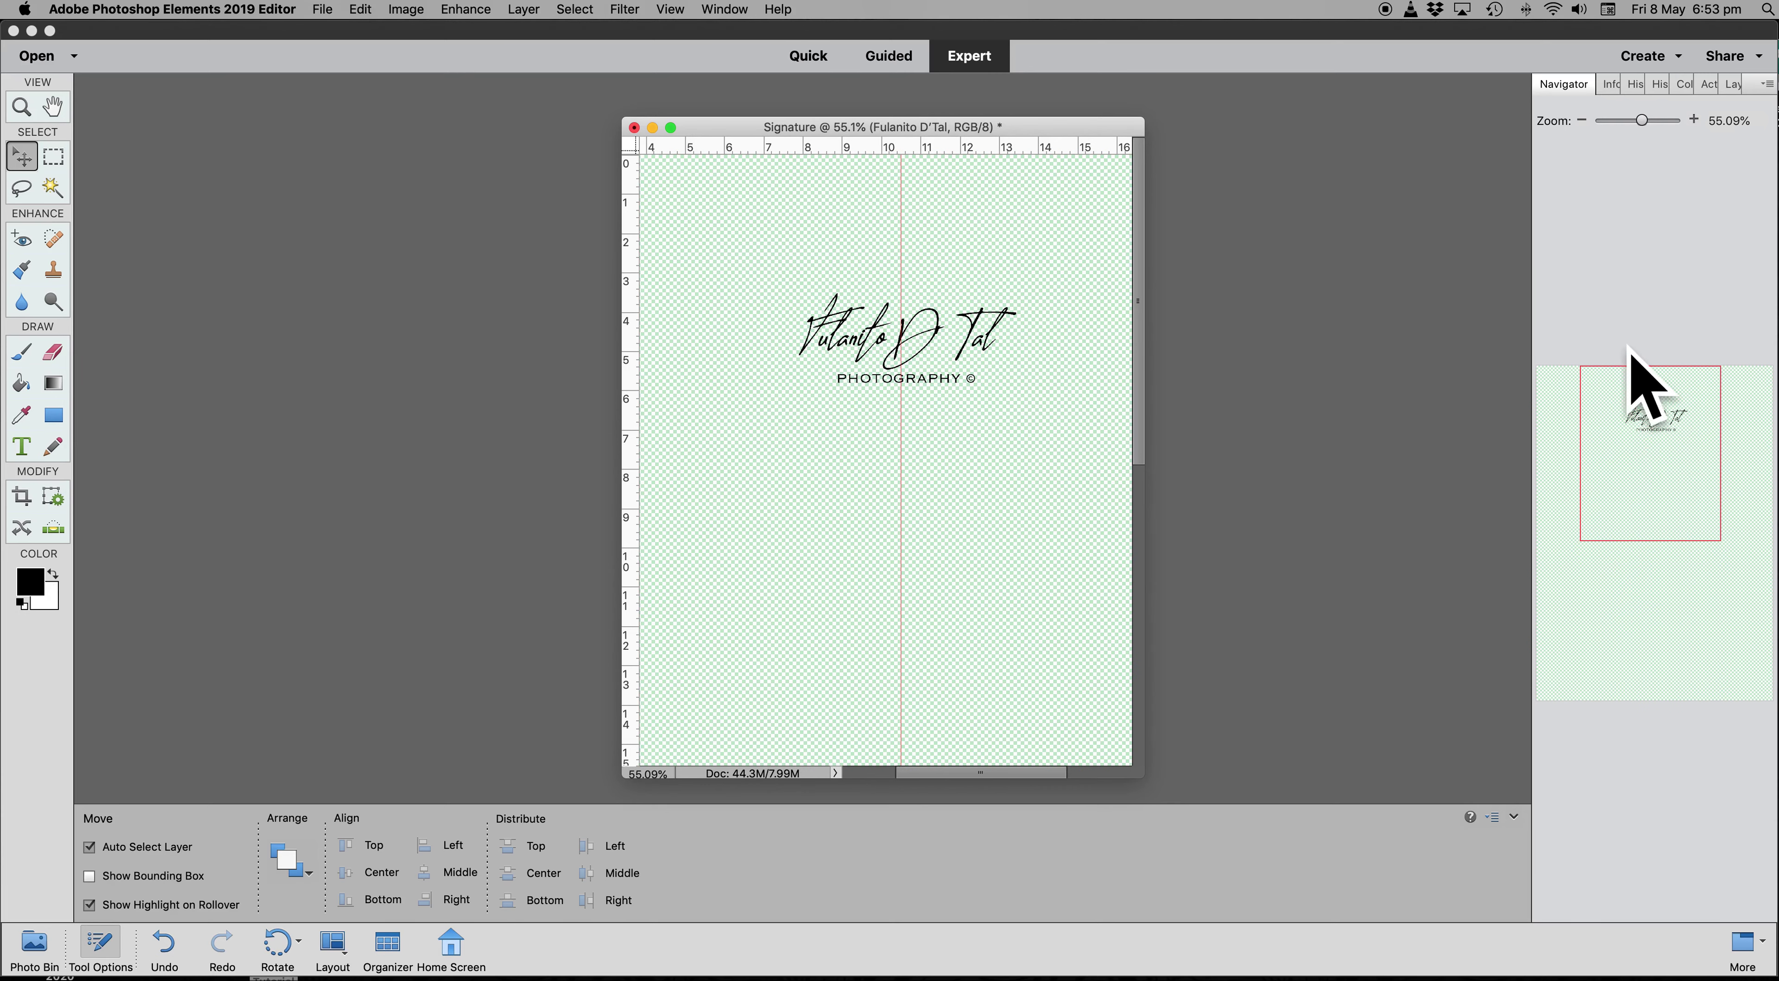
pyautogui.moveTo(1645, 121); pyautogui.dragTo(1660, 125)
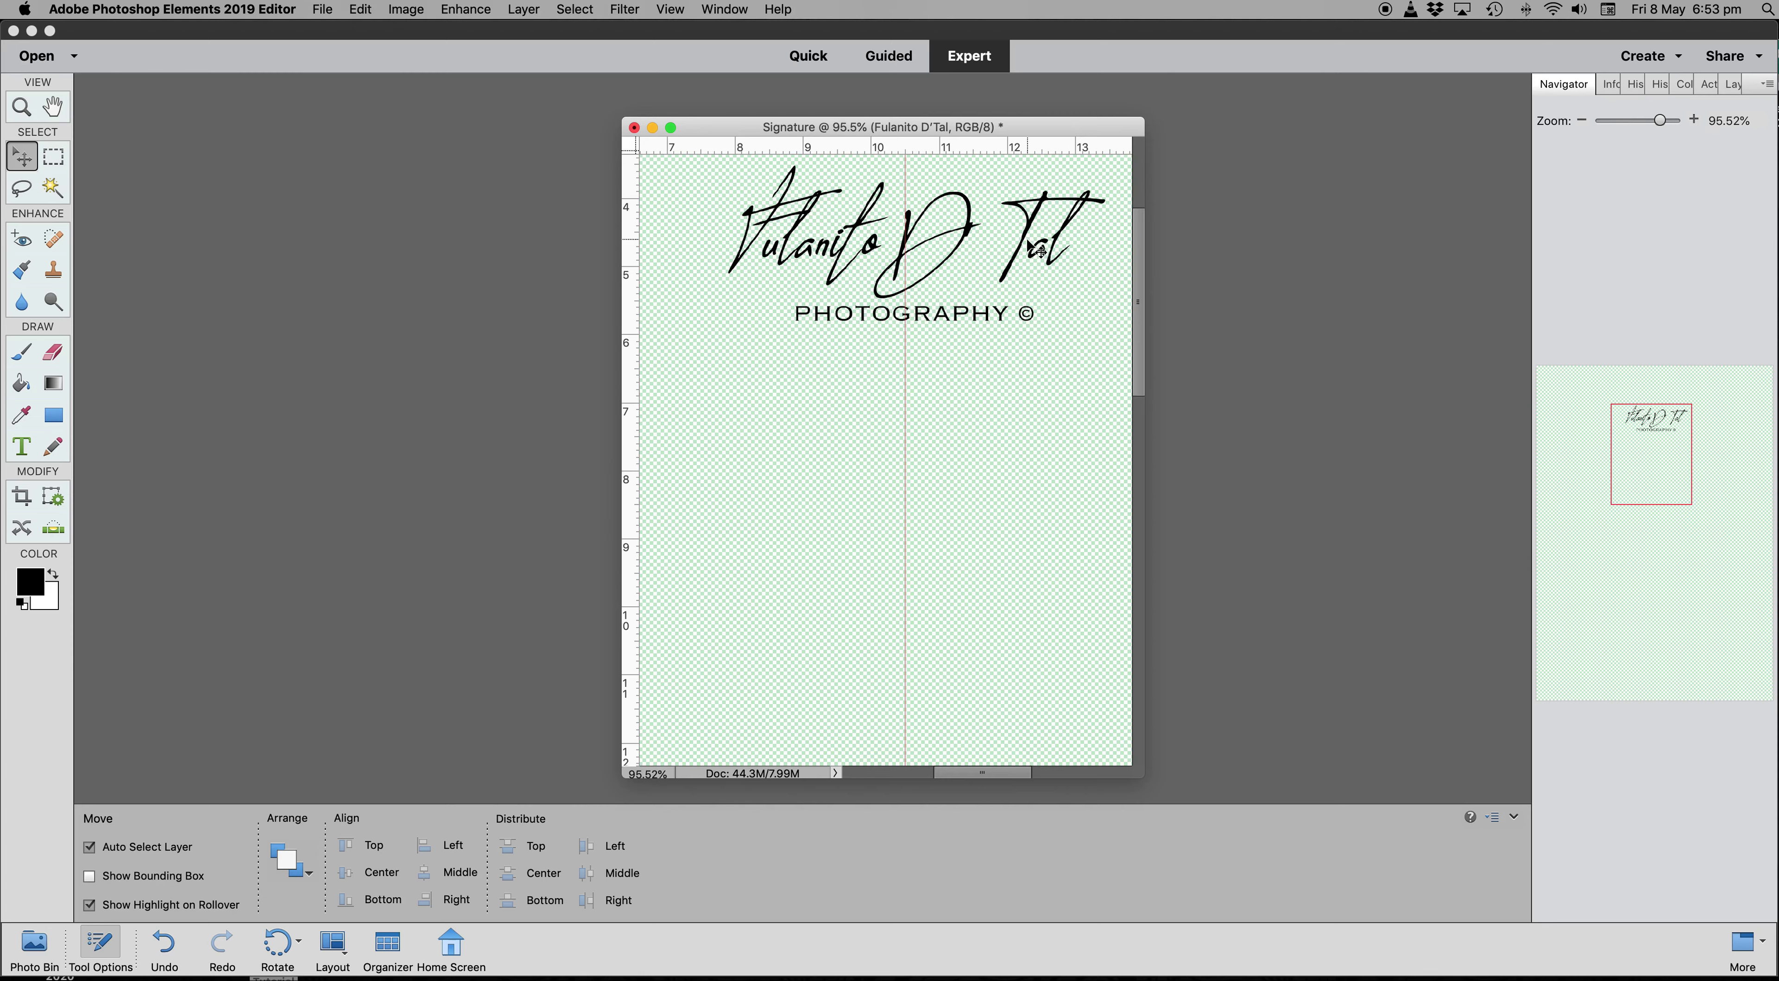
pyautogui.click(52, 187)
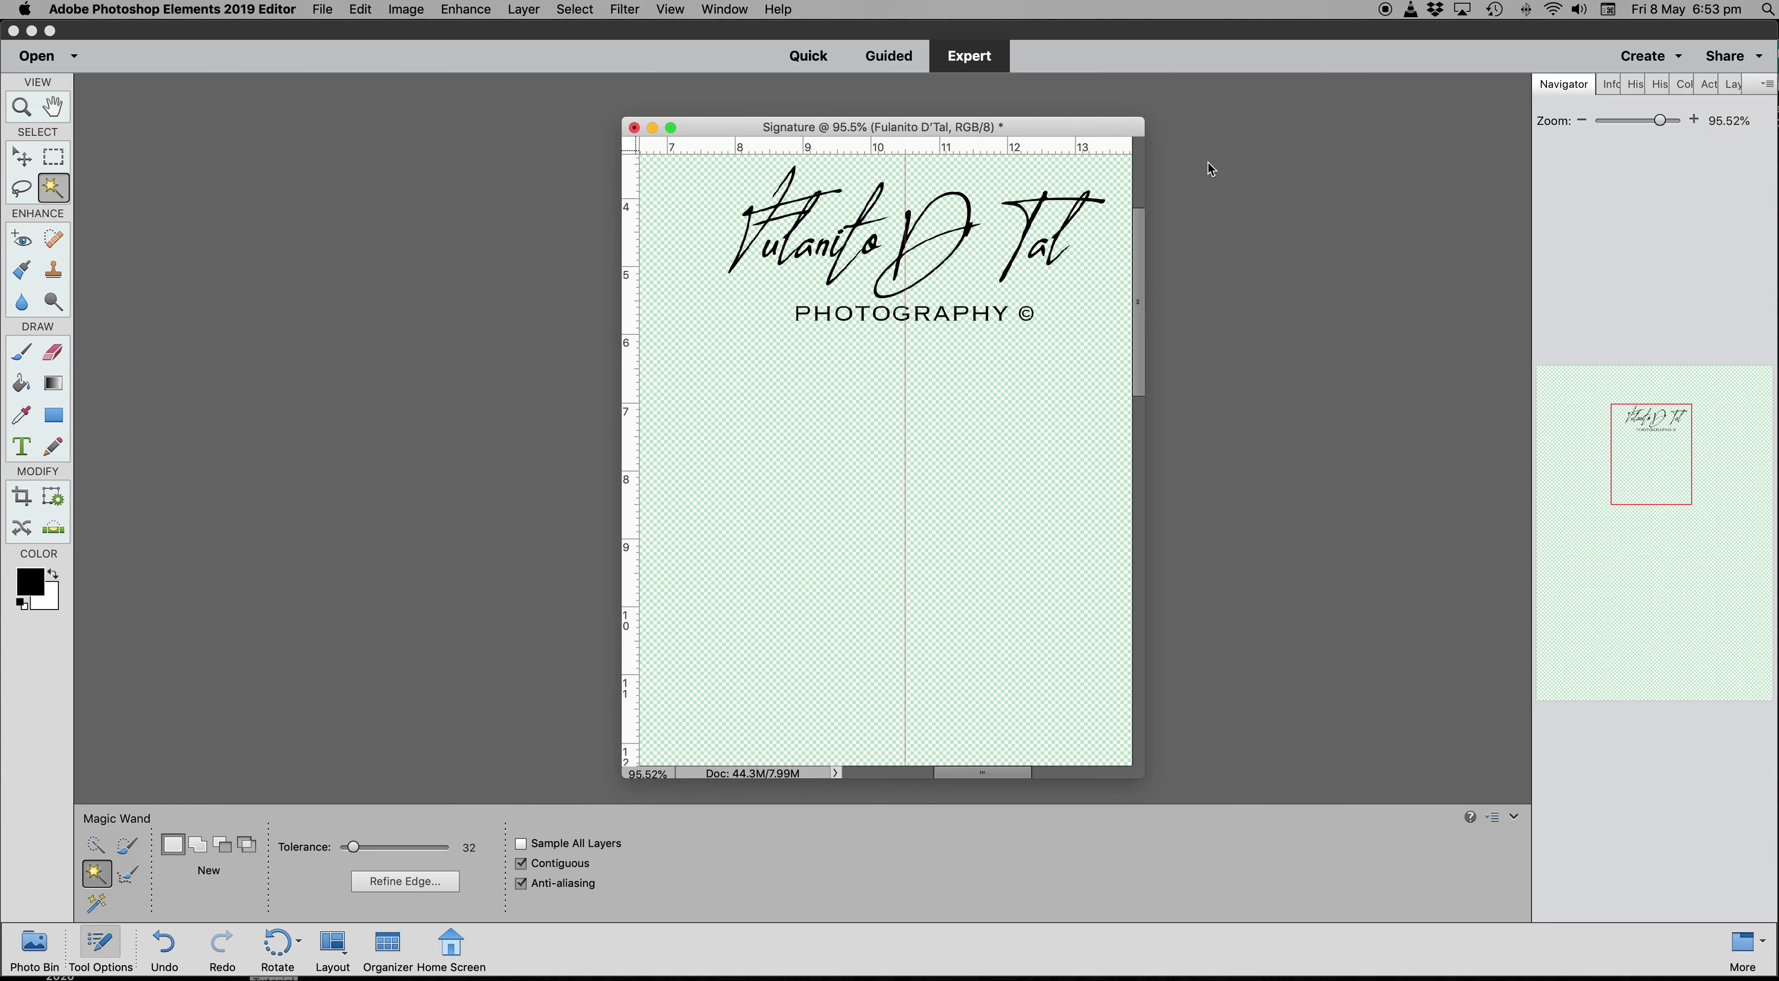
pyautogui.click(1046, 204)
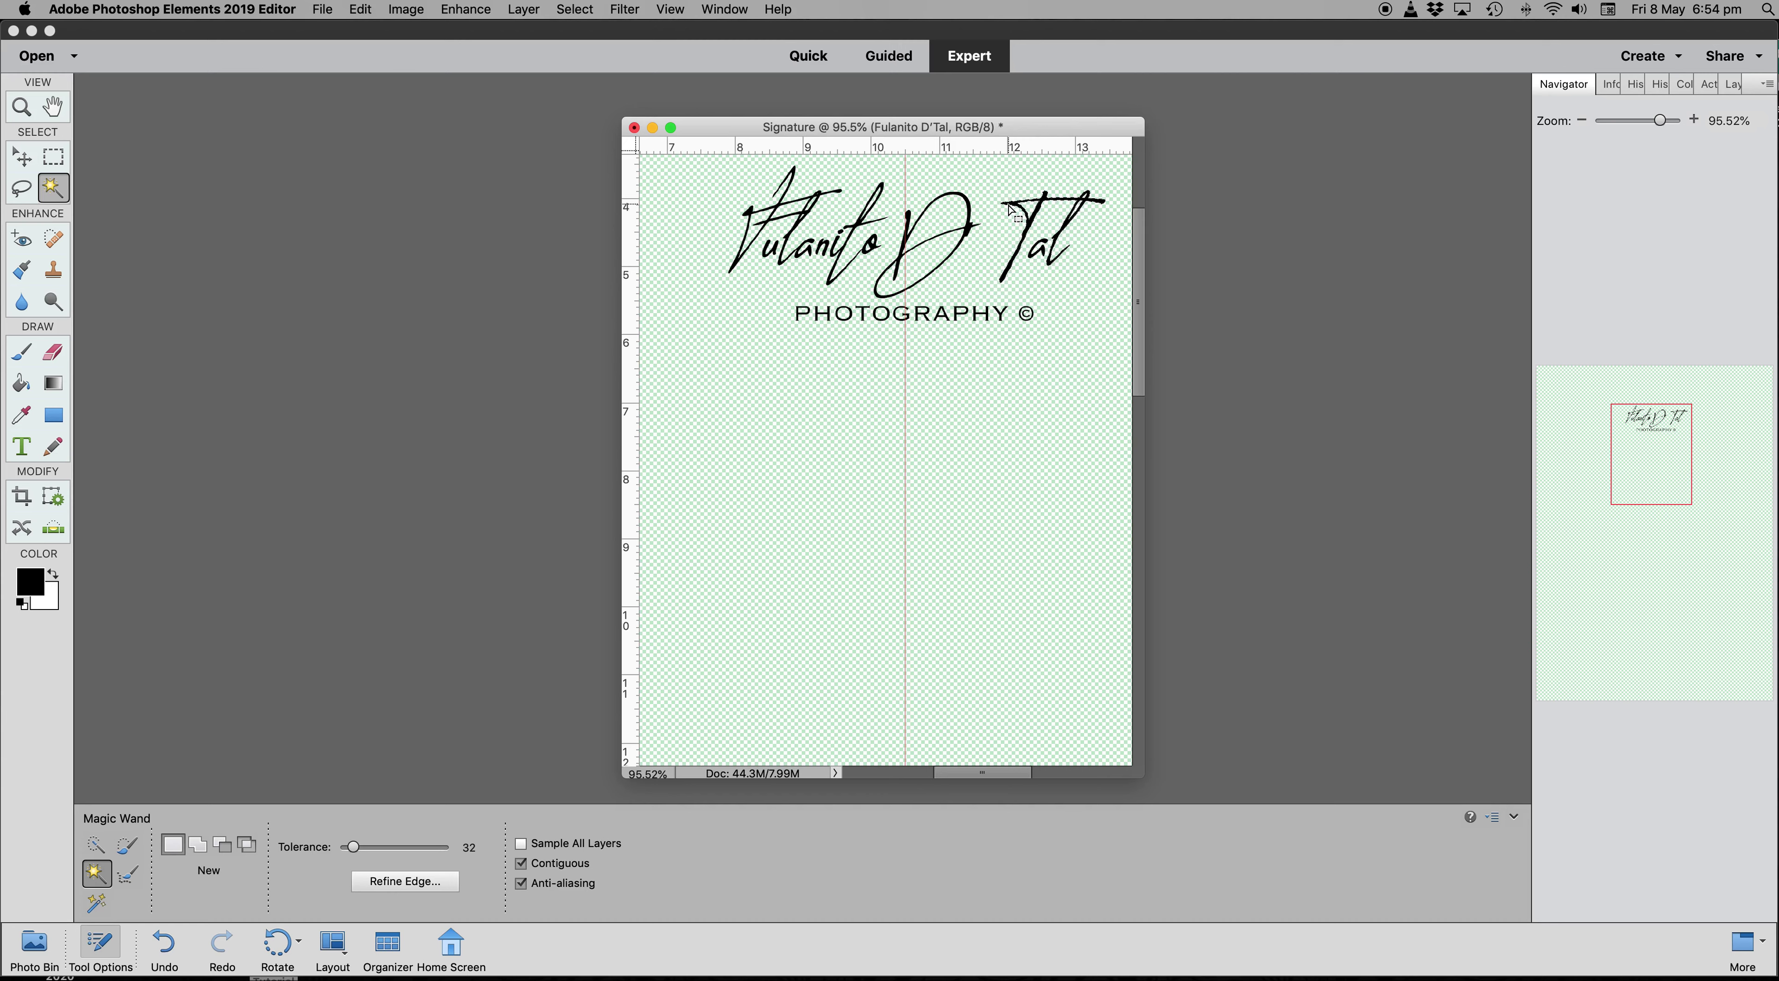
pyautogui.rightClick(1009, 211)
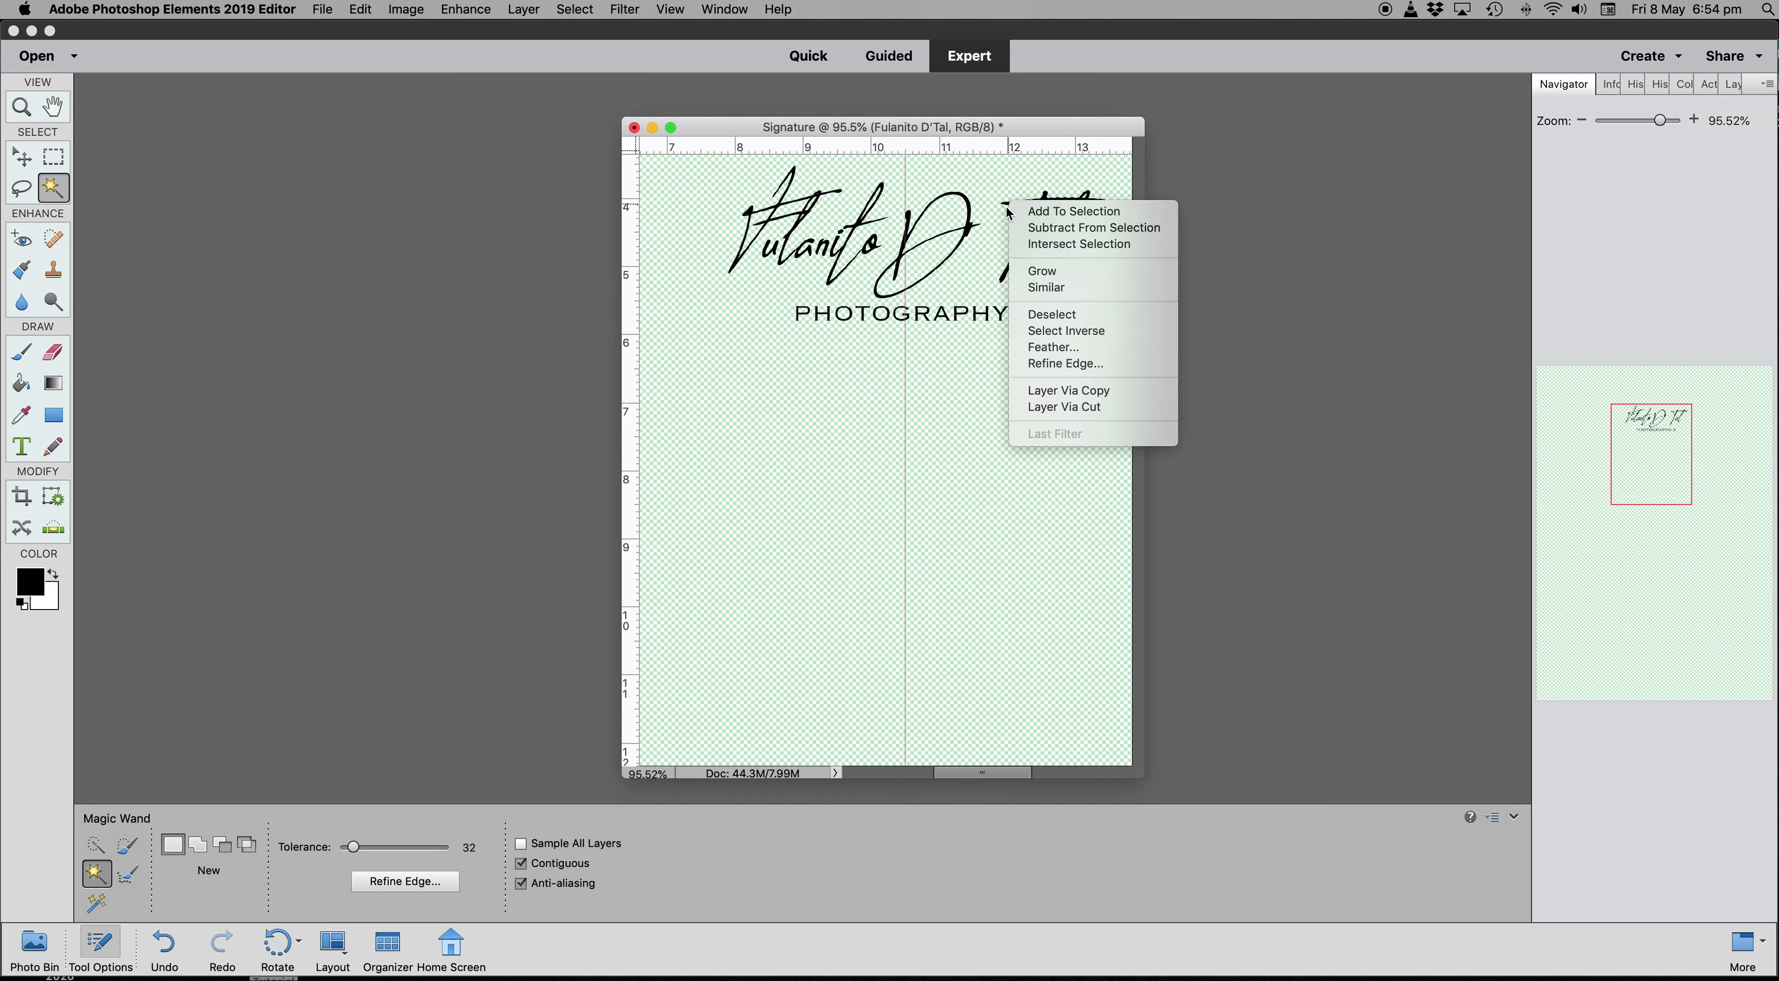
pyautogui.click(1061, 289)
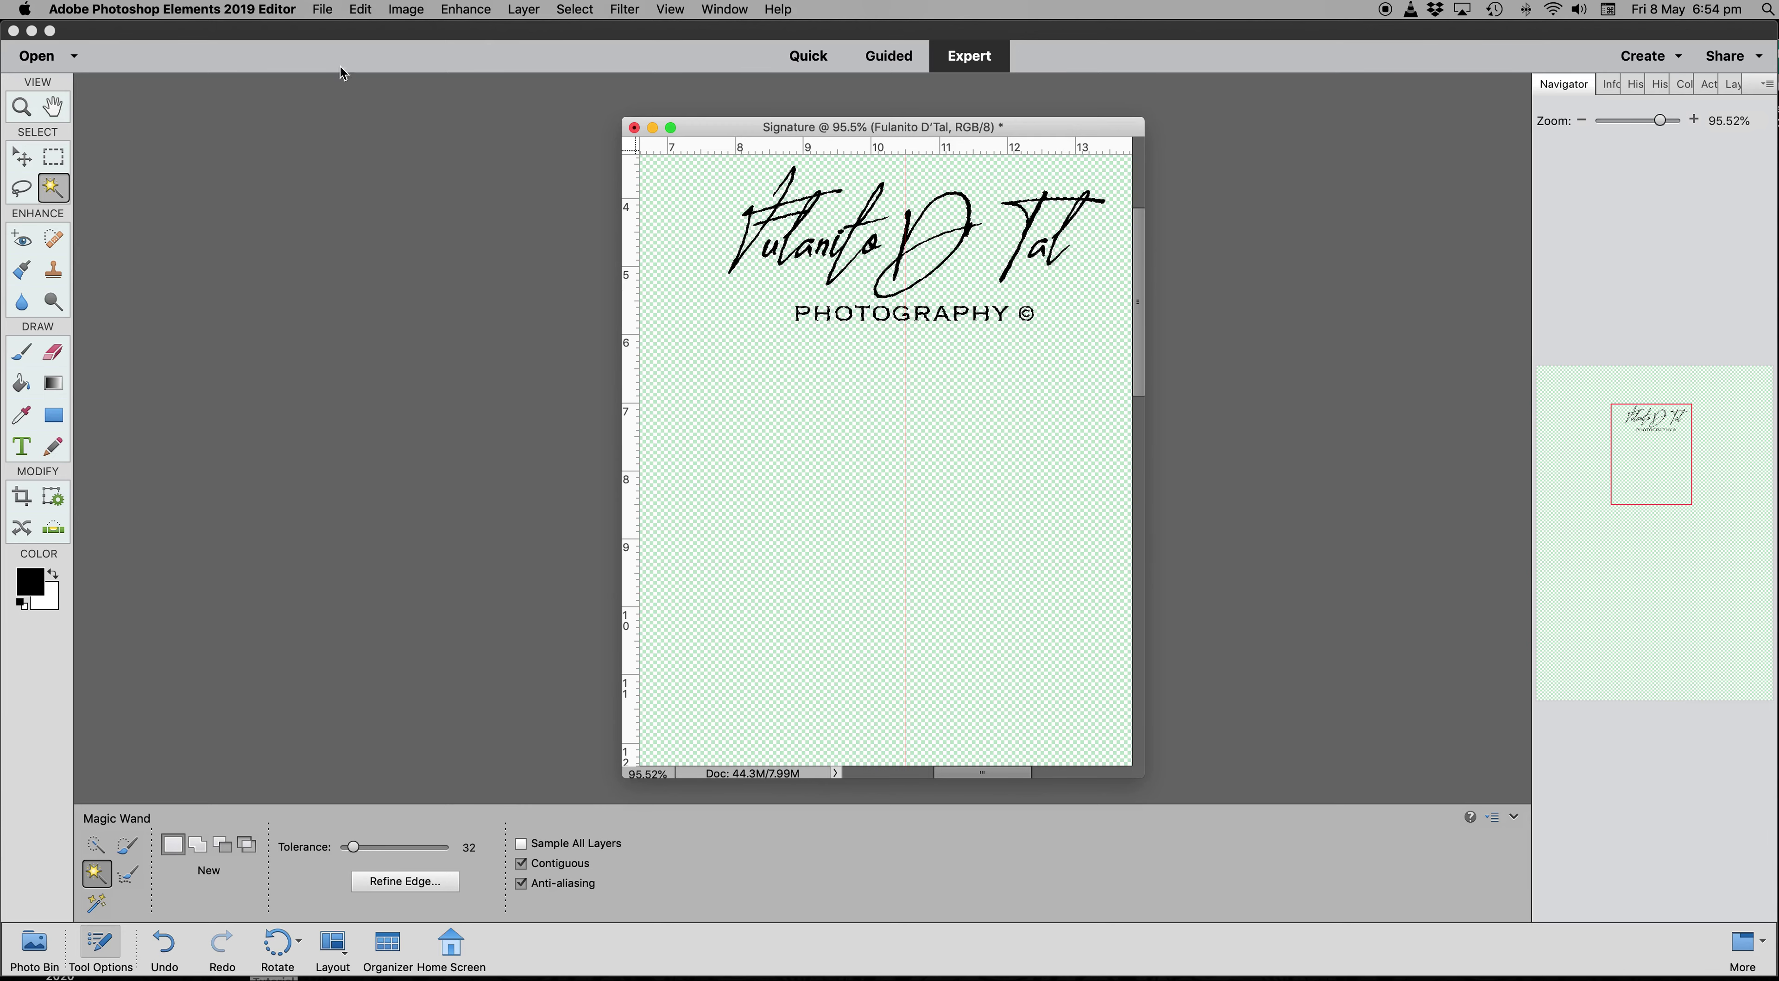
# Define a brush from the selected signature and name it Signature Copy Right.
pyautogui.click(361, 10)
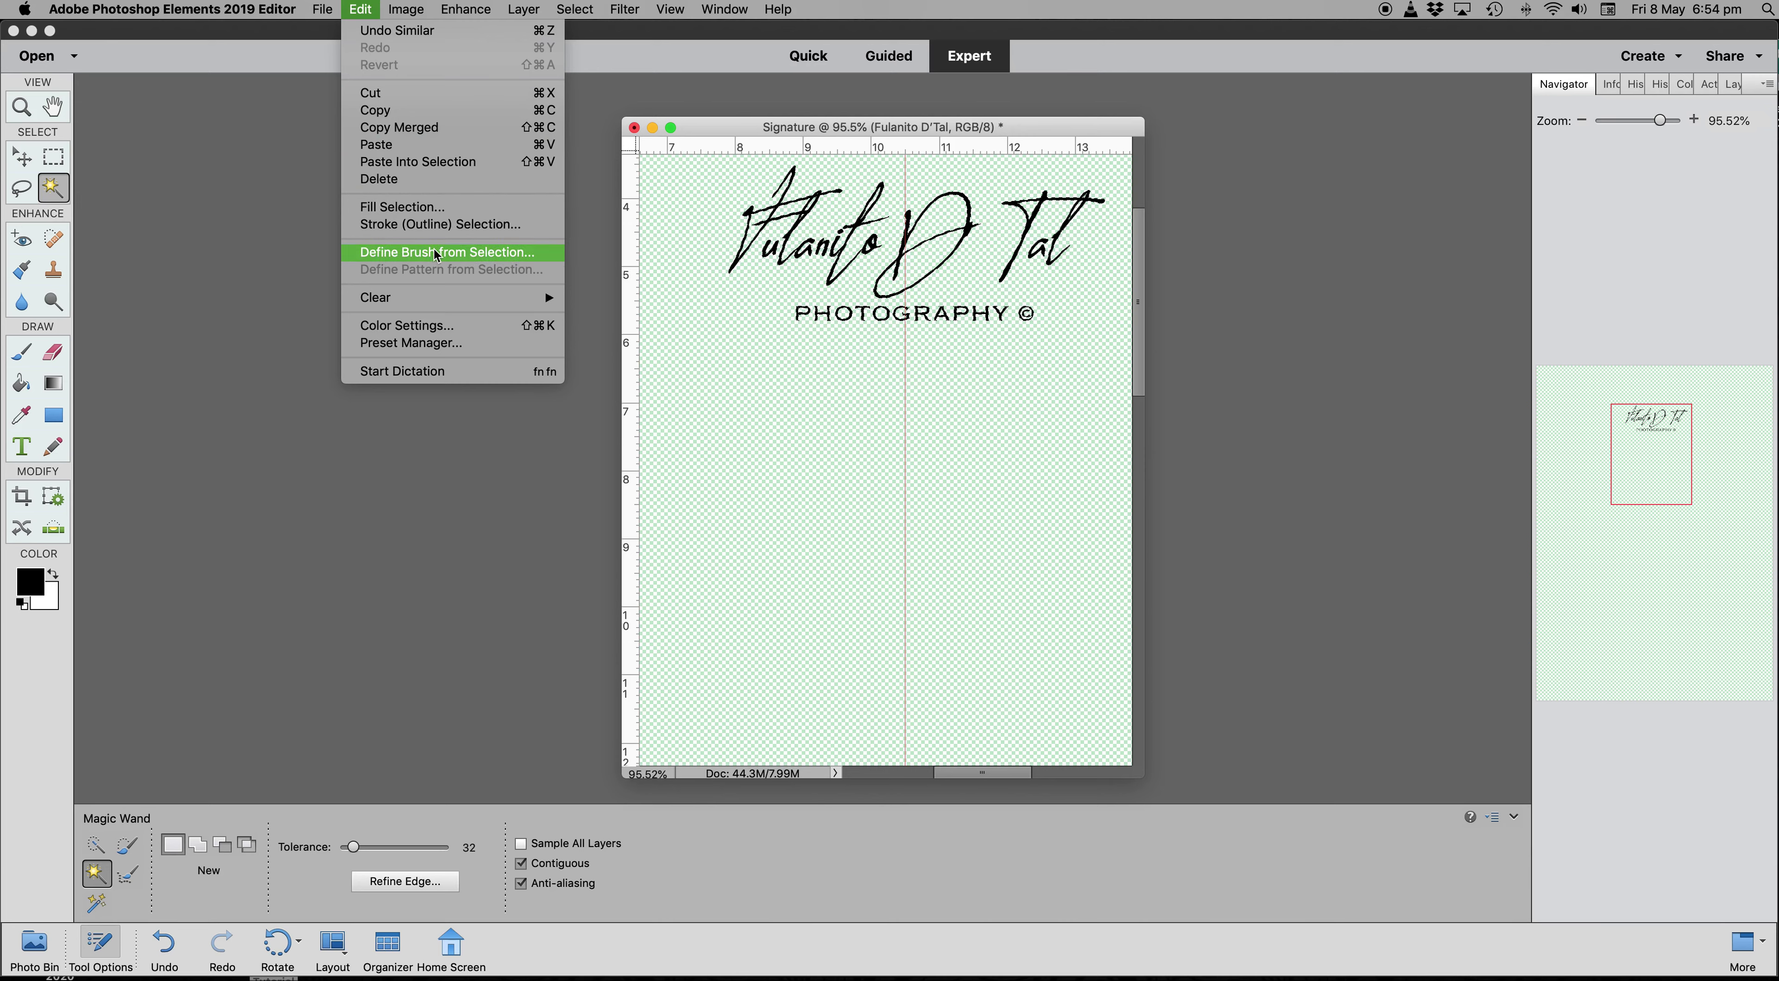
pyautogui.click(426, 253)
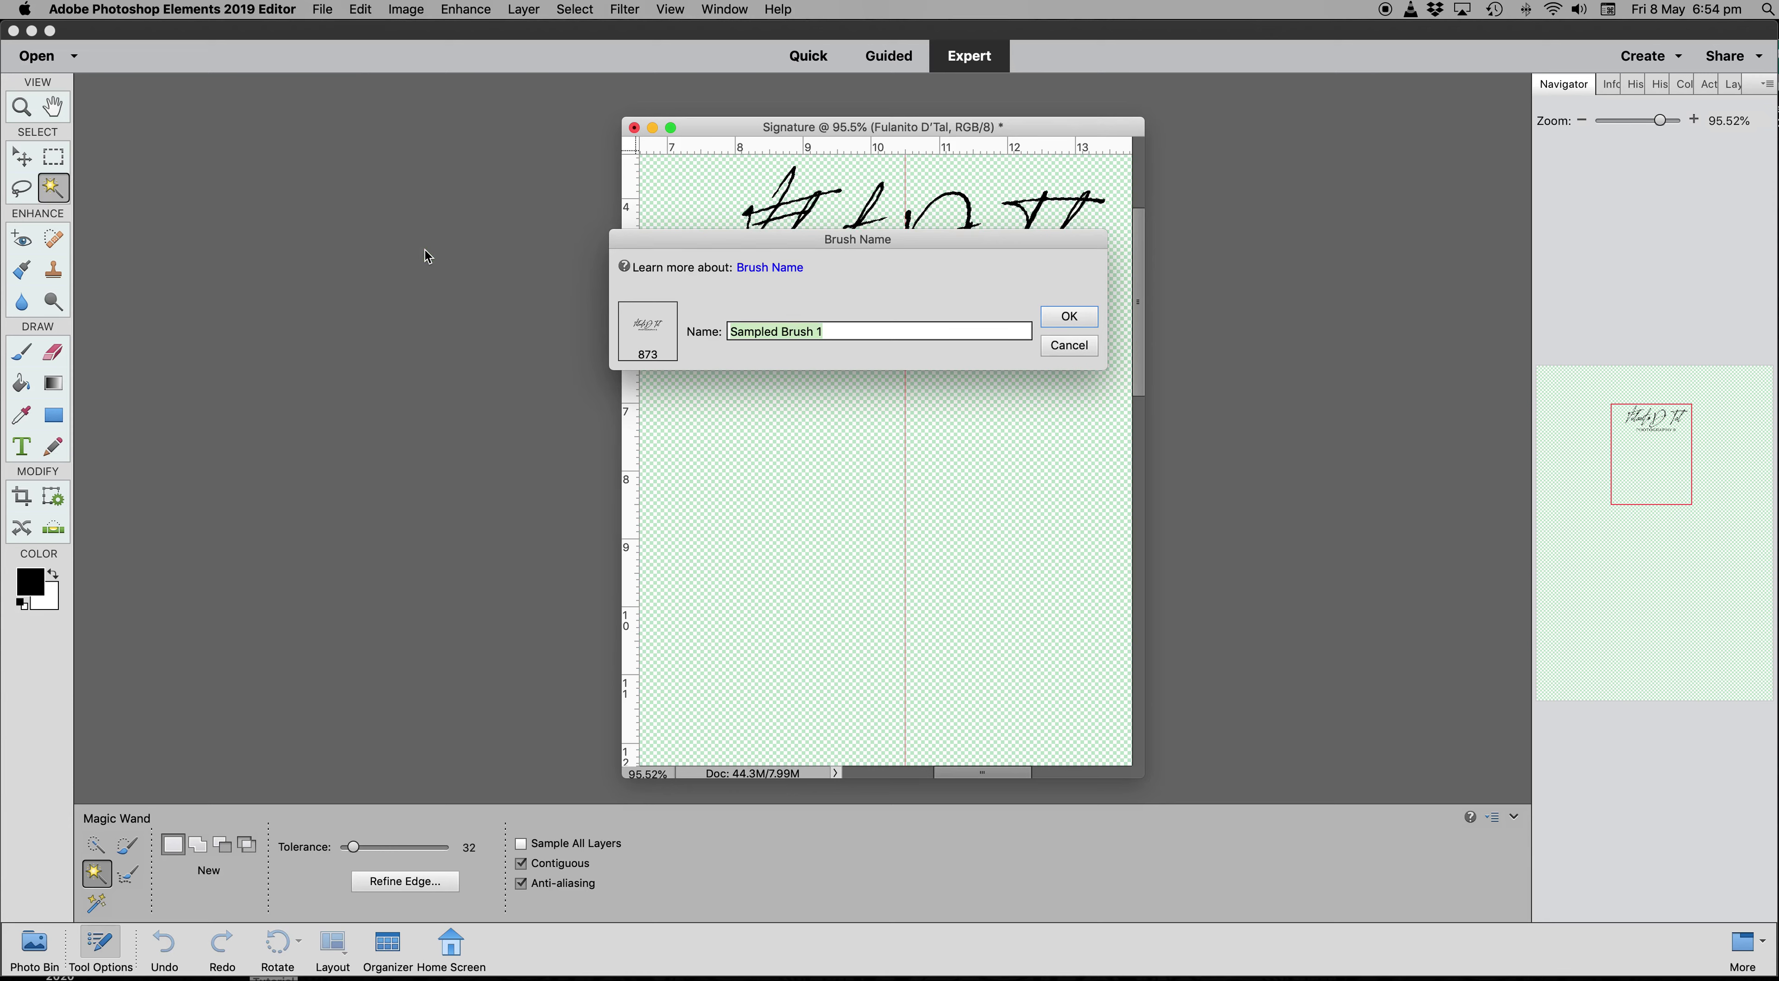
pyautogui.write('Signature Cop')
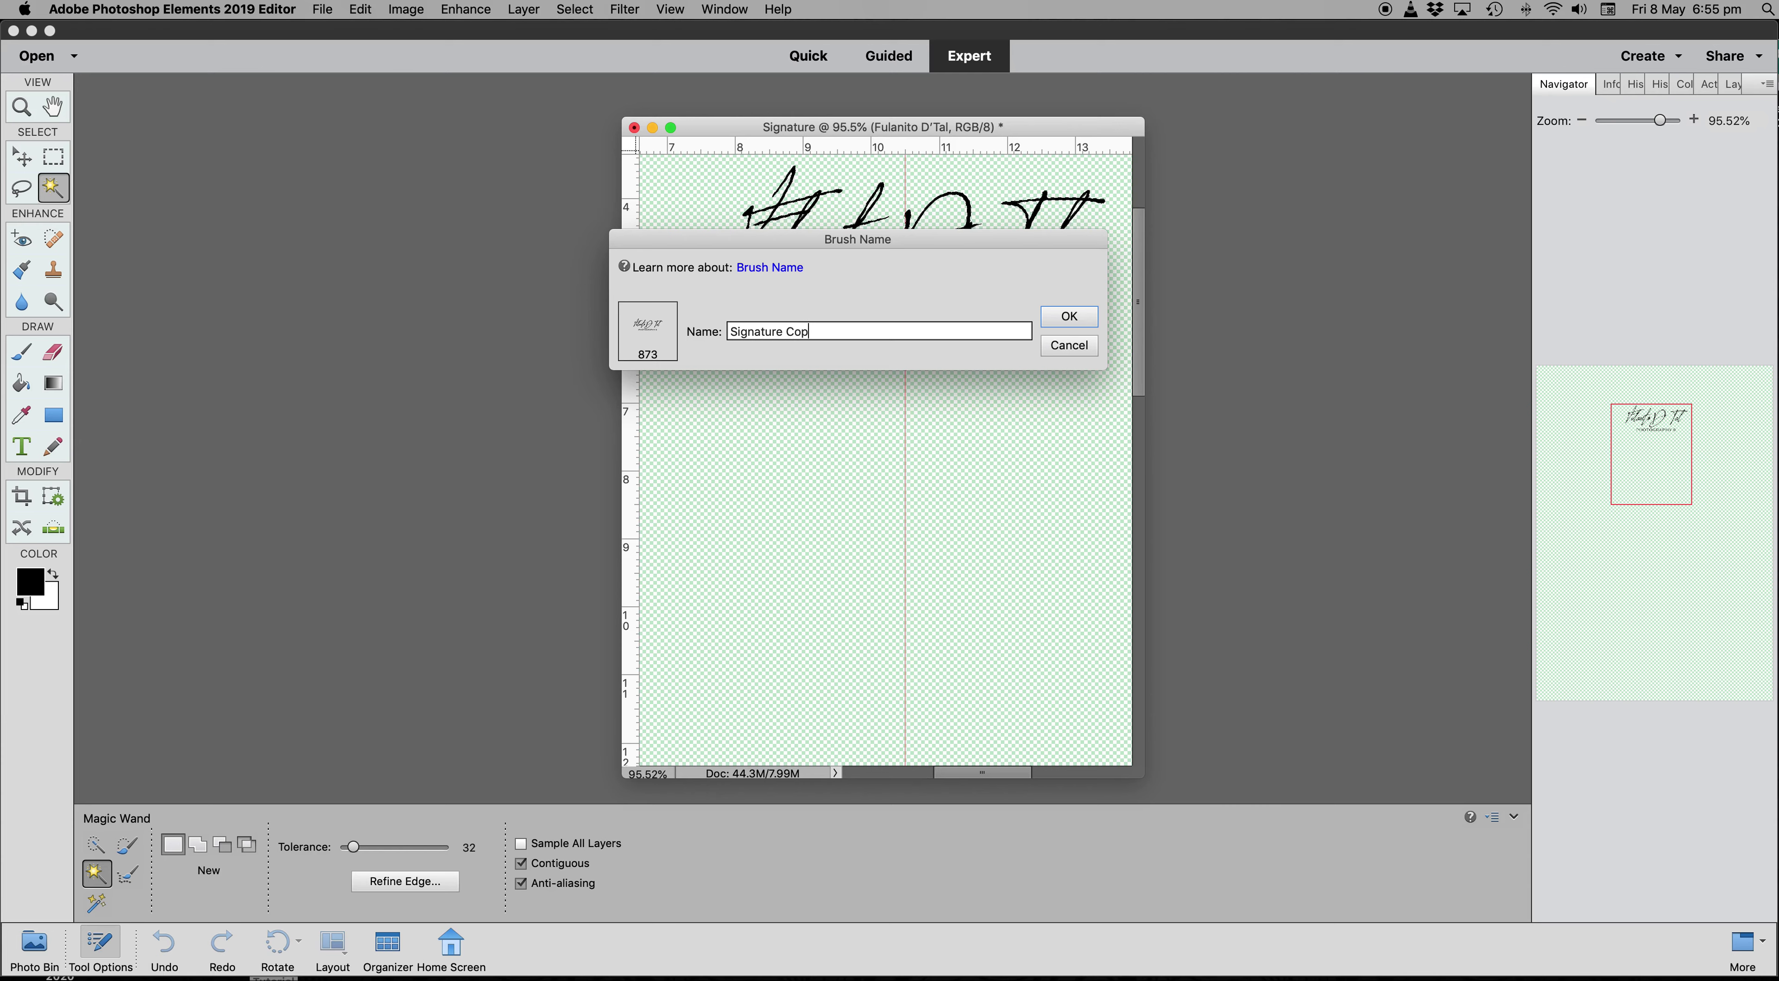
pyautogui.write('y Right')
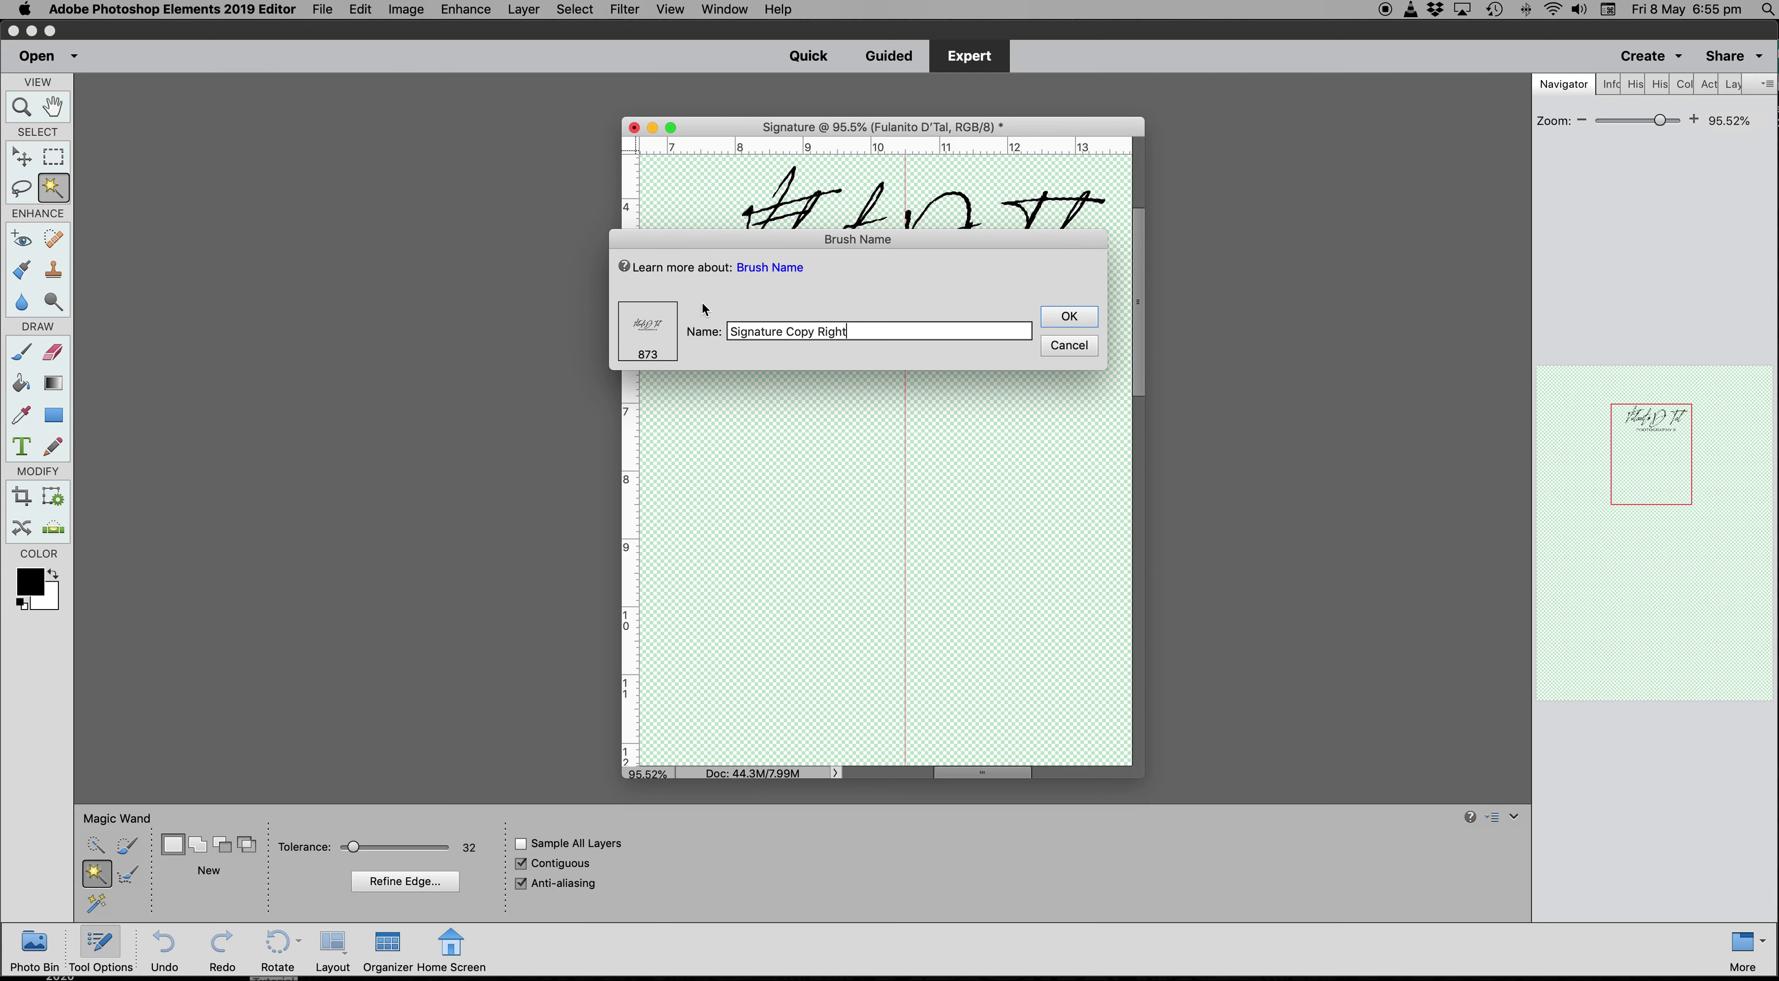
pyautogui.click(1078, 322)
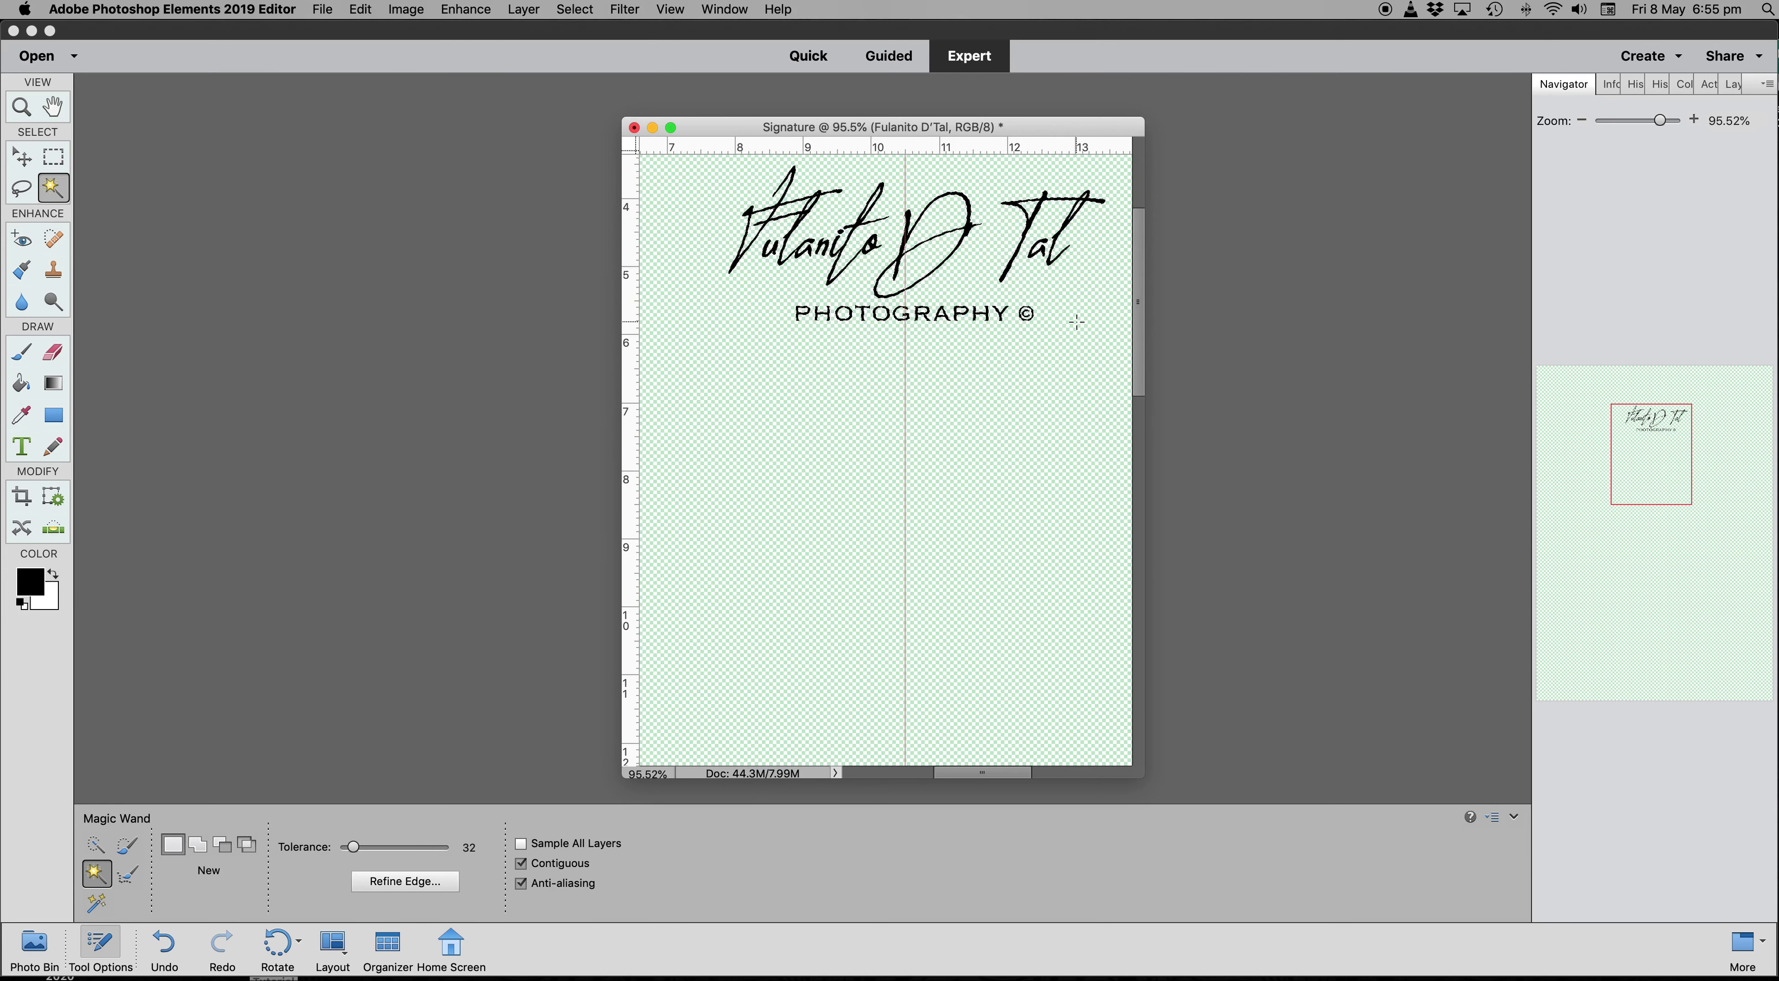
# Close the Signature document without saving and open PsEl_ARB8075.psd from the Photos developed folder in PS Elements Tutorial.
pyautogui.click(634, 127)
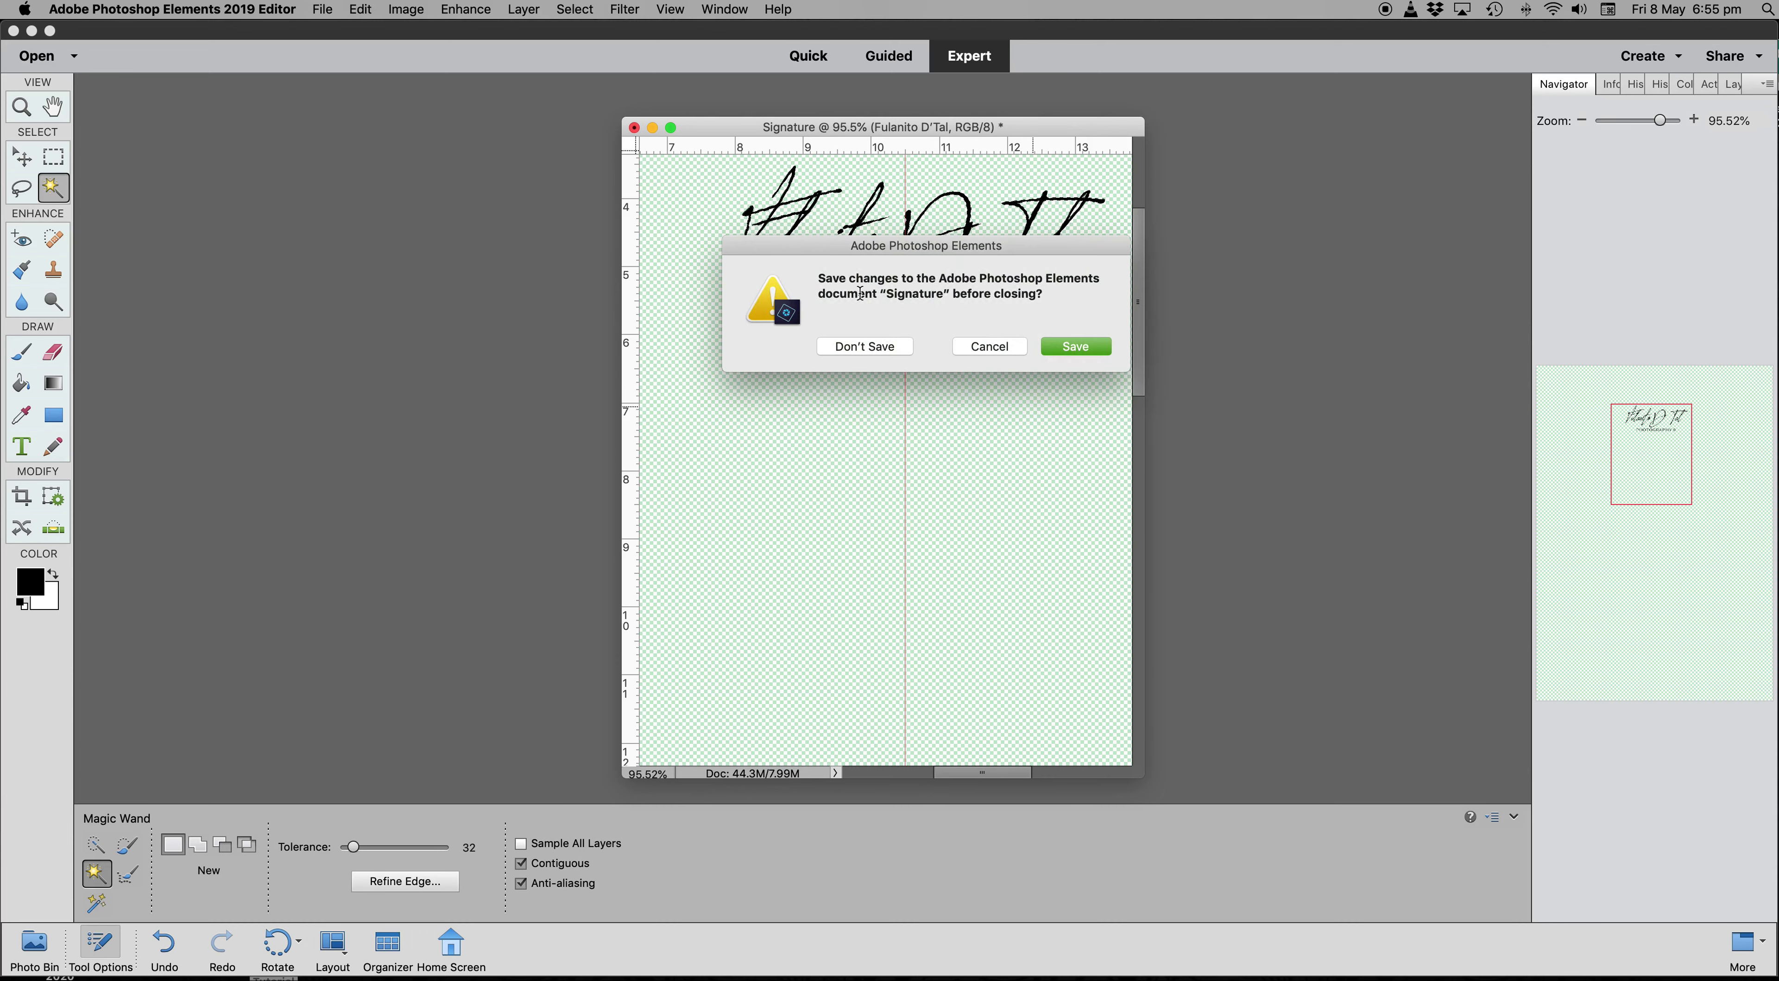
pyautogui.click(872, 347)
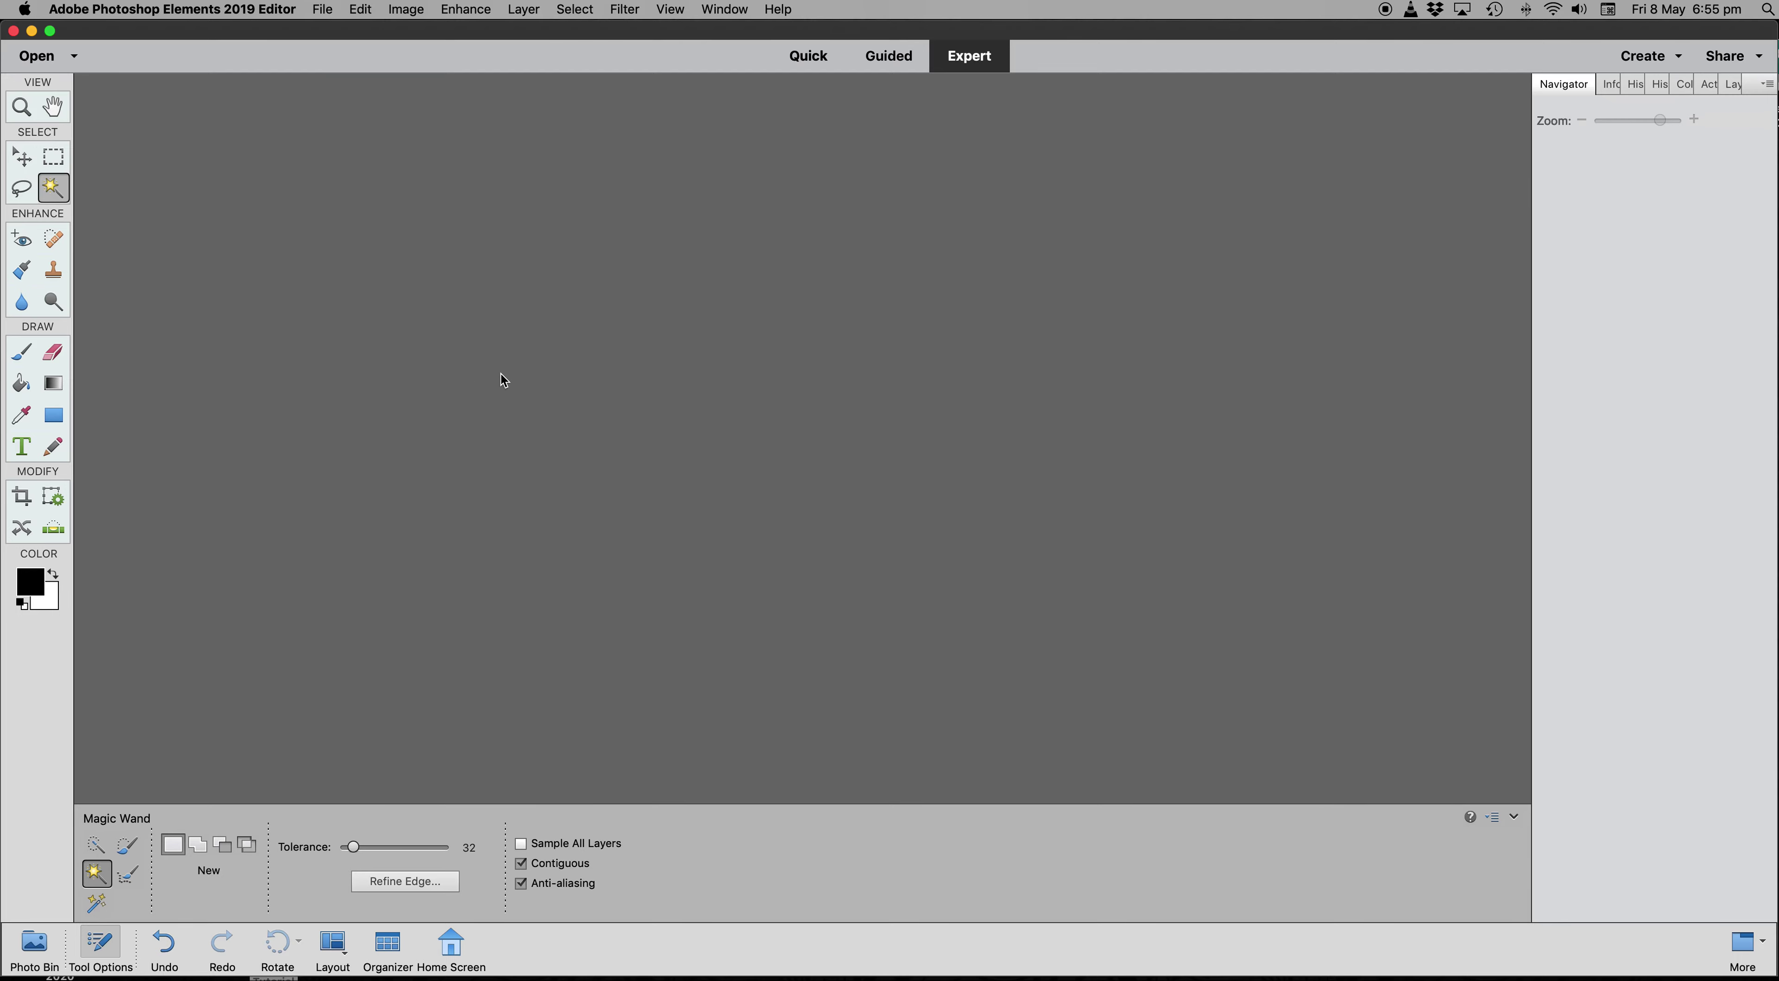
pyautogui.press('super+o')
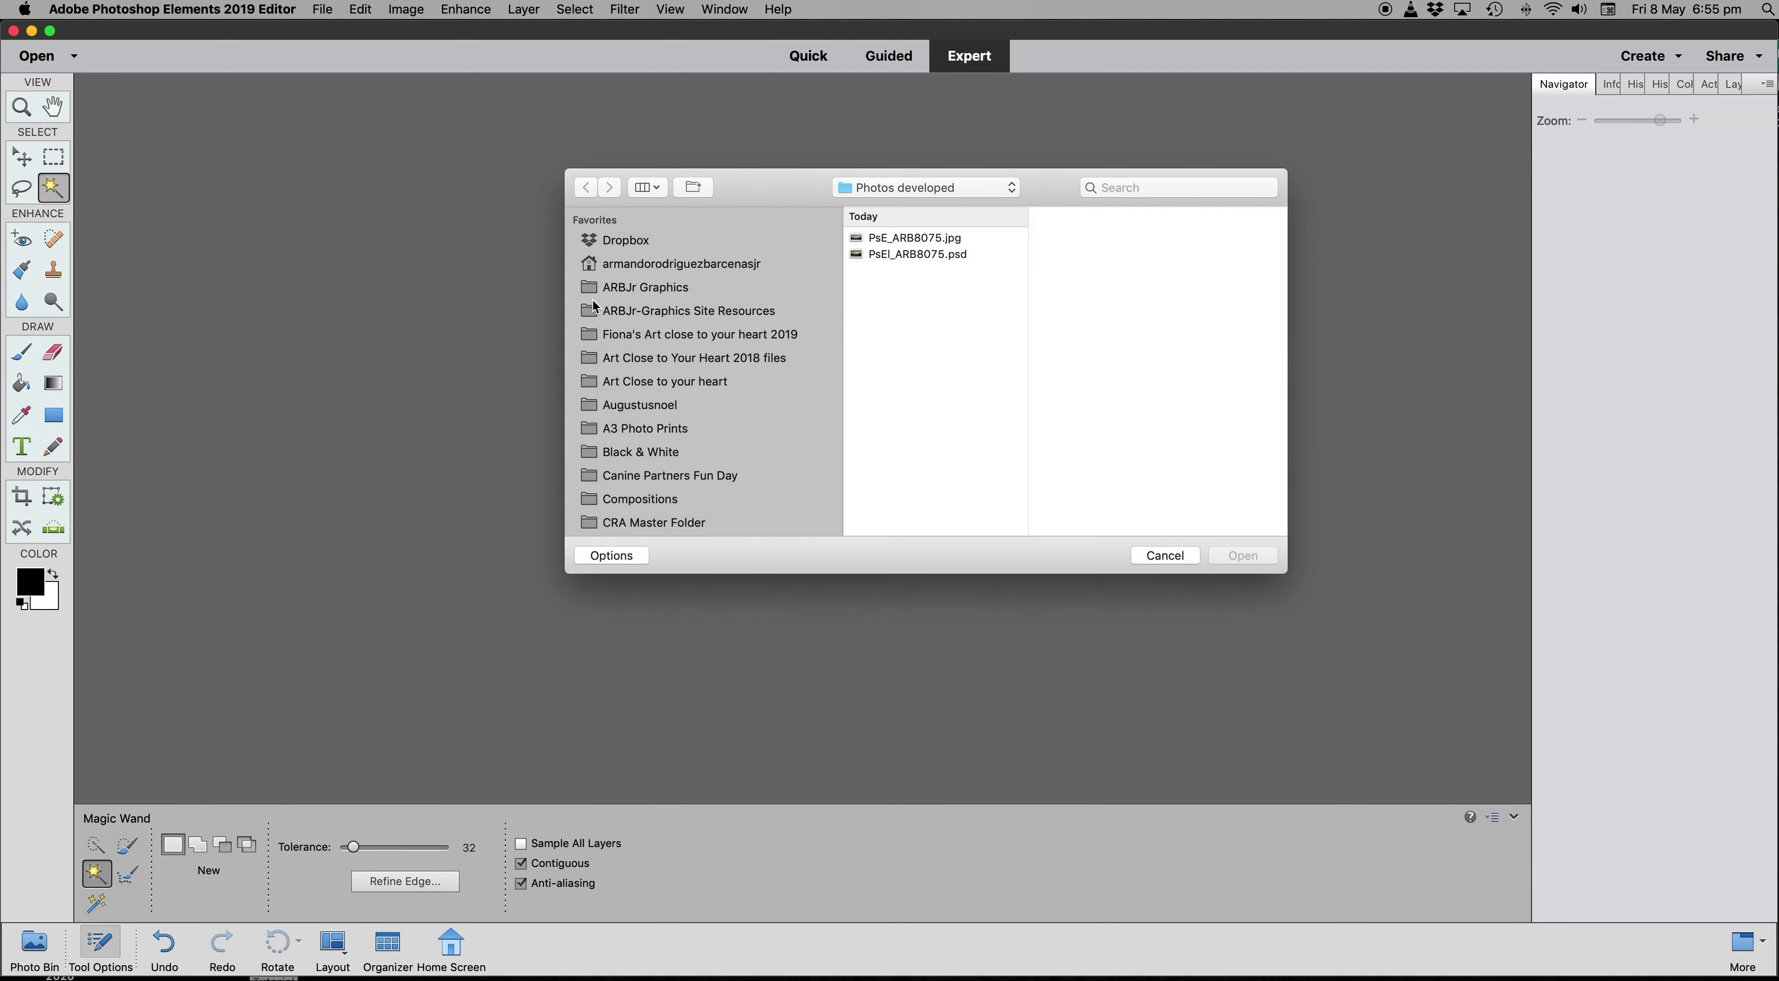
pyautogui.click(1010, 193)
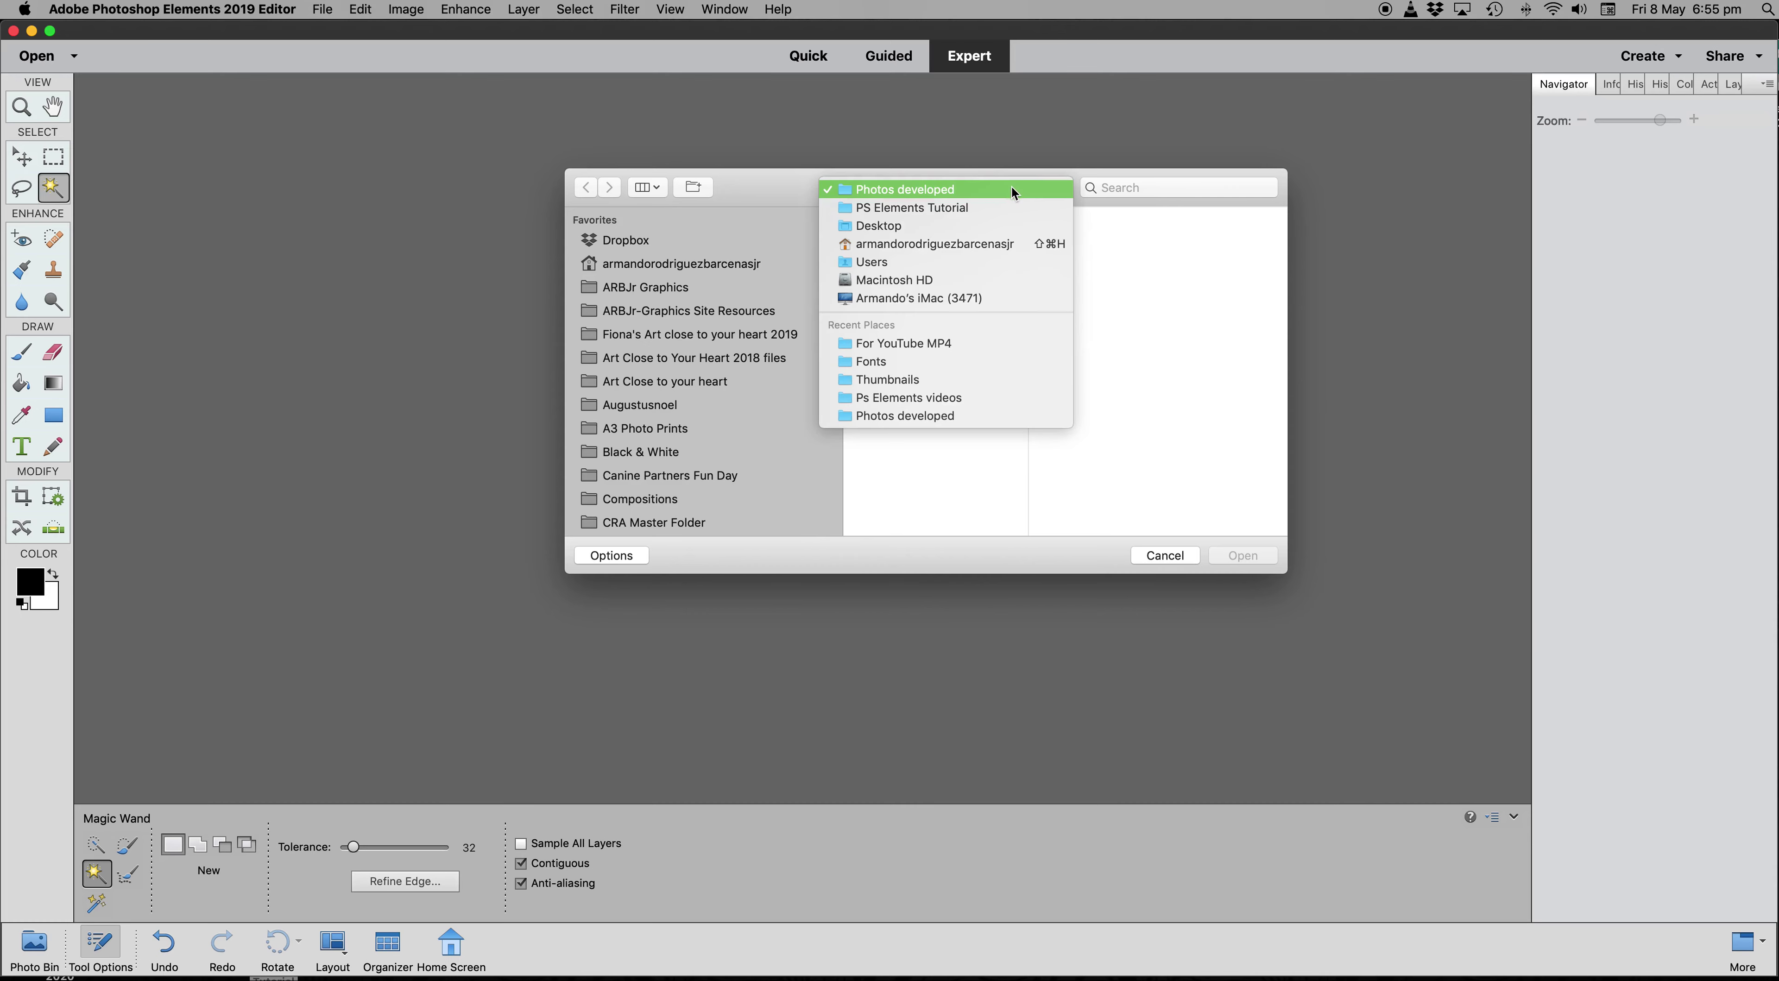
pyautogui.click(964, 209)
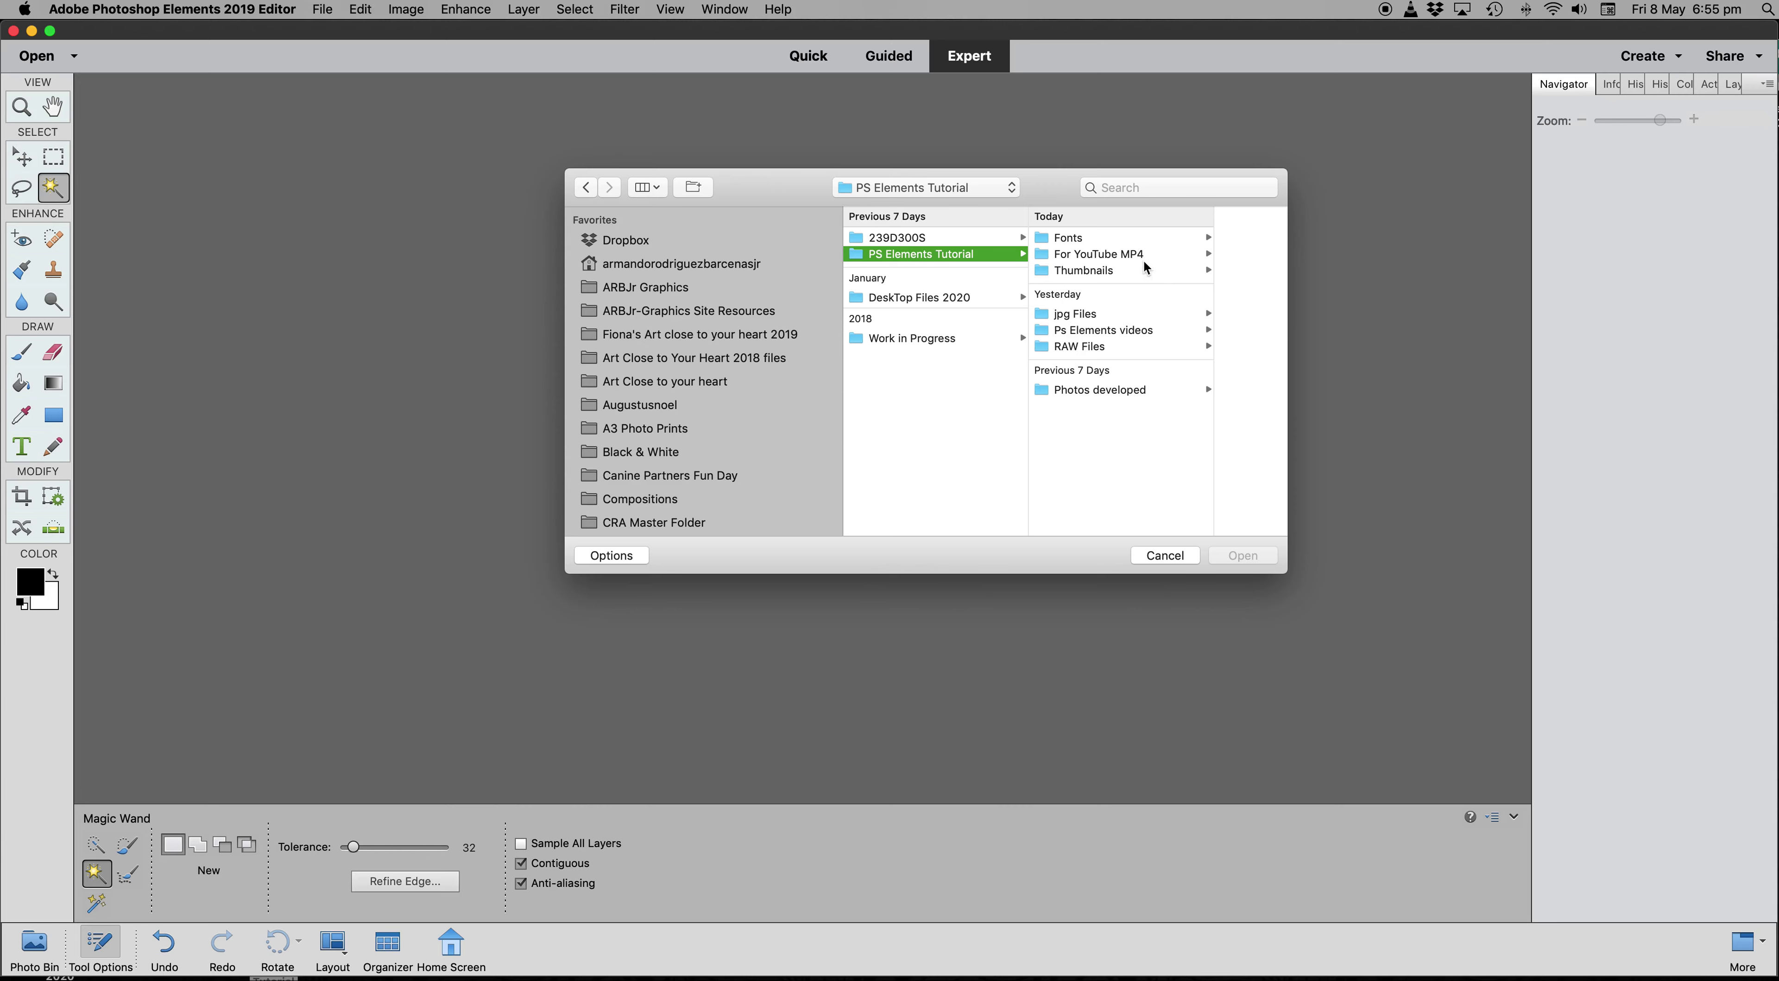
pyautogui.click(1086, 349)
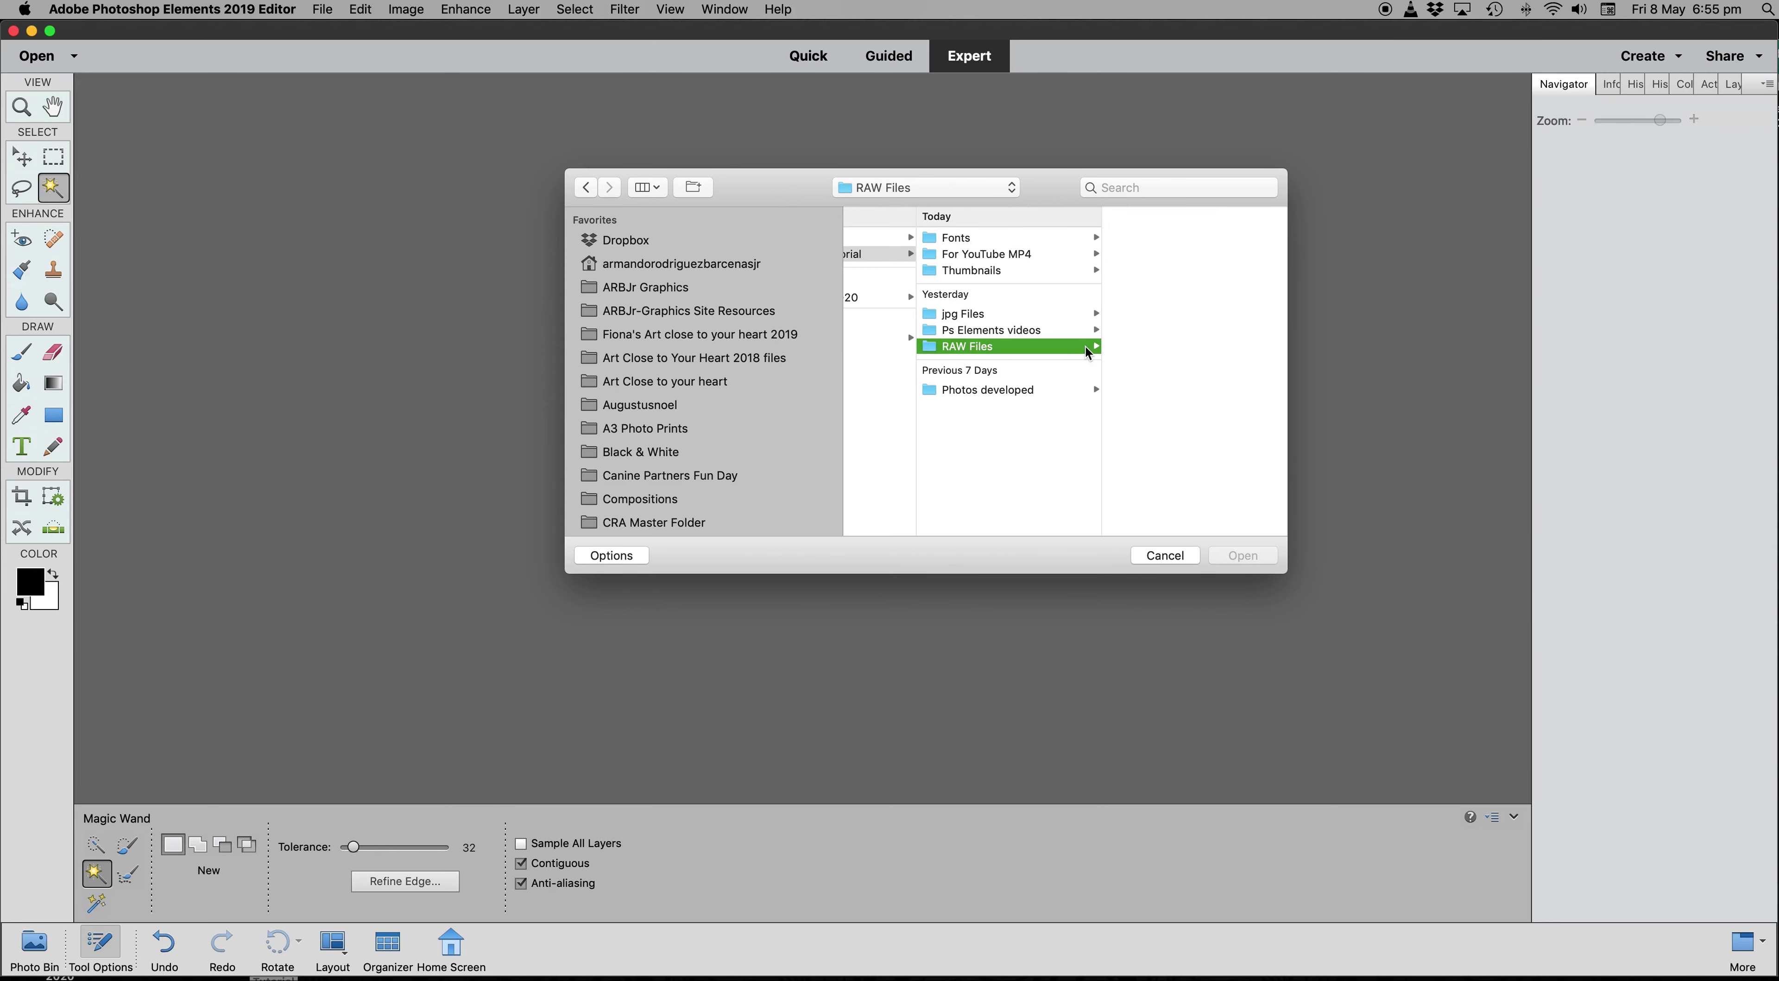
pyautogui.click(1012, 393)
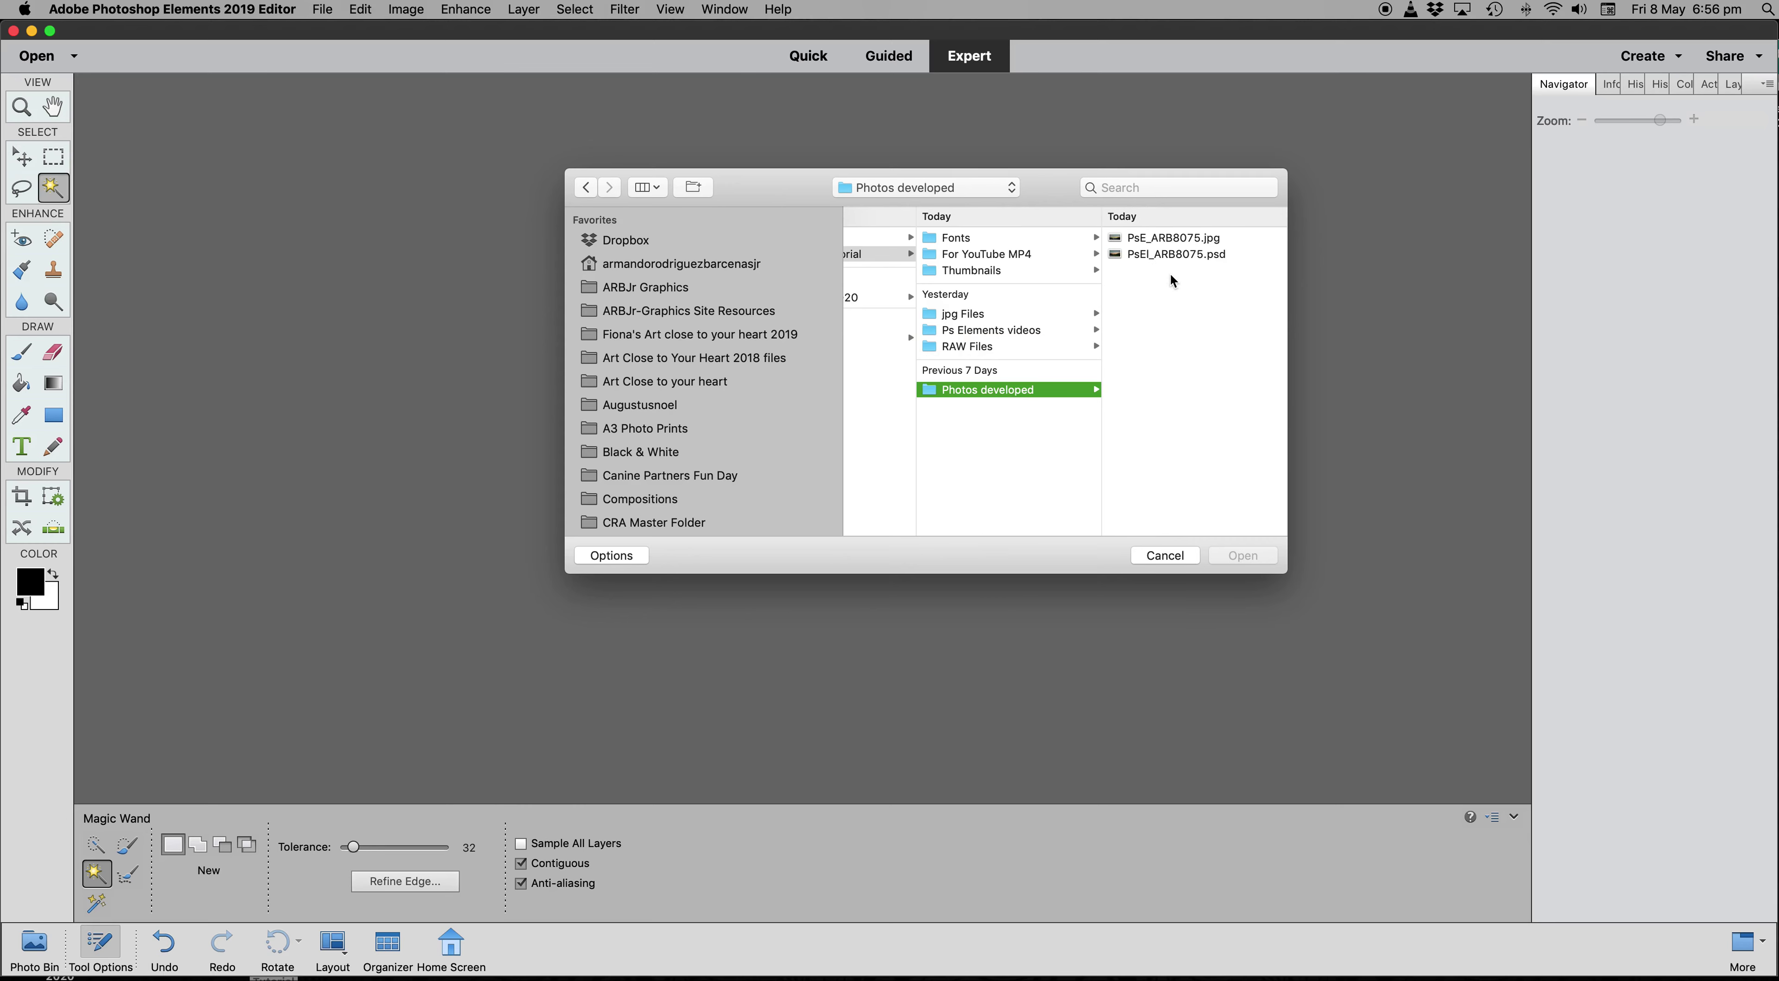
pyautogui.click(1200, 254)
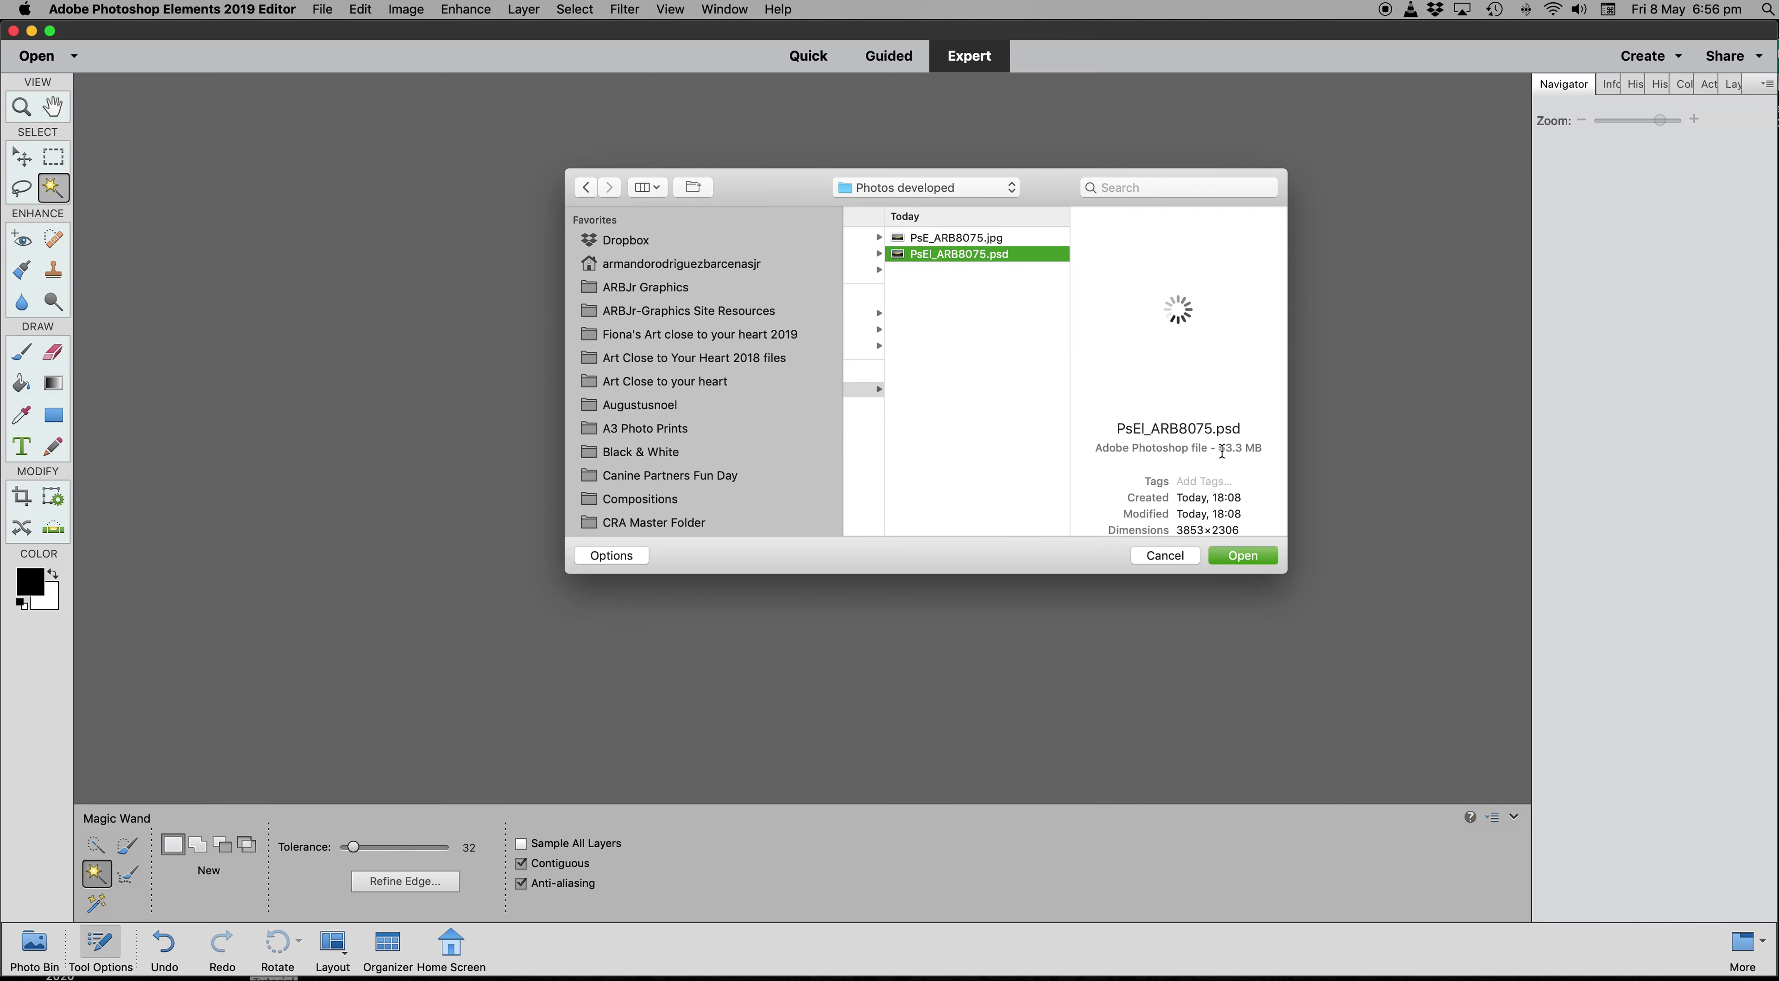
pyautogui.click(1243, 555)
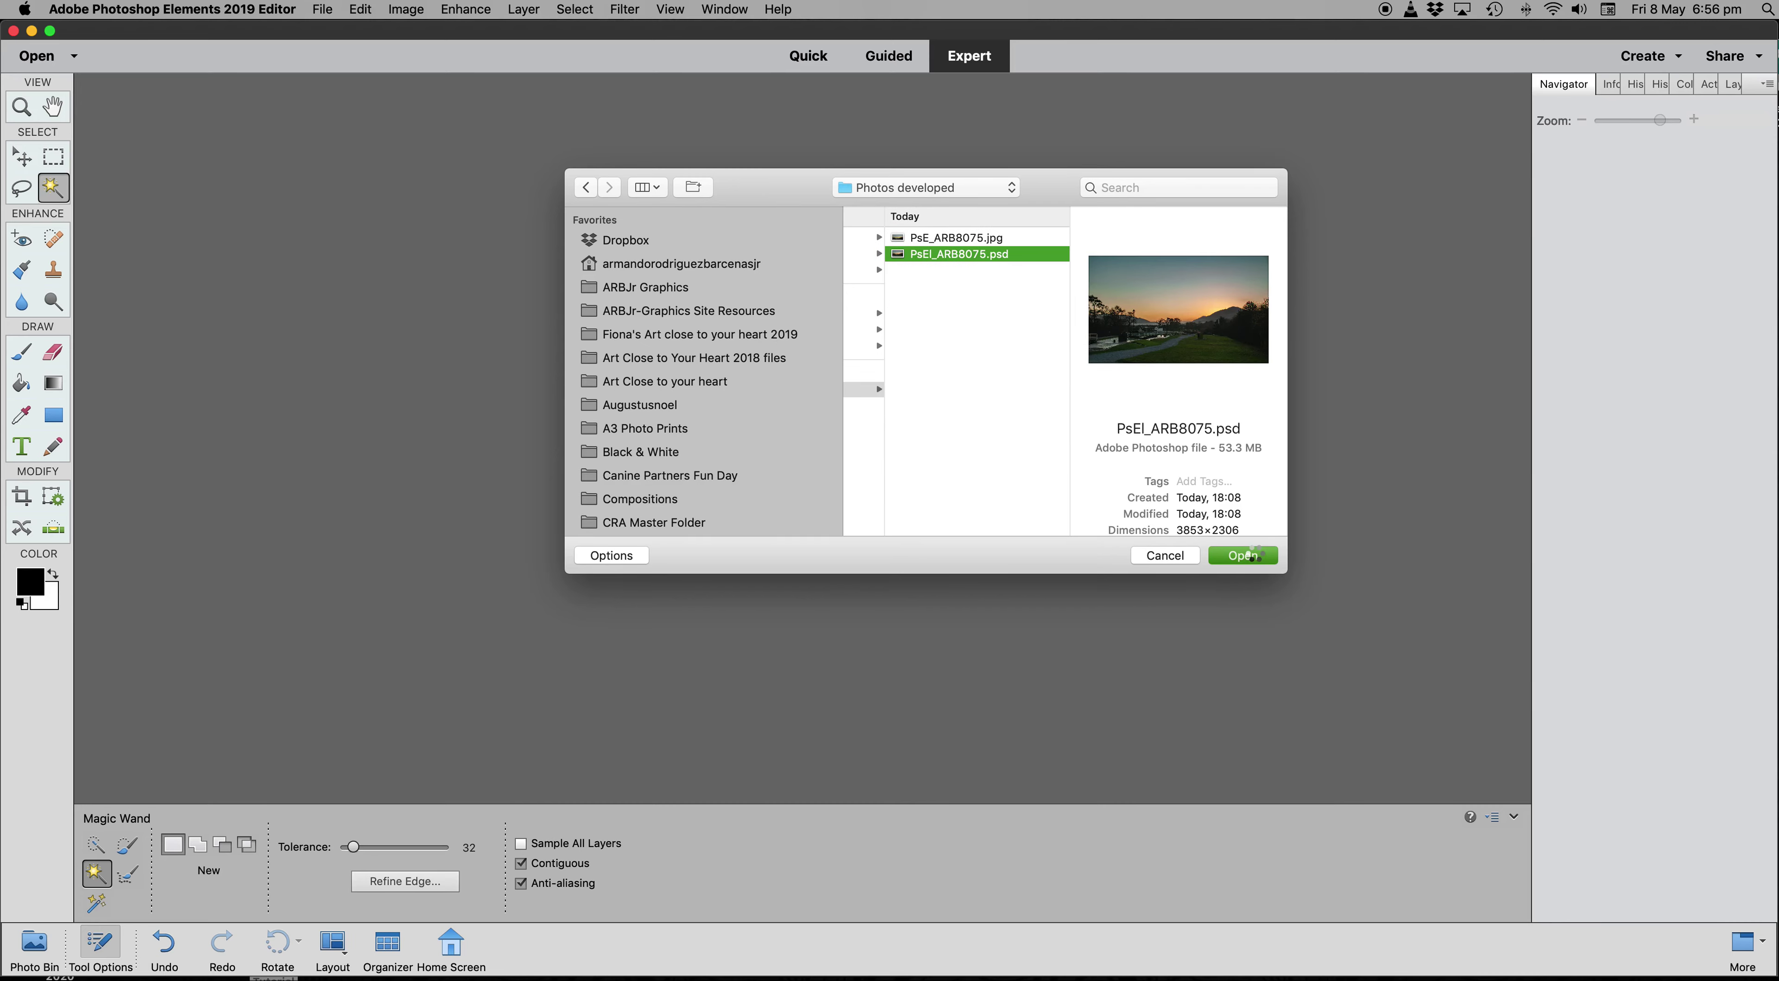
pyautogui.moveTo(856, 86); pyautogui.dragTo(961, 96)
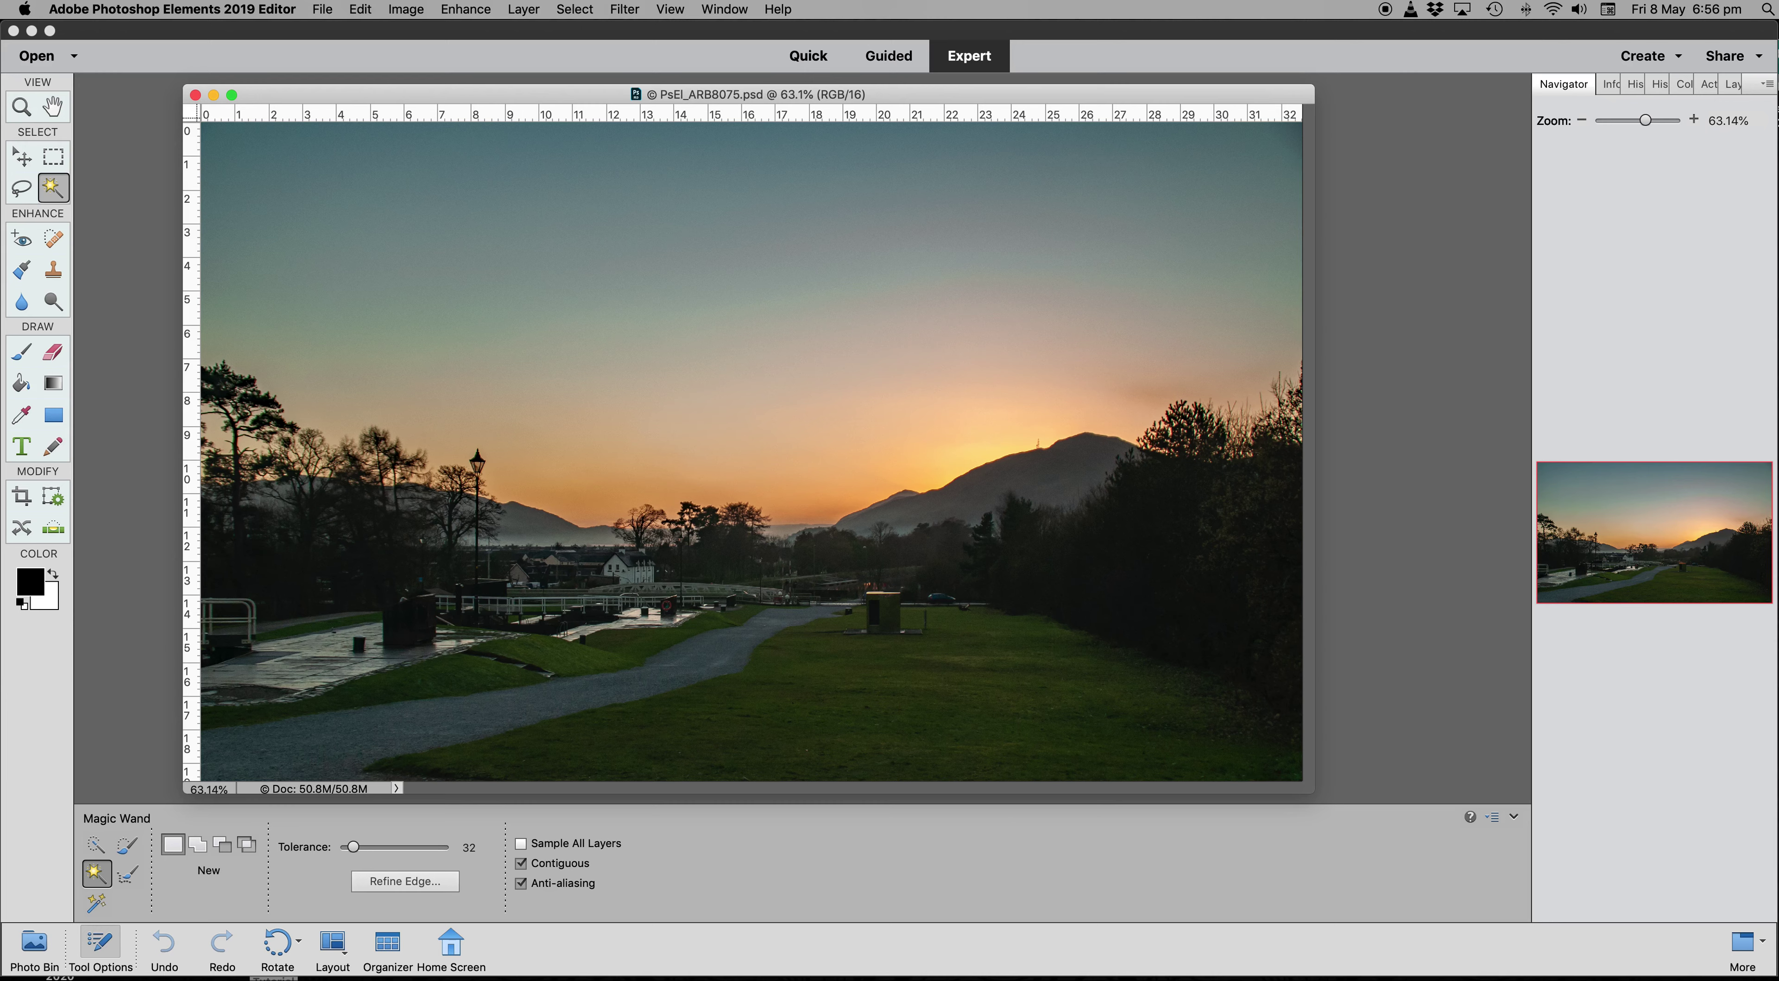
# Unlock the photo's Background layer into a regular layer, converting the file to 8 bits/channel.
pyautogui.click(1735, 85)
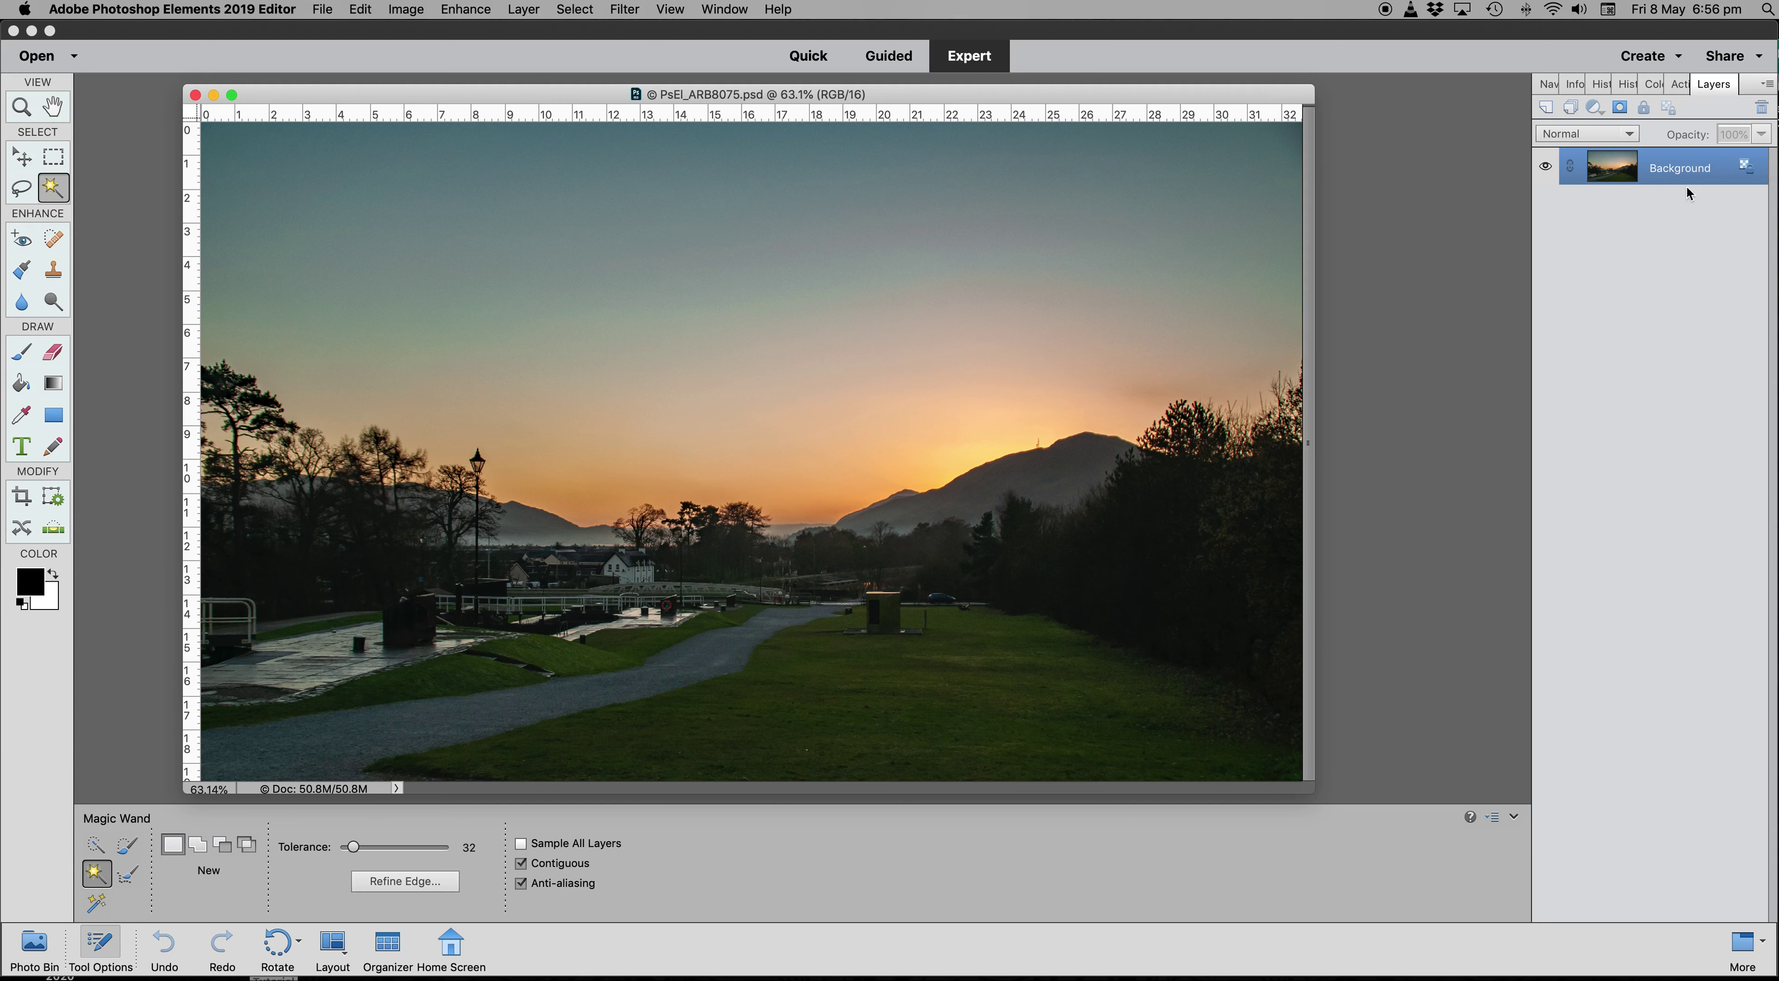
pyautogui.click(1747, 168)
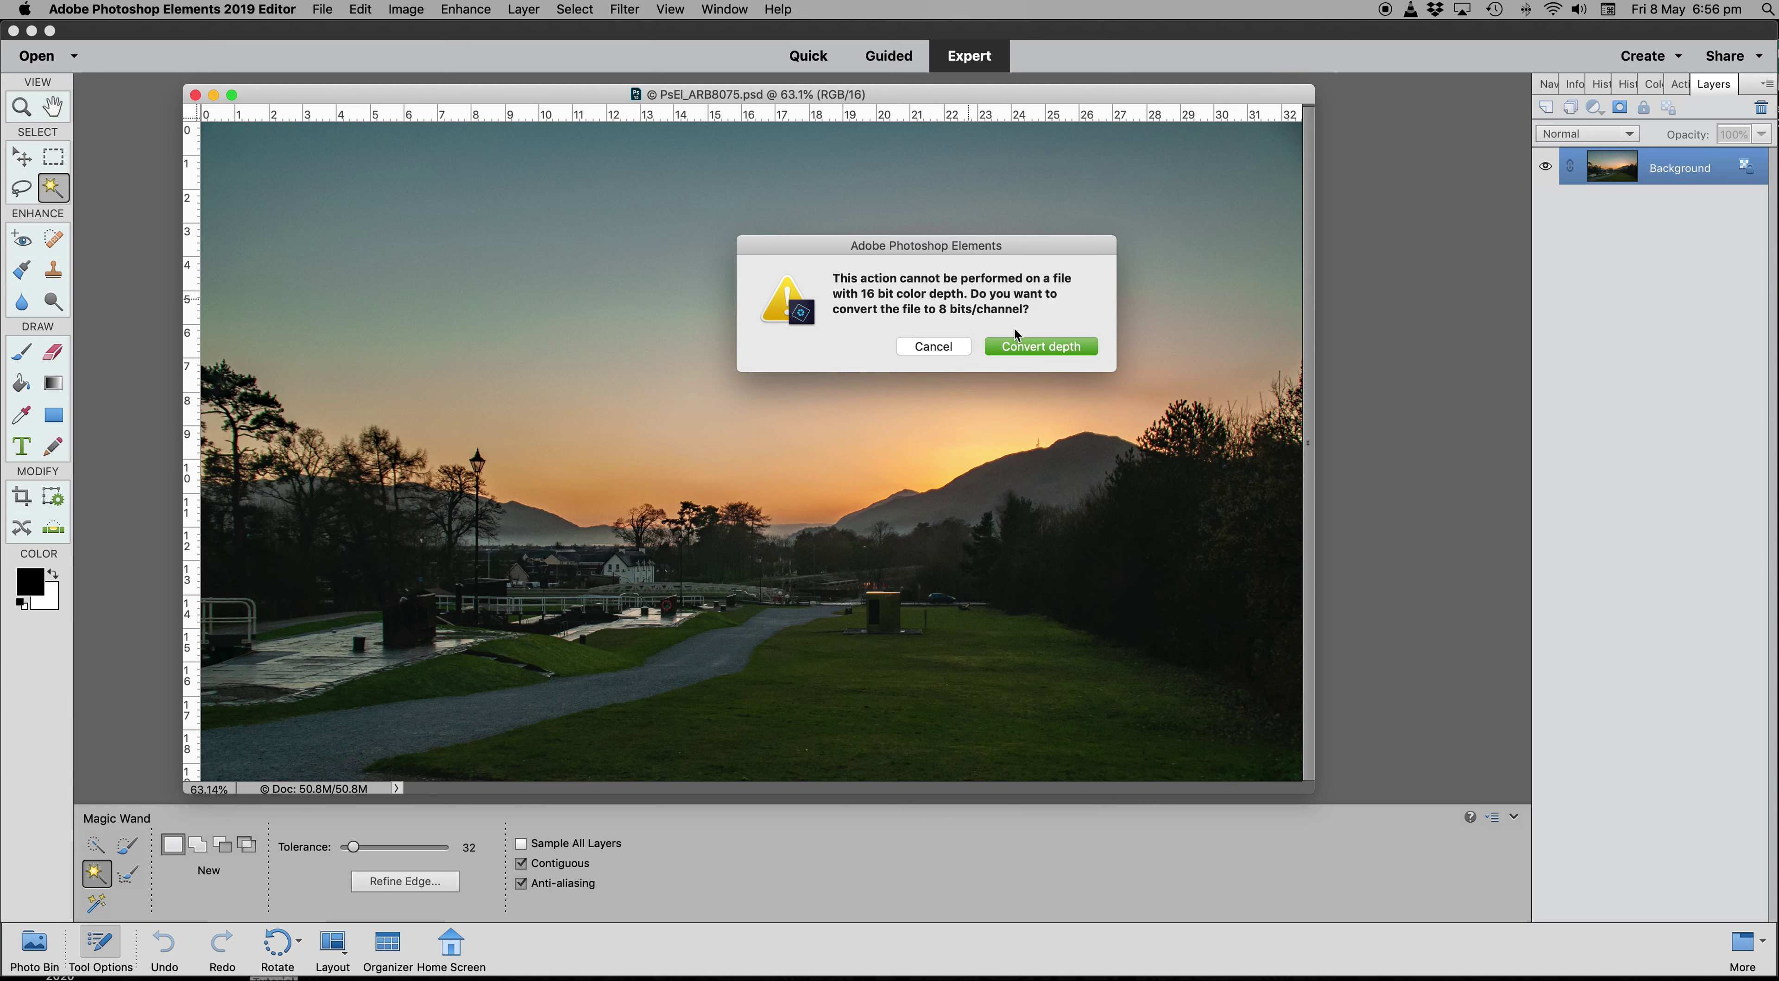
pyautogui.click(1064, 352)
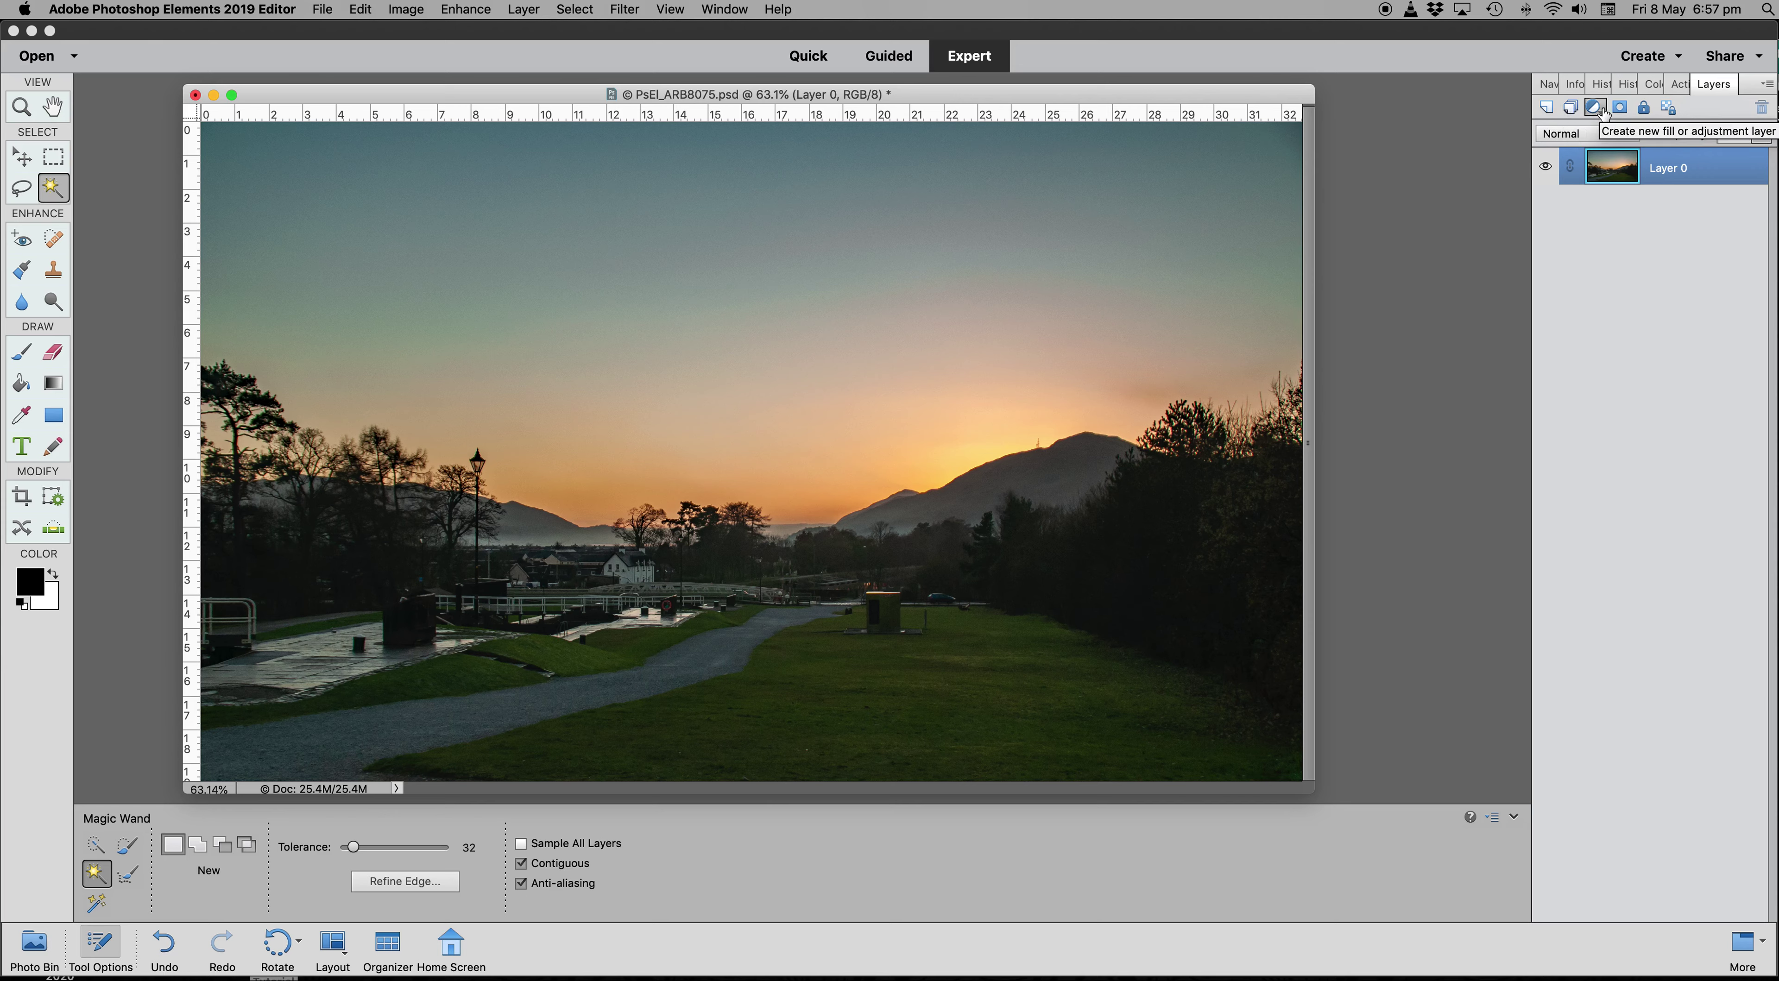
# Create a new empty layer above the photo and name it Signature.
pyautogui.click(1541, 110)
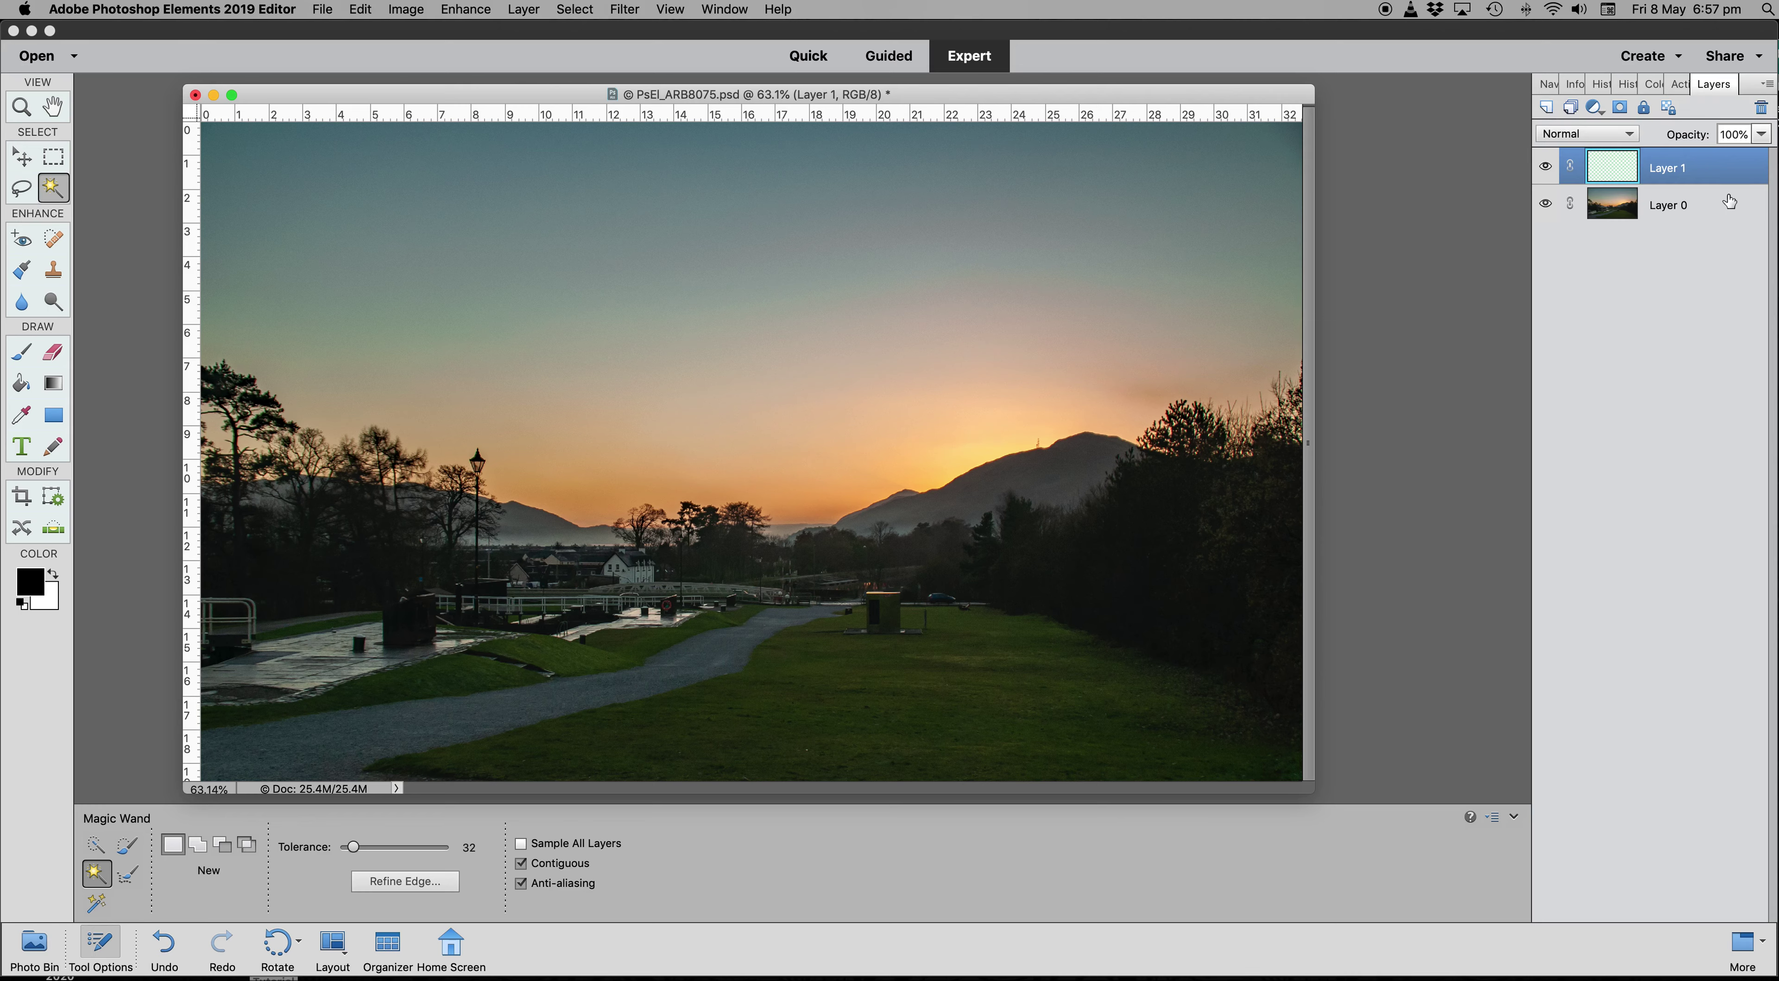
pyautogui.doubleClick(1668, 170)
pyautogui.press('BackSpace')
pyautogui.write('Signature')
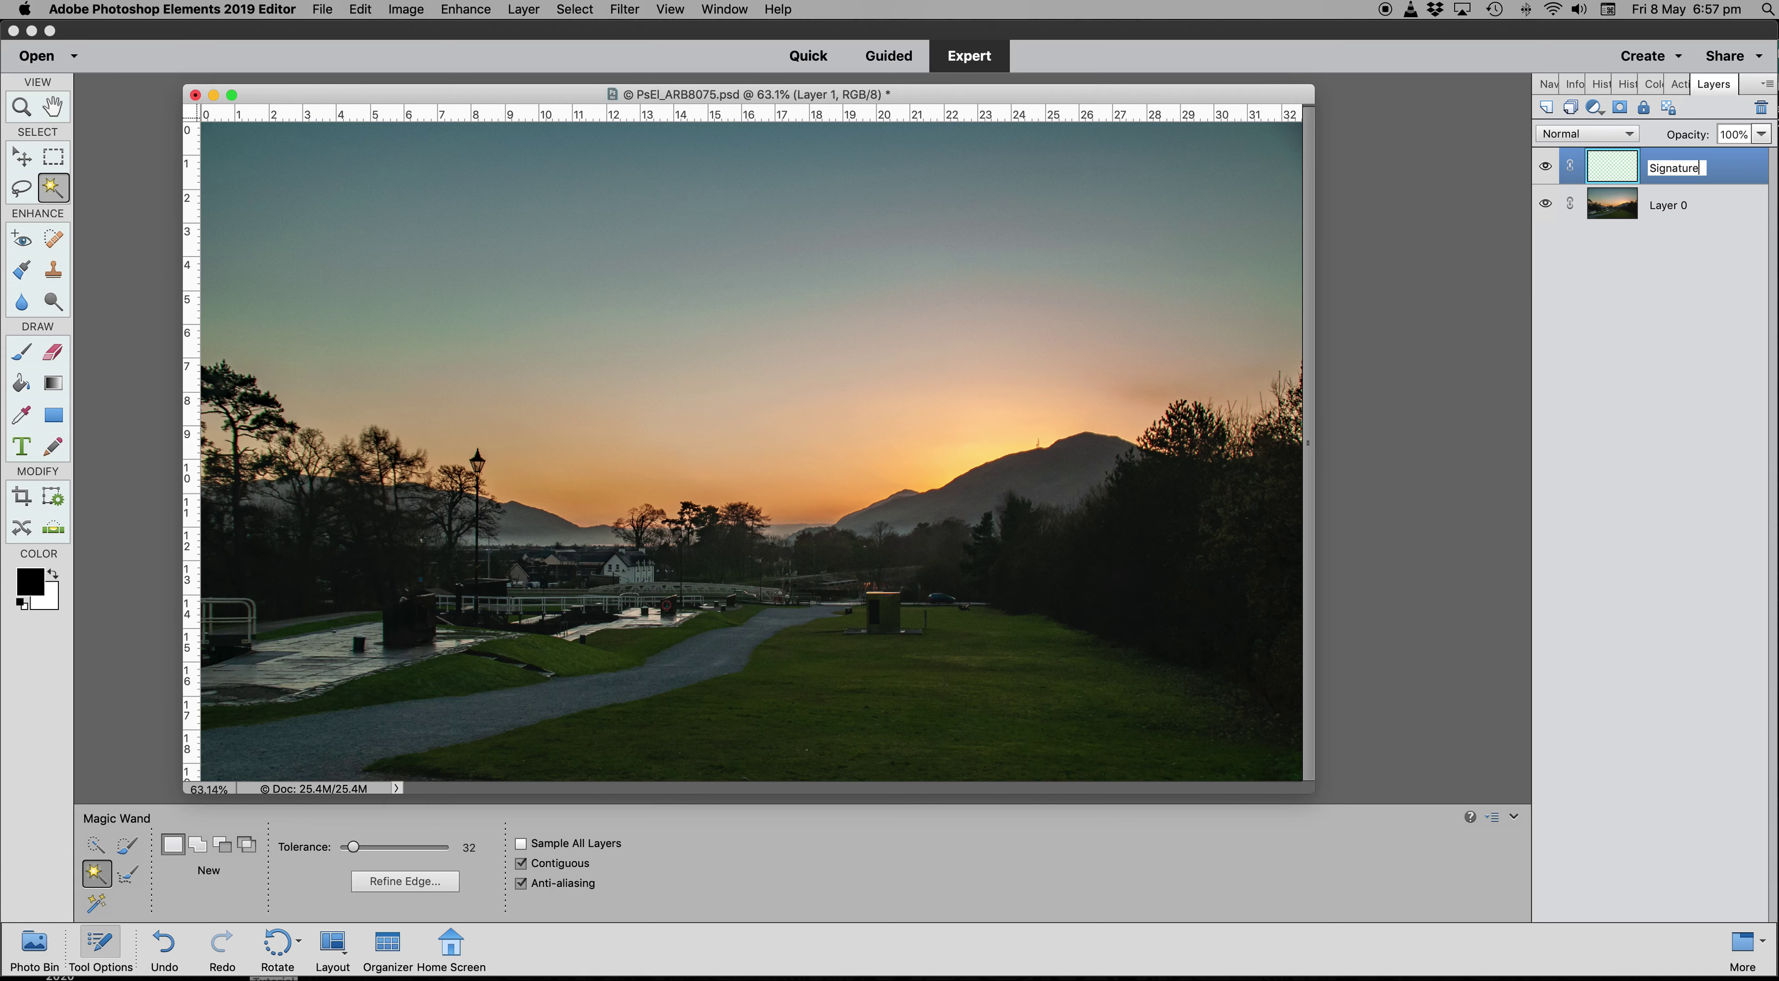
pyautogui.press('Return')
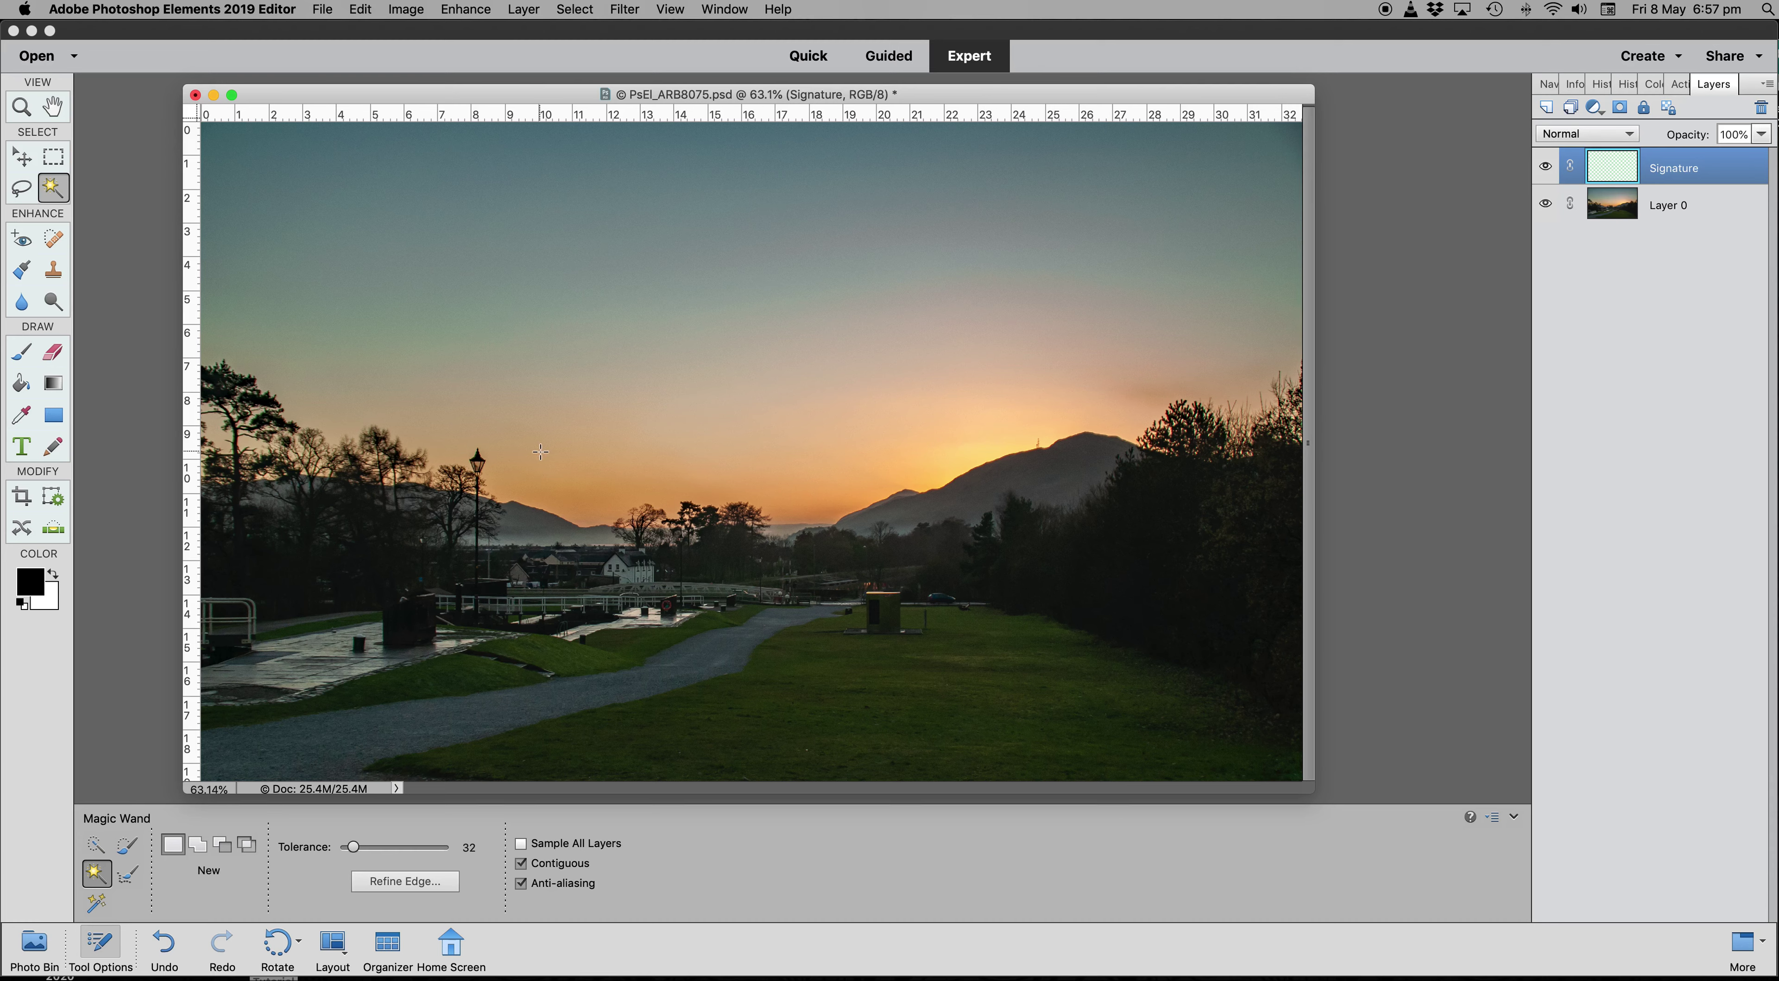
# Set the signature brush size to 500 px, try a black stamp on the paving in the photo's lower-left area, and undo it.
pyautogui.press('b')
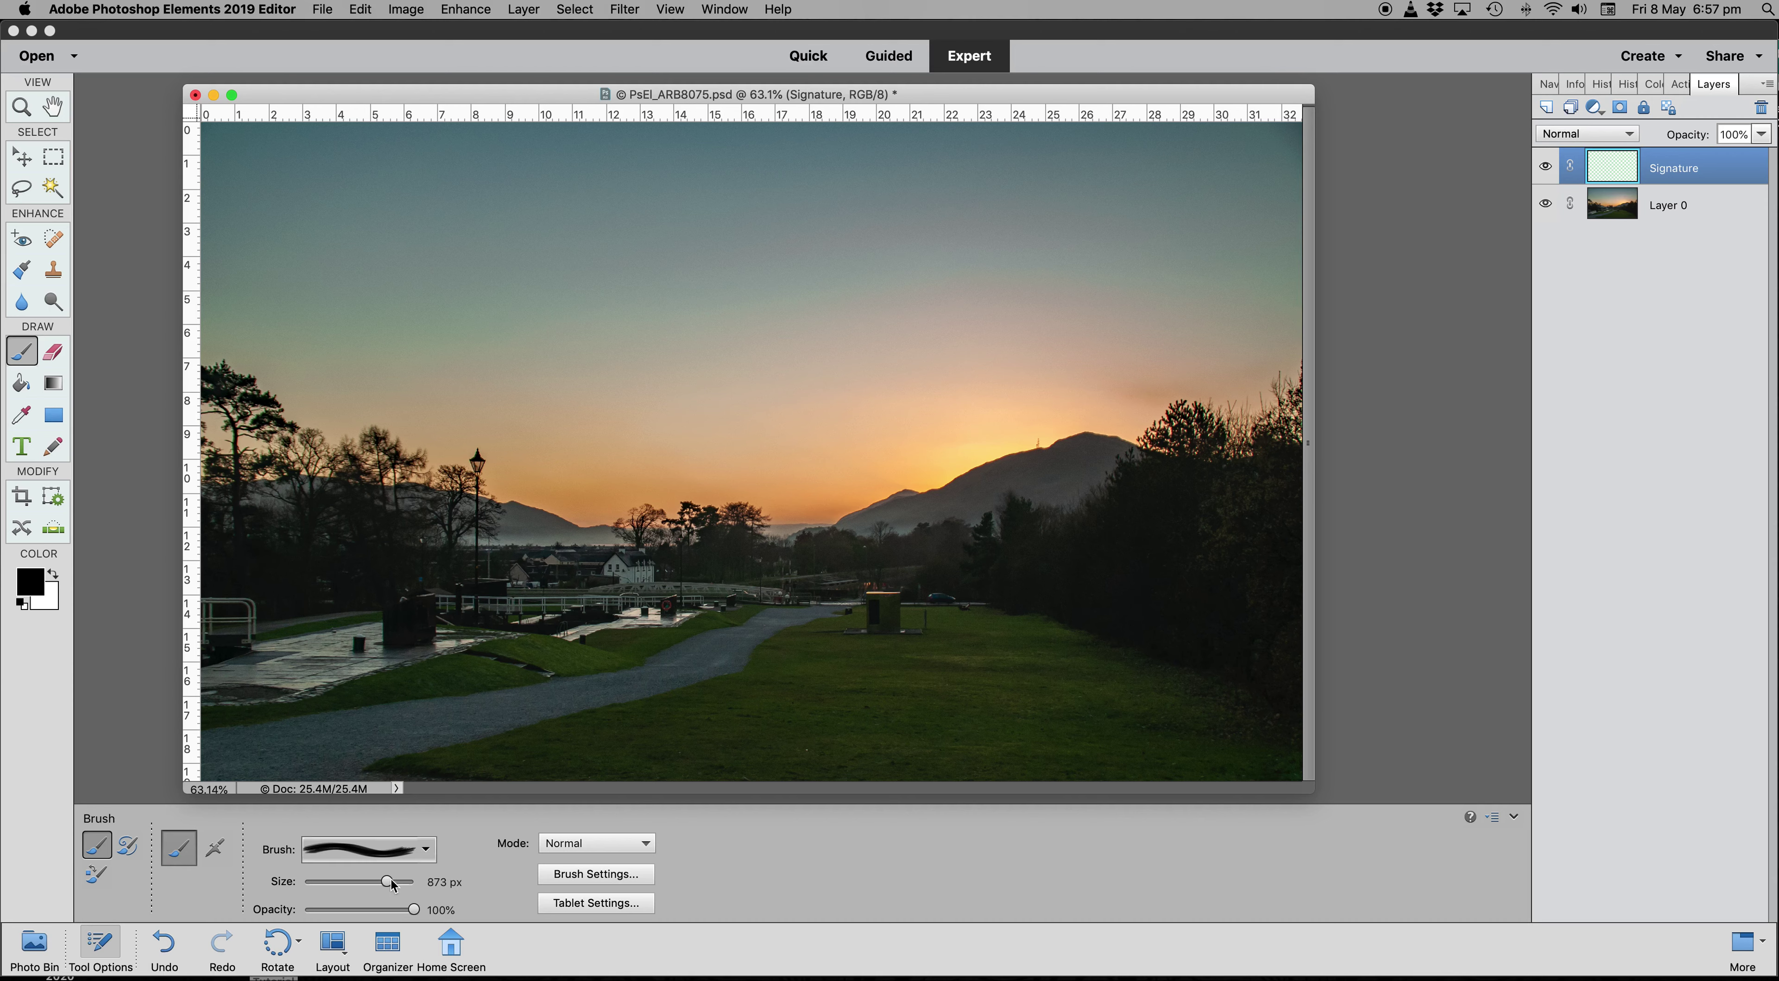
pyautogui.moveTo(388, 884); pyautogui.dragTo(349, 883)
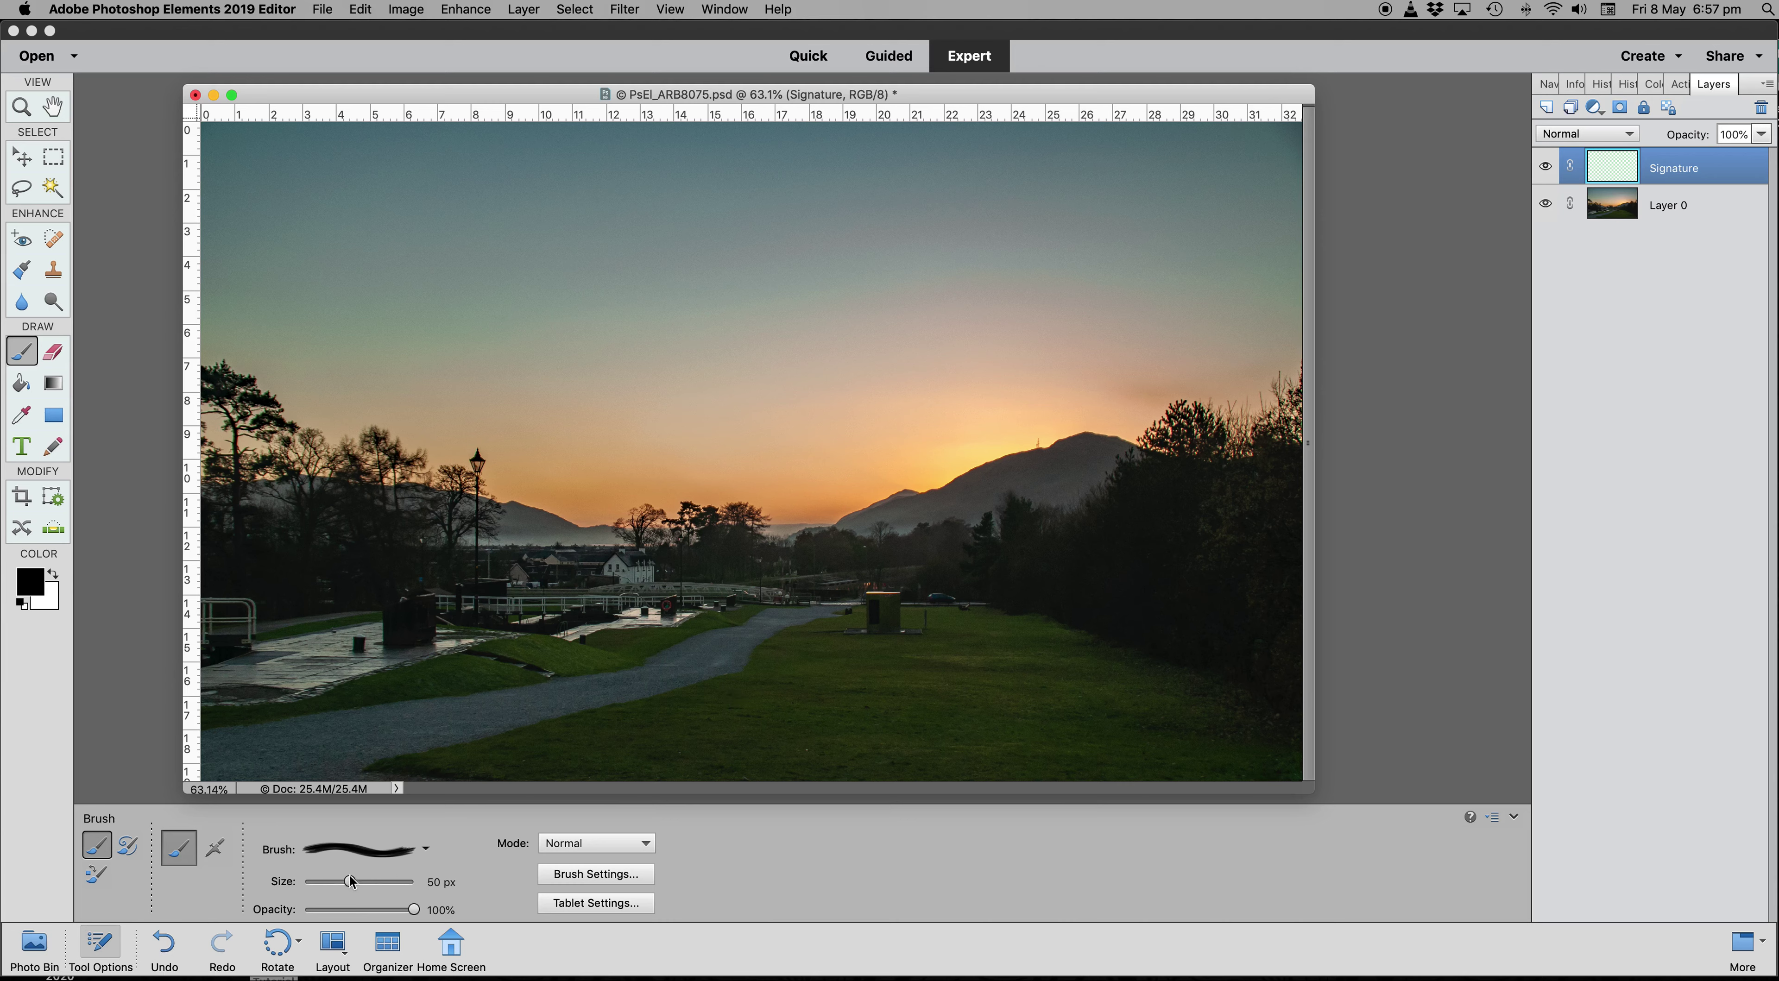
pyautogui.moveTo(351, 883); pyautogui.dragTo(379, 882)
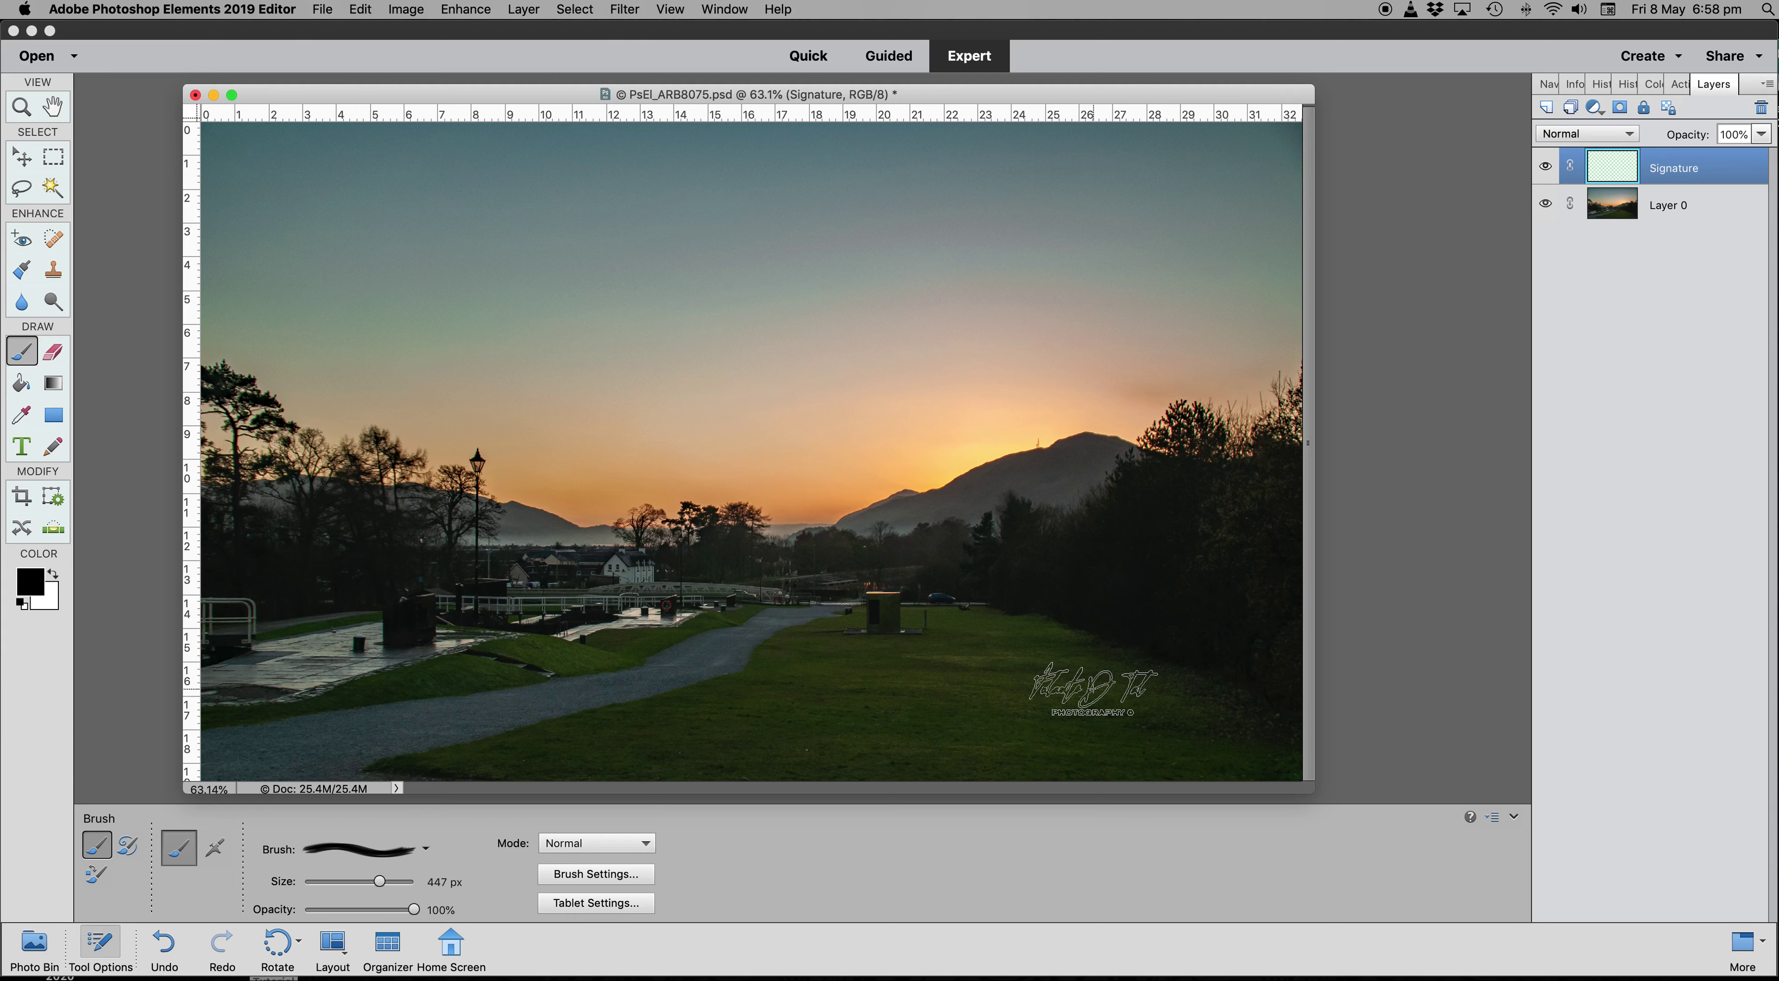
pyautogui.press(']')
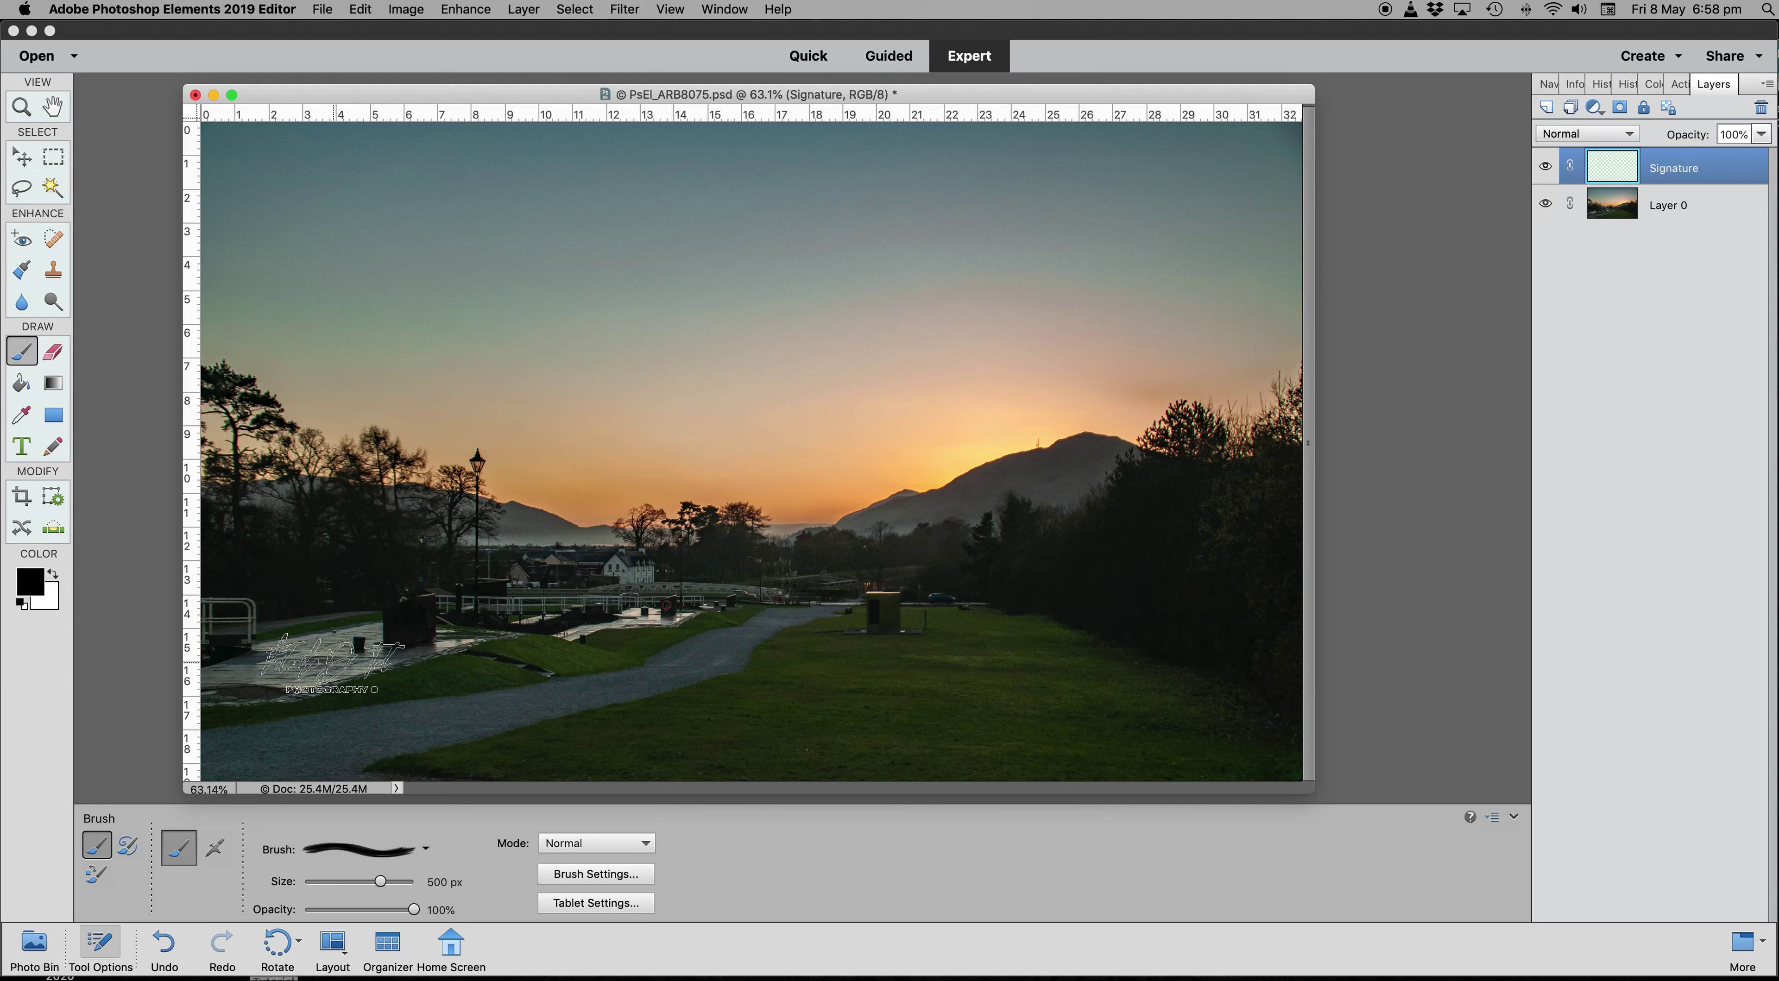
pyautogui.click(332, 662)
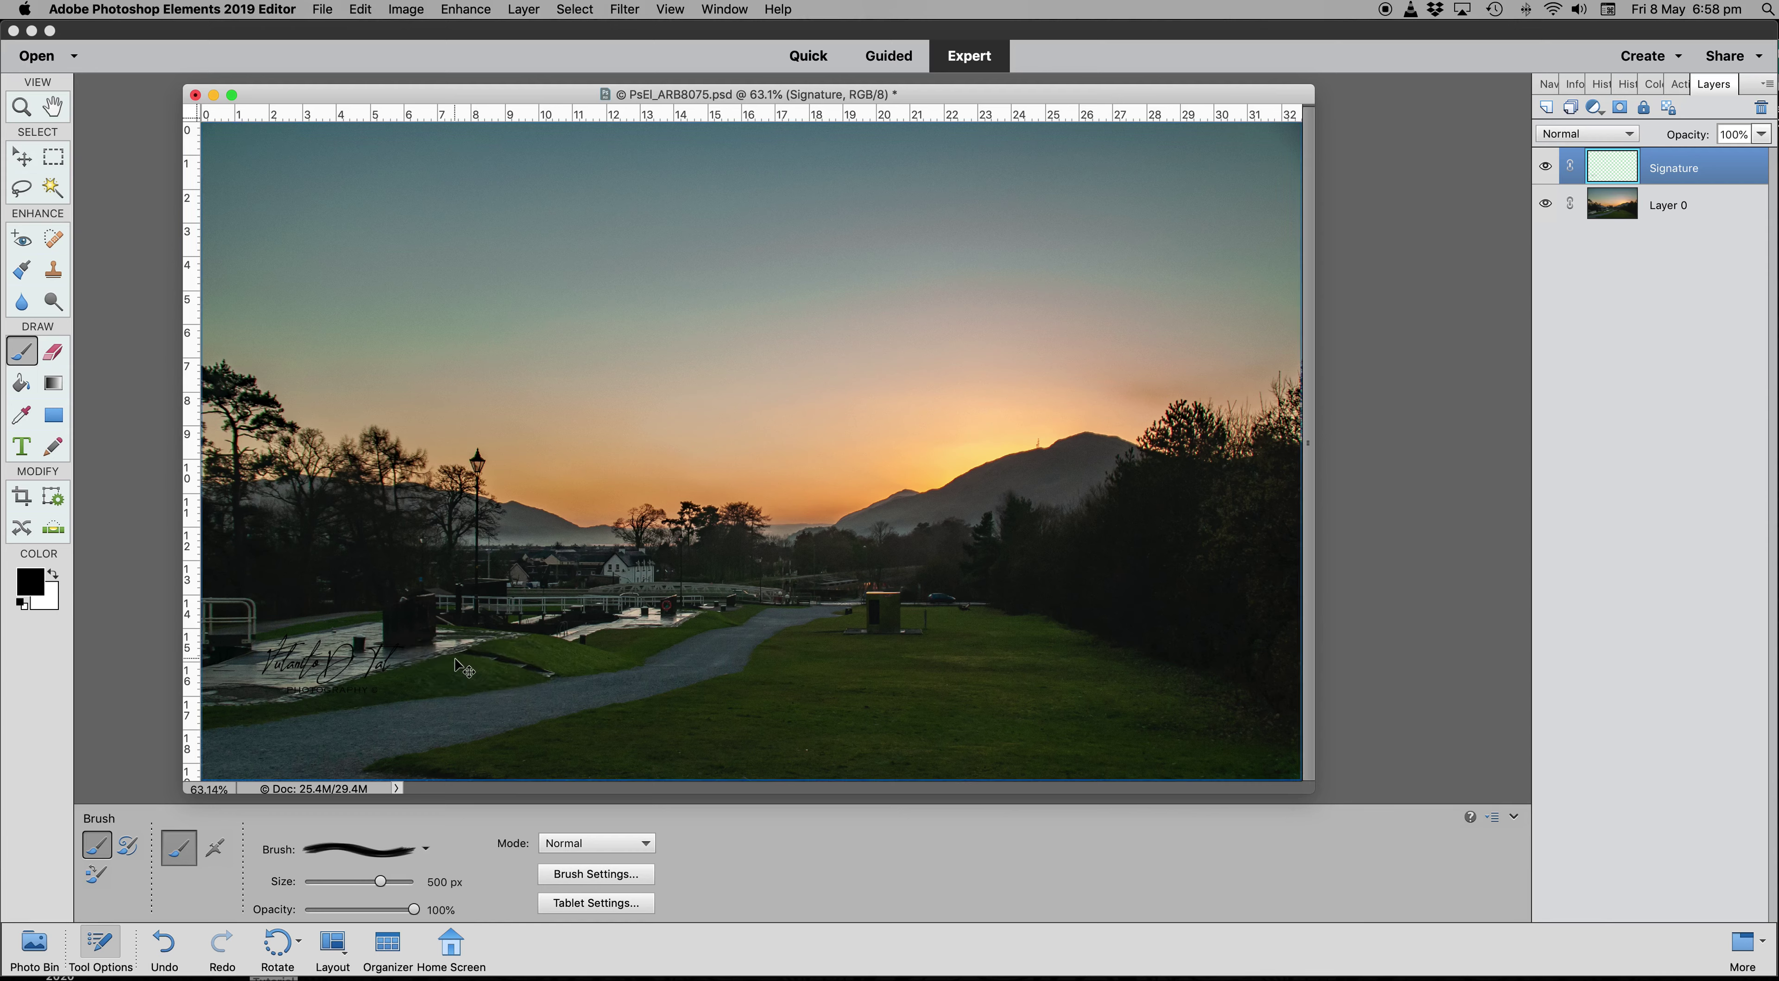
pyautogui.press('super+z')
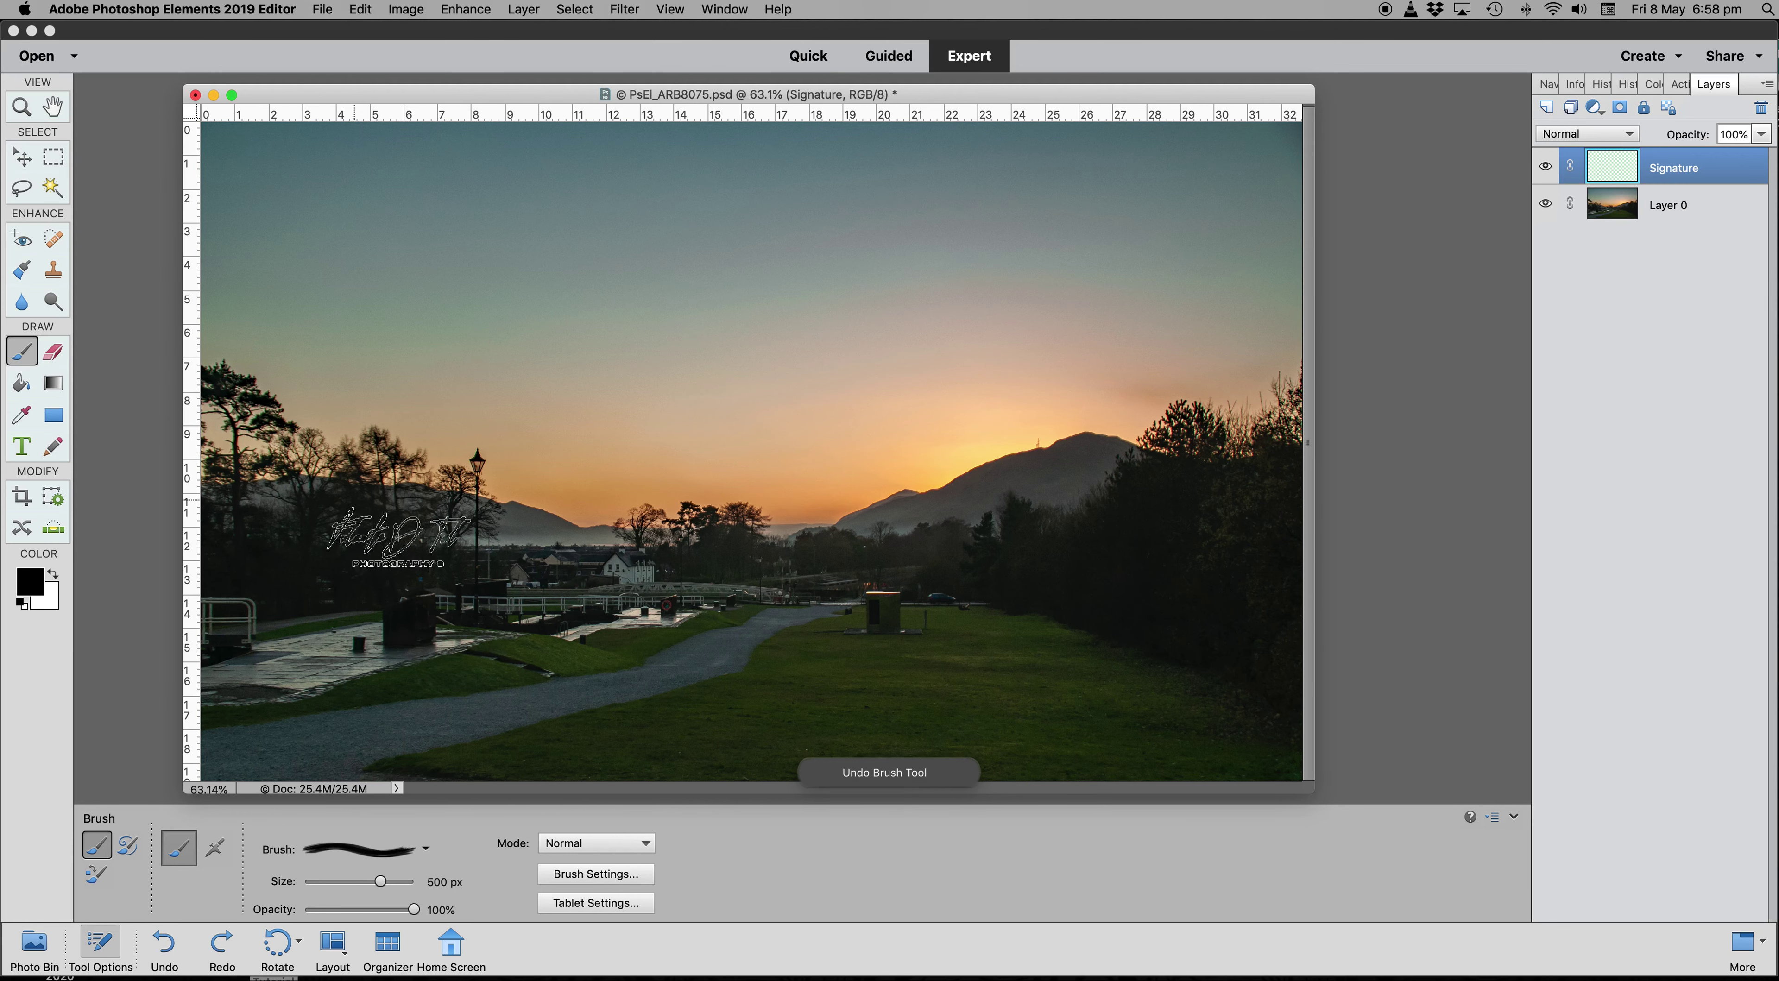
# Set the foreground color to off-white f8f6f6 and stamp the signature brush once on the paving in the photo's lower-left area.
pyautogui.click(31, 589)
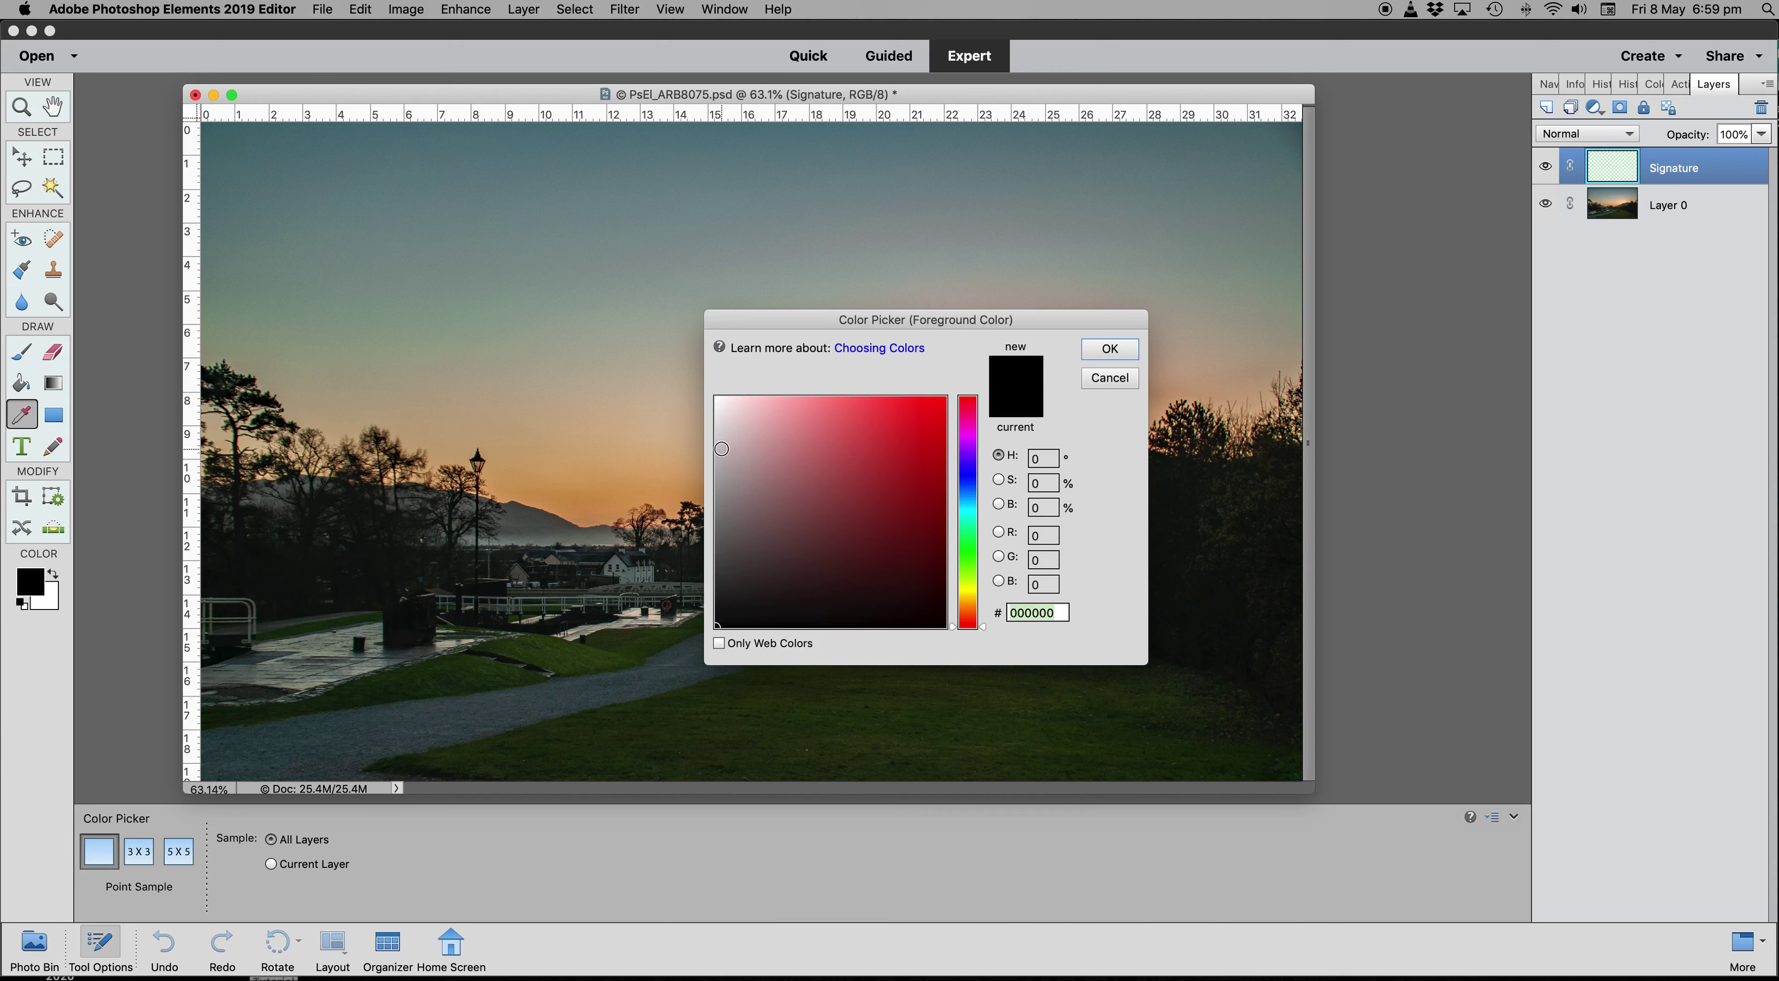
pyautogui.click(718, 403)
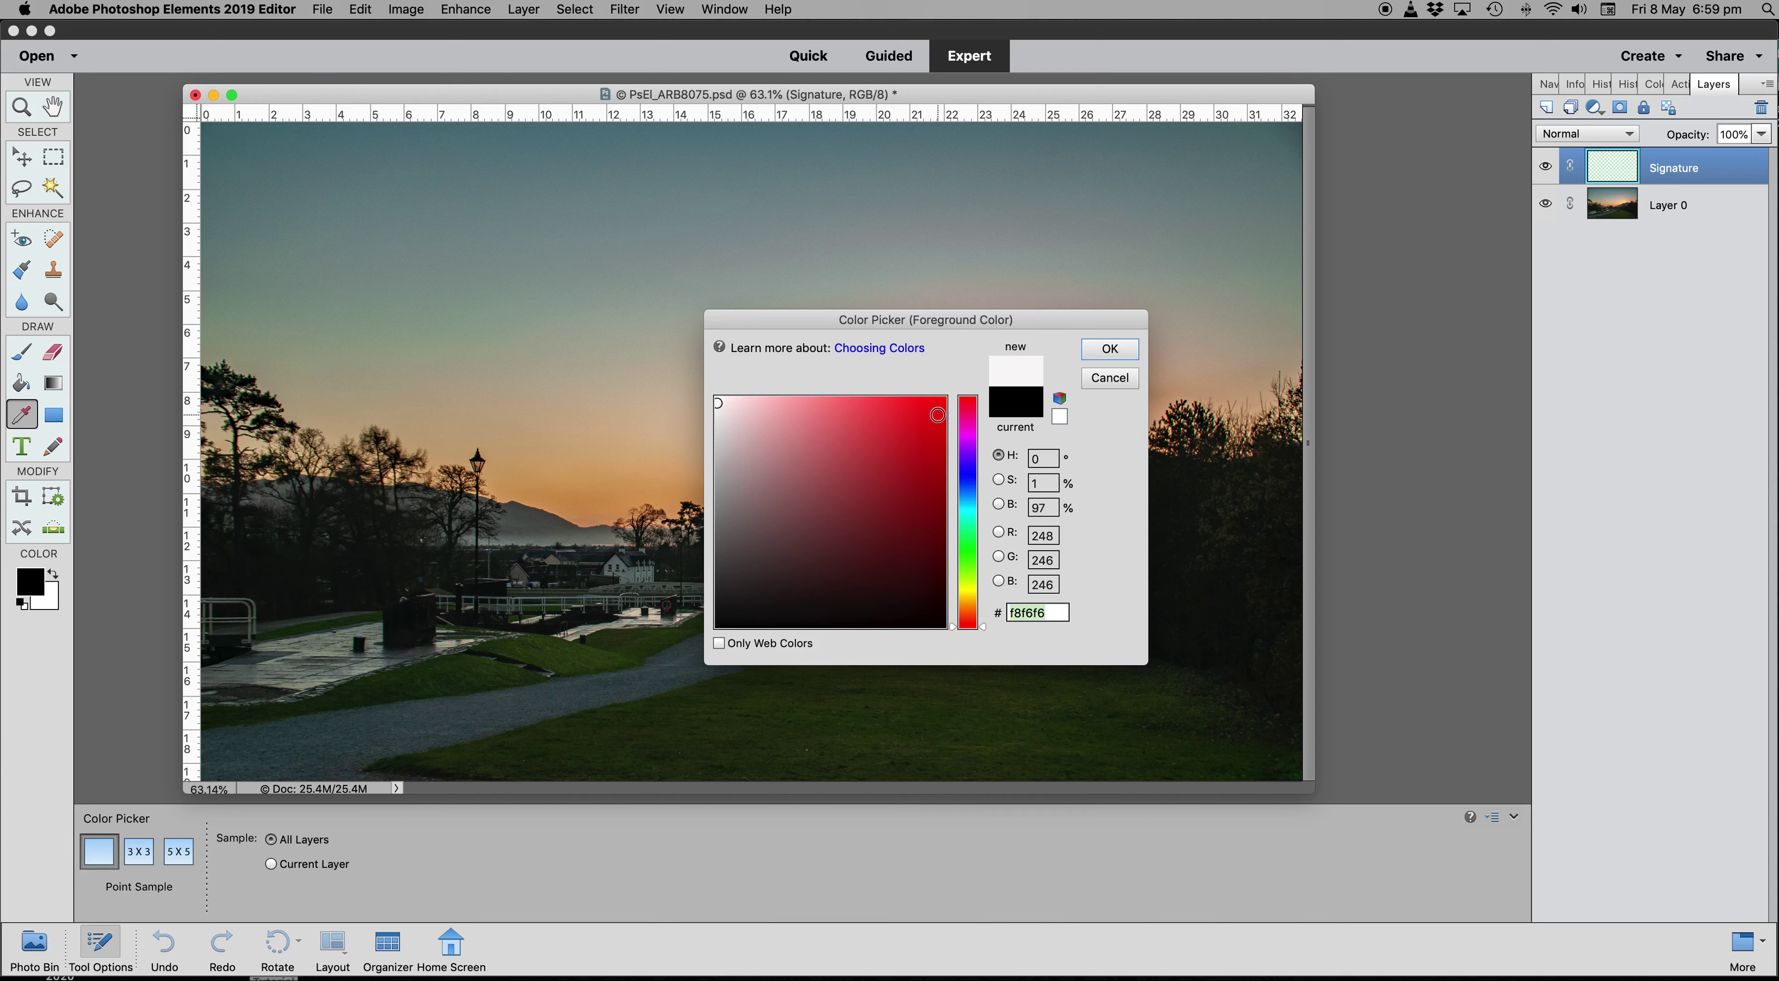
pyautogui.click(1113, 354)
pyautogui.click(22, 352)
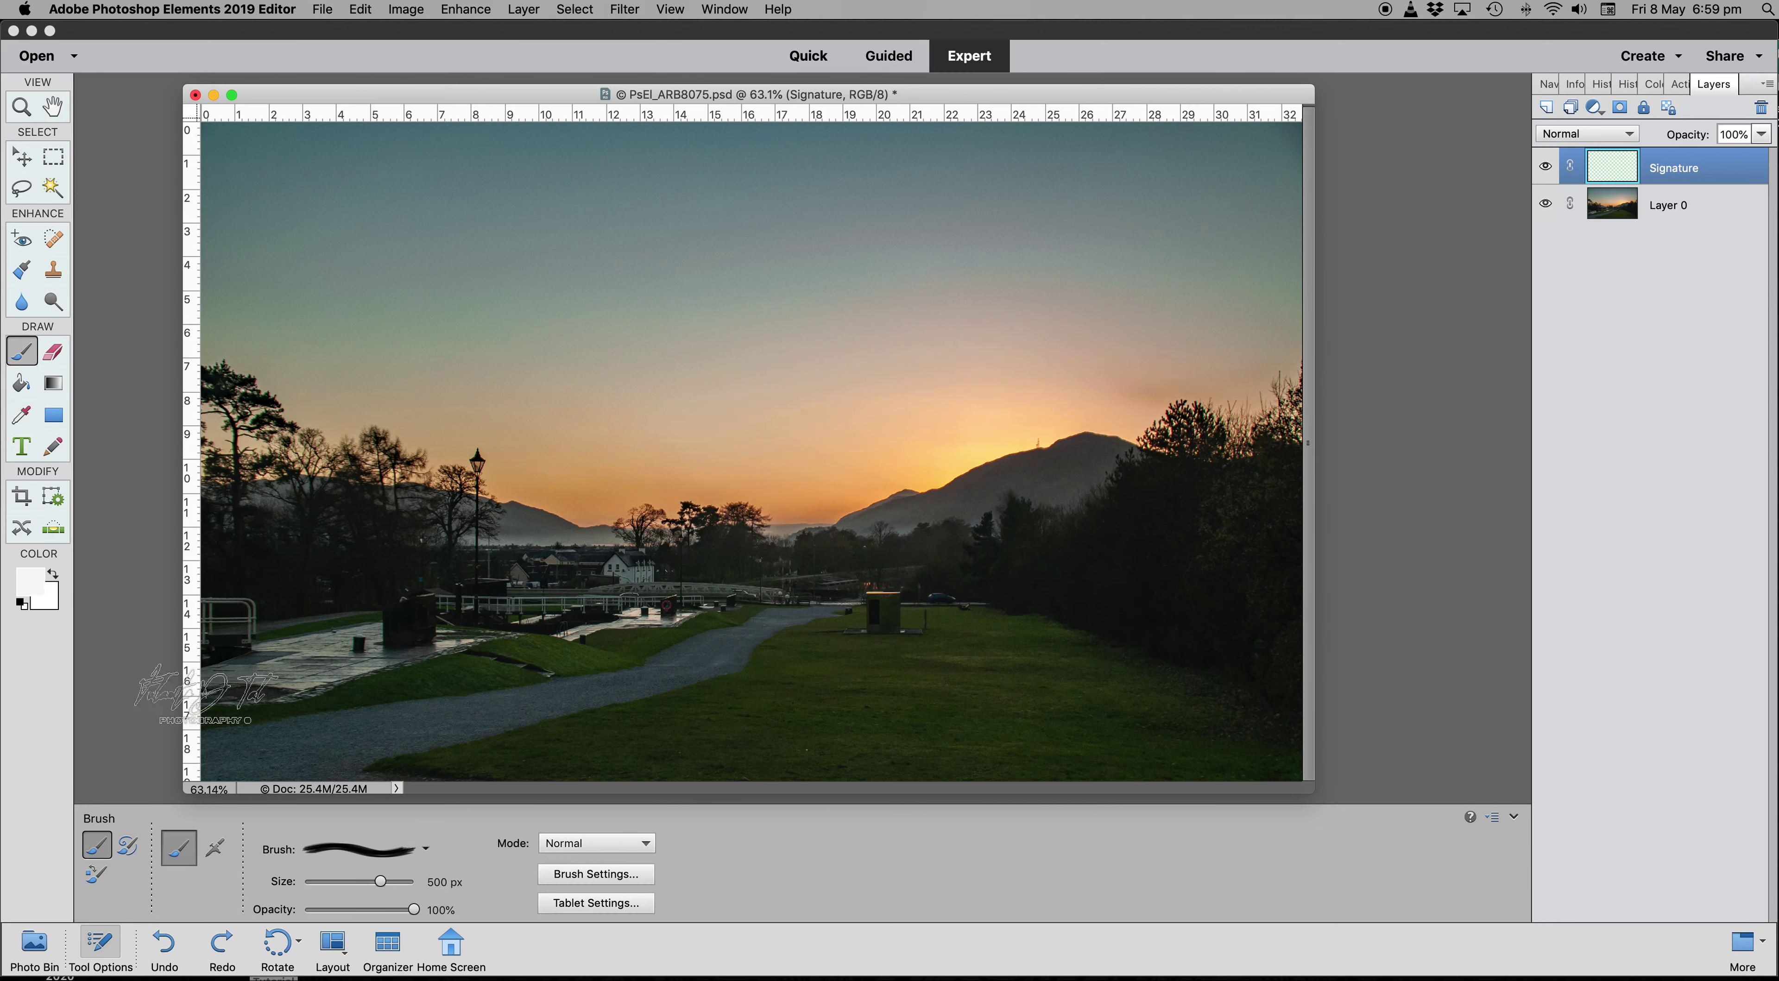
pyautogui.click(346, 653)
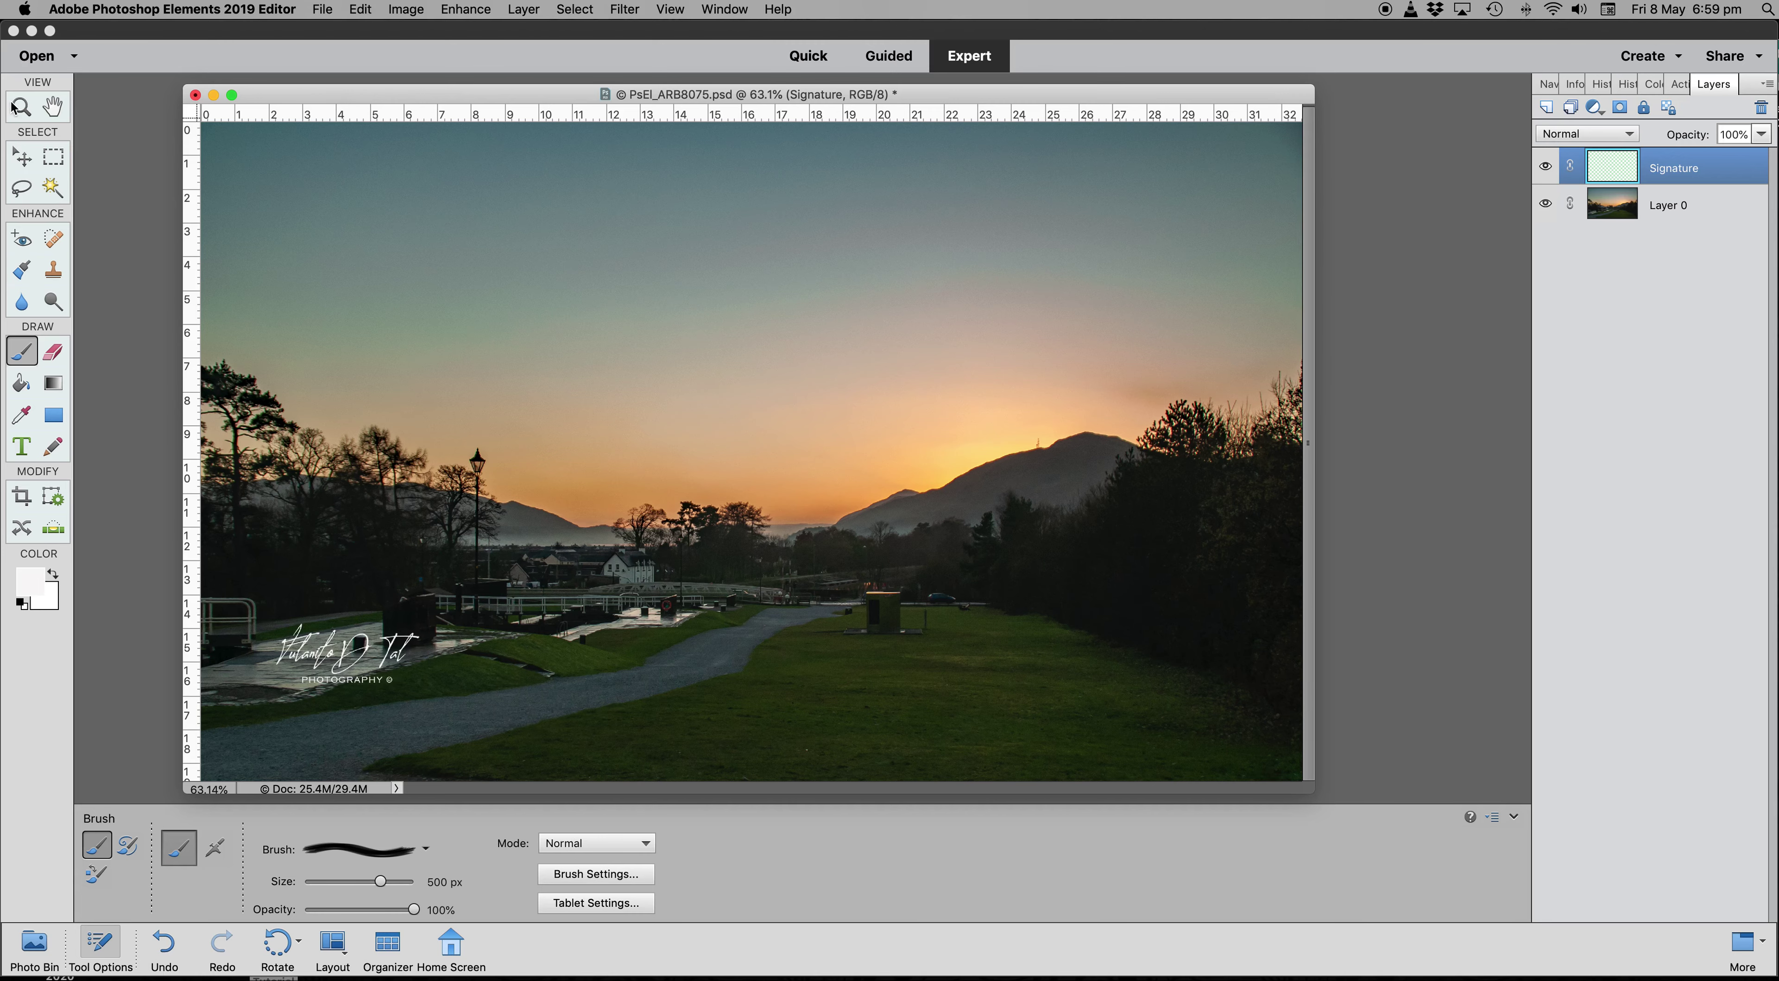
# Lower the Signature layer's opacity to 69%.
pyautogui.click(24, 160)
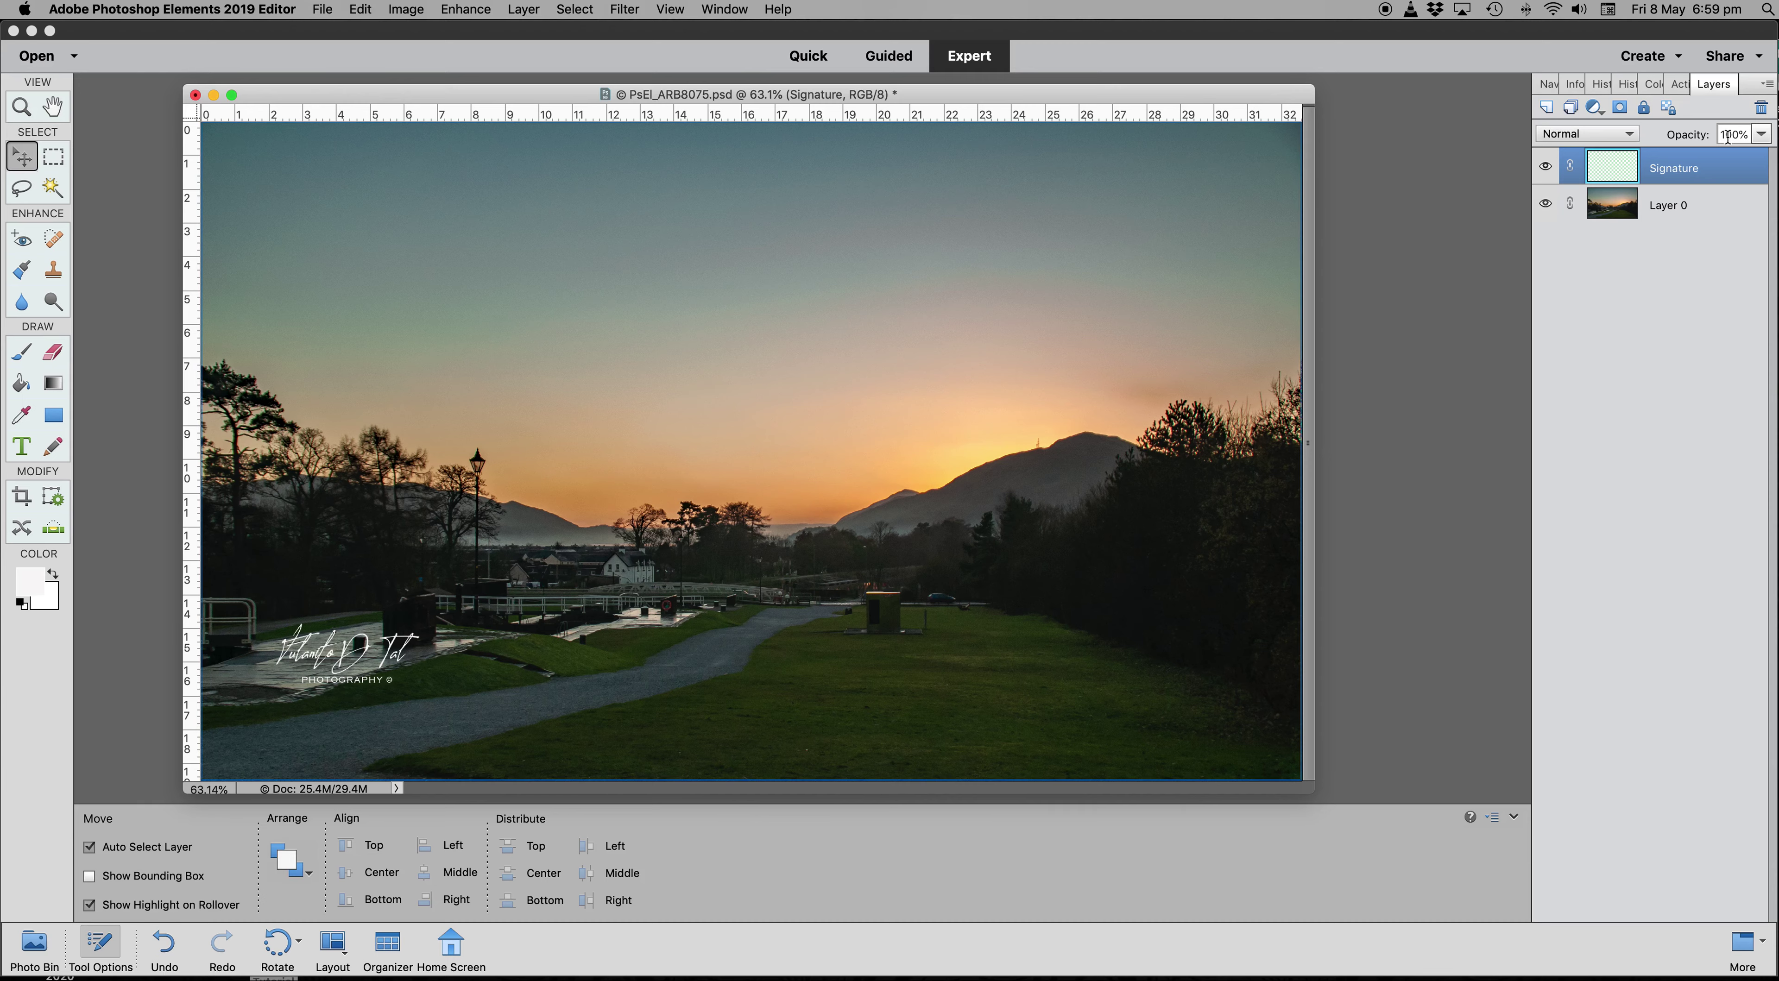
pyautogui.click(1762, 134)
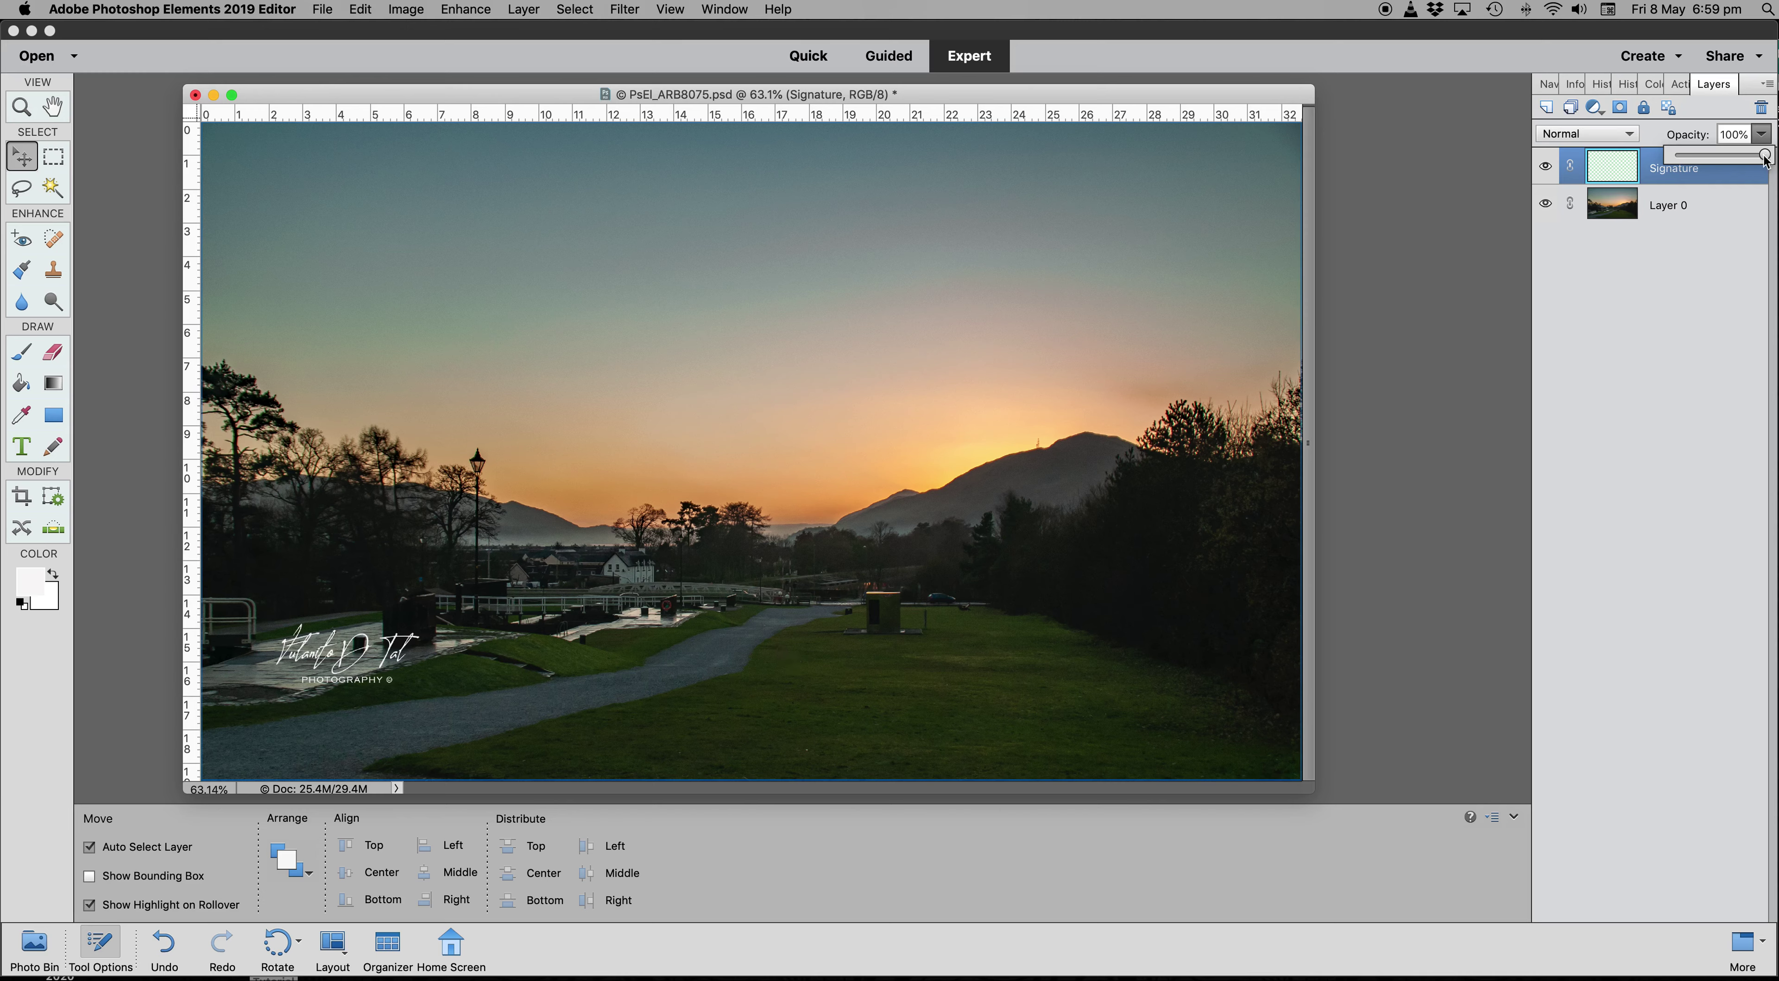
pyautogui.moveTo(1763, 155); pyautogui.dragTo(1736, 156)
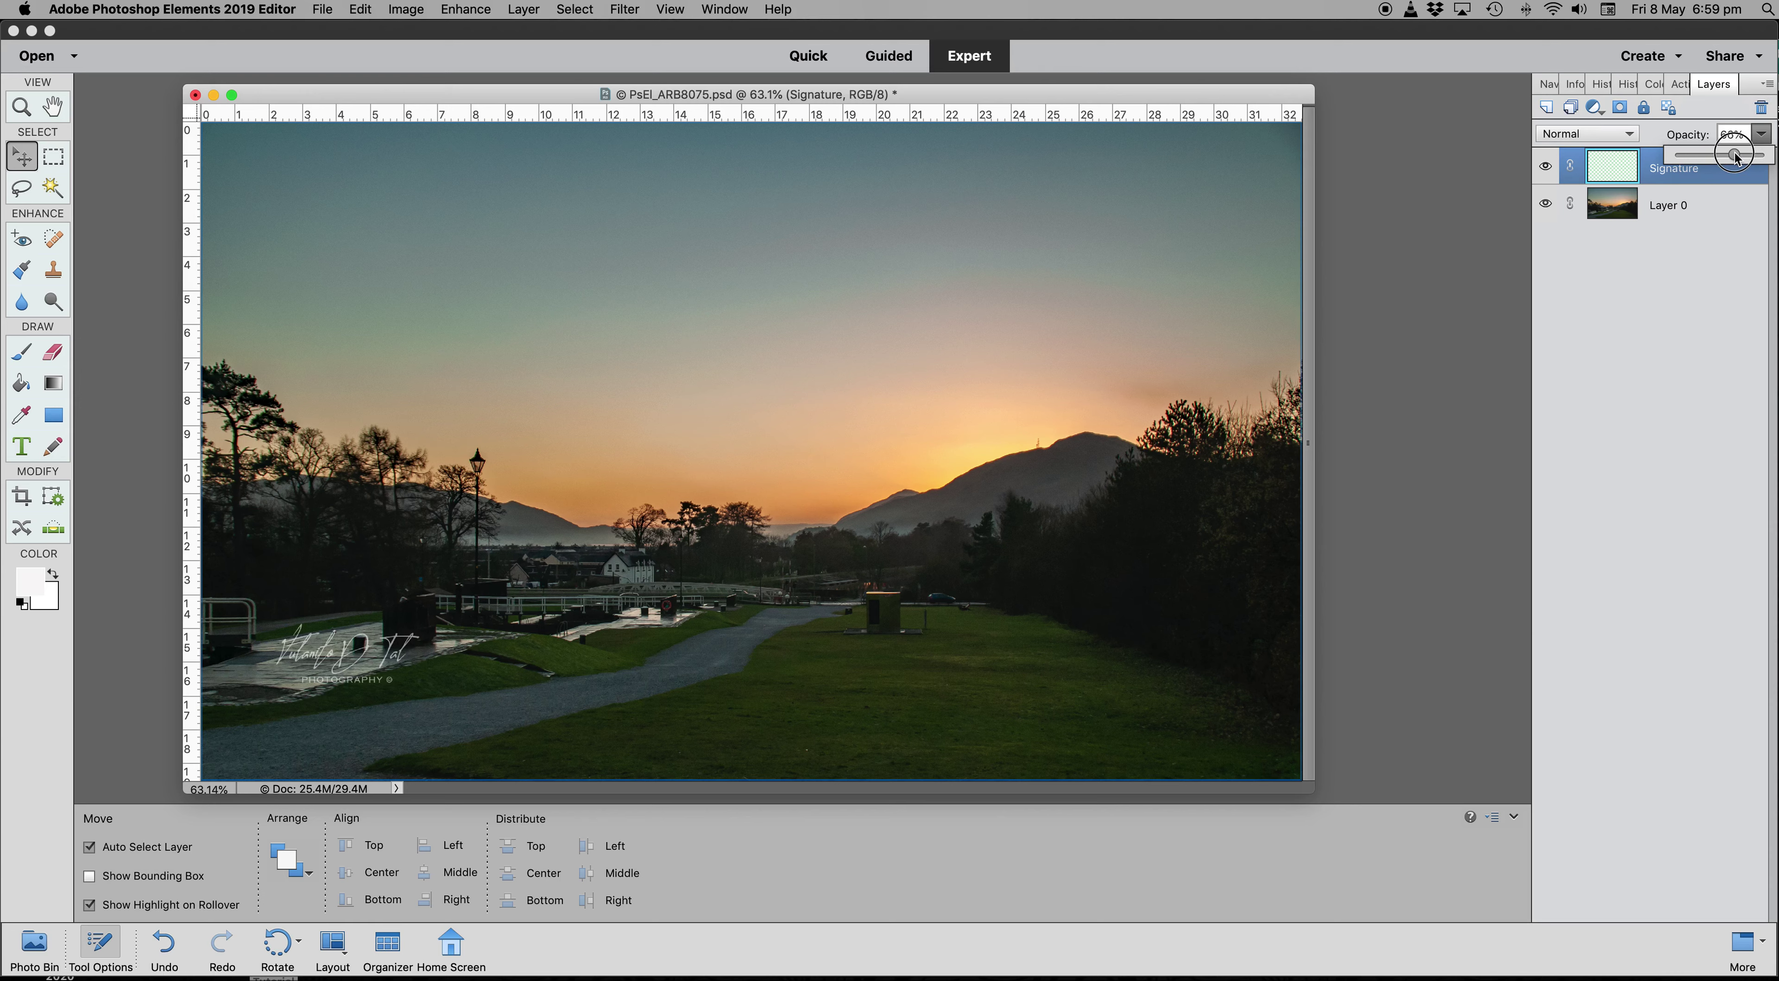
pyautogui.moveTo(1735, 153); pyautogui.dragTo(1737, 155)
pyautogui.click(1710, 367)
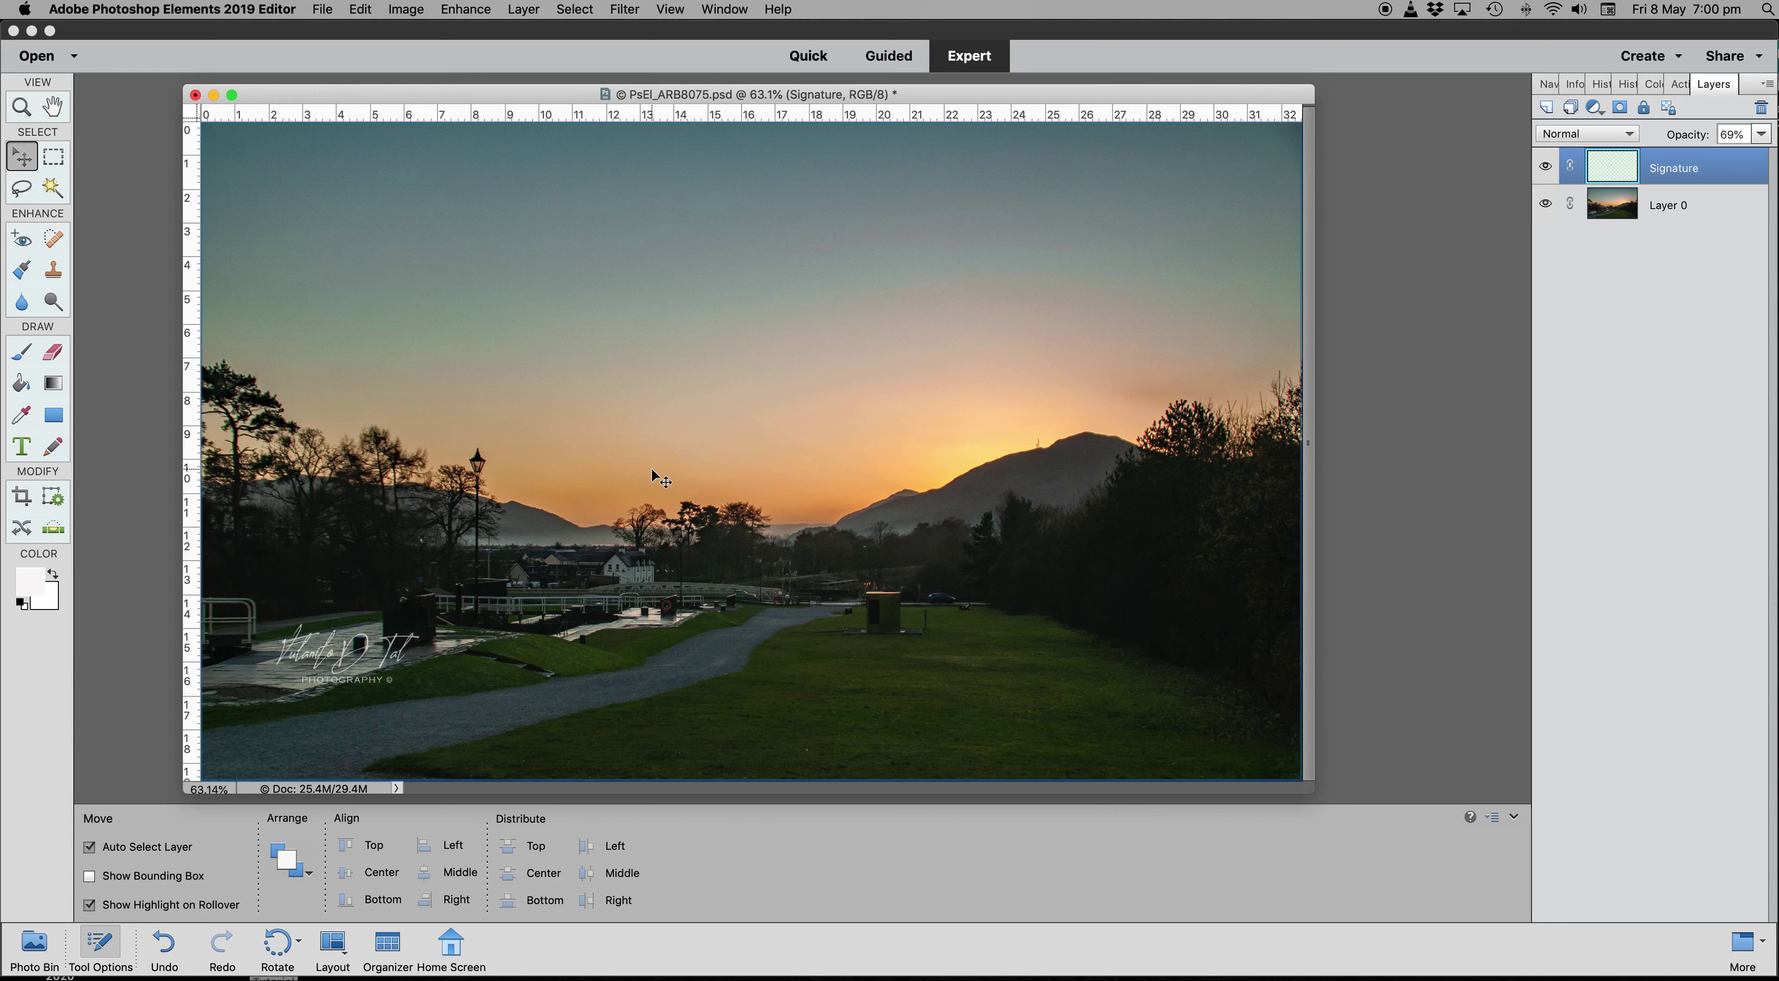
# Save the signed photo with its layers as PsEl_ARB8075_edited-1.psd in the Photos developed folder.
pyautogui.press('super+shift+s')
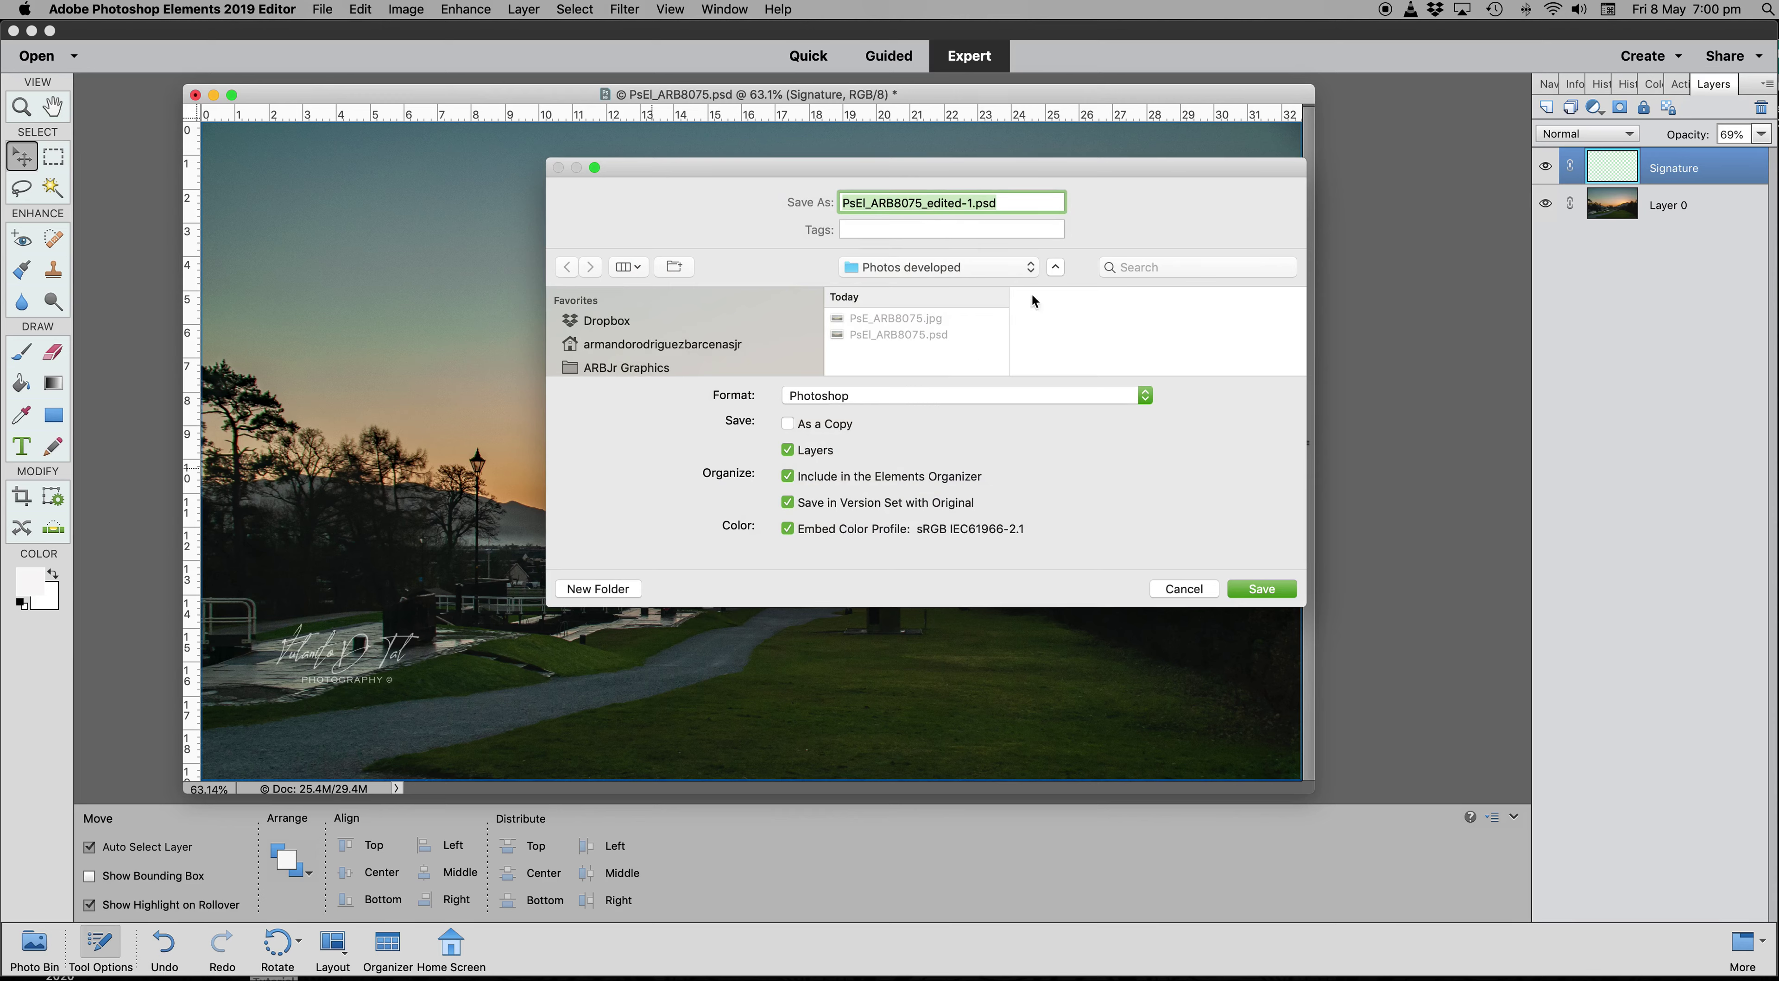
pyautogui.click(1275, 589)
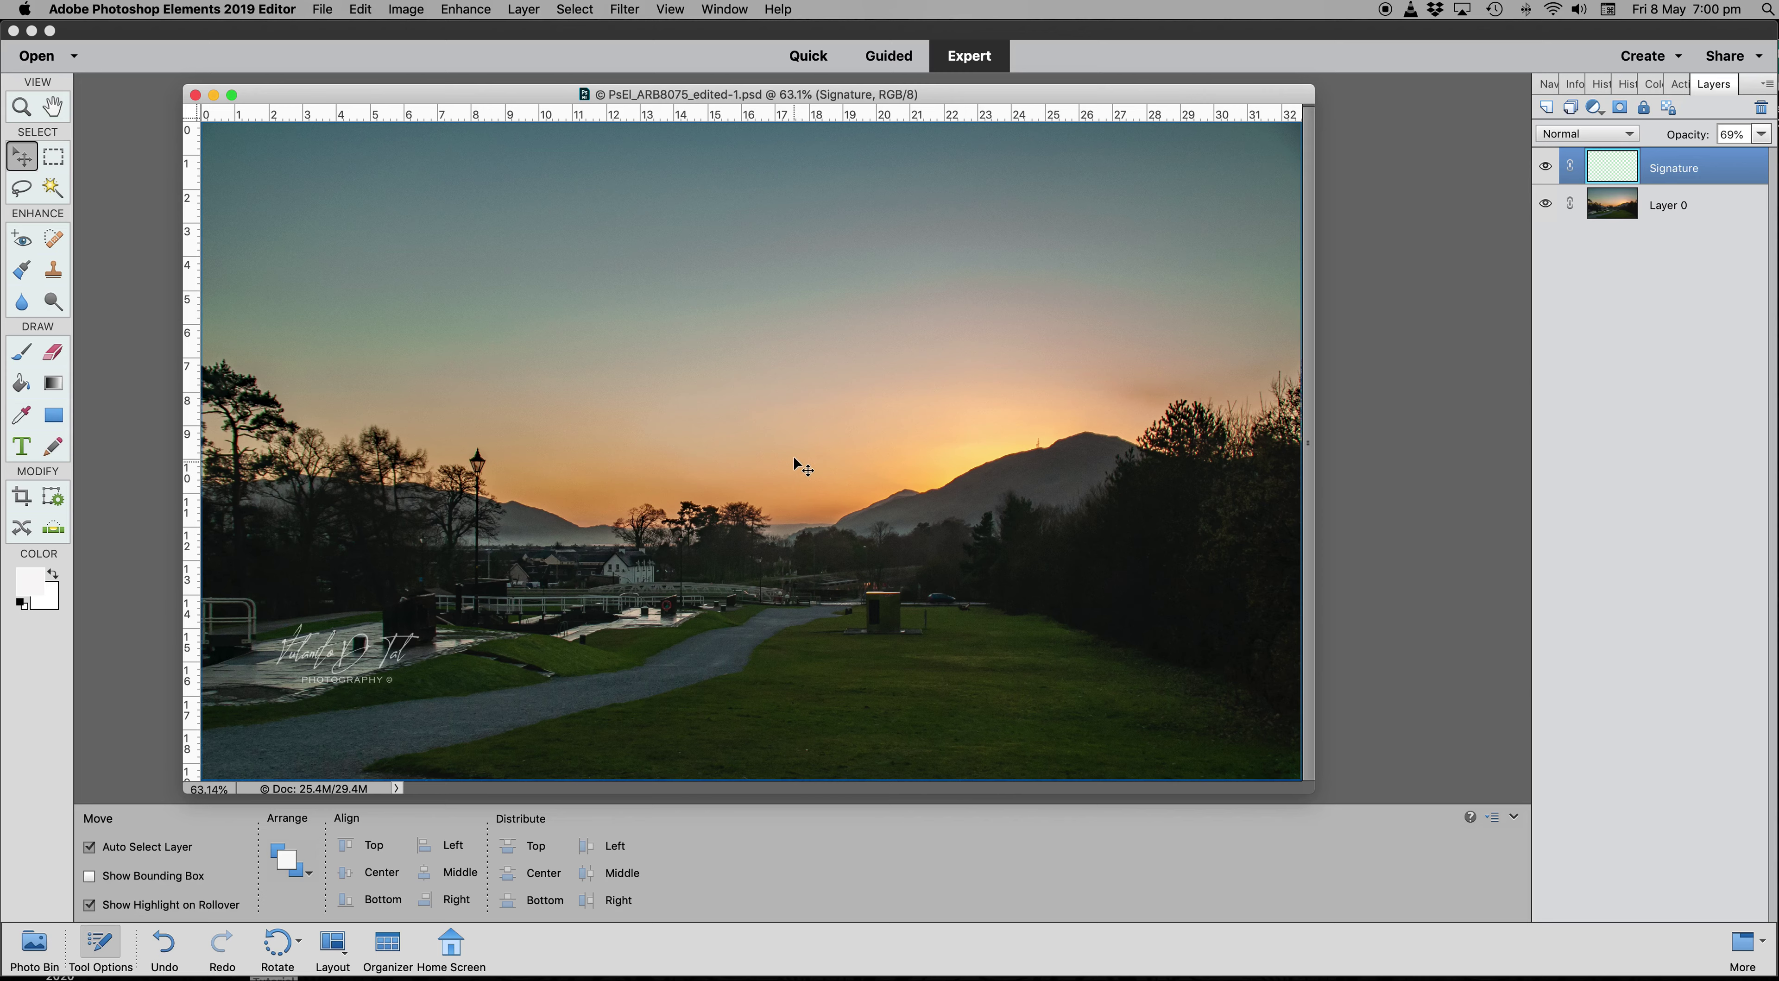
# Save a JPEG copy as PsEl_ARB8075_edited-2.jpg in Photos developed, with quality 12 (Maximum) and the Baseline ("Standard") format option.
pyautogui.click(324, 9)
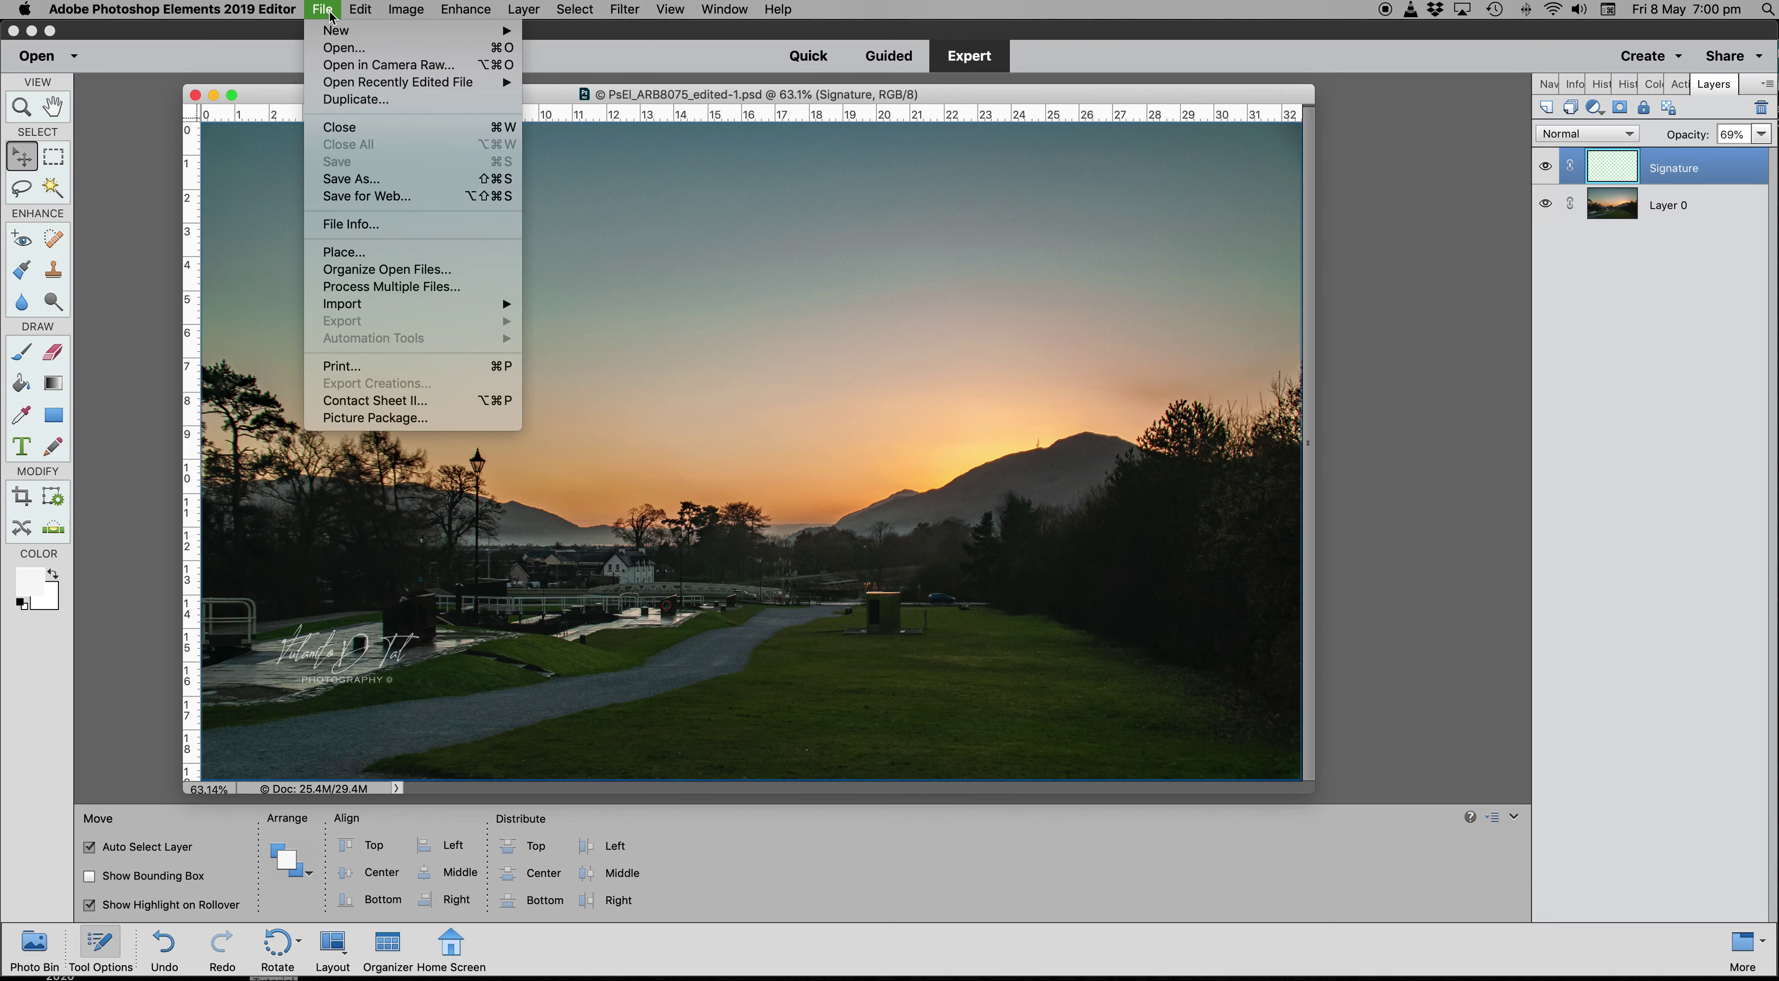
pyautogui.click(360, 178)
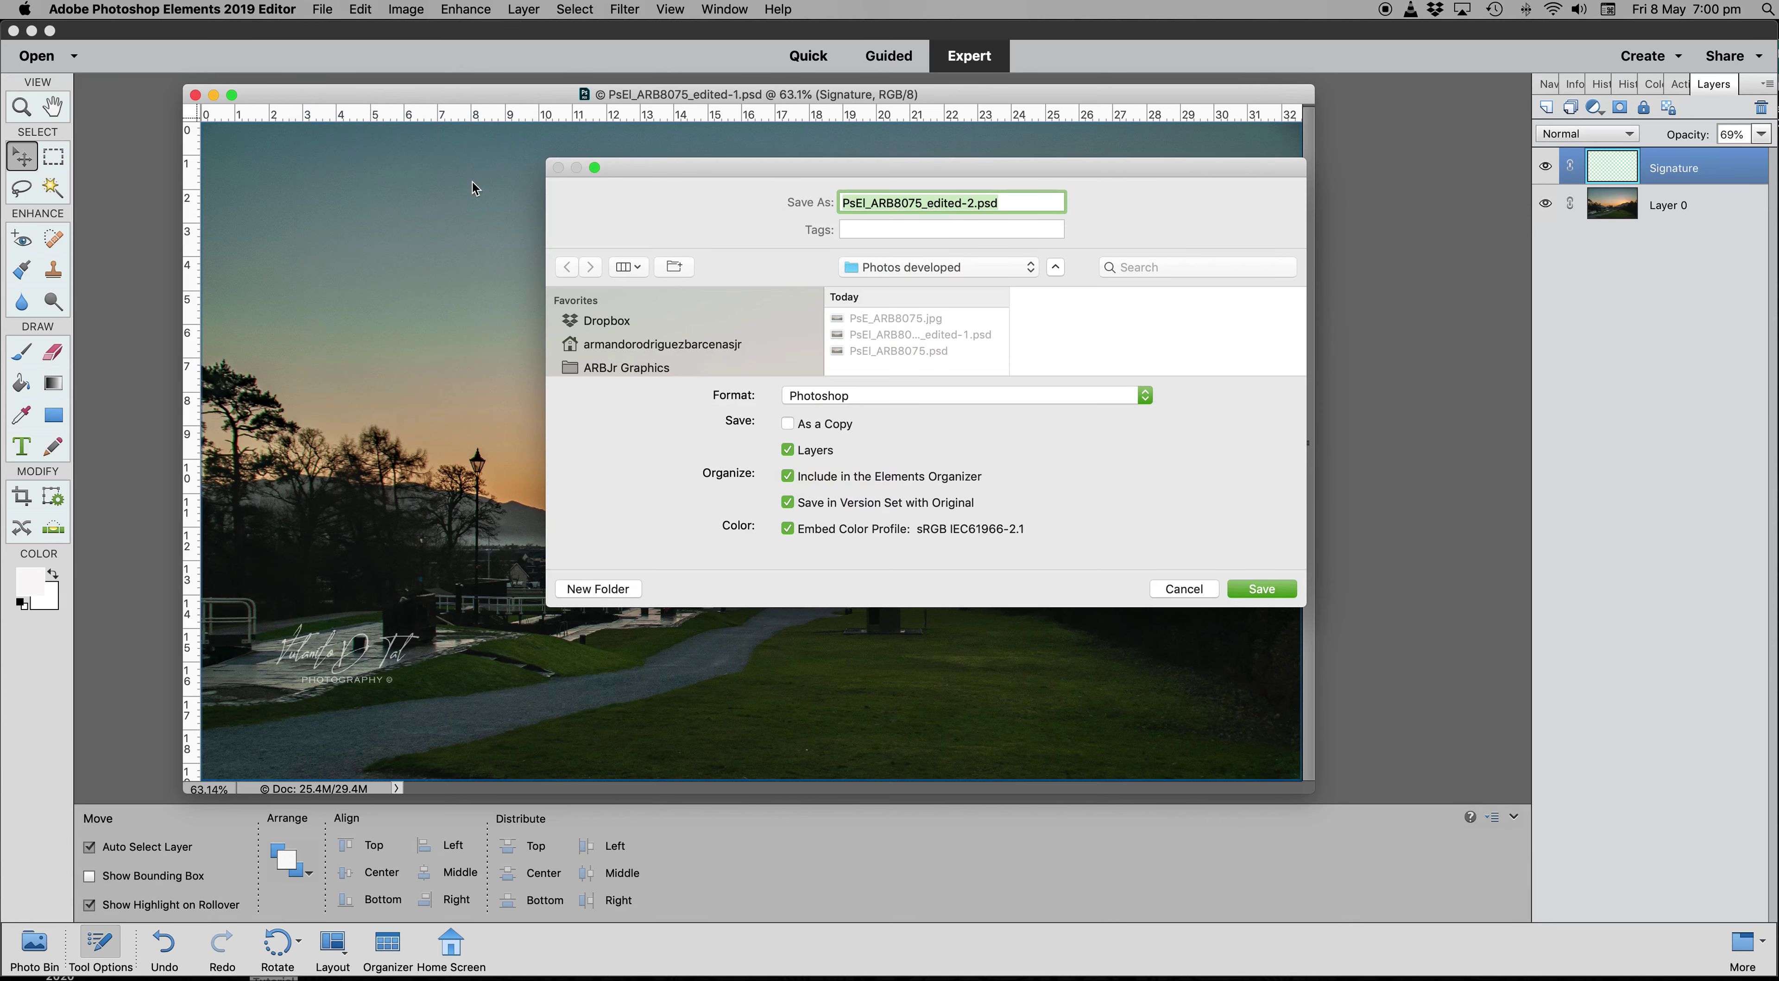
pyautogui.click(861, 399)
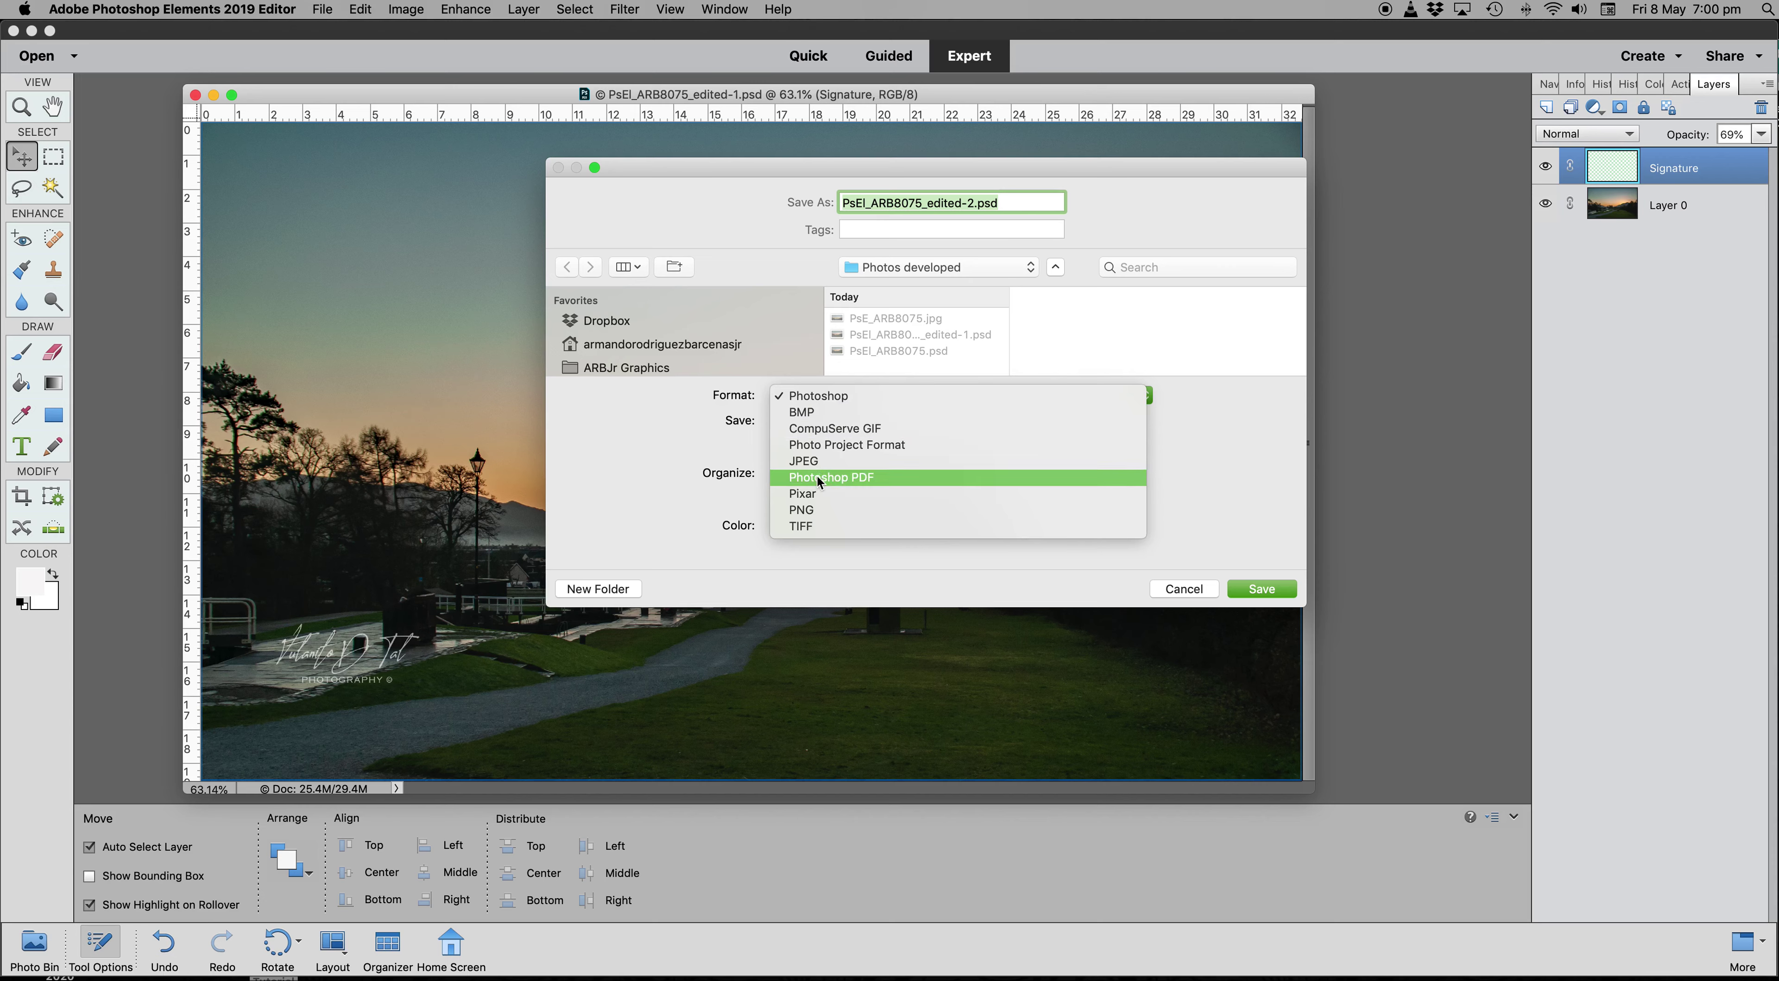
pyautogui.click(820, 462)
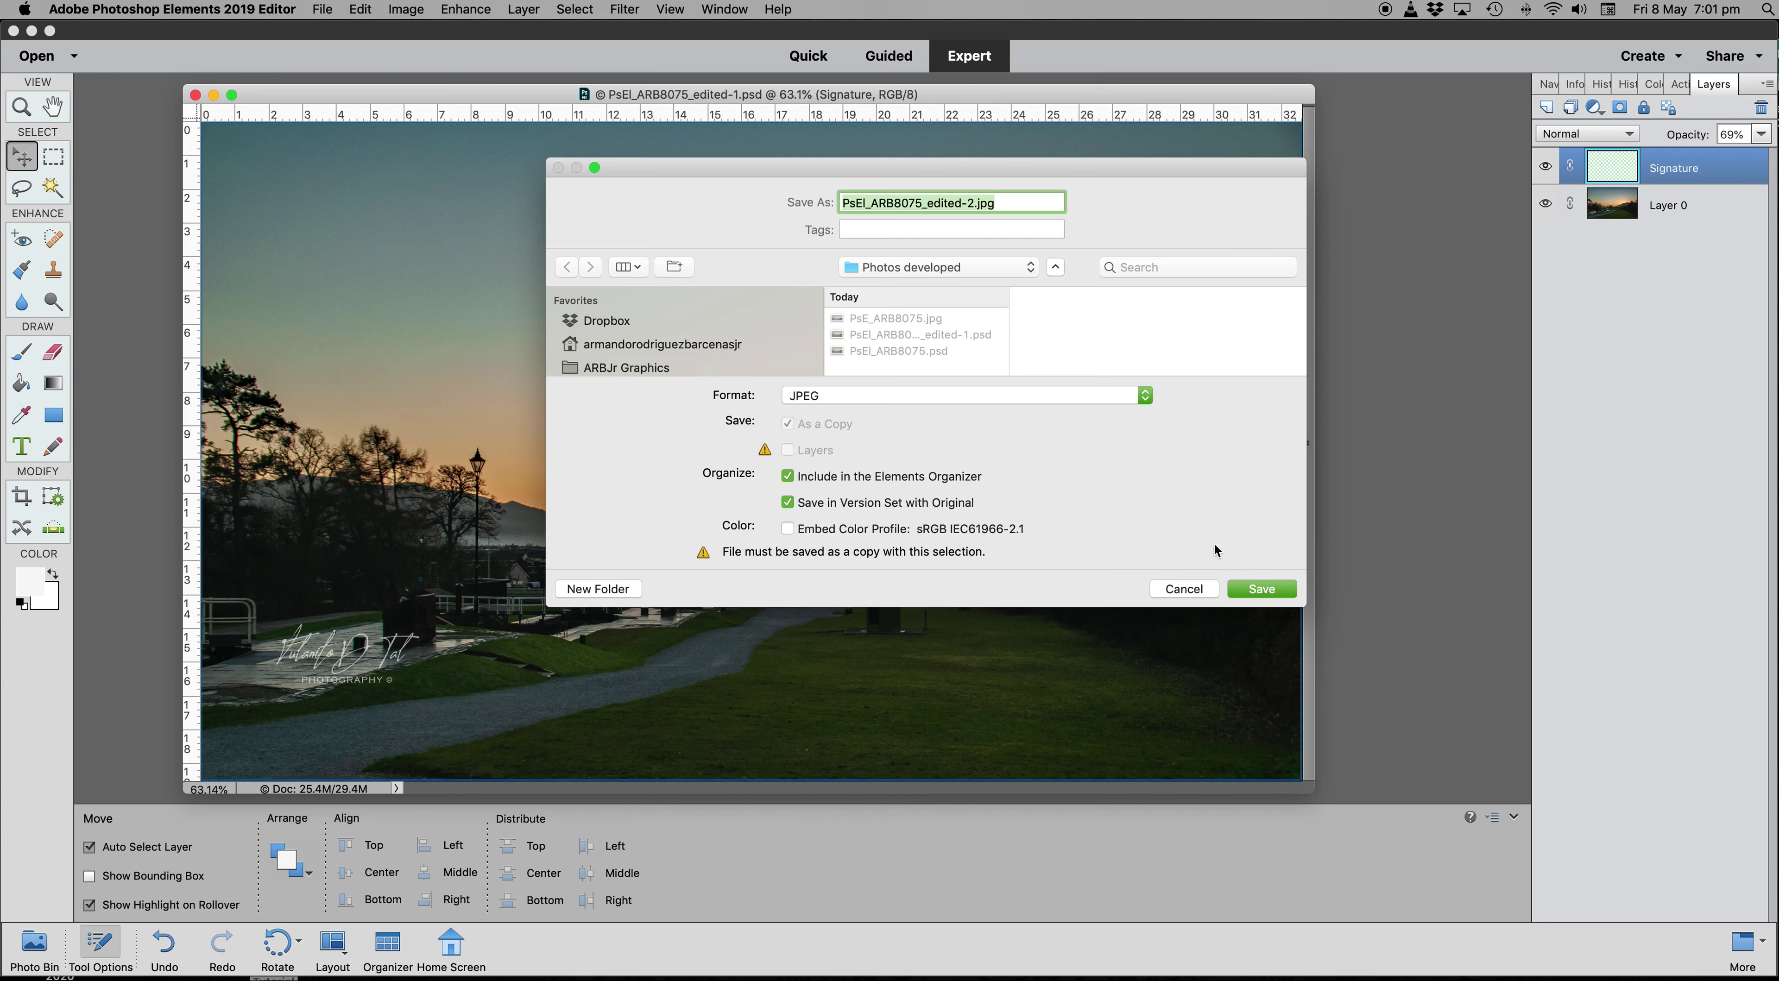
pyautogui.click(1276, 589)
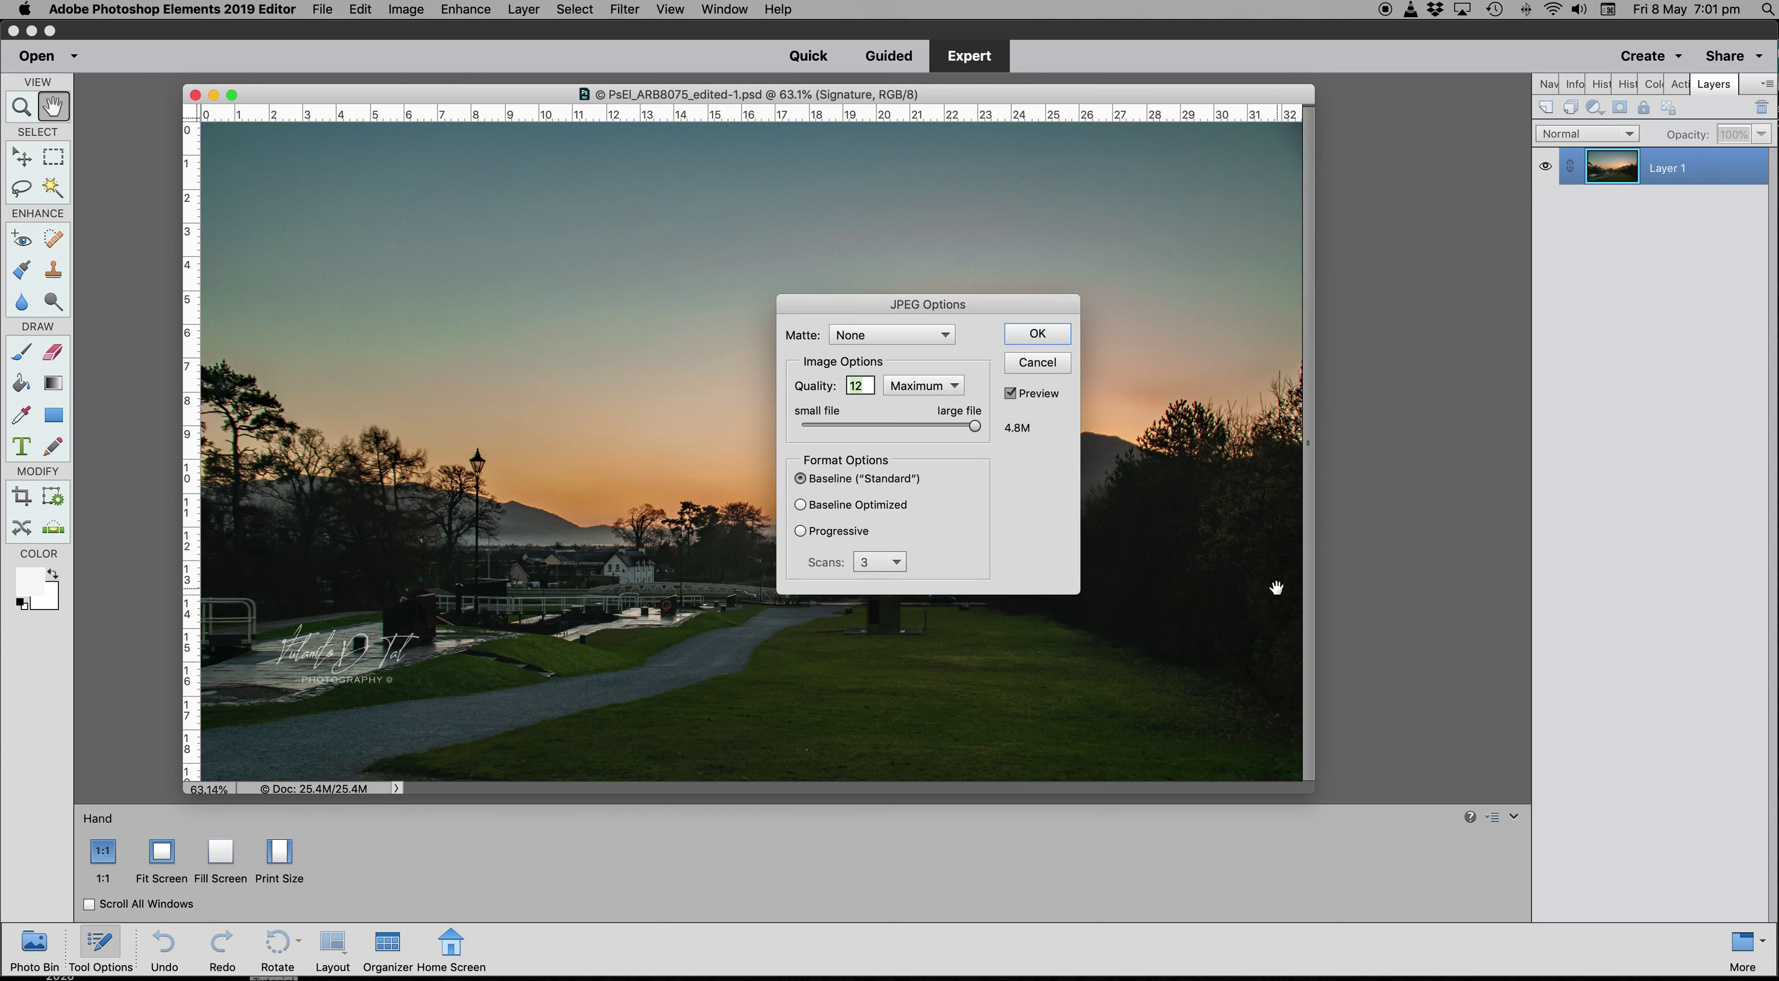
pyautogui.click(1053, 345)
pyautogui.click(827, 541)
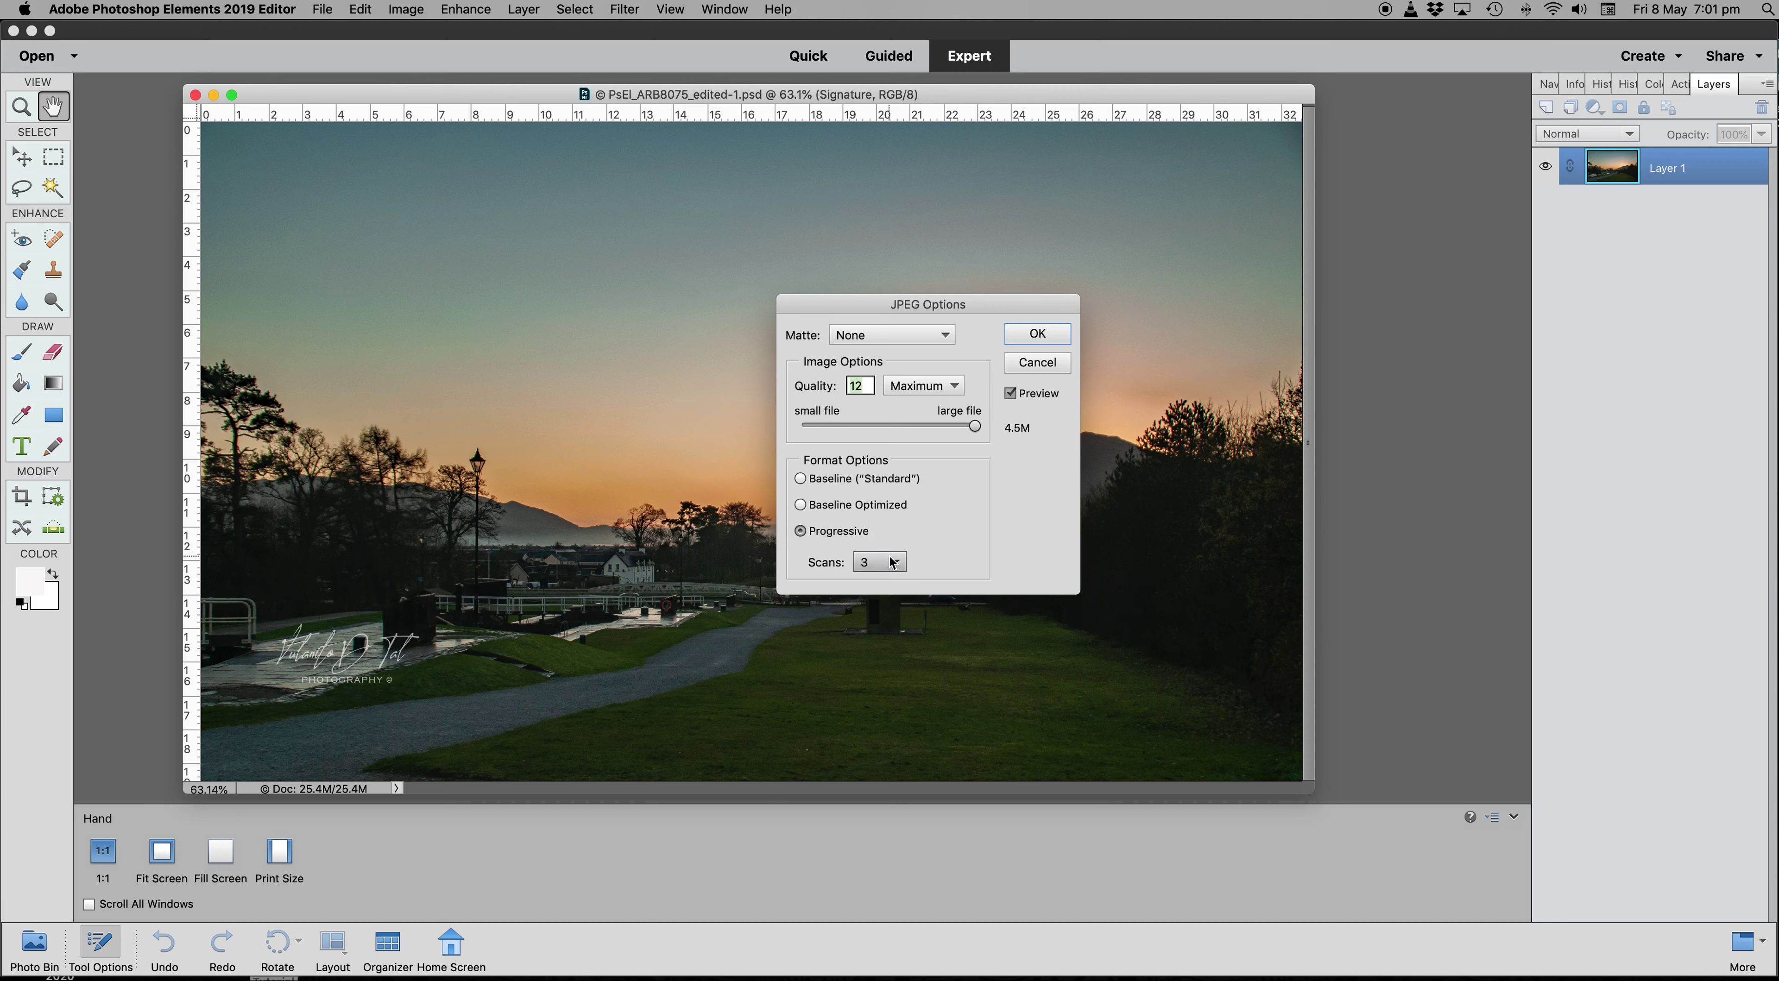
pyautogui.click(801, 505)
pyautogui.click(801, 478)
pyautogui.click(1046, 336)
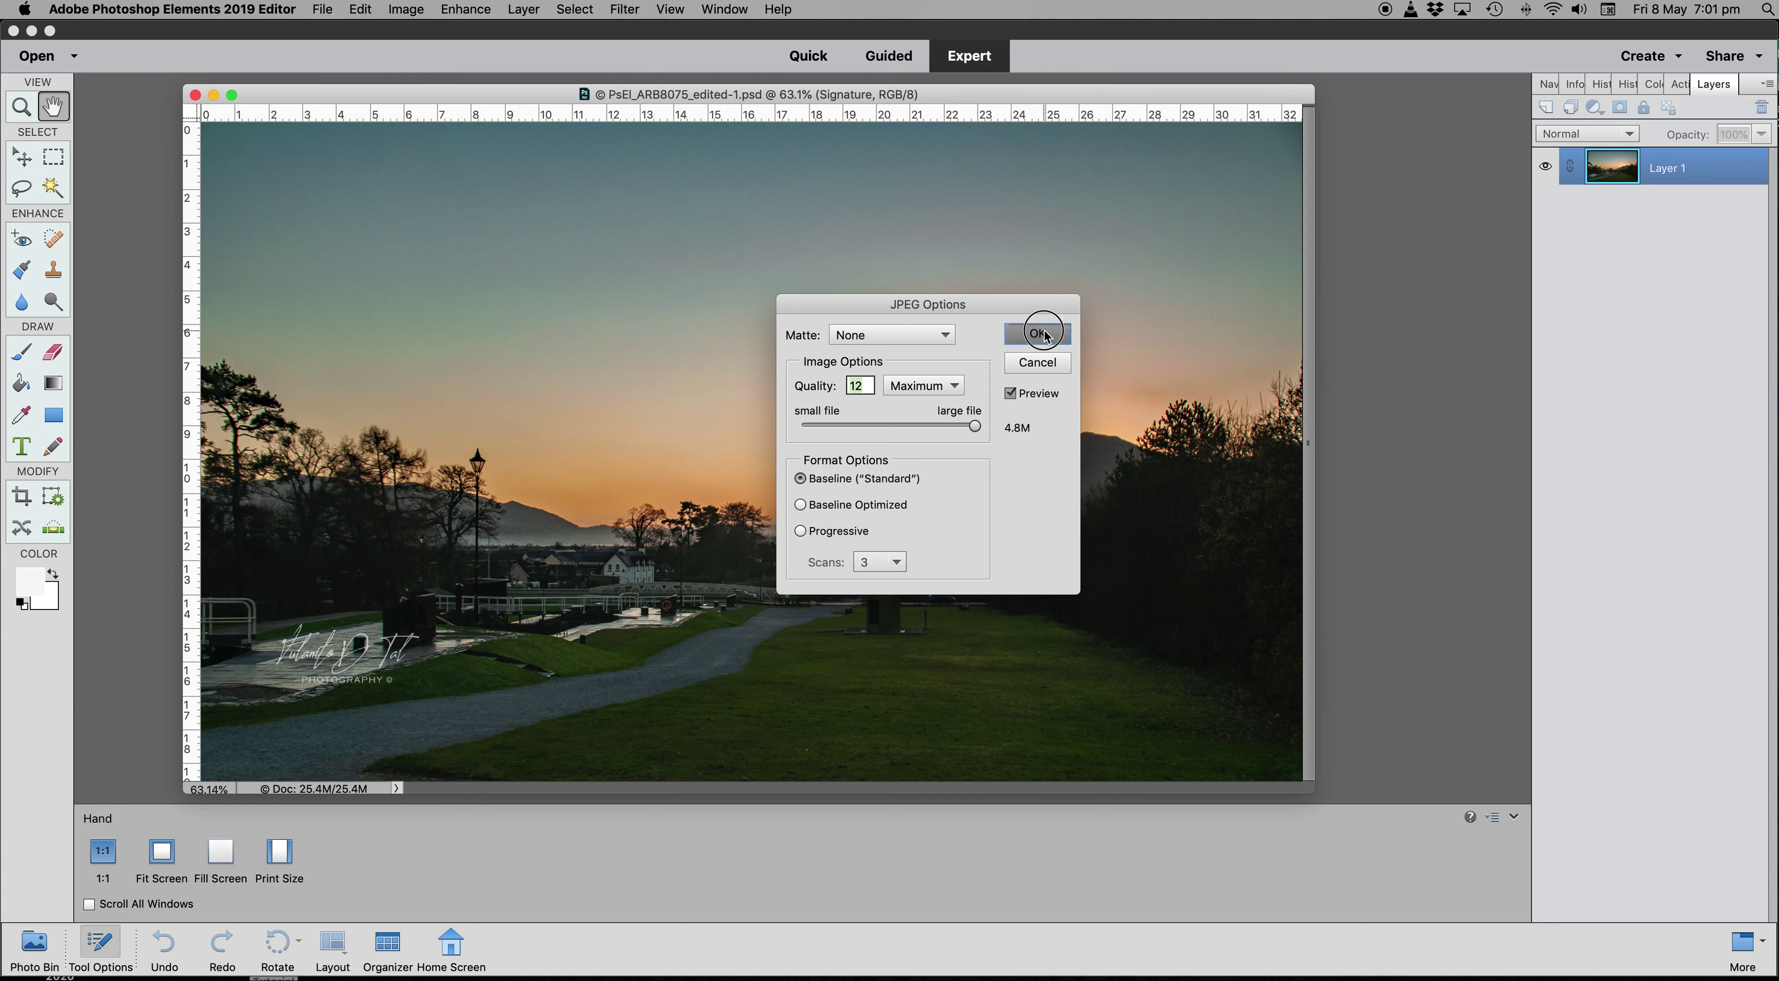